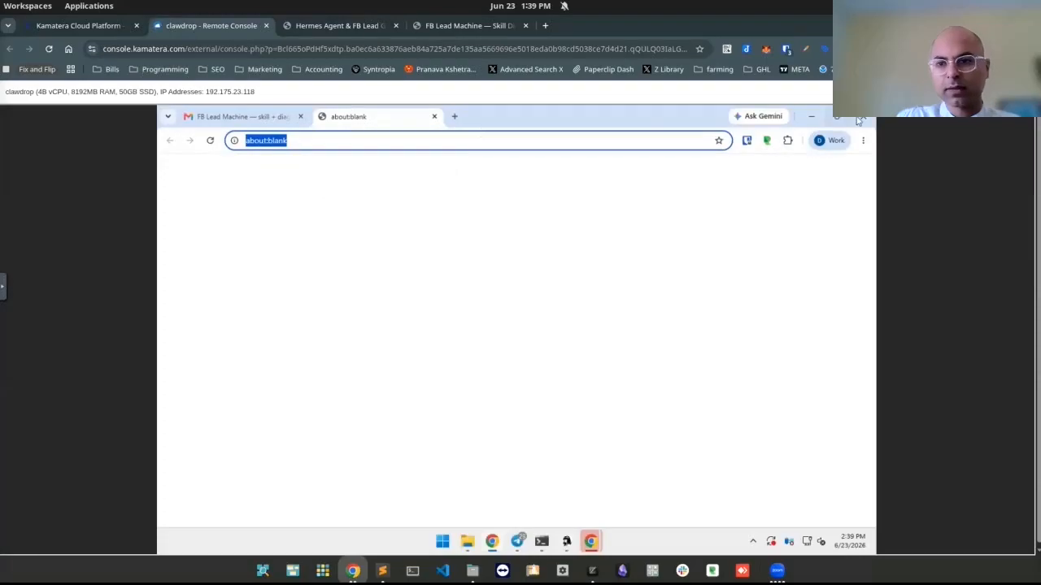
# Close the blank, Facebook login and Chrome sign-in browser windows, then minimize the Hermes chat.
pyautogui.click(810, 115)
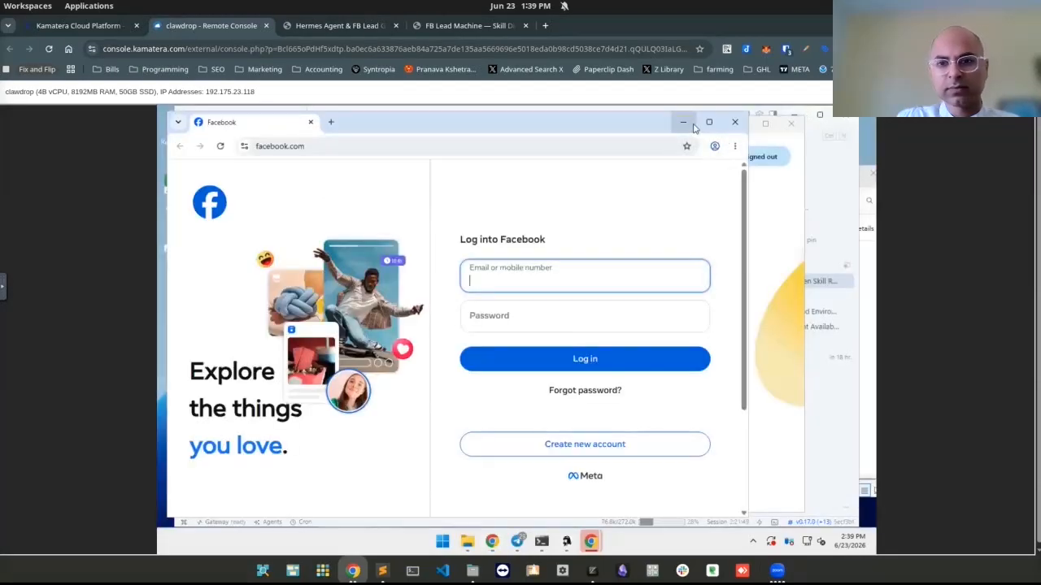
pyautogui.click(734, 125)
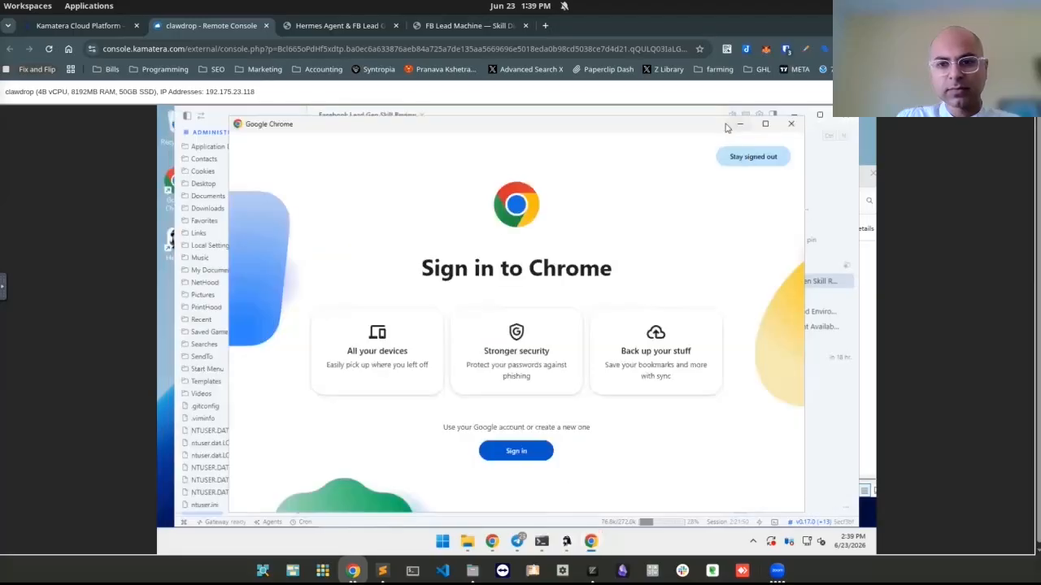
pyautogui.click(793, 126)
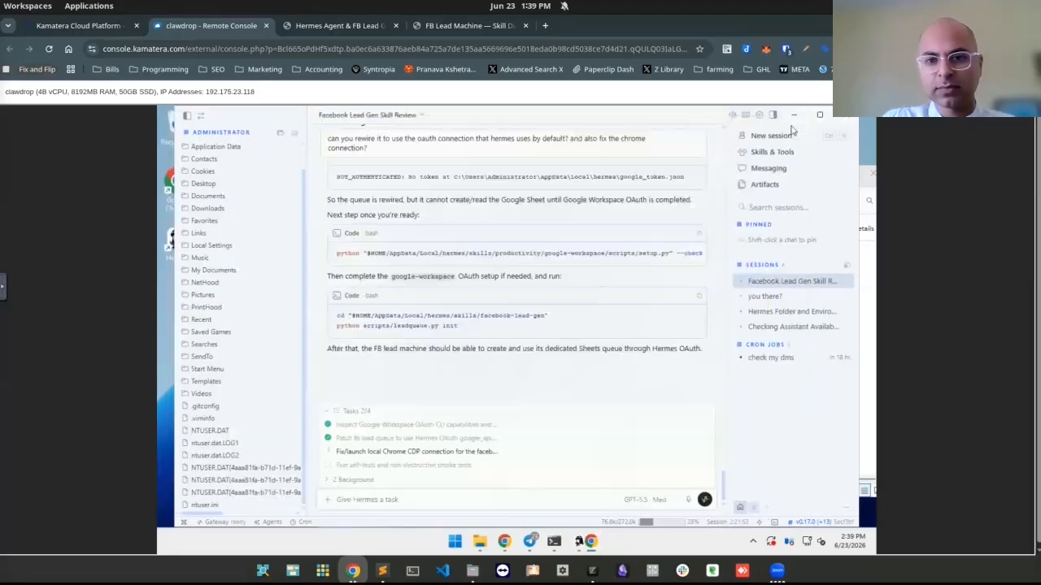
pyautogui.click(726, 126)
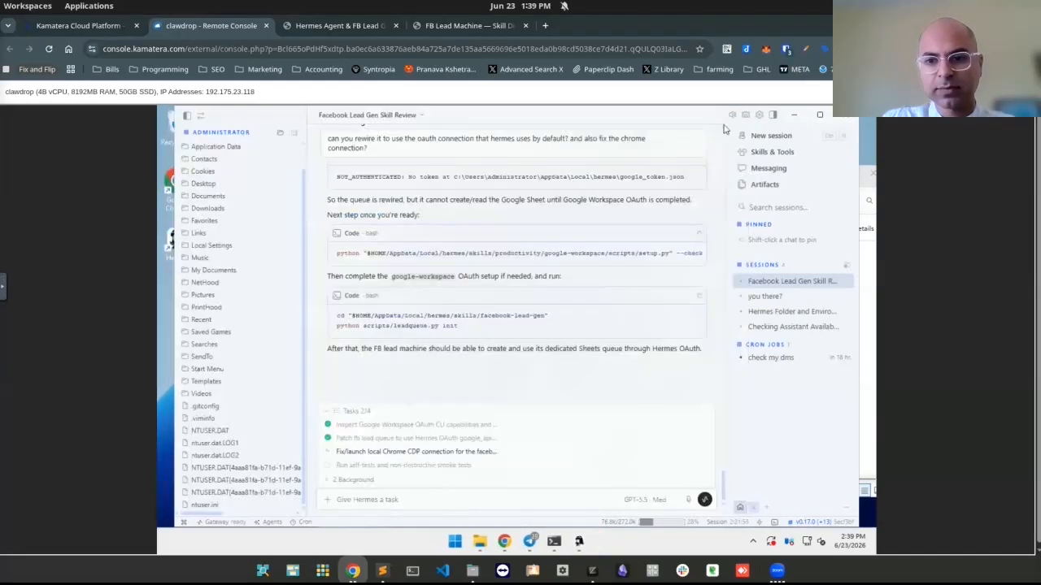
pyautogui.click(794, 115)
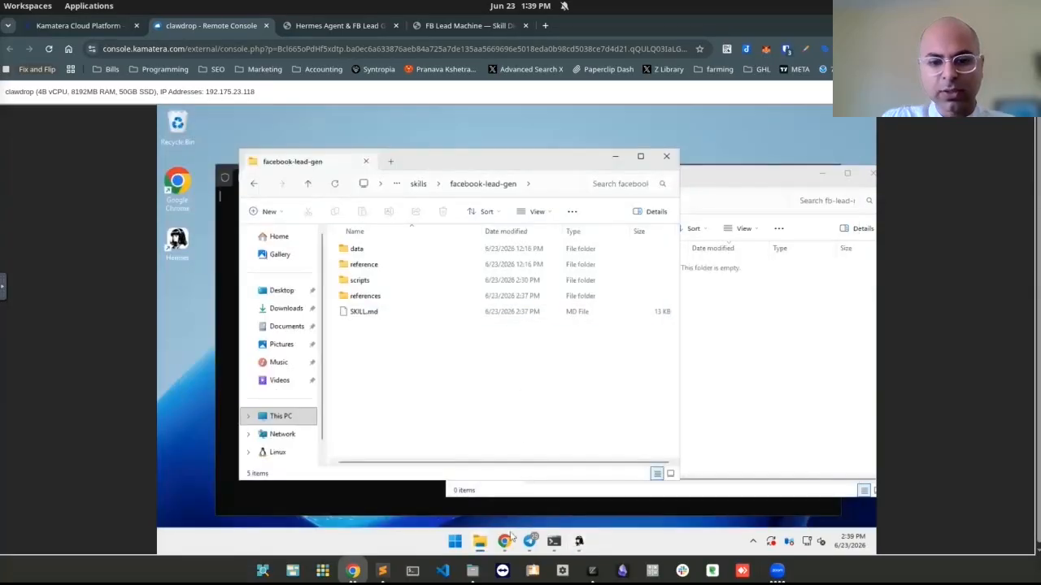
# In a new Chrome window, search 'hermes' and open the hermes-agent.nousresearch.com site.
pyautogui.click(510, 538)
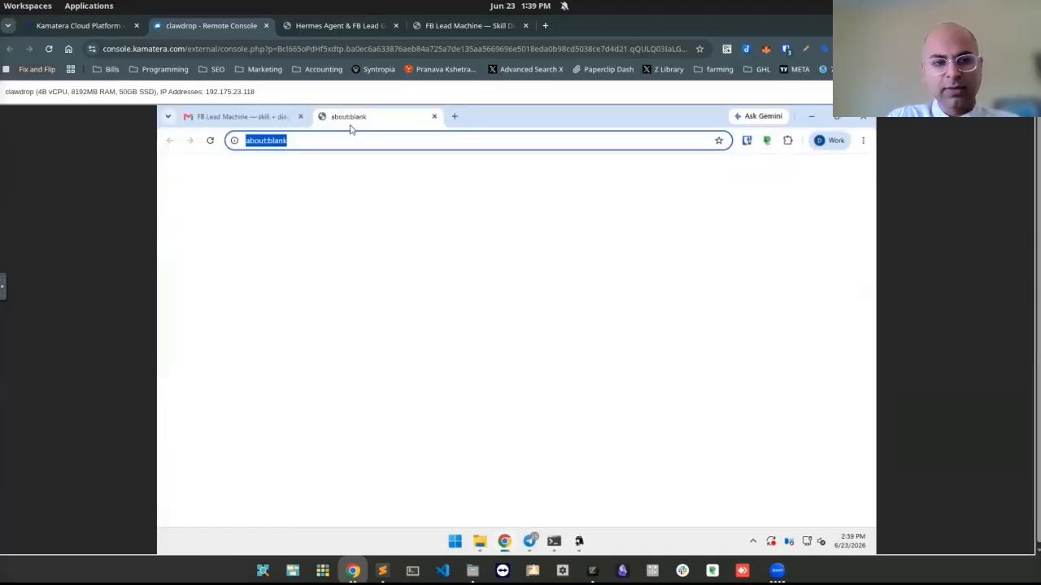
pyautogui.press('BackSpace')
pyautogui.write('herem')
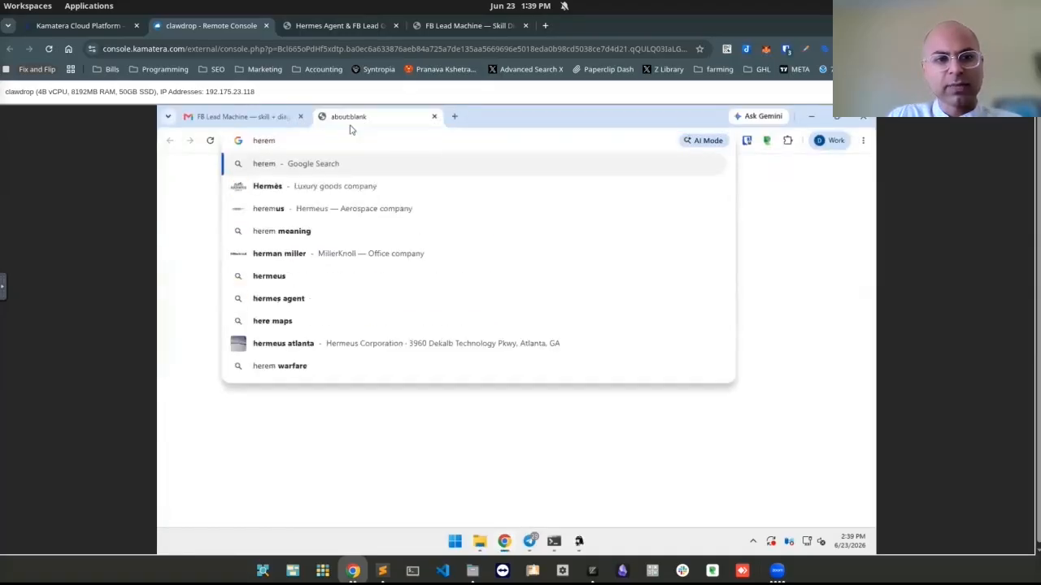
pyautogui.press('BackSpace')
pyautogui.press('BackSpace')
pyautogui.write('mes')
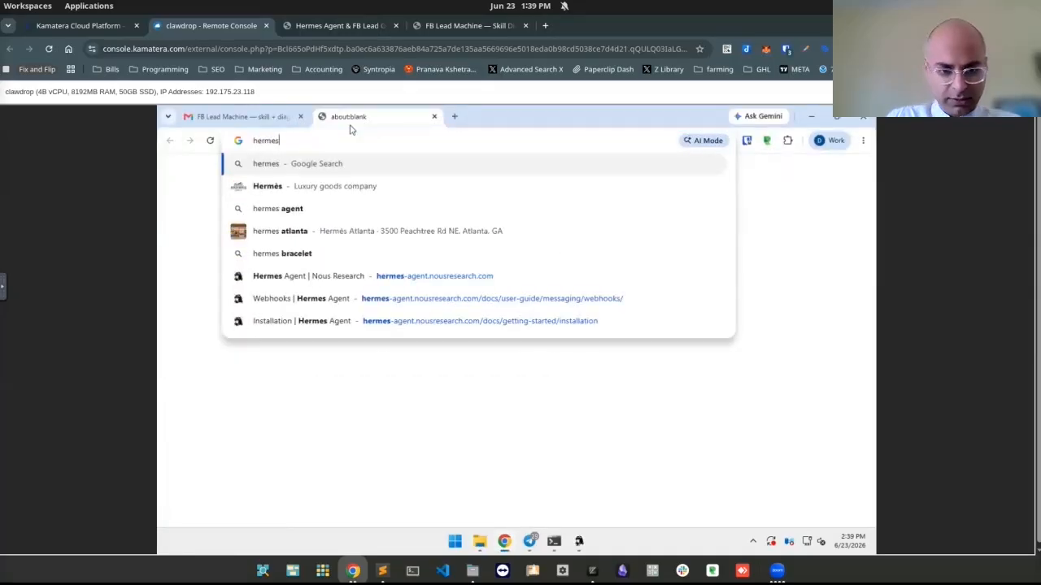
pyautogui.press('Down')
pyautogui.press('Down')
pyautogui.press('Down')
pyautogui.press('Down')
pyautogui.press('Down')
pyautogui.press('Down')
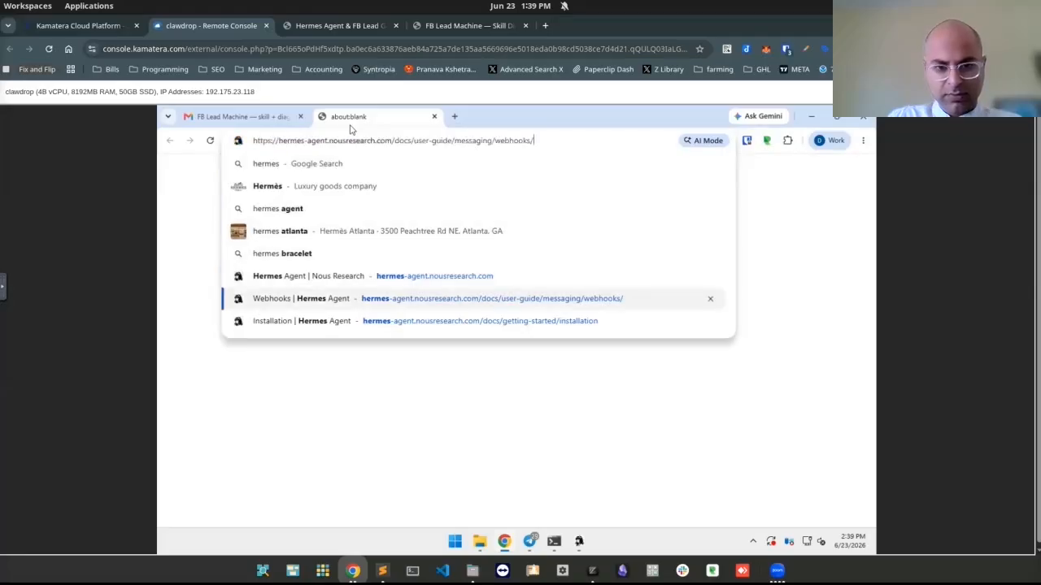
pyautogui.press('Up')
pyautogui.press('Return')
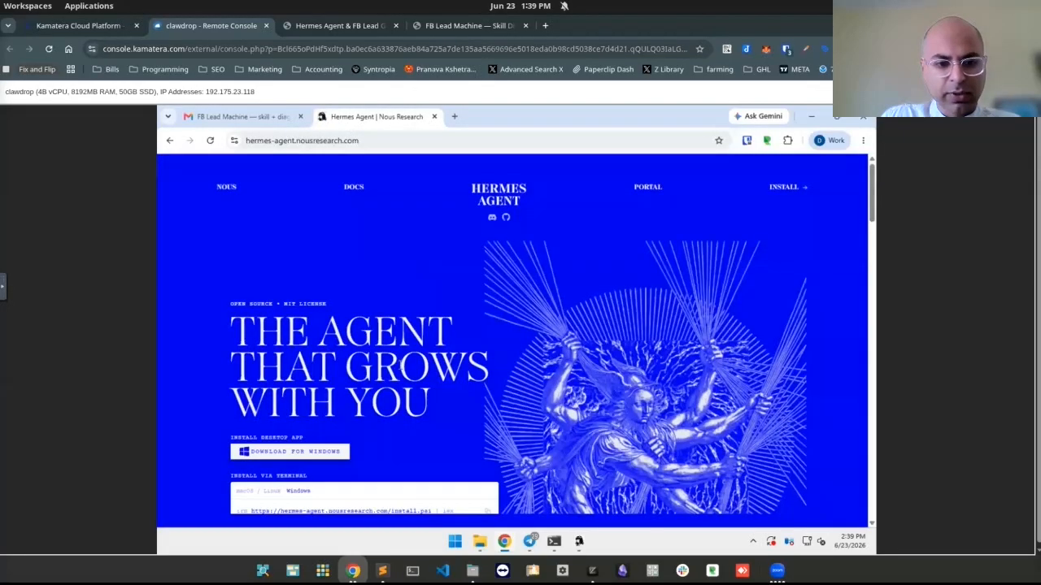
# Scroll to the Mac OS, Windows and Linux downloads, dismiss the Hermes notification, and open Start.
pyautogui.scroll(-2, 400, 364)
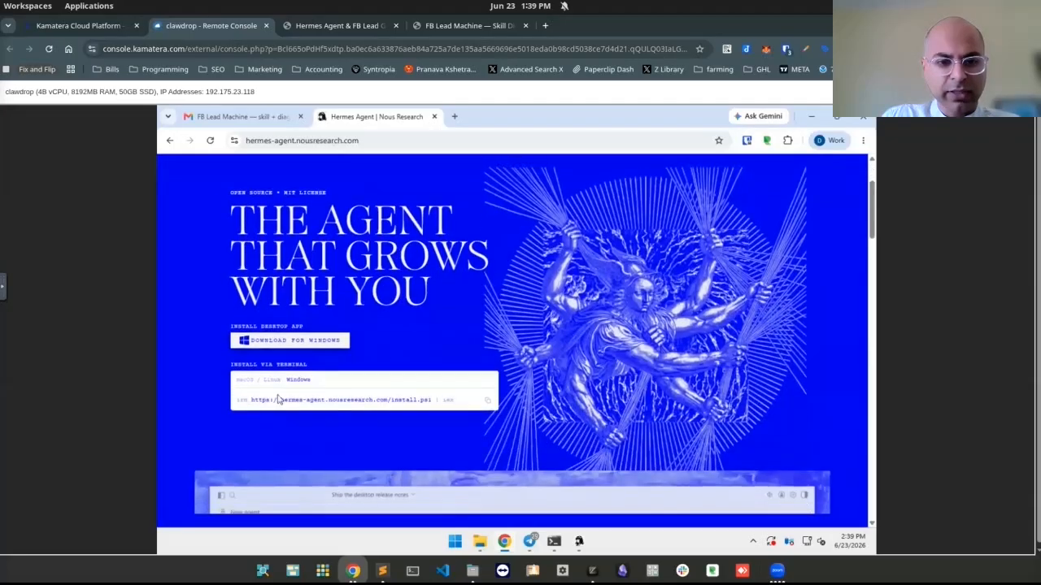
pyautogui.scroll(-3, 413, 408)
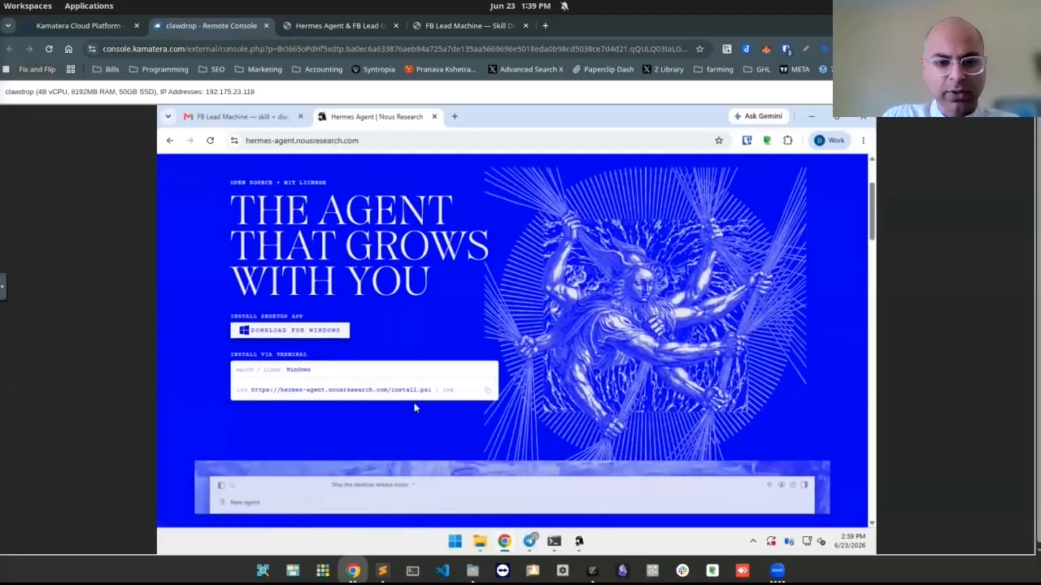
pyautogui.scroll(-4, 414, 408)
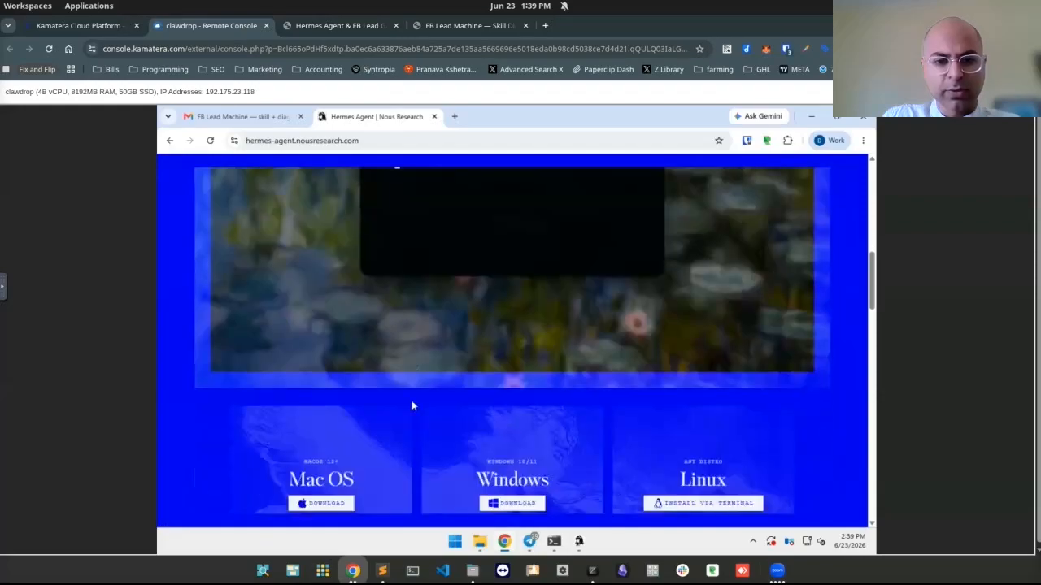
pyautogui.scroll(-3, 411, 406)
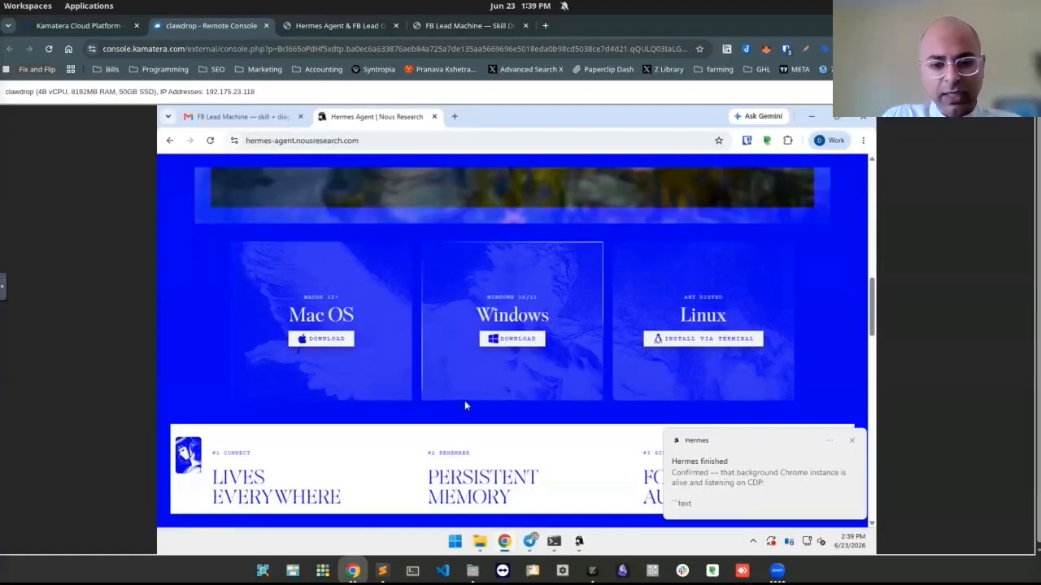
pyautogui.click(852, 440)
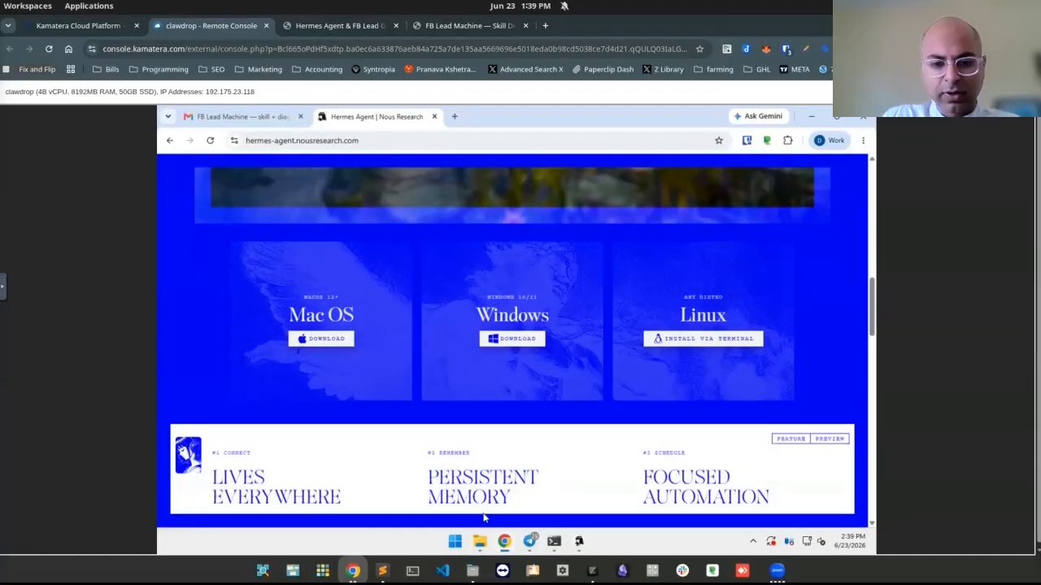
pyautogui.click(454, 542)
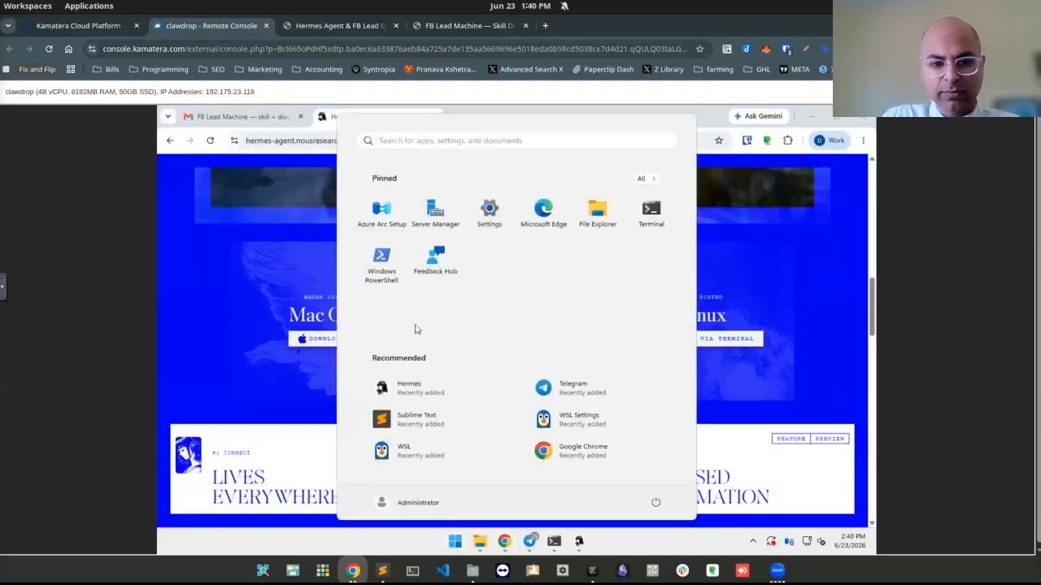
# Relaunch Hermes from Recommended and scroll up the Facebook Lead Gen chat to the CDP confirmation.
pyautogui.click(411, 388)
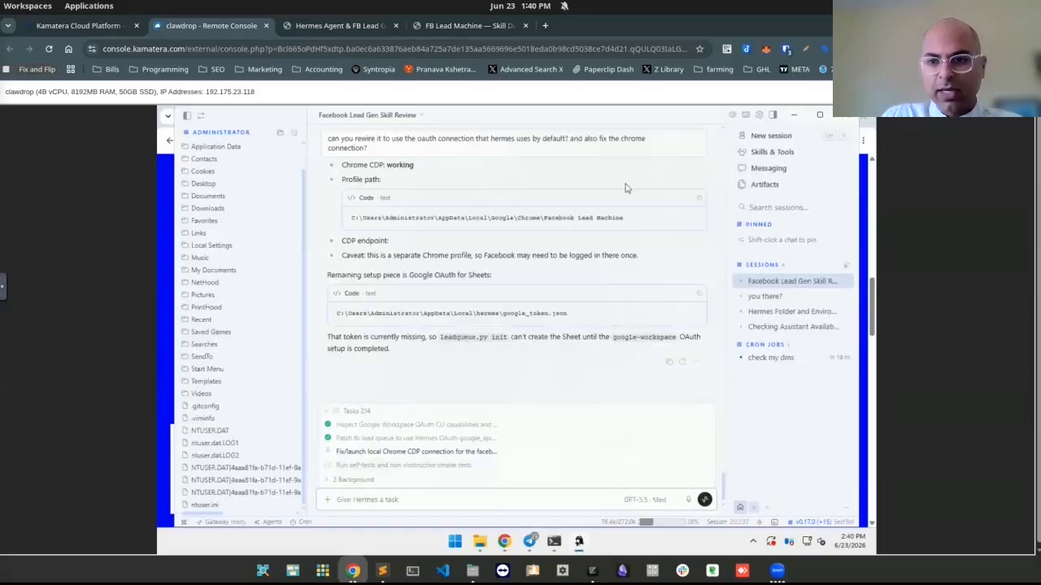
pyautogui.scroll(5, 627, 187)
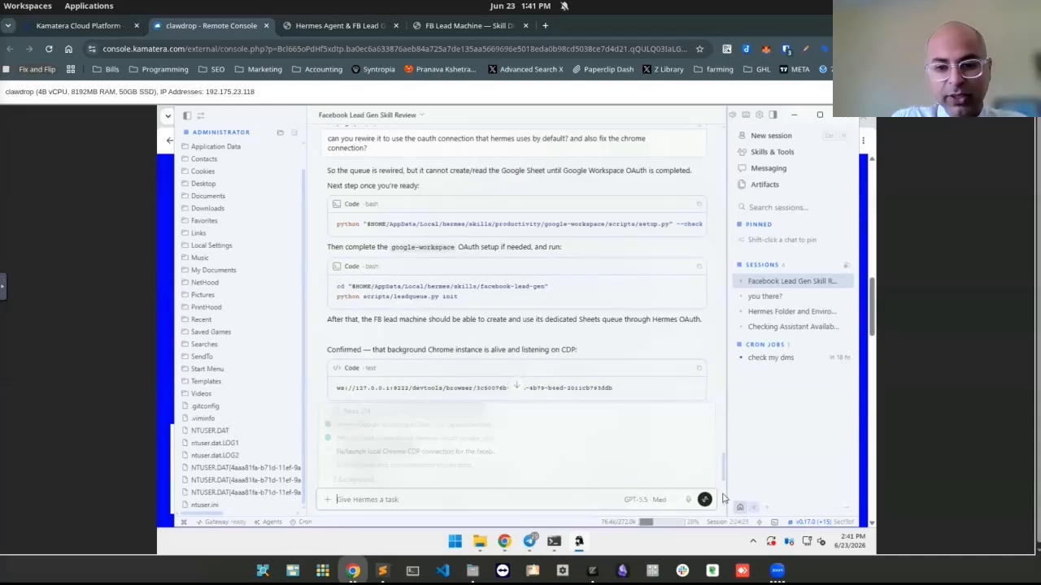
# Go from the model list through Edit Models to Providers > Accounts and list the connectable providers.
pyautogui.click(660, 500)
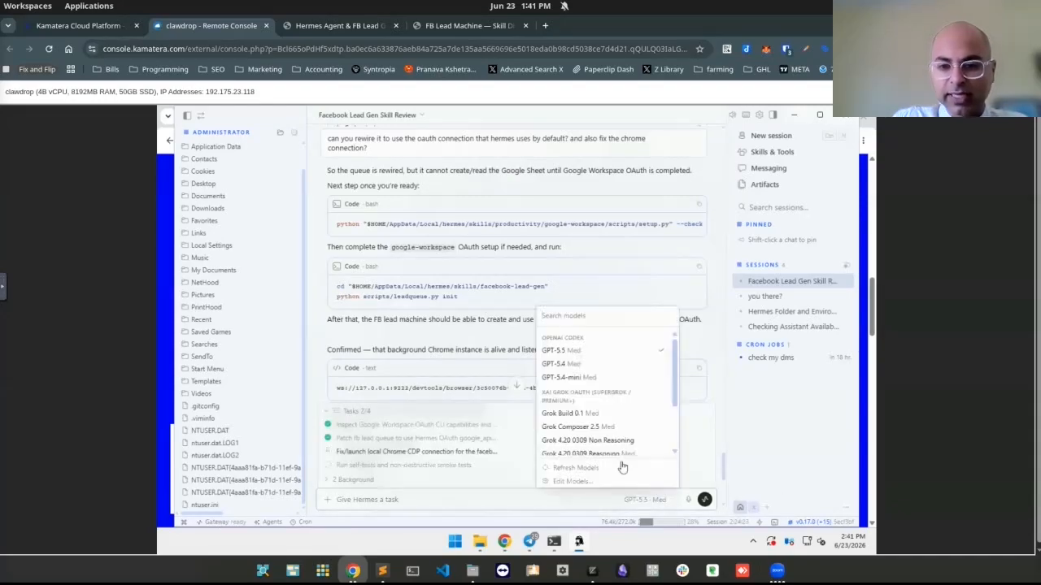
pyautogui.click(565, 482)
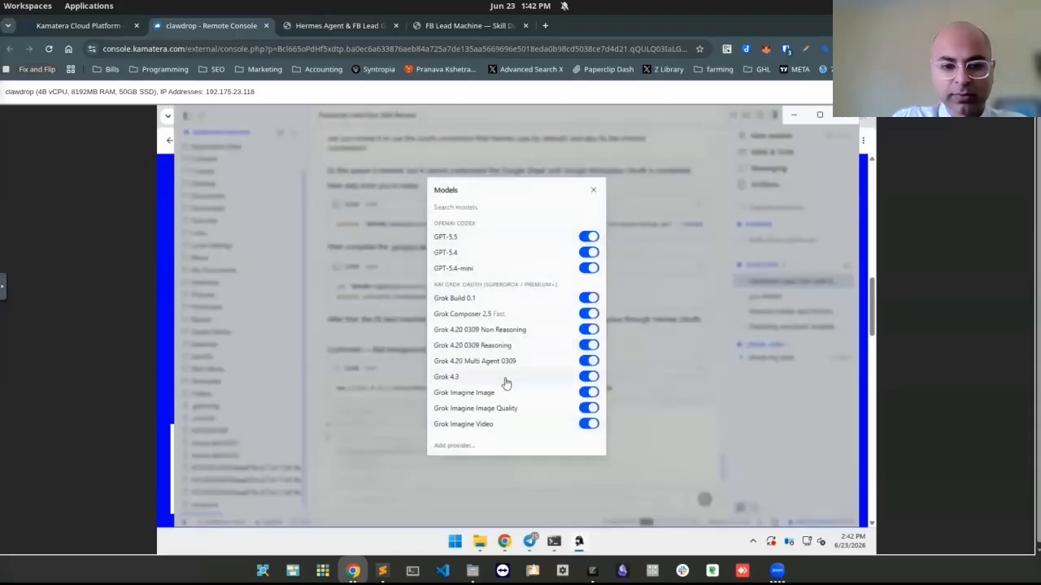
pyautogui.click(453, 445)
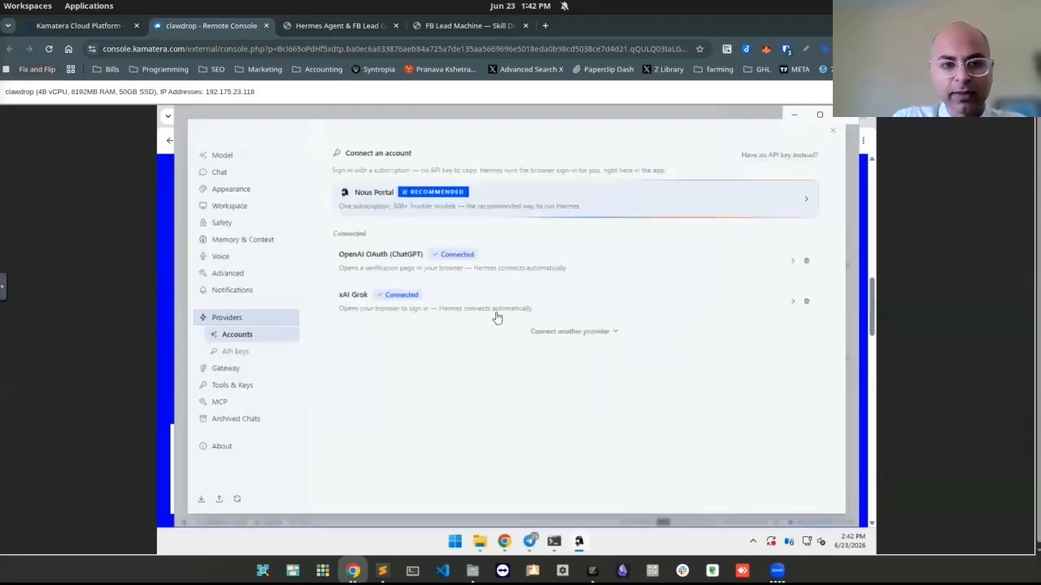
pyautogui.click(611, 332)
pyautogui.scroll(-2, 606, 358)
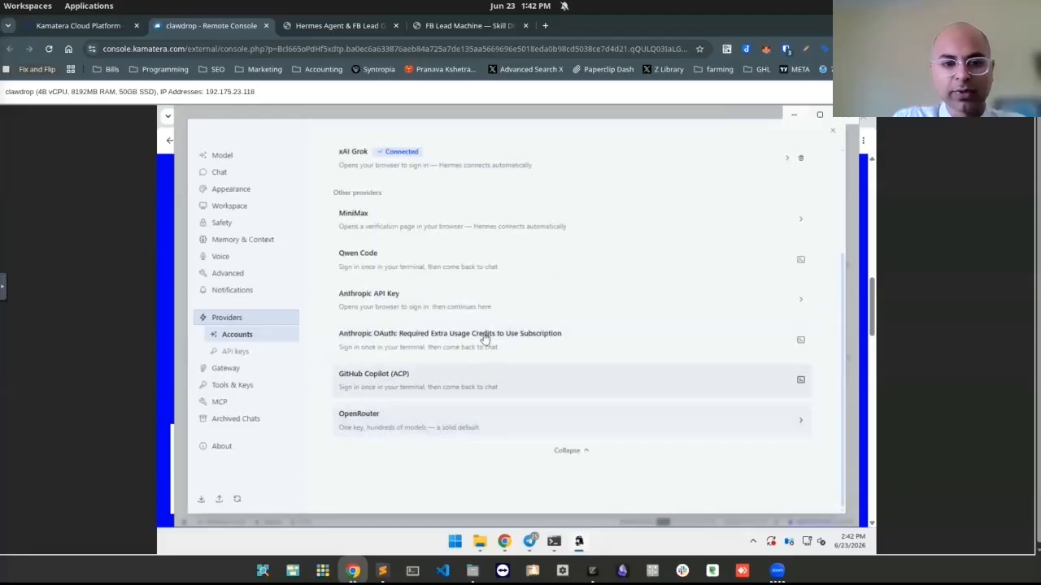
pyautogui.scroll(1, 462, 225)
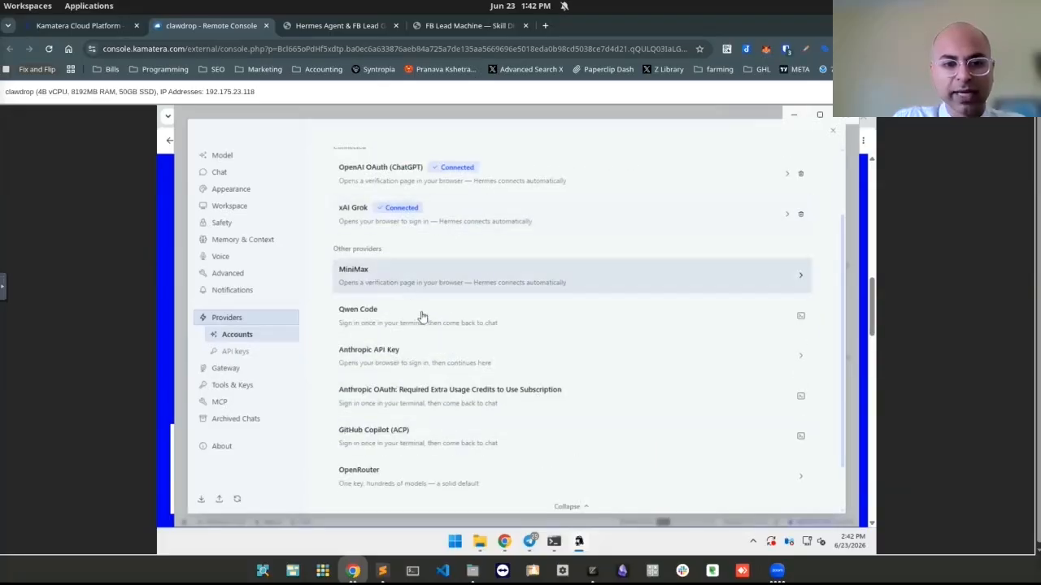
pyautogui.scroll(-1, 463, 451)
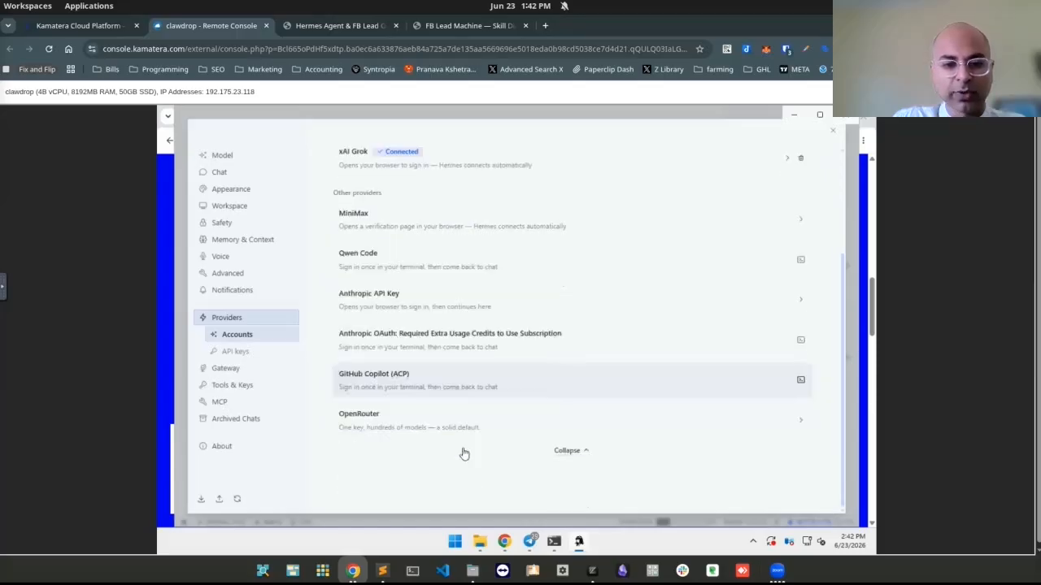
# Close the Hermes Settings dialog.
pyautogui.click(830, 132)
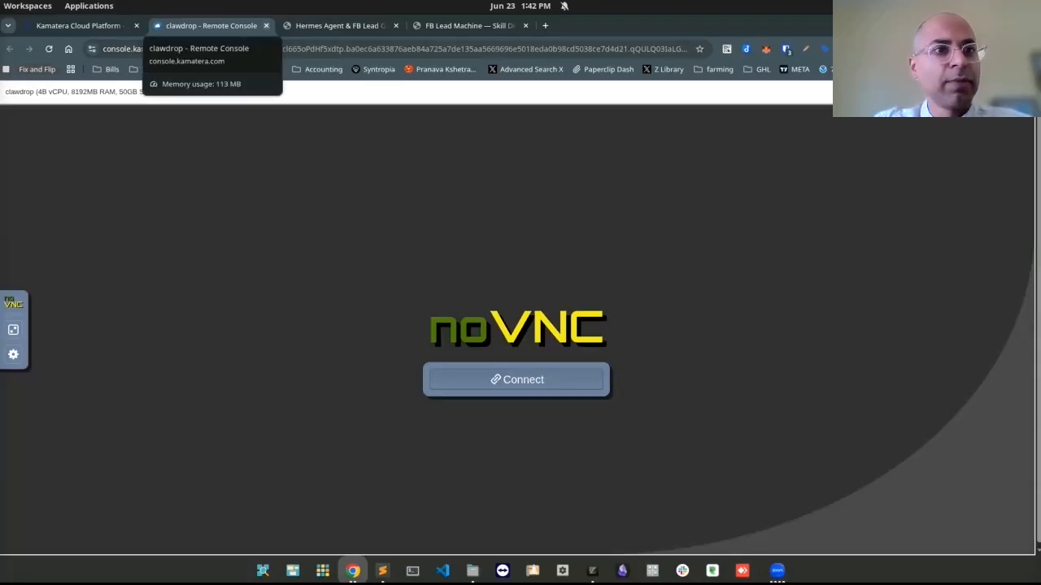
# Close the dropped console tab and reopen the clawdrop server's web console from Kamatera.
pyautogui.click(266, 25)
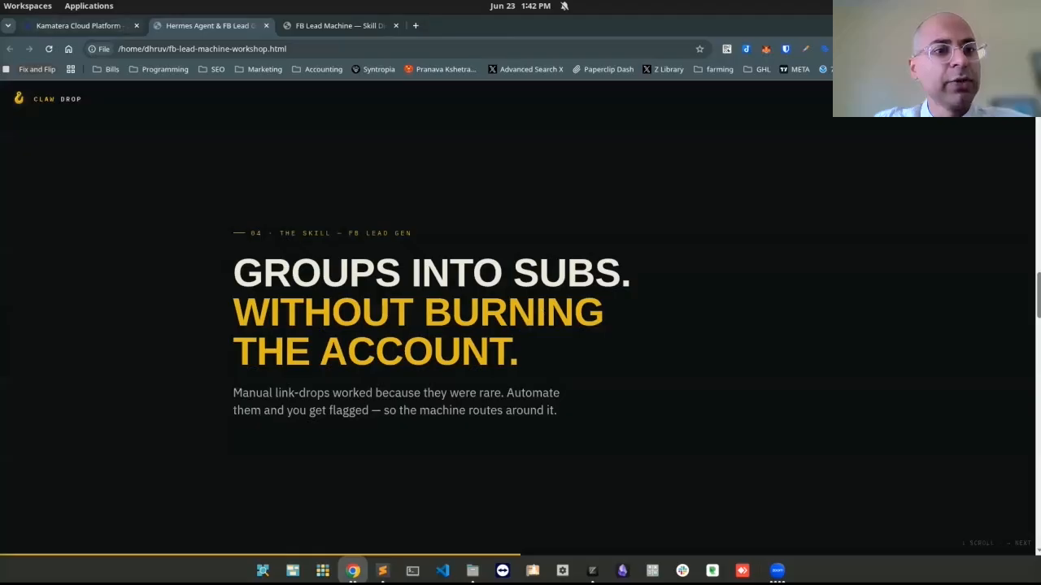
pyautogui.click(57, 25)
pyautogui.click(935, 249)
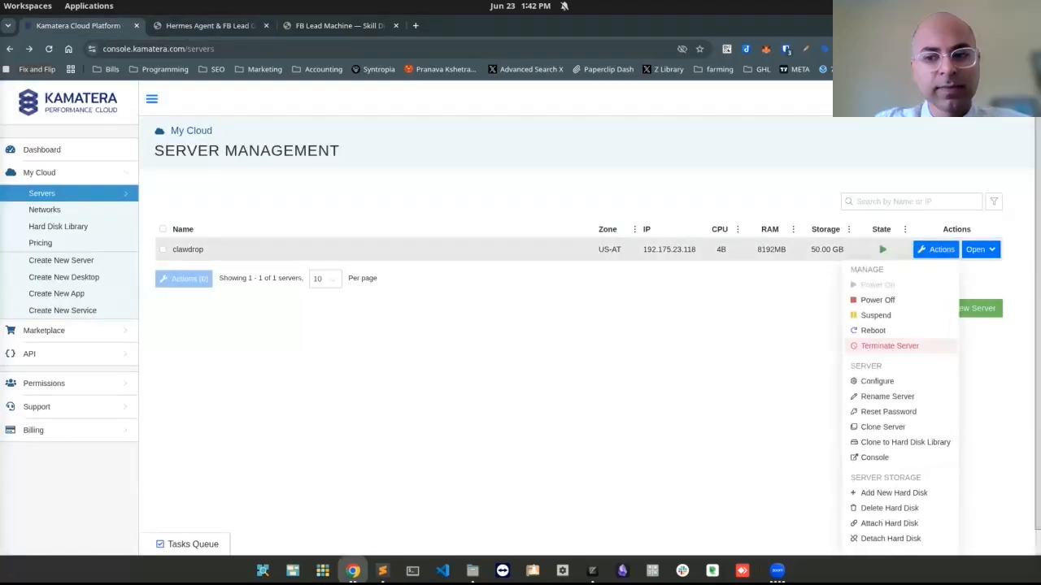
pyautogui.click(882, 457)
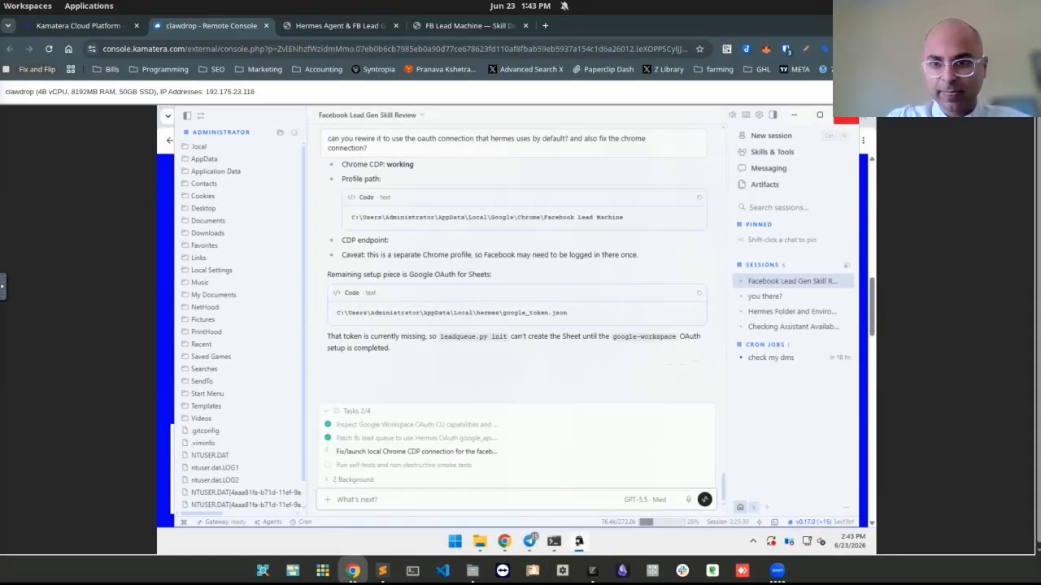
# Maximize Hermes, start a blank new session, and open the desktop's workspace overview.
pyautogui.click(820, 114)
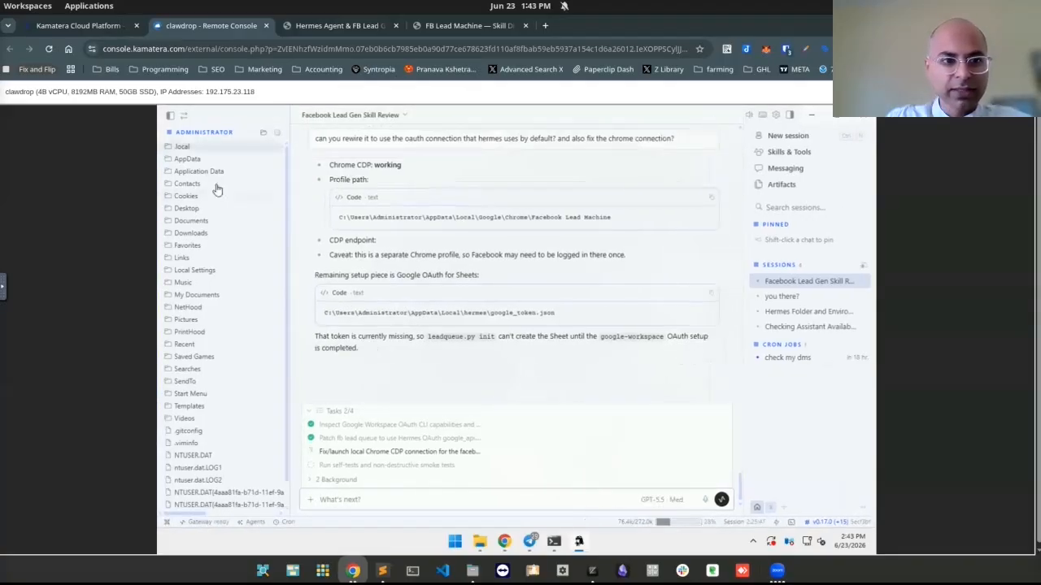
pyautogui.scroll(-1, 207, 257)
pyautogui.scroll(1, 207, 257)
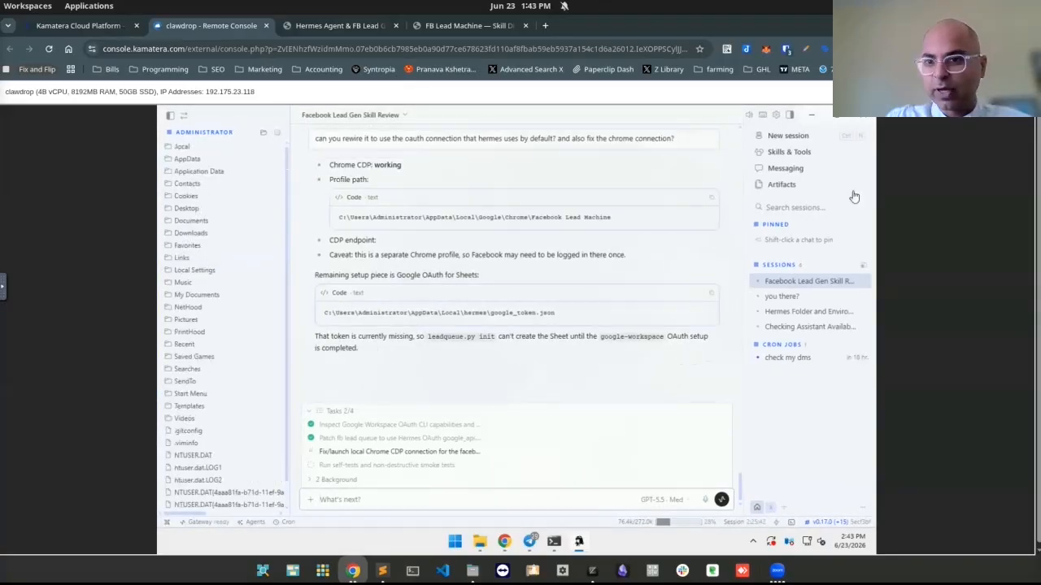
pyautogui.click(809, 139)
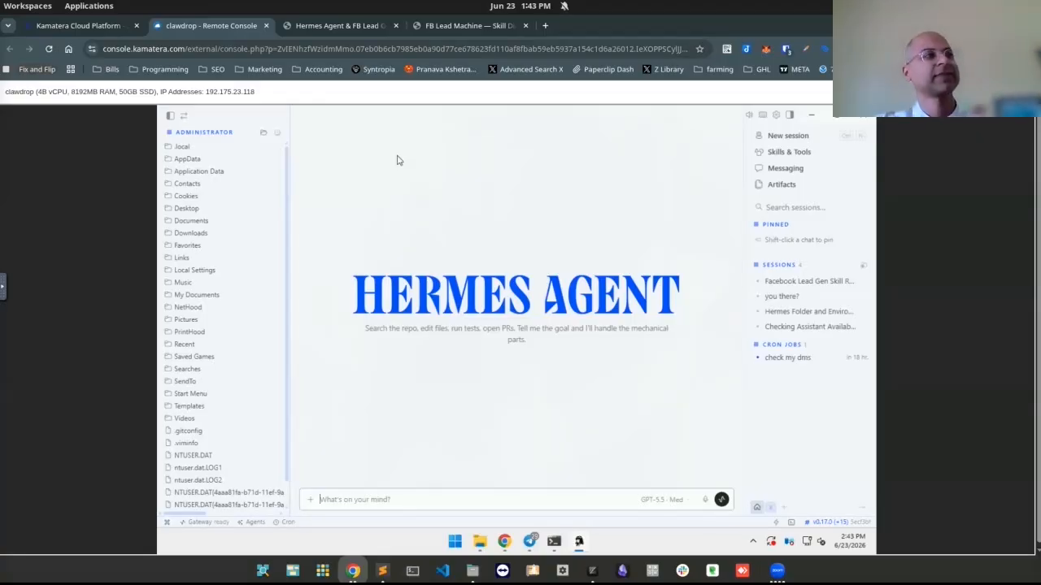
pyautogui.click(28, 6)
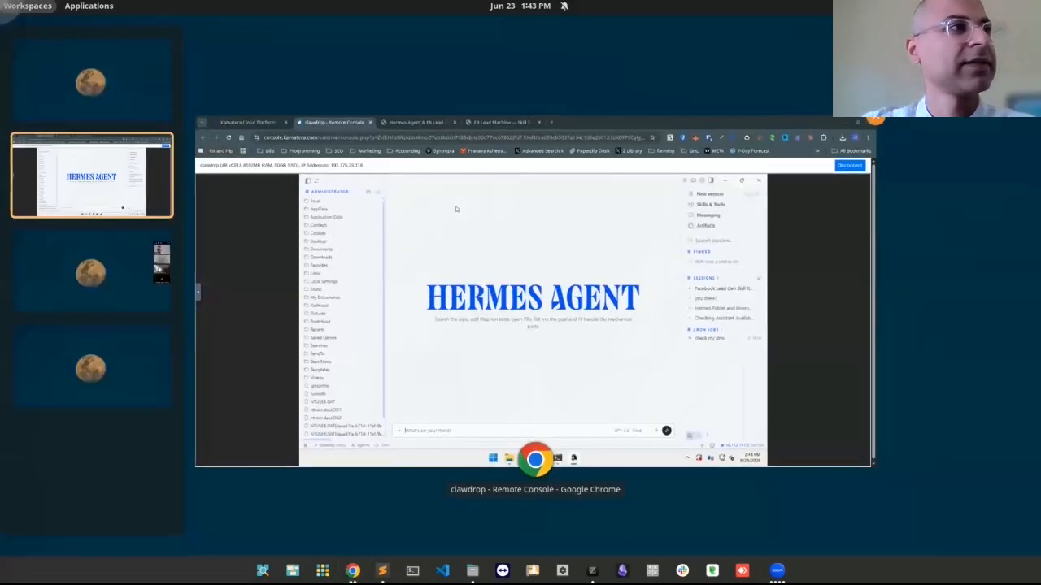
# Return to the full-size browser window and open the system menu to check the Bluetooth options.
pyautogui.click(456, 210)
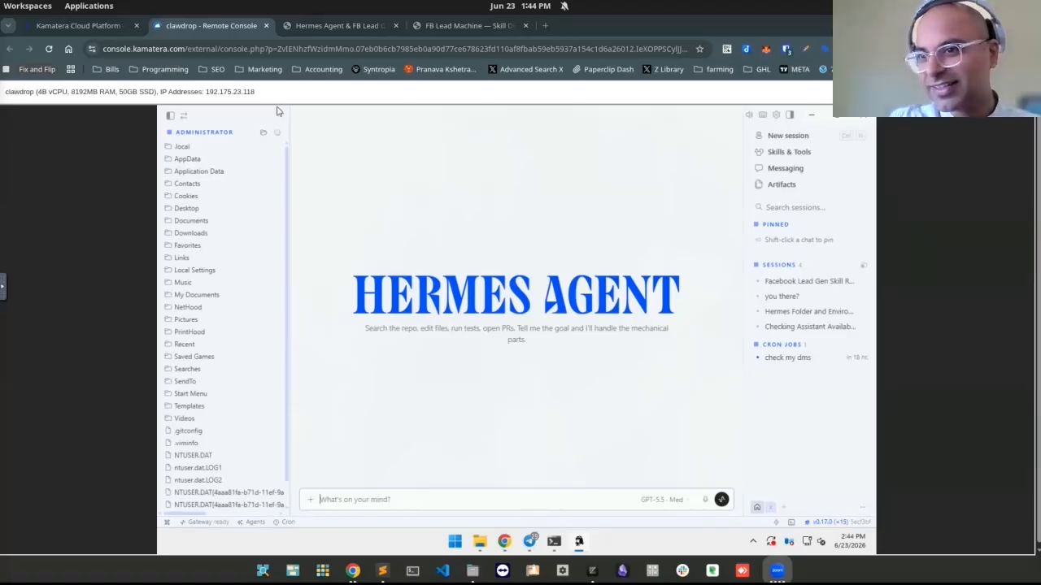
pyautogui.click(1013, 5)
pyautogui.click(917, 117)
pyautogui.click(908, 136)
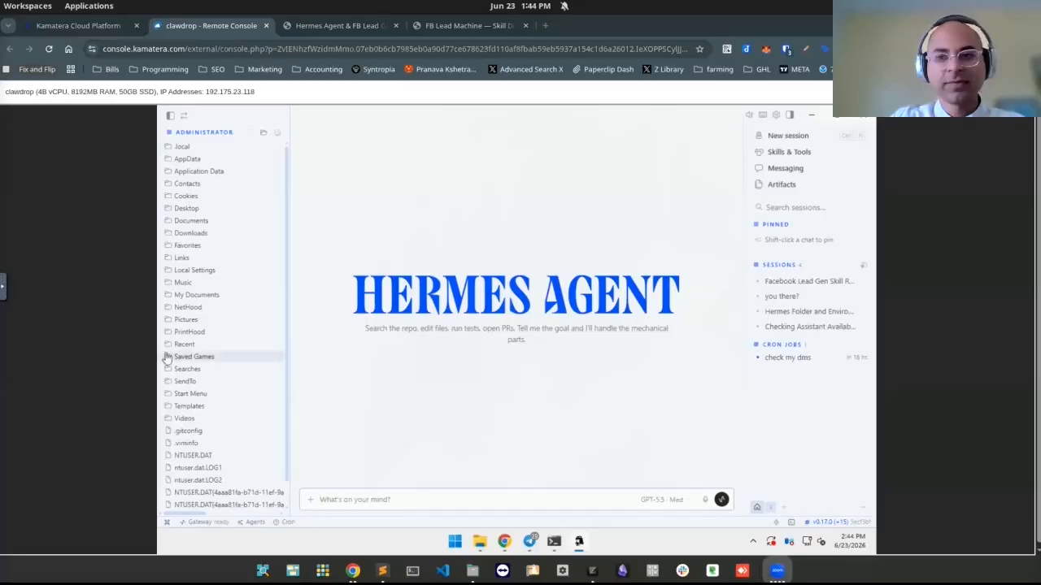
pyautogui.click(1015, 7)
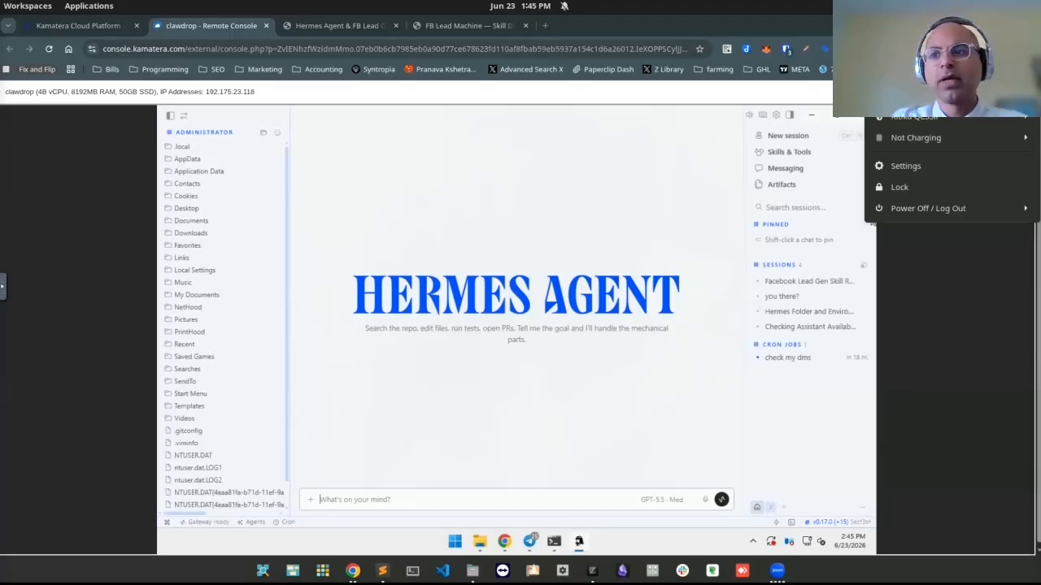
# Close the desktop system menu, reopen it once, and close it again.
pyautogui.click(872, 221)
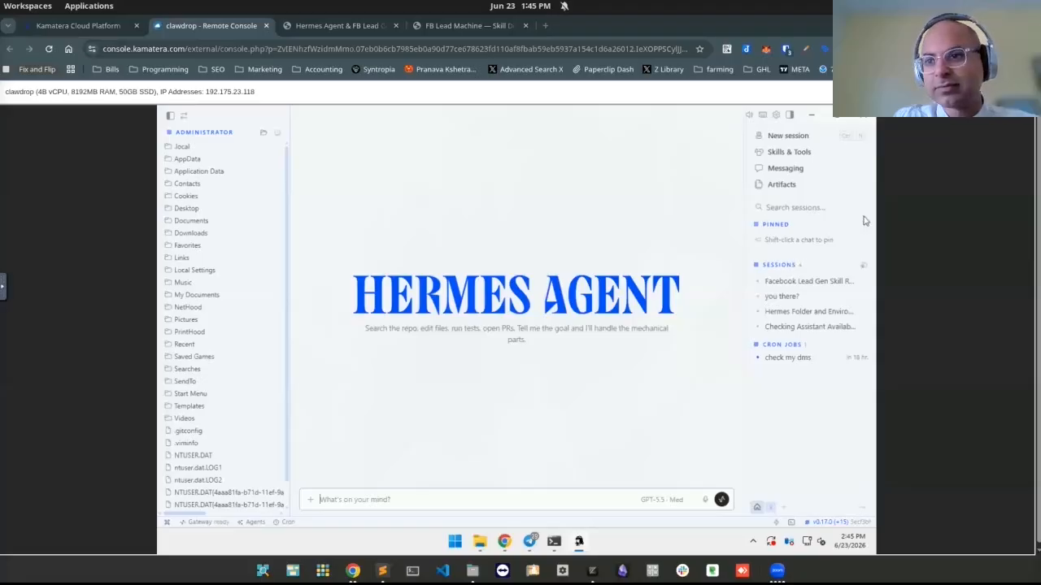
pyautogui.click(1018, 7)
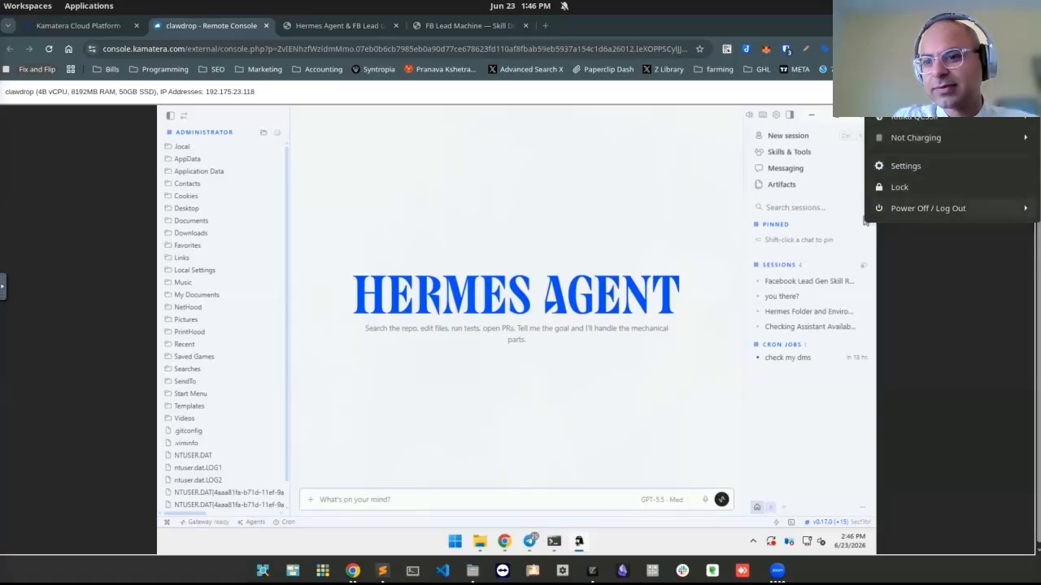
pyautogui.click(864, 221)
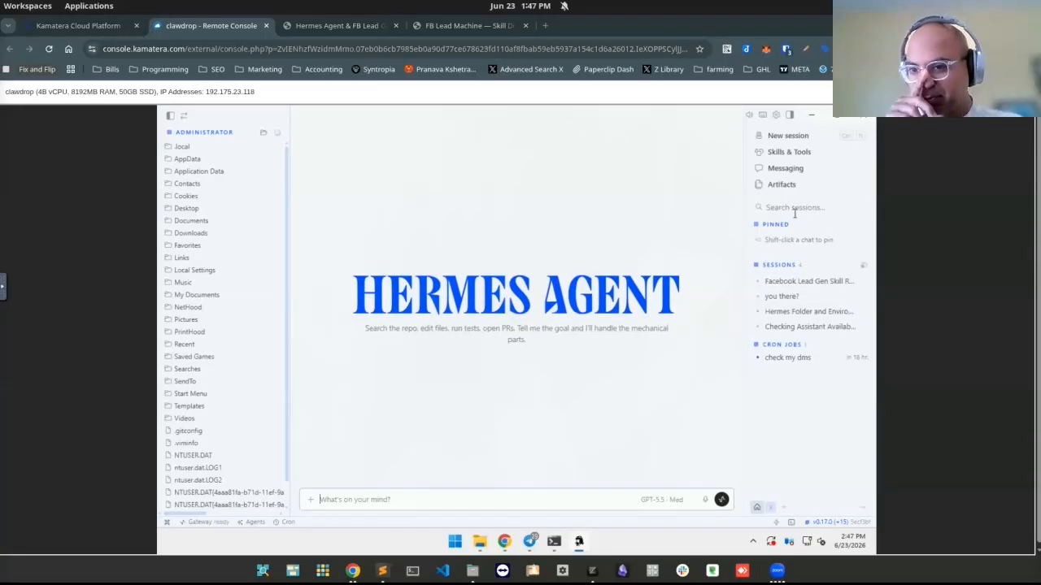
# Open Hermes's Messaging settings and bring up Telegram Desktop showing the botfather search.
pyautogui.click(769, 171)
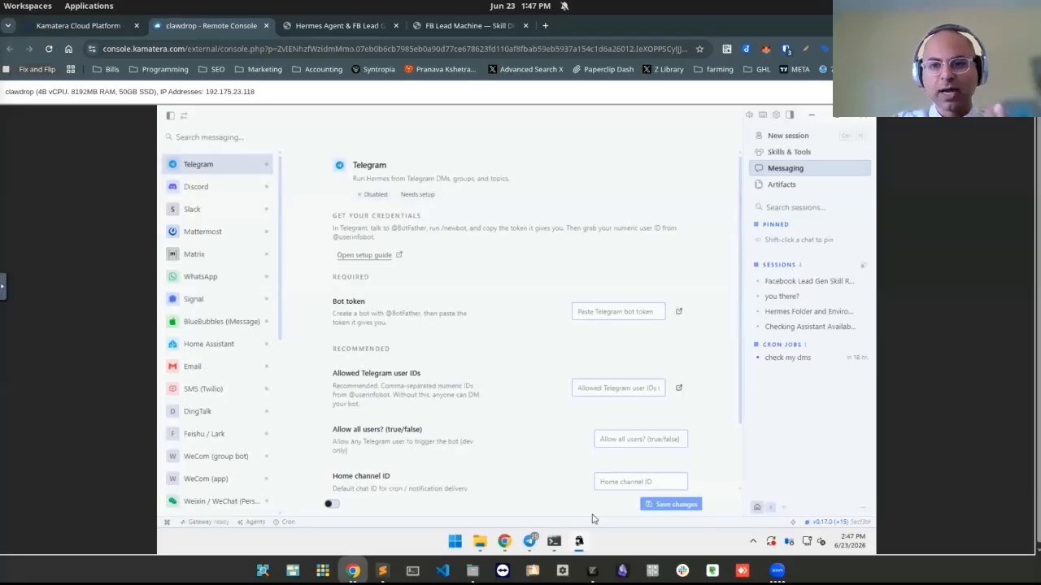
pyautogui.click(535, 545)
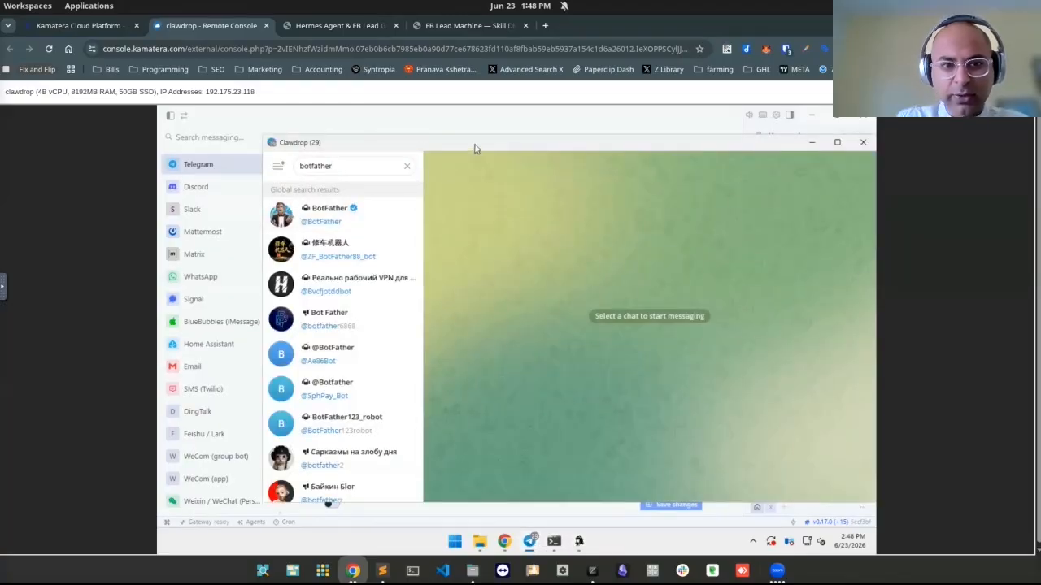
# Open the verified BotFather chat in Telegram and start the conversation.
pyautogui.moveTo(475, 148); pyautogui.dragTo(522, 142)
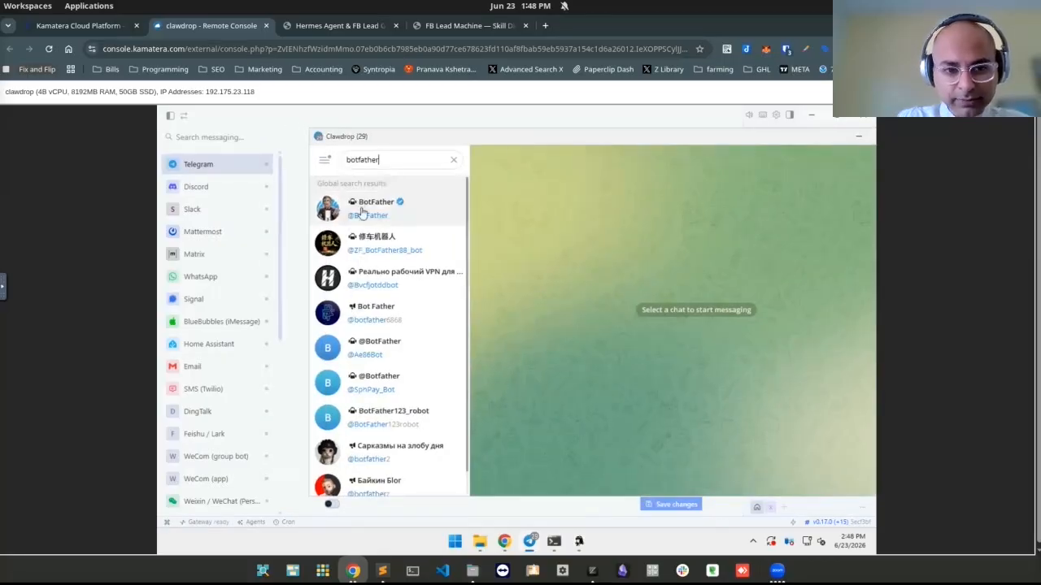
pyautogui.click(362, 212)
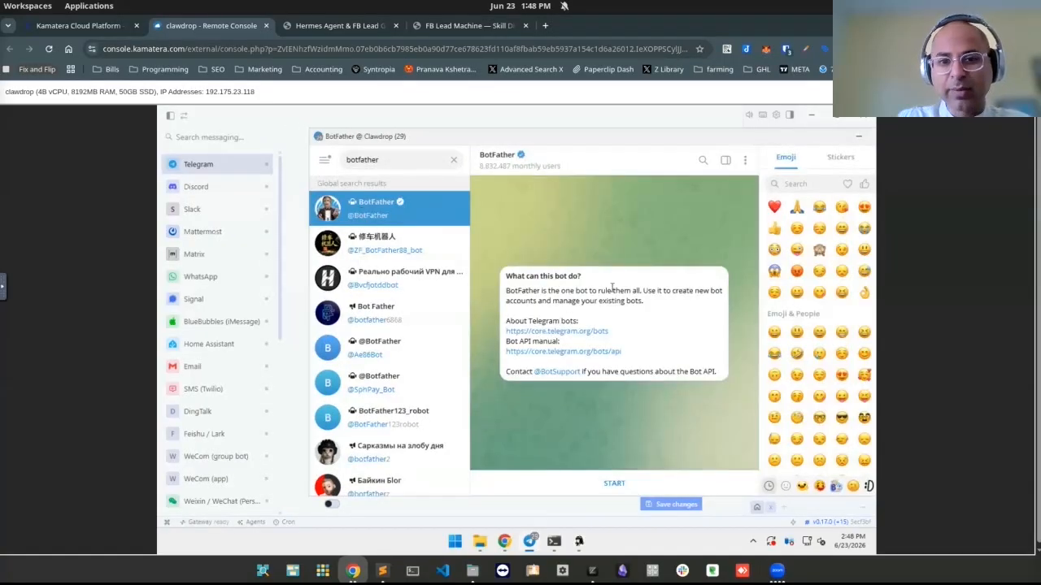
pyautogui.moveTo(627, 140)
pyautogui.mouseDown()
pyautogui.moveTo(535, 259)
pyautogui.moveTo(531, 289)
pyautogui.moveTo(713, 193)
pyautogui.moveTo(717, 145)
pyautogui.moveTo(627, 127)
pyautogui.mouseUp()
pyautogui.click(620, 465)
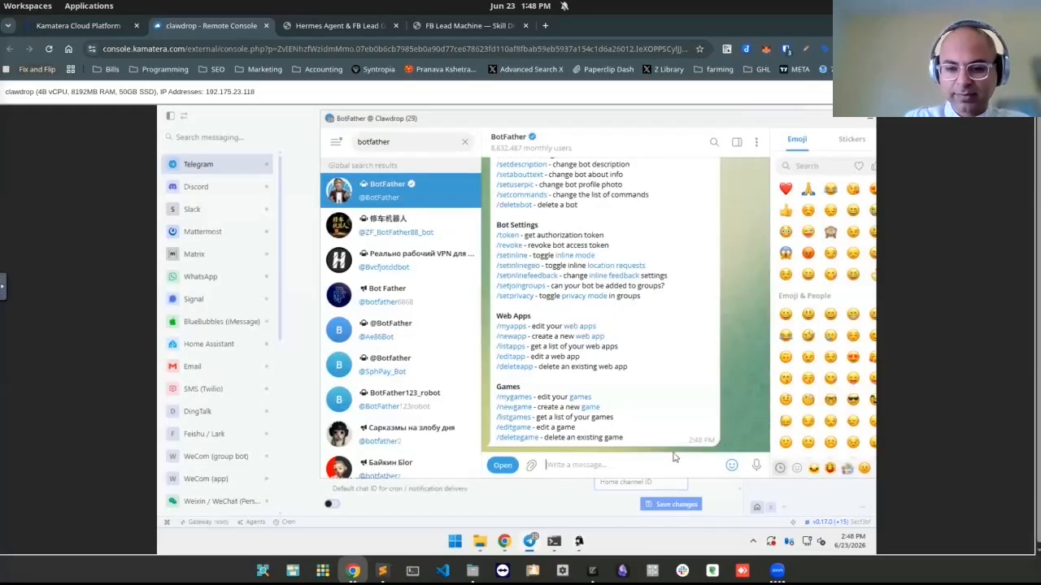
# Create a new bot with /newbot, naming it 'hermes' and submitting a bot username.
pyautogui.write('/new')
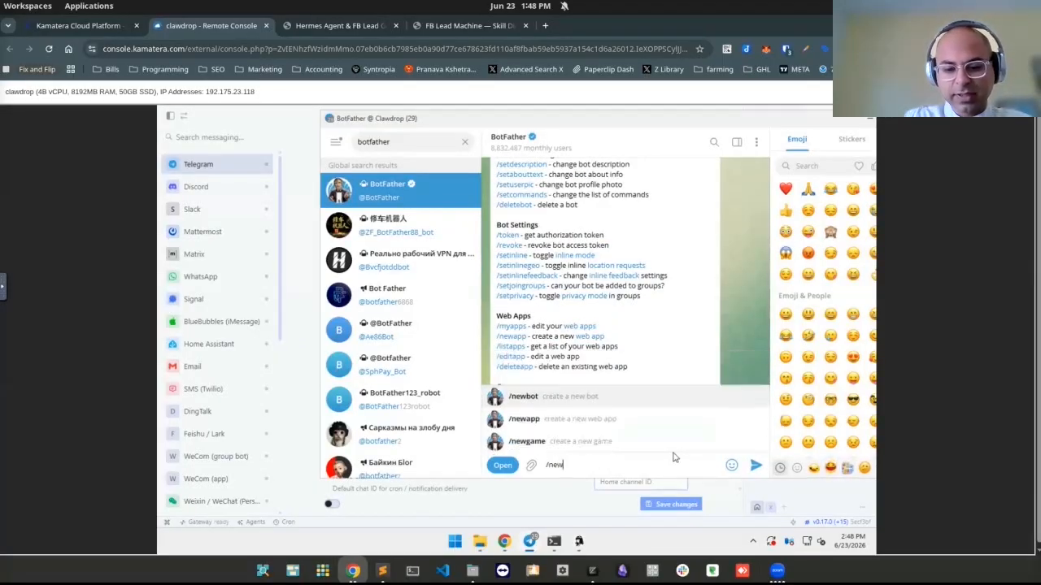
pyautogui.write('bot')
pyautogui.press('Return')
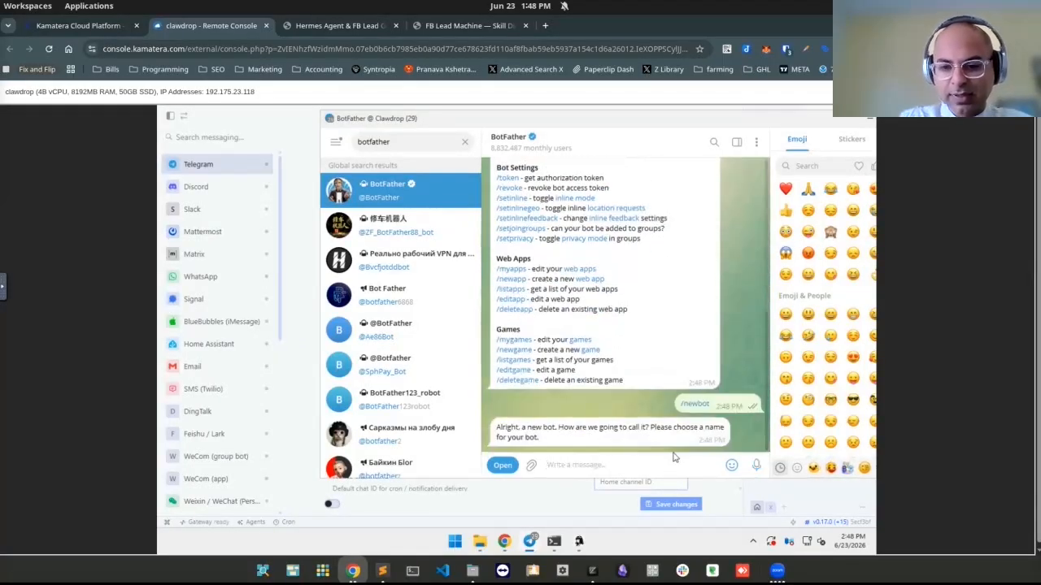
pyautogui.write('hermes')
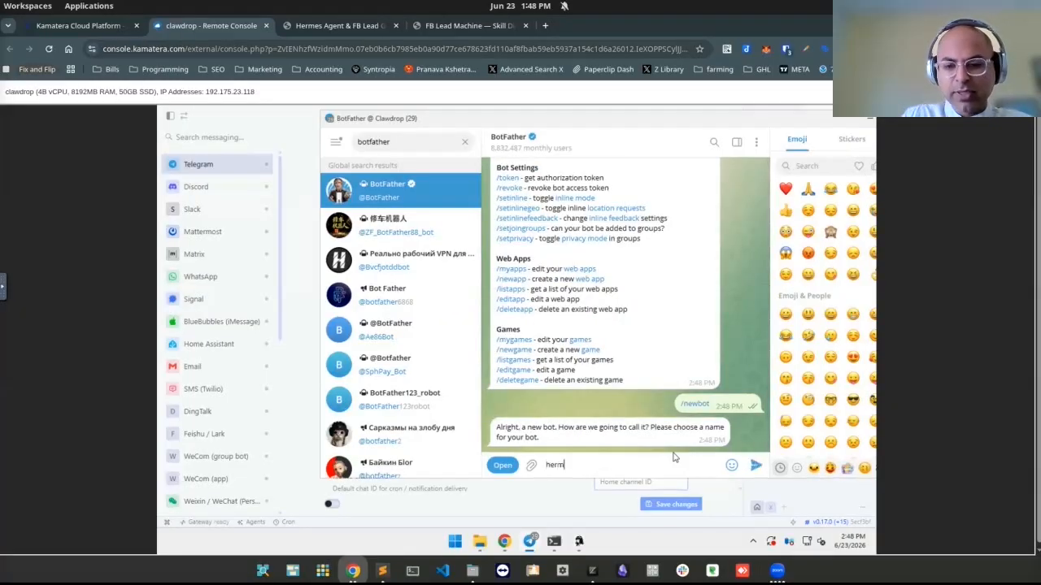
pyautogui.press('Return')
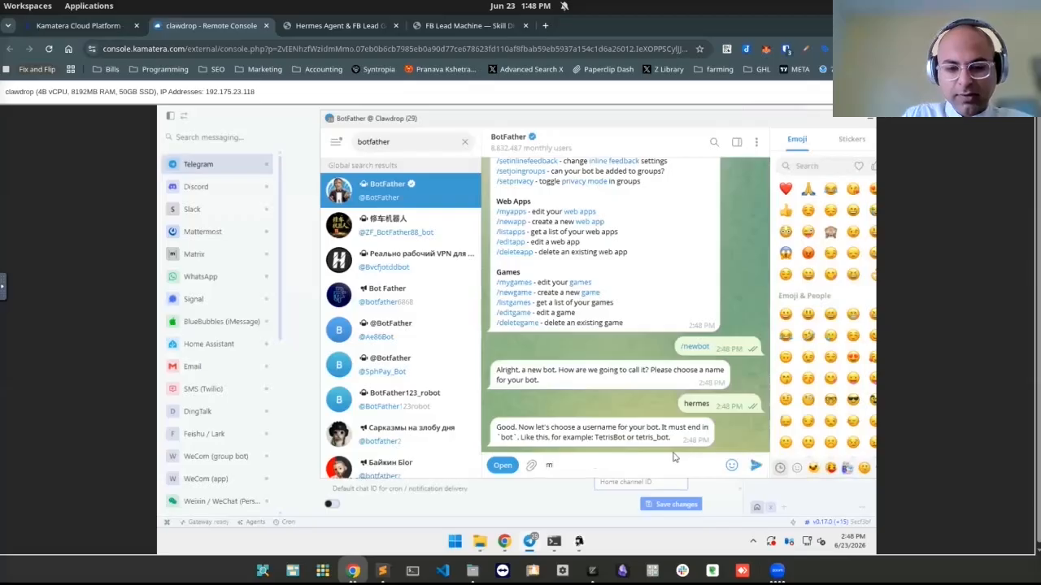
pyautogui.write('dhruvkar')
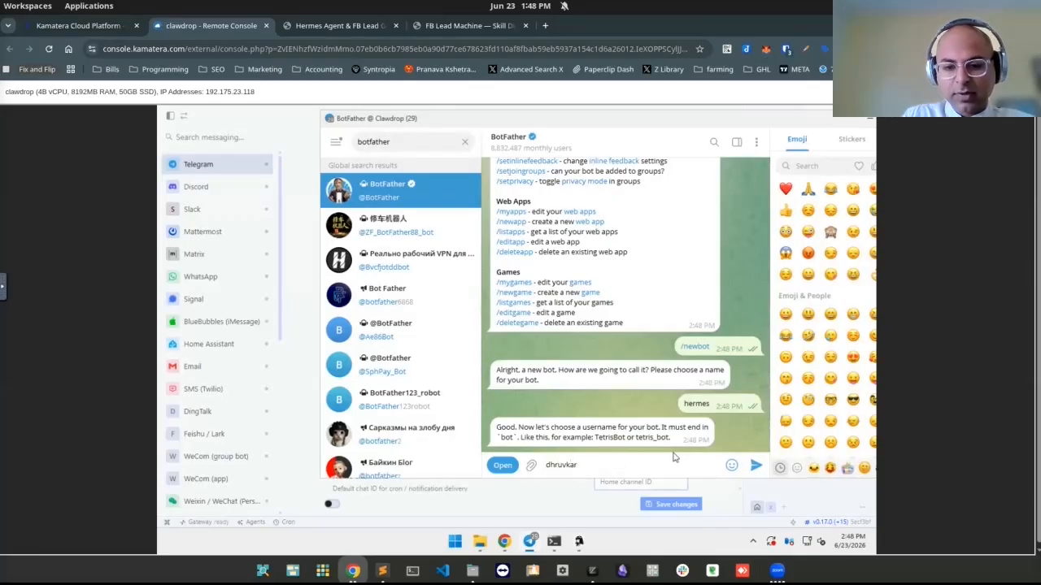
pyautogui.write('hermesbot')
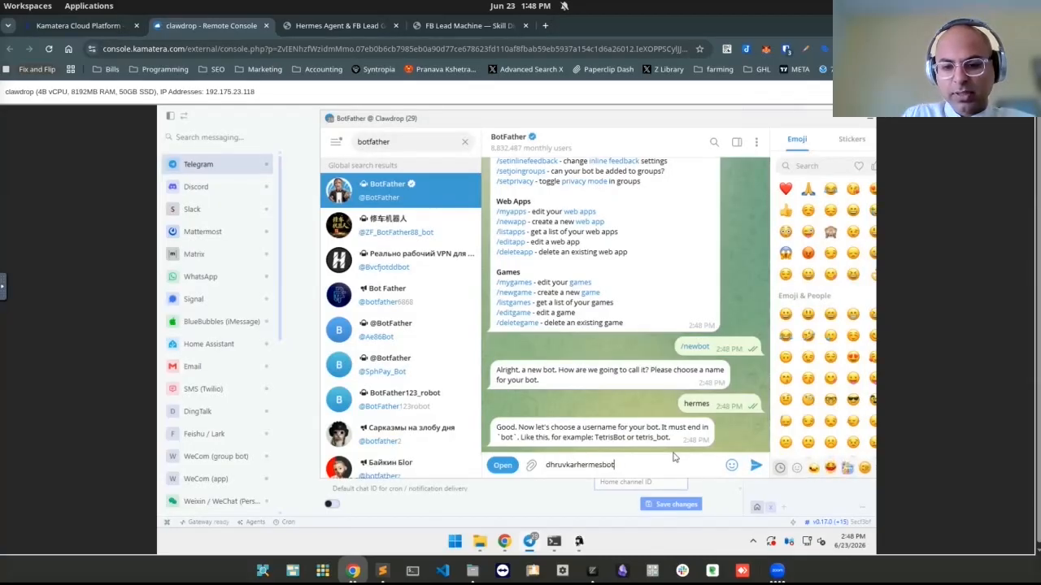
pyautogui.press('Return')
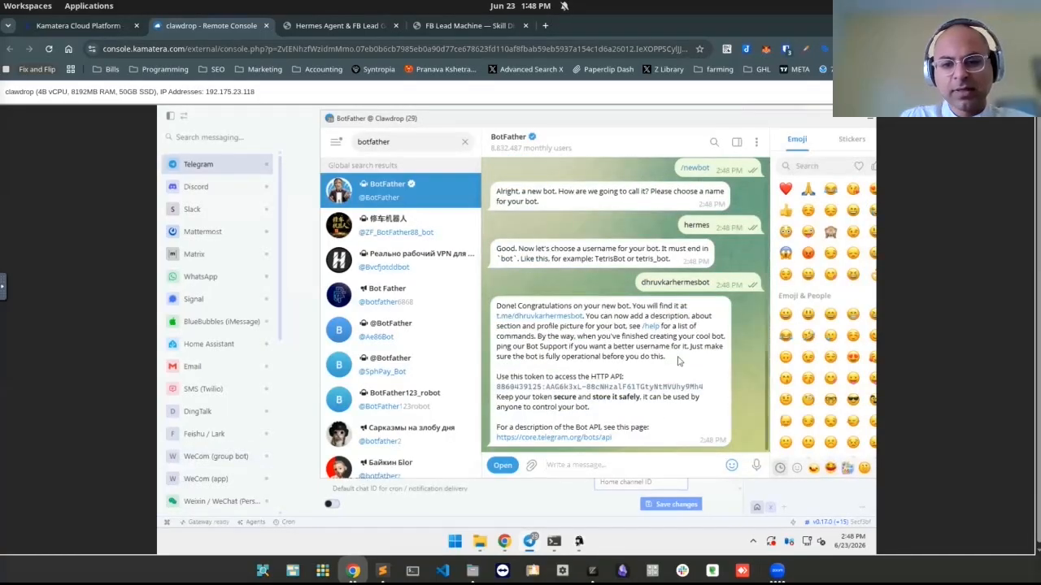
# Copy the new bot's access token and return to Hermes's Telegram settings page.
pyautogui.doubleClick(608, 394)
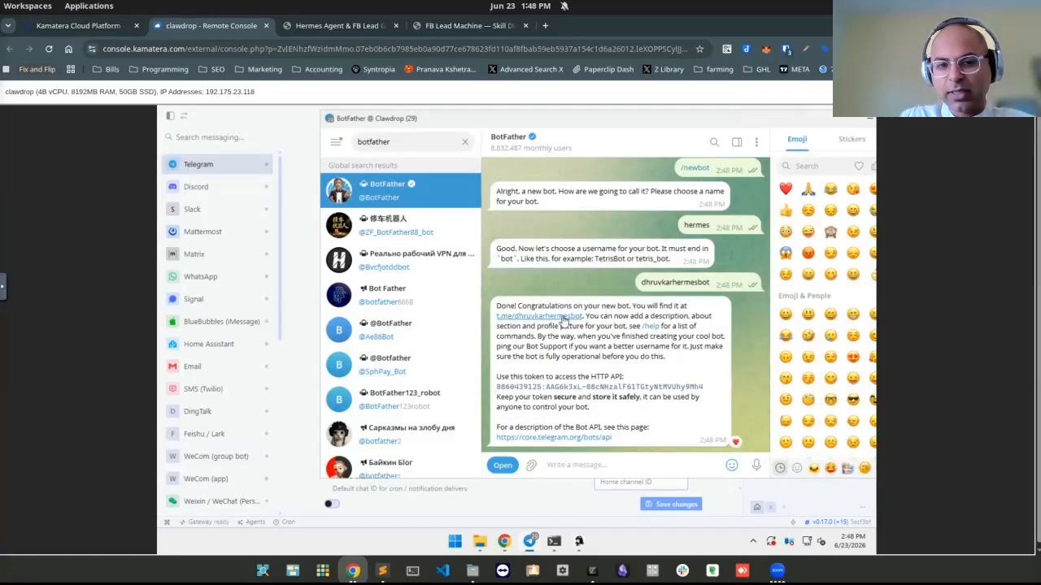
pyautogui.doubleClick(572, 393)
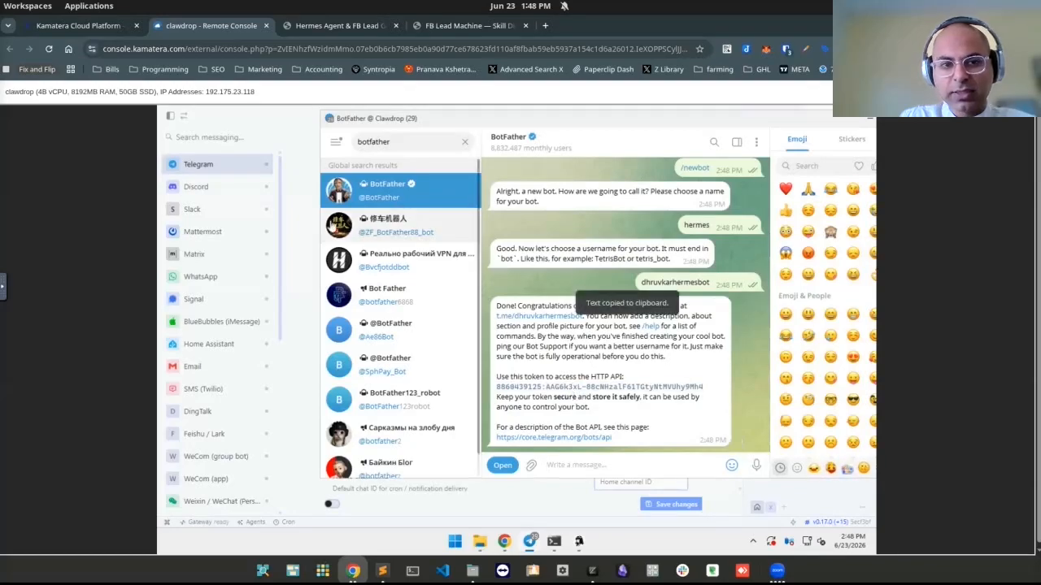
pyautogui.click(302, 123)
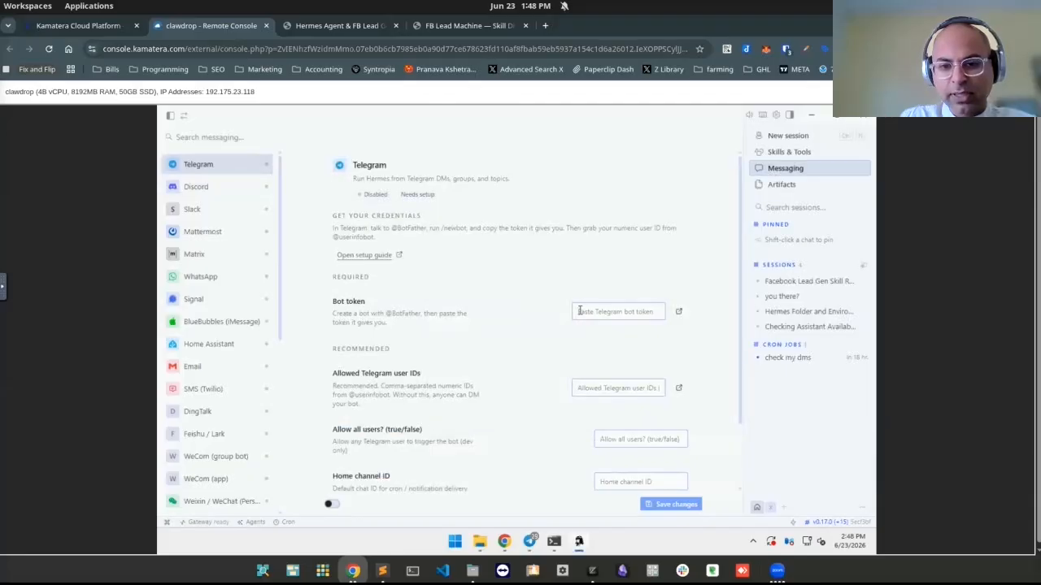
# Paste the copied bot token into Hermes's Telegram Bot token field.
pyautogui.rightClick(578, 312)
pyautogui.click(595, 353)
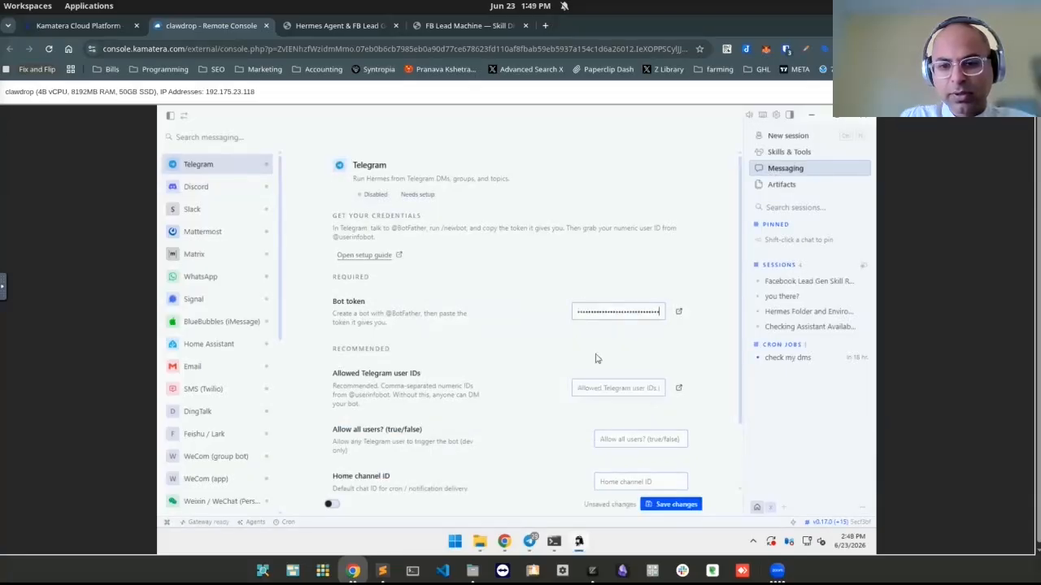
pyautogui.scroll(-1, 499, 378)
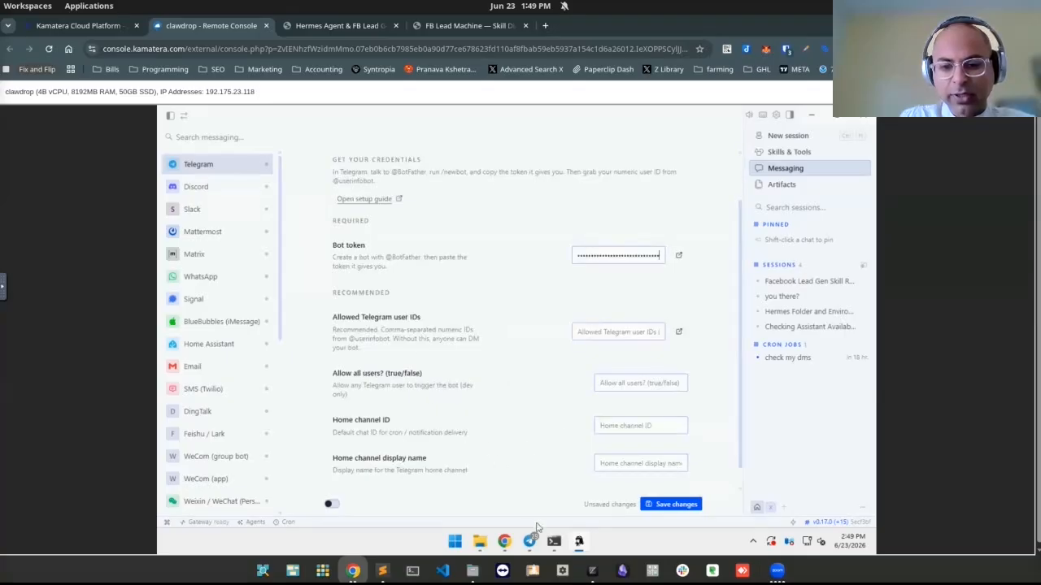
# Back in Telegram, replace the search text with 'userinfobo' to find the user-info bot.
pyautogui.moveTo(531, 538)
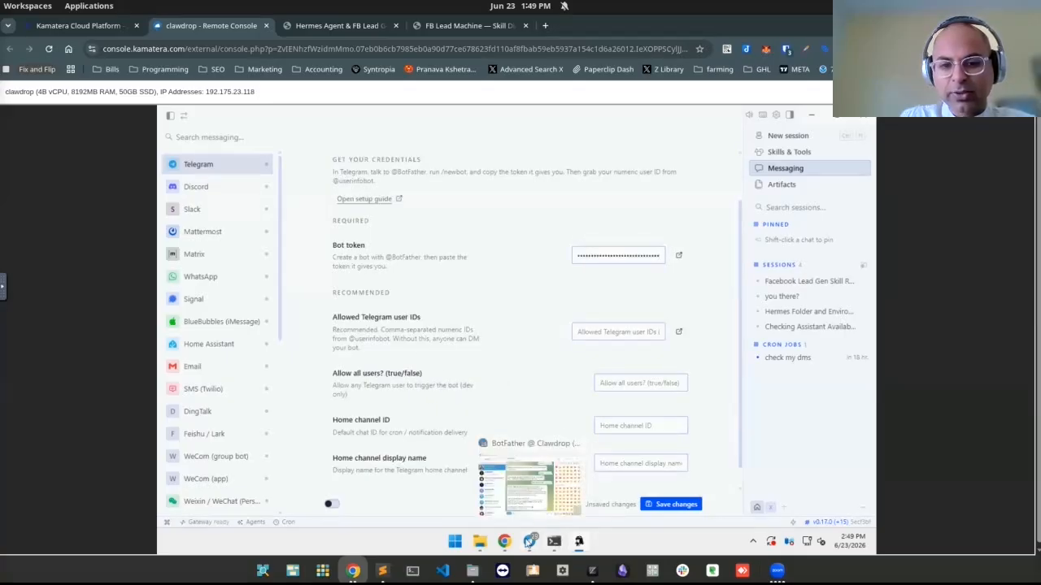
pyautogui.click(530, 540)
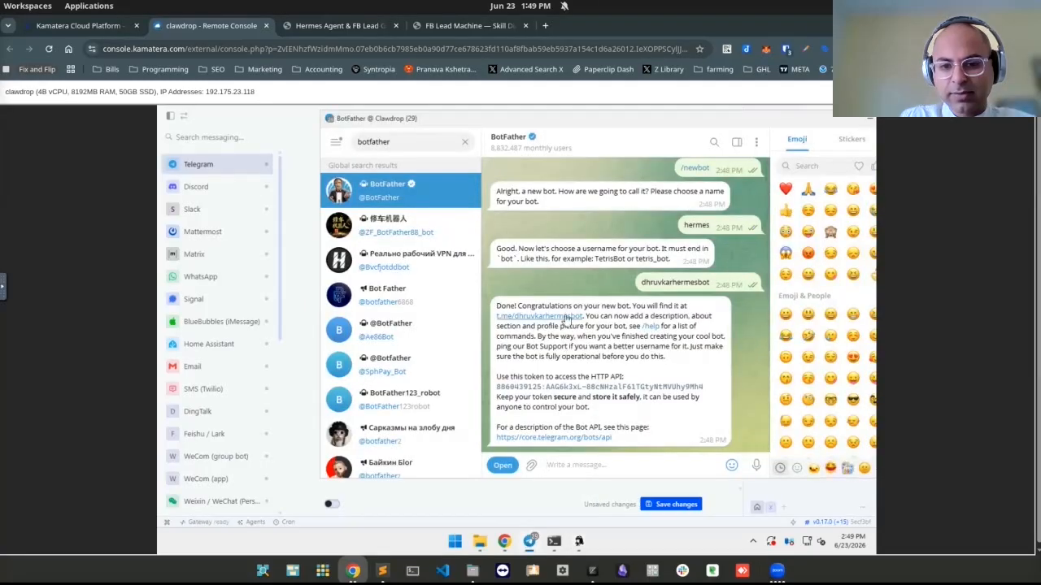
pyautogui.doubleClick(423, 142)
pyautogui.write('userinfobot')
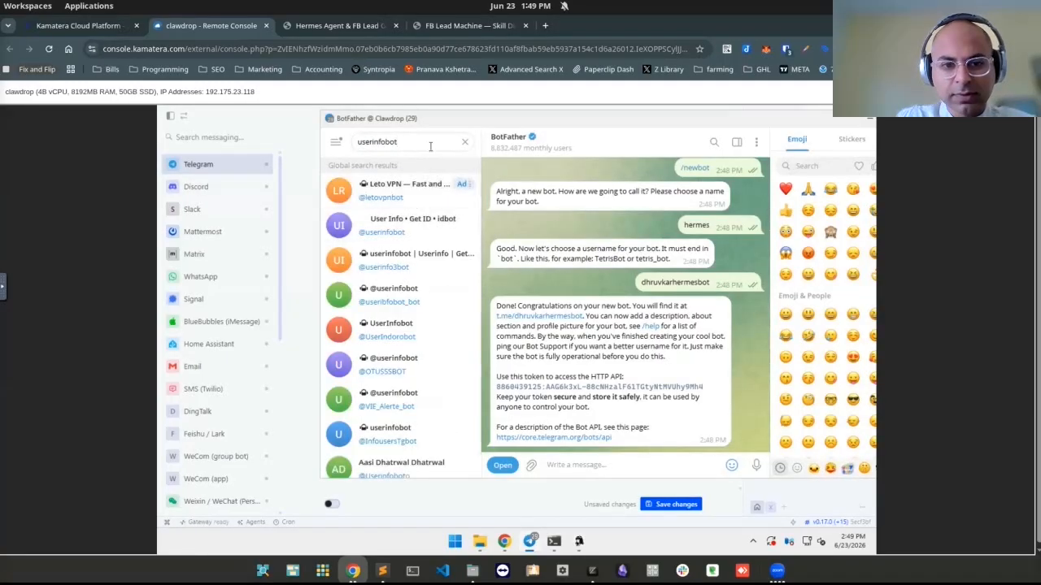
# Start the User Info bot, copy the numeric user ID from its reply, and return to Hermes.
pyautogui.click(407, 225)
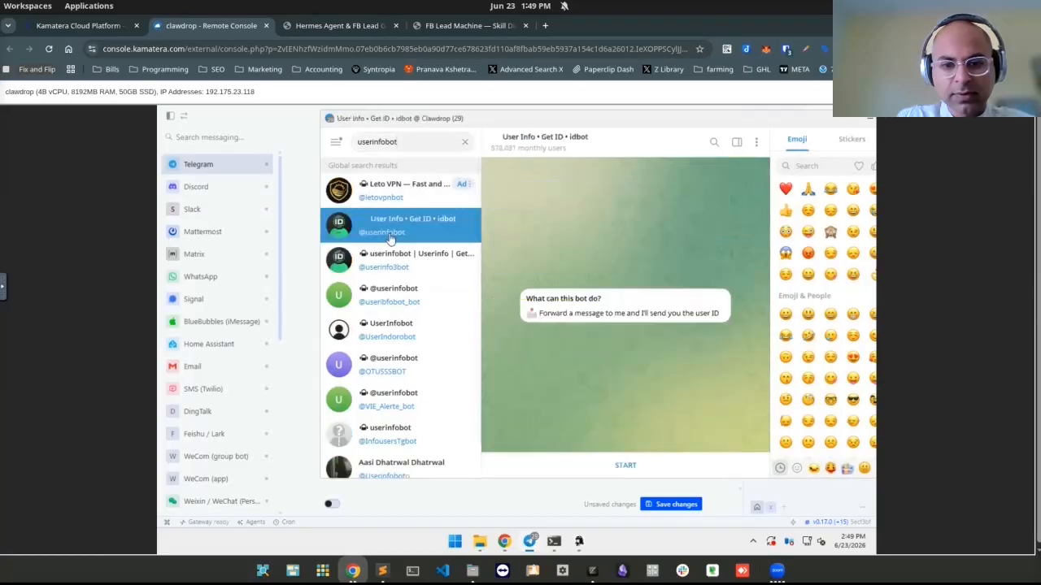
pyautogui.click(647, 472)
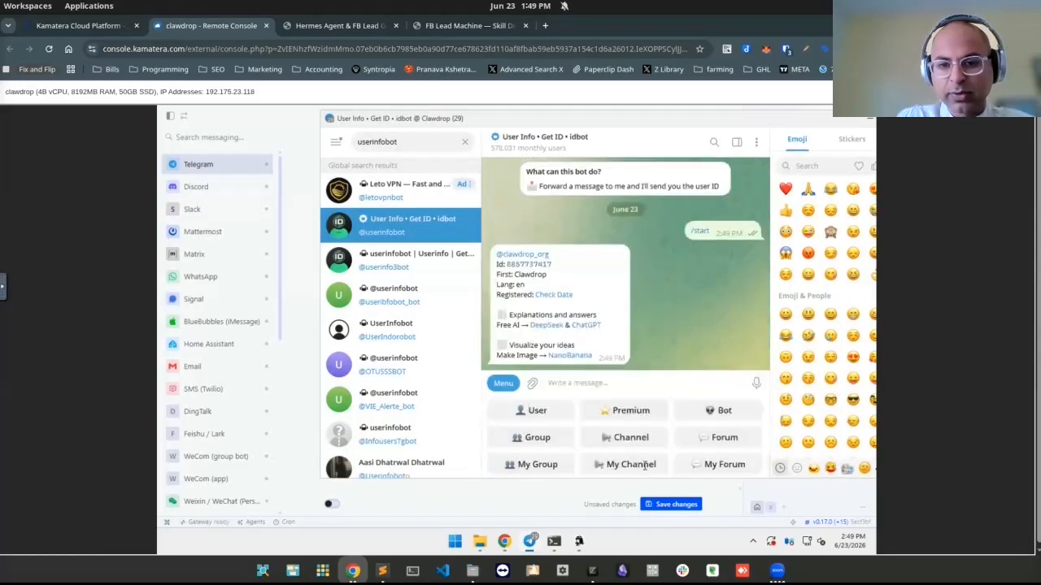
pyautogui.doubleClick(514, 266)
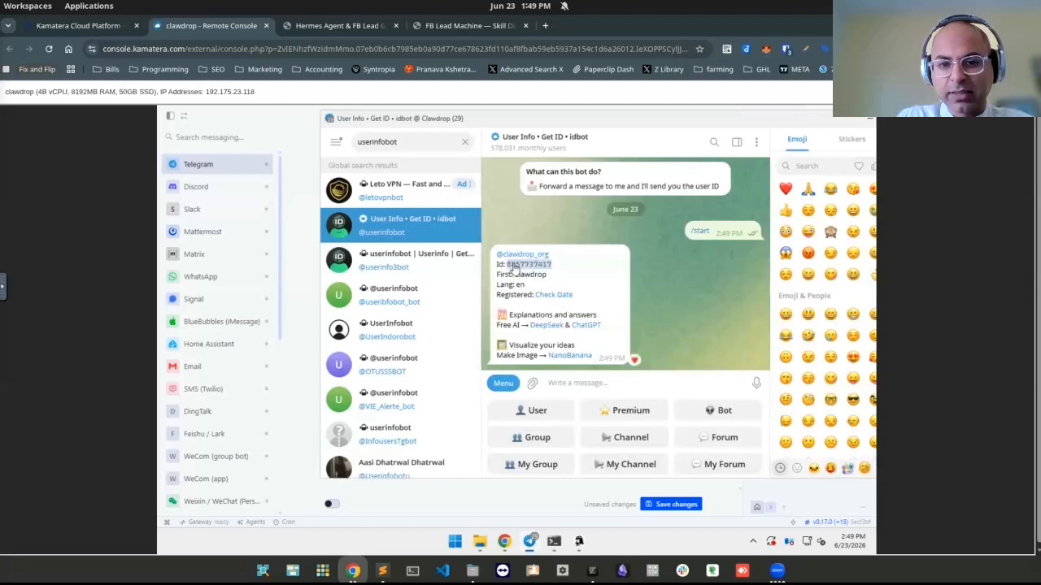
pyautogui.click(311, 249)
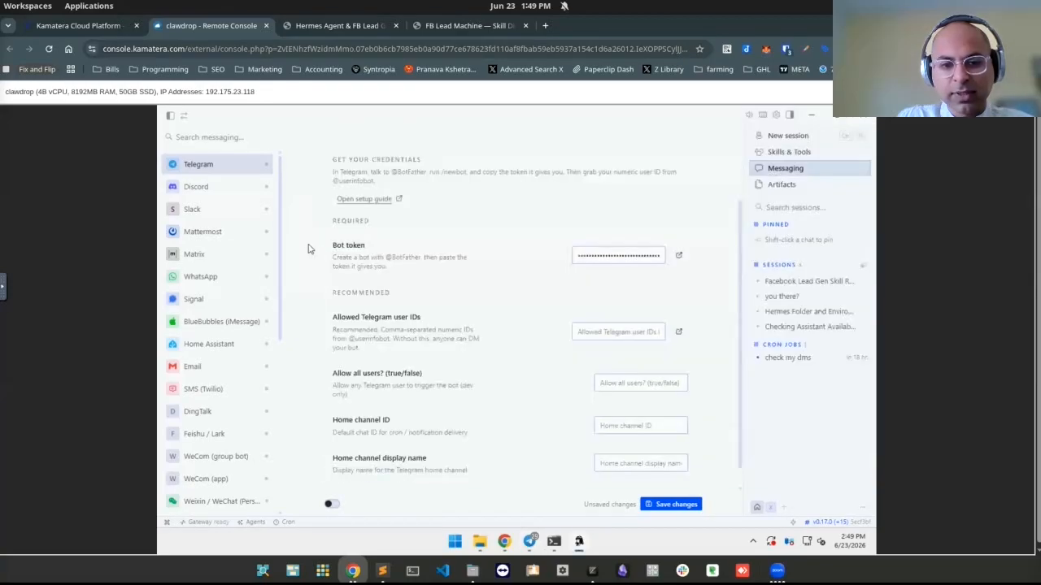
# Paste the user ID into Allowed Telegram user IDs, set Allow all users to false, and save.
pyautogui.rightClick(584, 335)
pyautogui.click(594, 383)
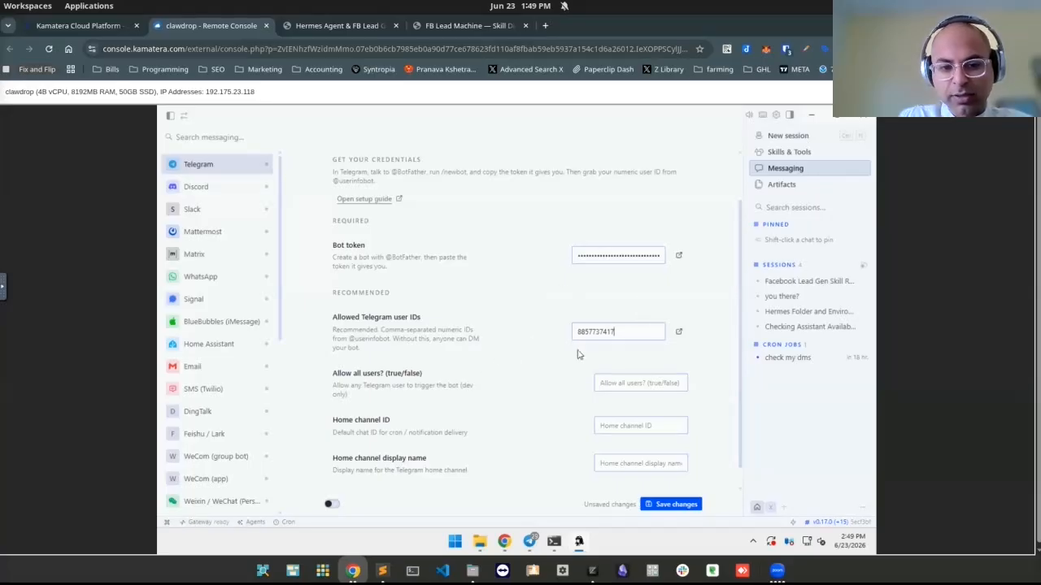
pyautogui.scroll(-1, 575, 358)
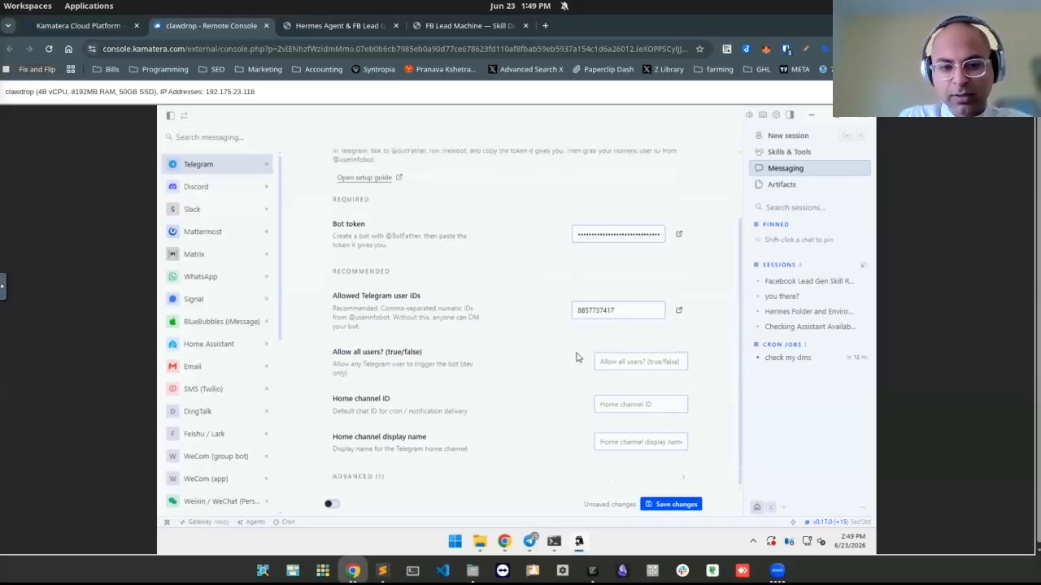
pyautogui.click(633, 358)
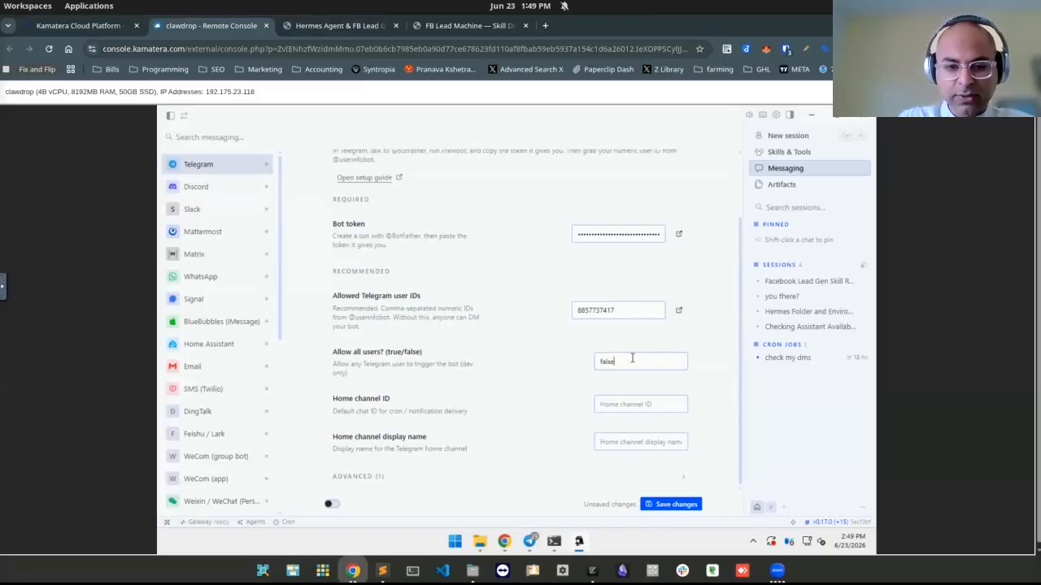
pyautogui.click(676, 505)
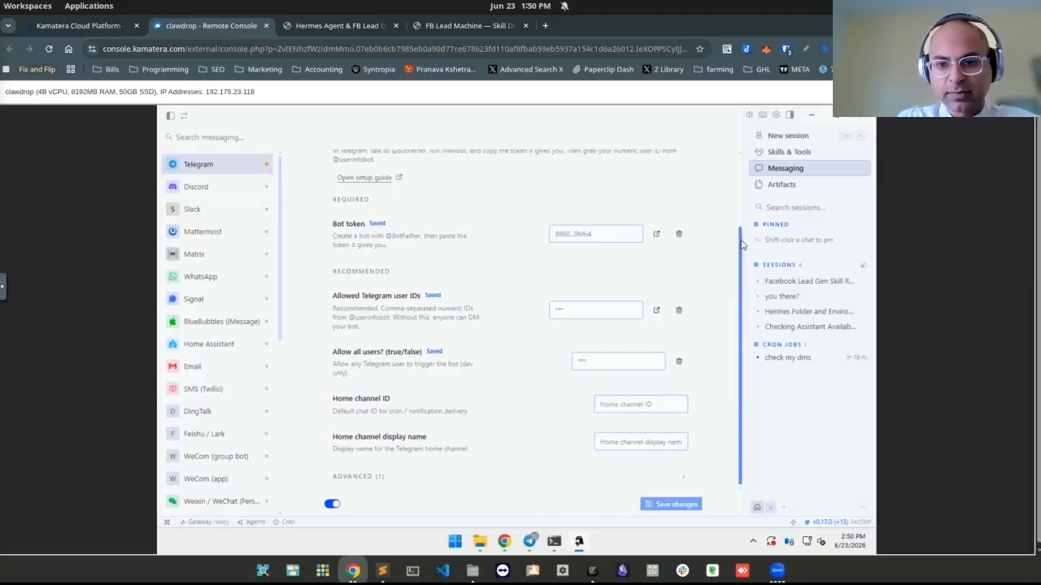
# From the gateway status, open the System panel, attempt the gateway restart twice, then close the panel.
pyautogui.moveTo(740, 242); pyautogui.dragTo(742, 173)
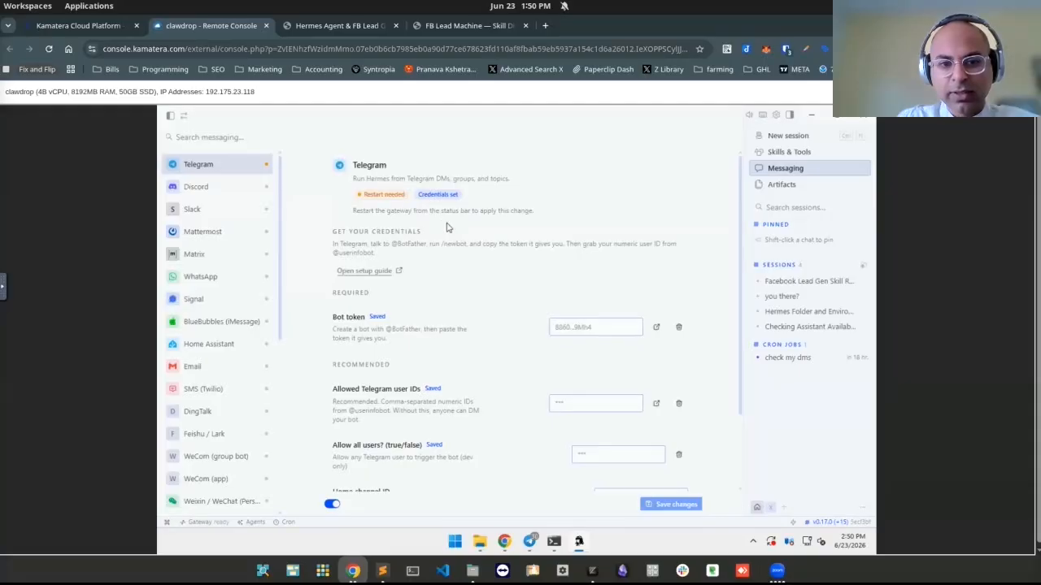
pyautogui.scroll(-2, 723, 444)
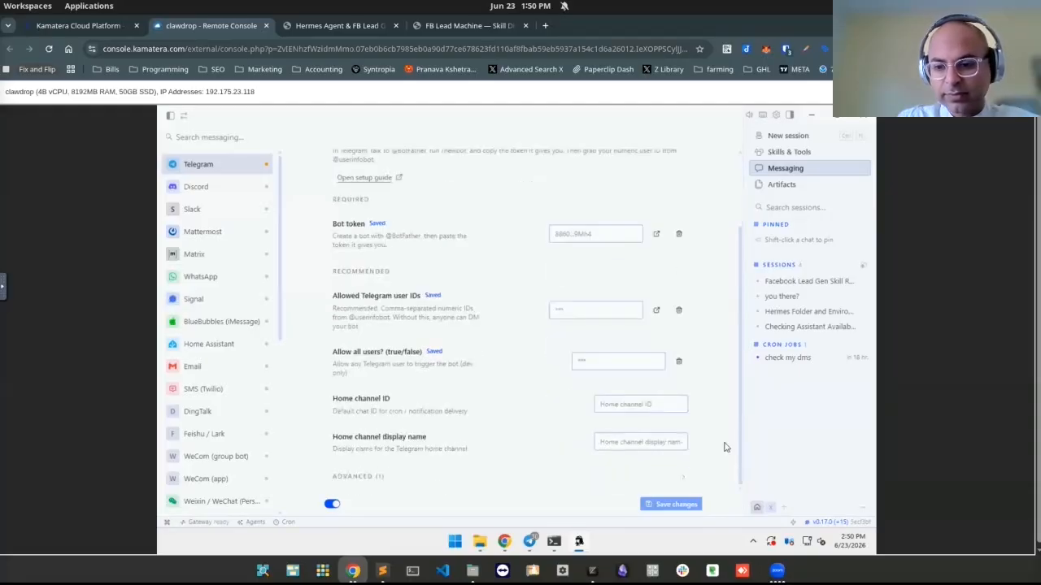
pyautogui.click(204, 524)
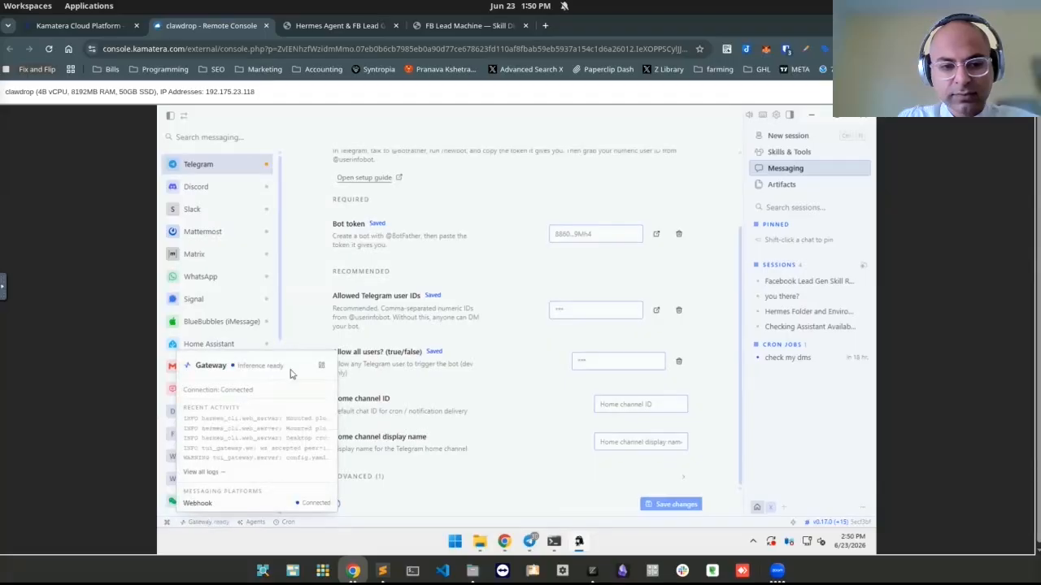
pyautogui.click(320, 368)
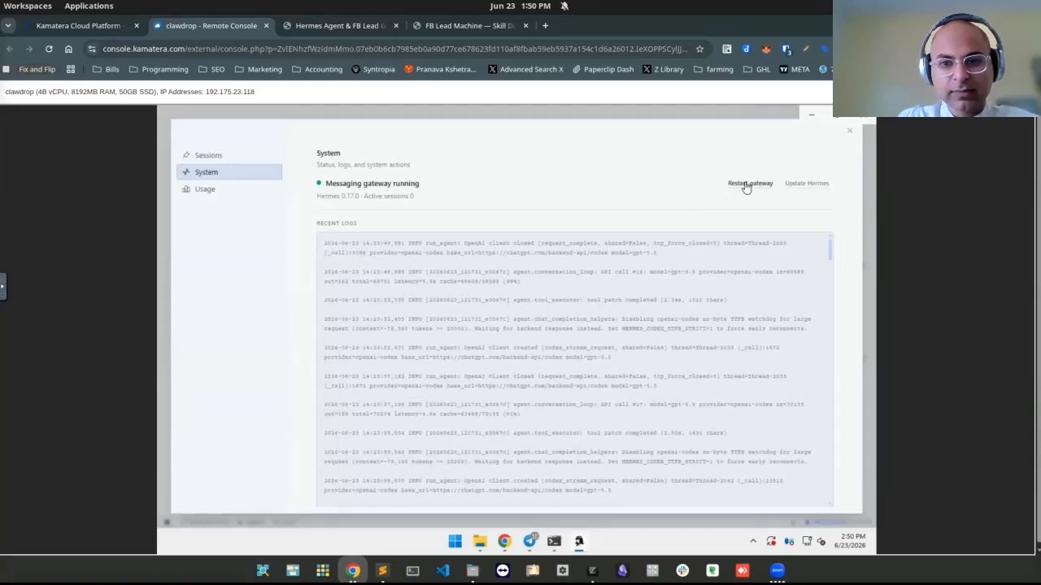
pyautogui.click(747, 186)
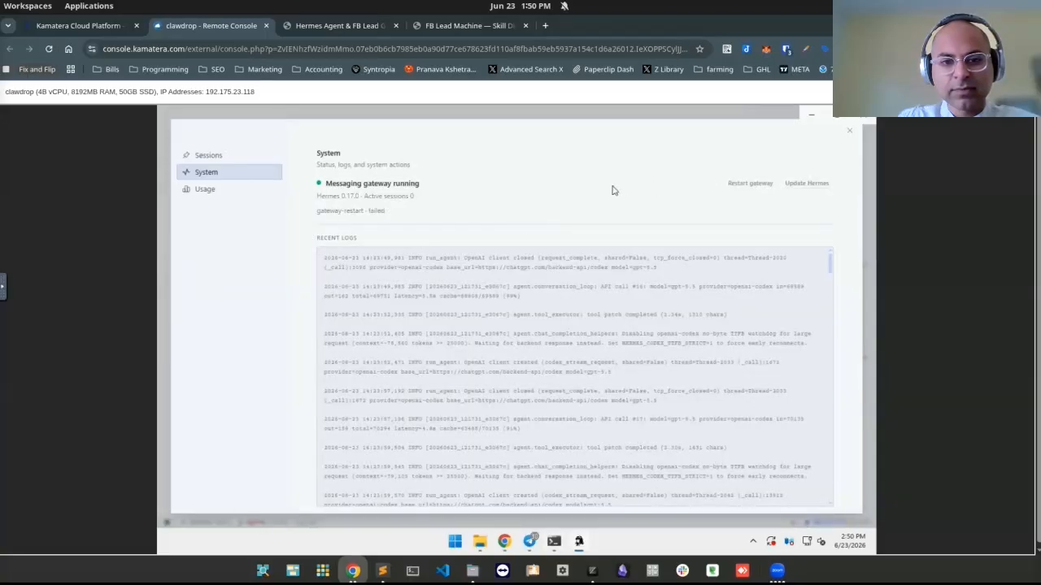
pyautogui.click(749, 183)
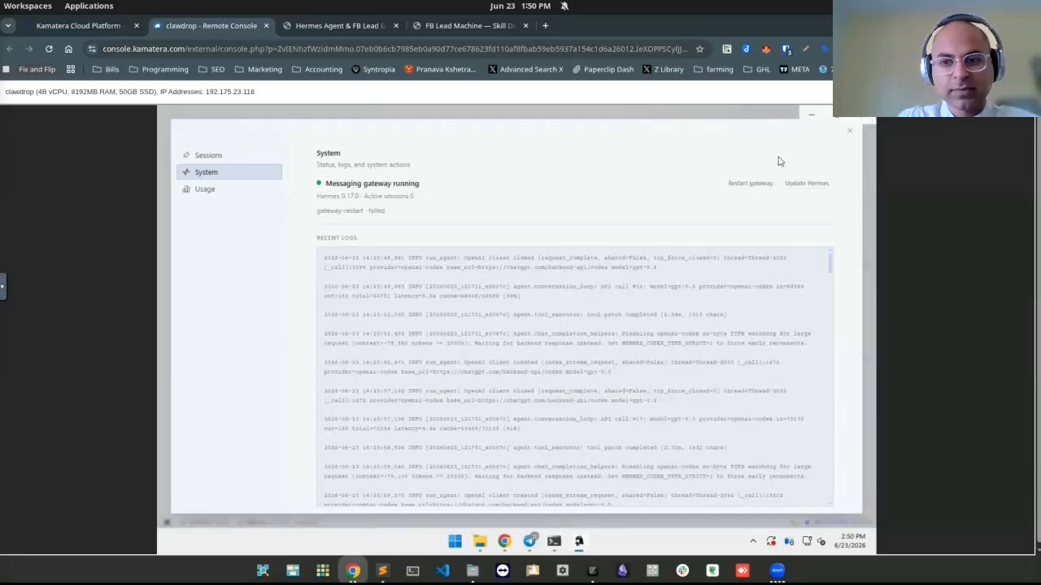
pyautogui.click(849, 133)
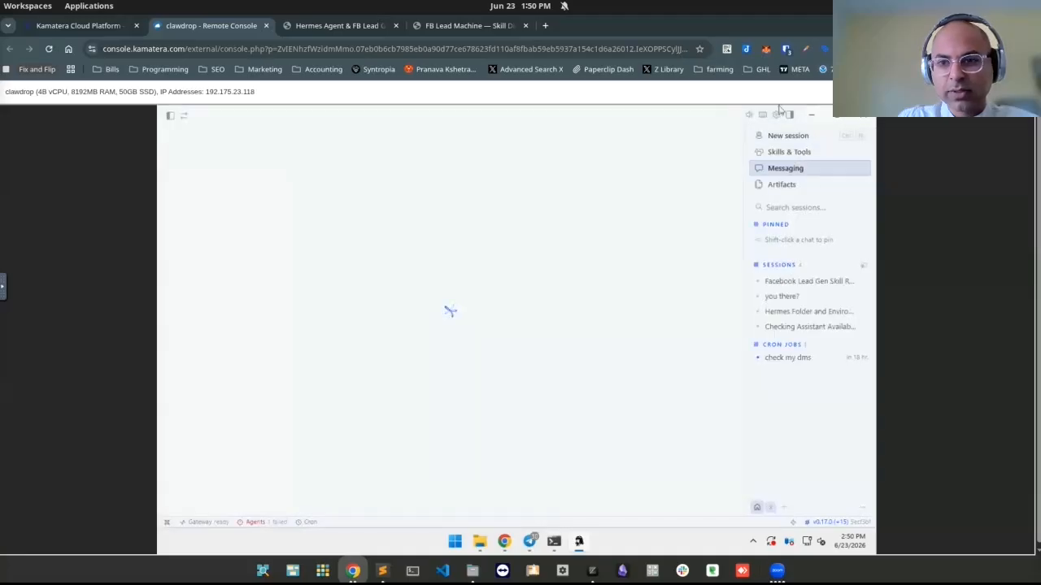
# Close the Hermes app window and the Telegram window.
pyautogui.click(864, 117)
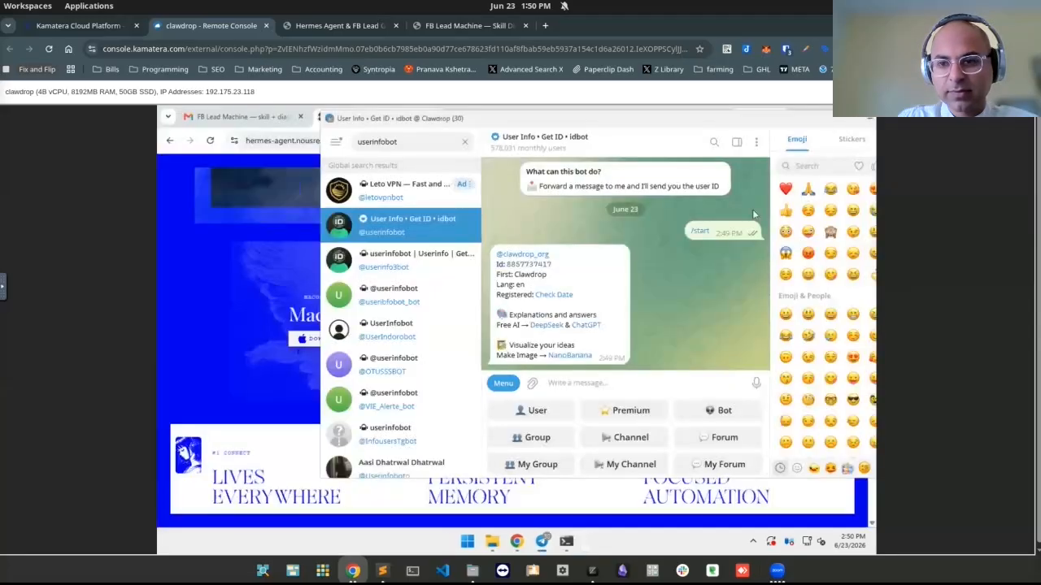
pyautogui.moveTo(803, 114); pyautogui.dragTo(737, 138)
pyautogui.click(790, 141)
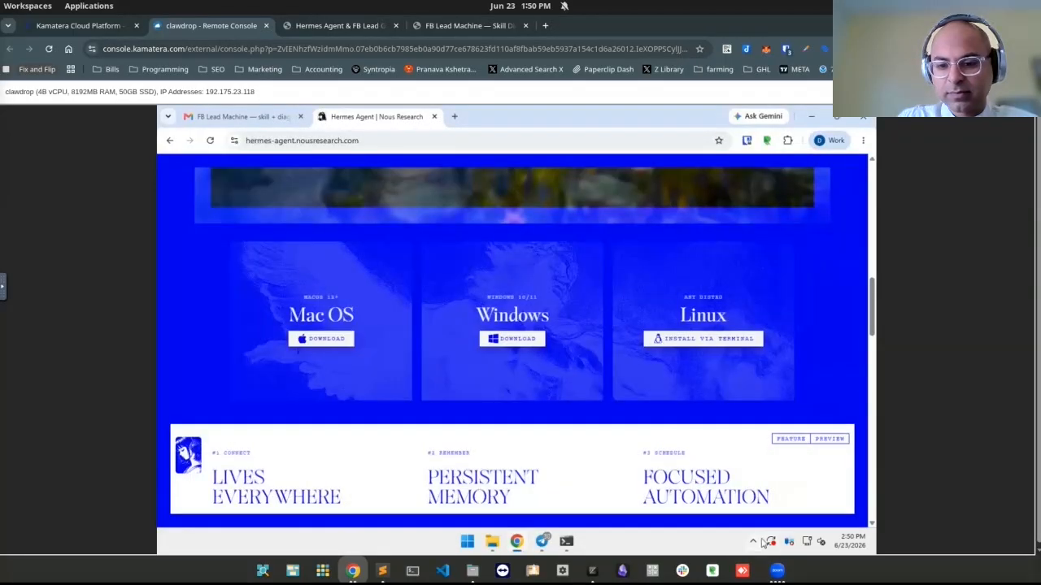
# Relaunch Hermes from Windows search with 'heremes', then bring Telegram back up.
pyautogui.click(466, 542)
pyautogui.write('here')
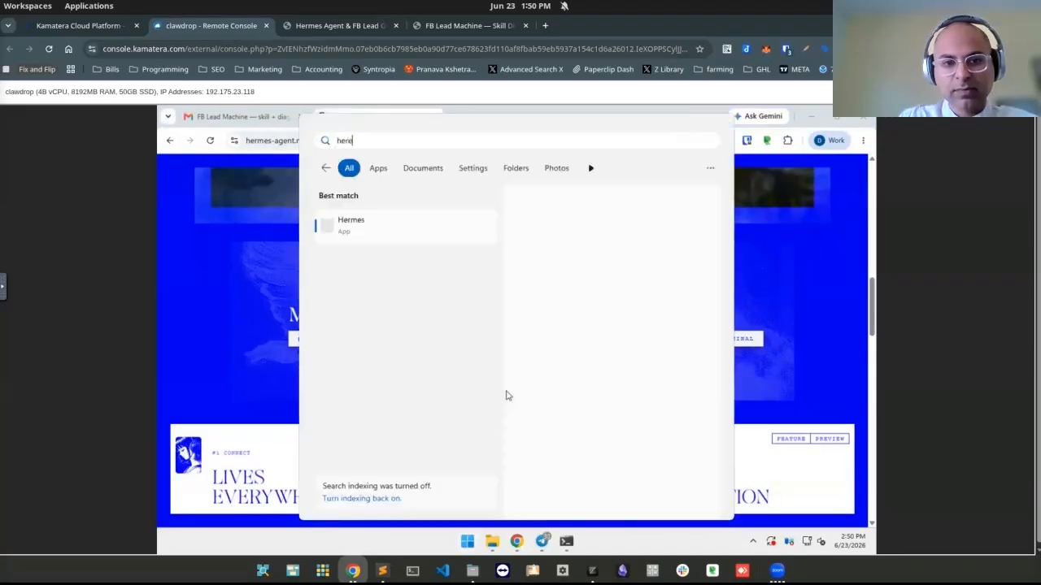
pyautogui.write('mes')
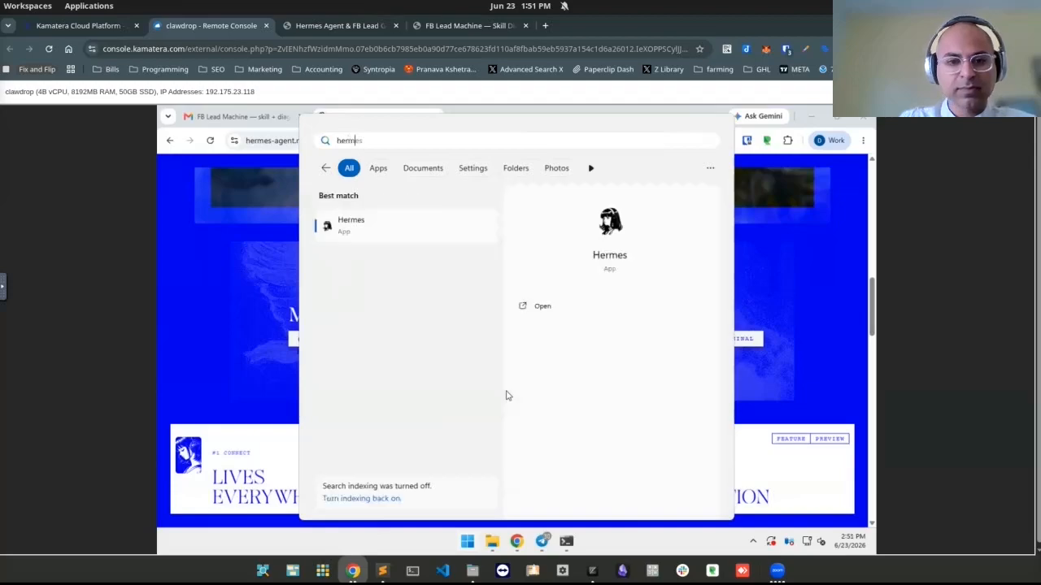
pyautogui.click(472, 236)
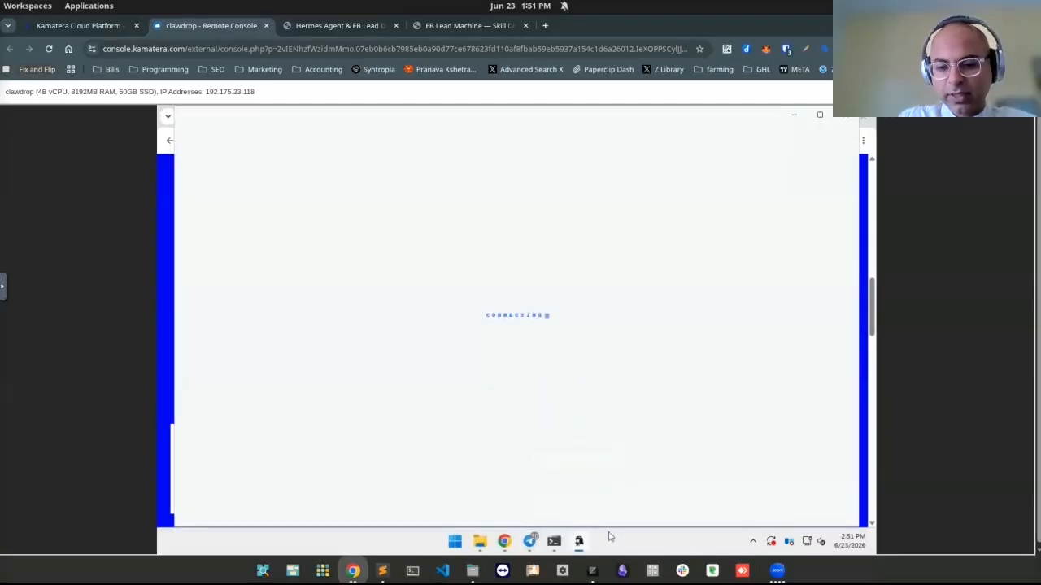
pyautogui.click(530, 488)
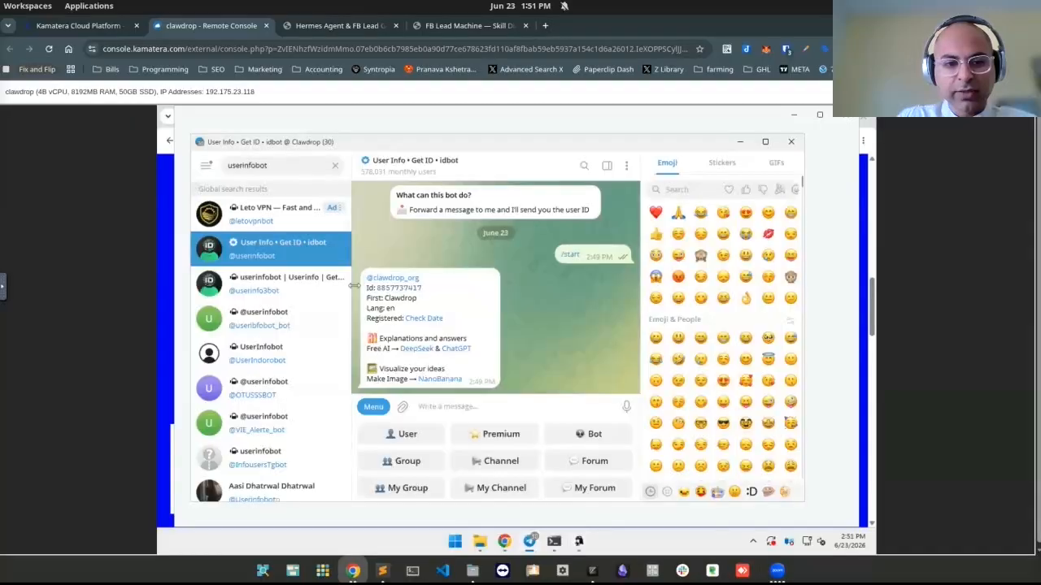
# Open the new hermes bot from BotFather's t.me link and start it.
pyautogui.doubleClick(298, 164)
pyautogui.write('bot')
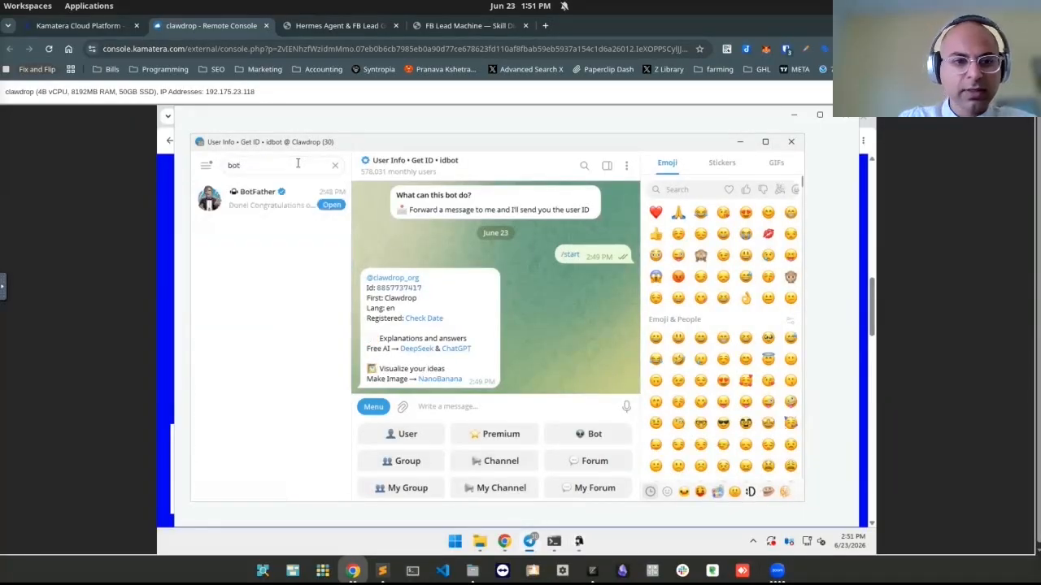
pyautogui.click(286, 203)
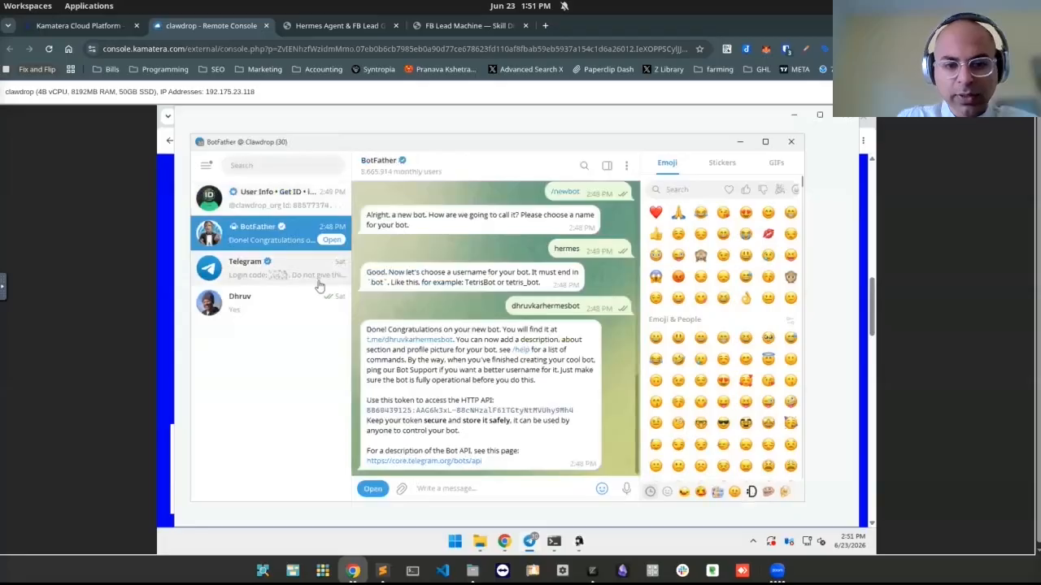
pyautogui.doubleClick(397, 343)
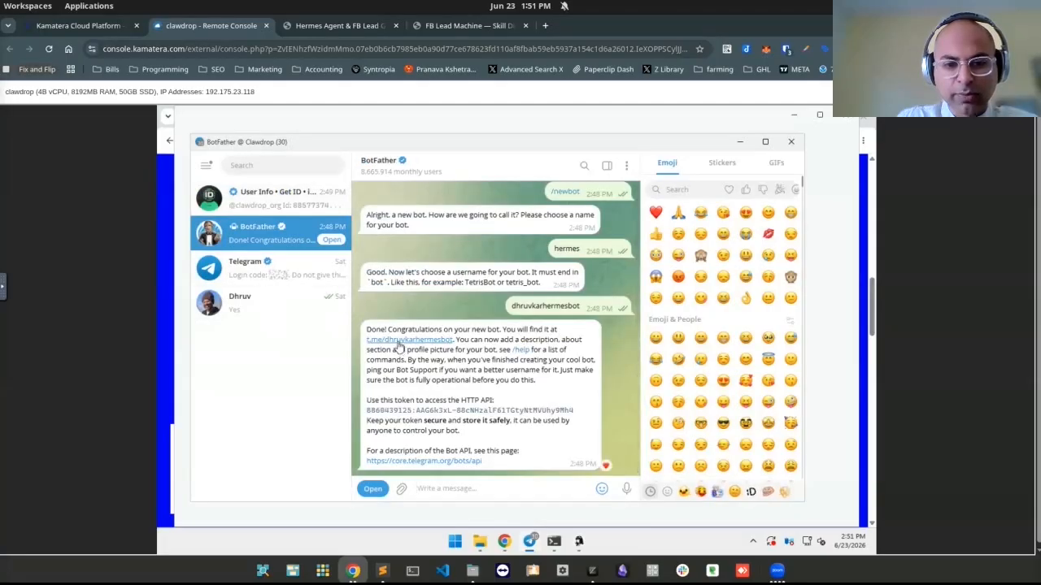
pyautogui.click(399, 343)
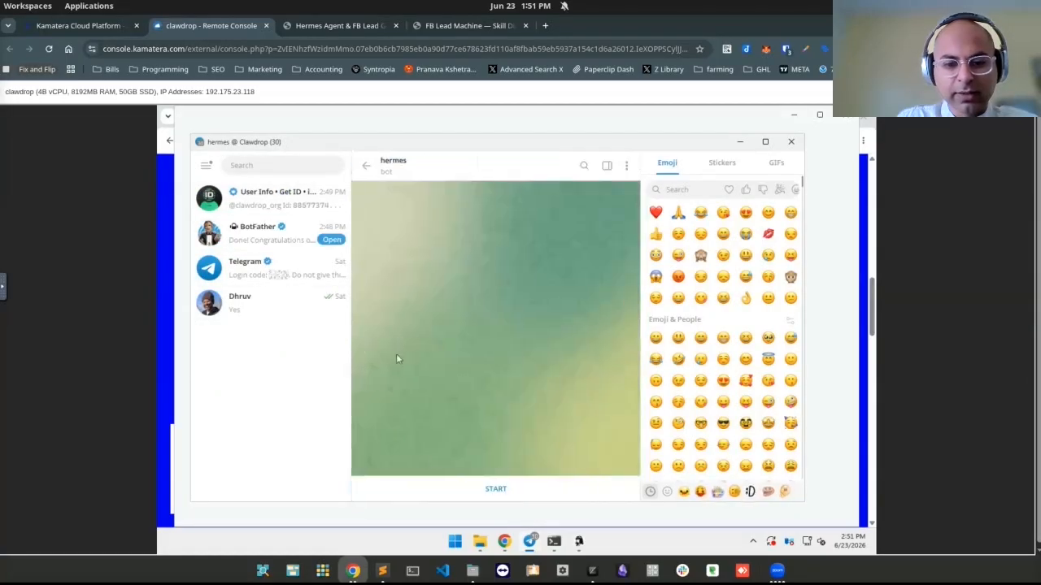
pyautogui.click(494, 488)
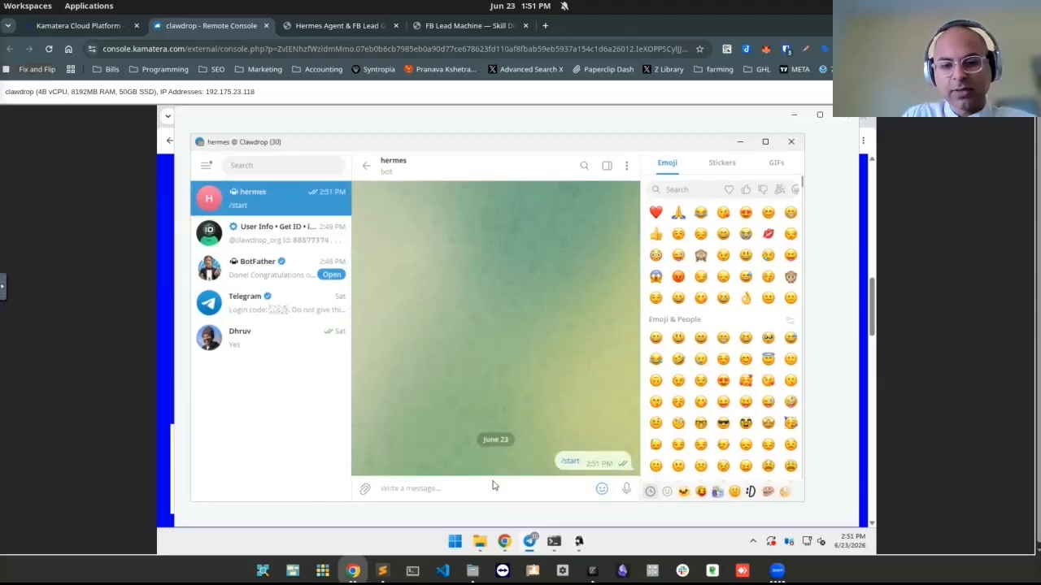
# Send the test message 'you htere?' to the hermes bot and move Telegram right.
pyautogui.write('you hte')
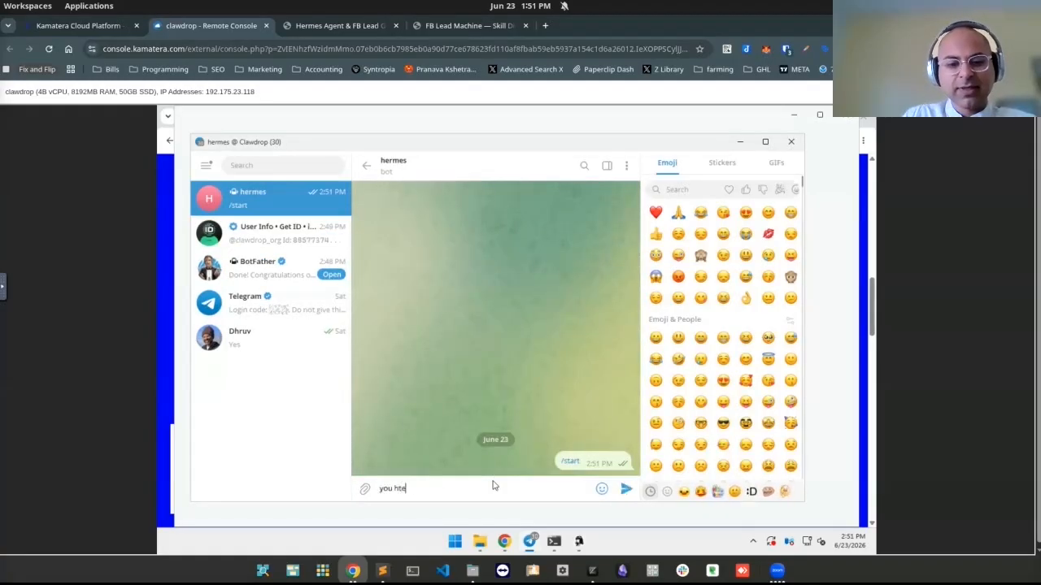
pyautogui.write('re?')
pyautogui.press('Return')
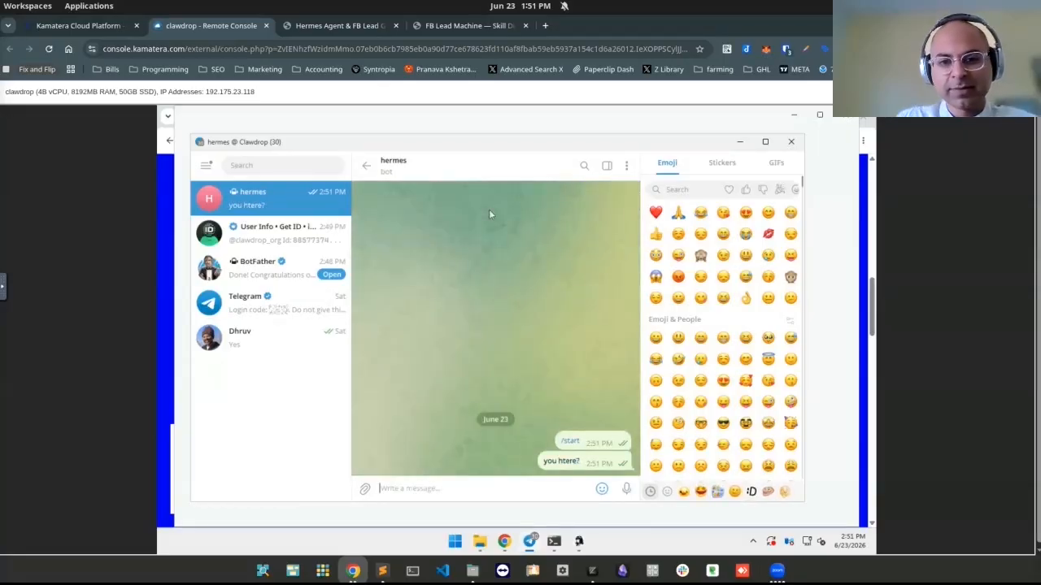
pyautogui.moveTo(499, 148); pyautogui.dragTo(579, 139)
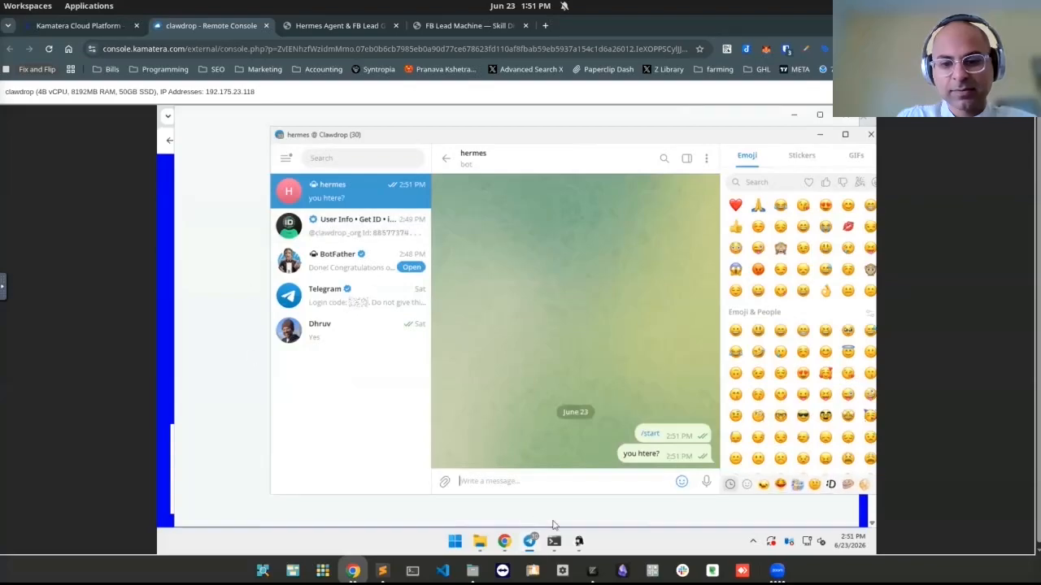
pyautogui.moveTo(579, 543)
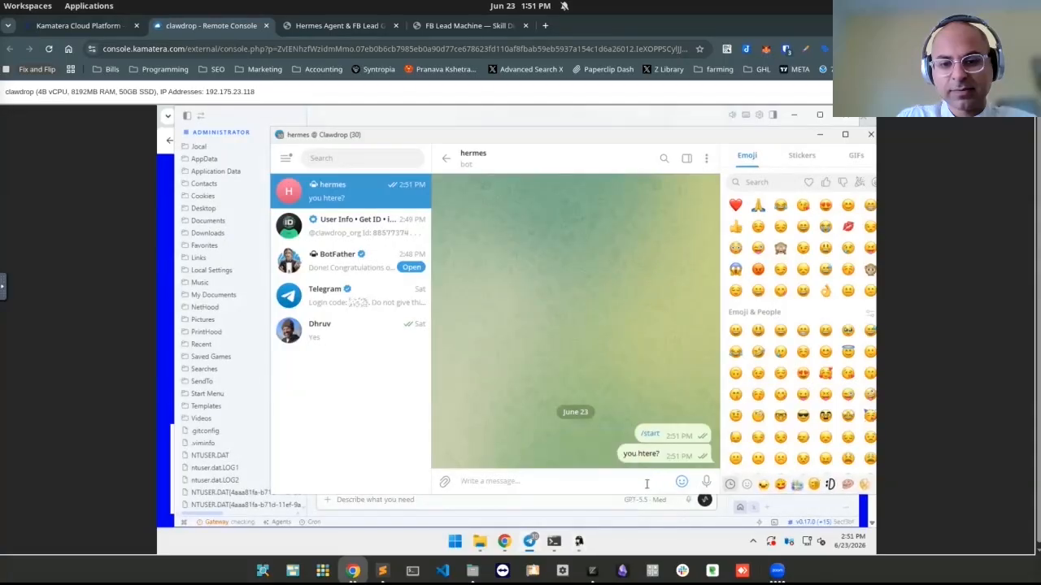
# Return to Hermes Agent's Messaging section showing Telegram's saved credentials.
pyautogui.click(596, 114)
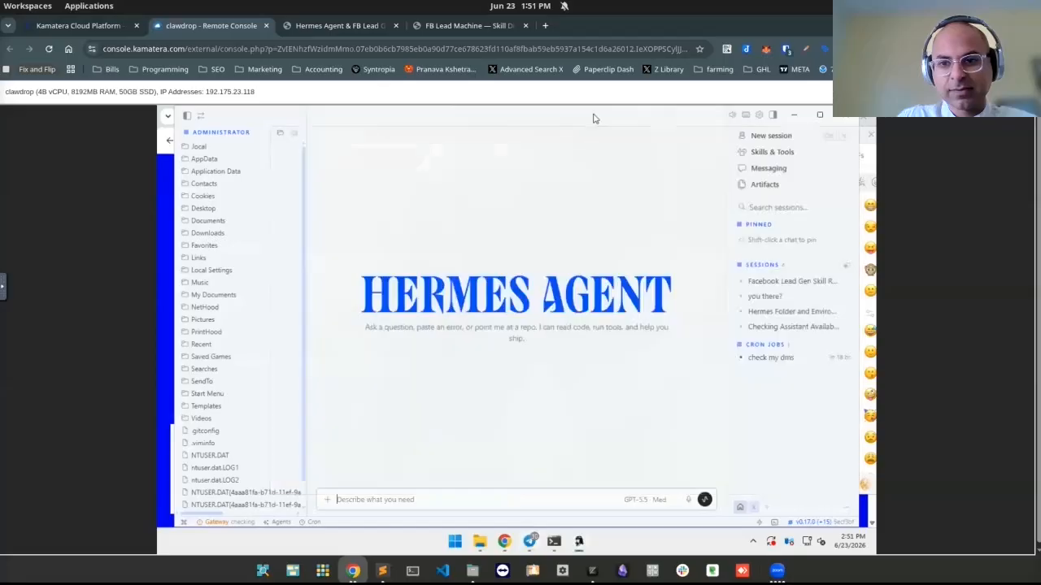
pyautogui.click(776, 169)
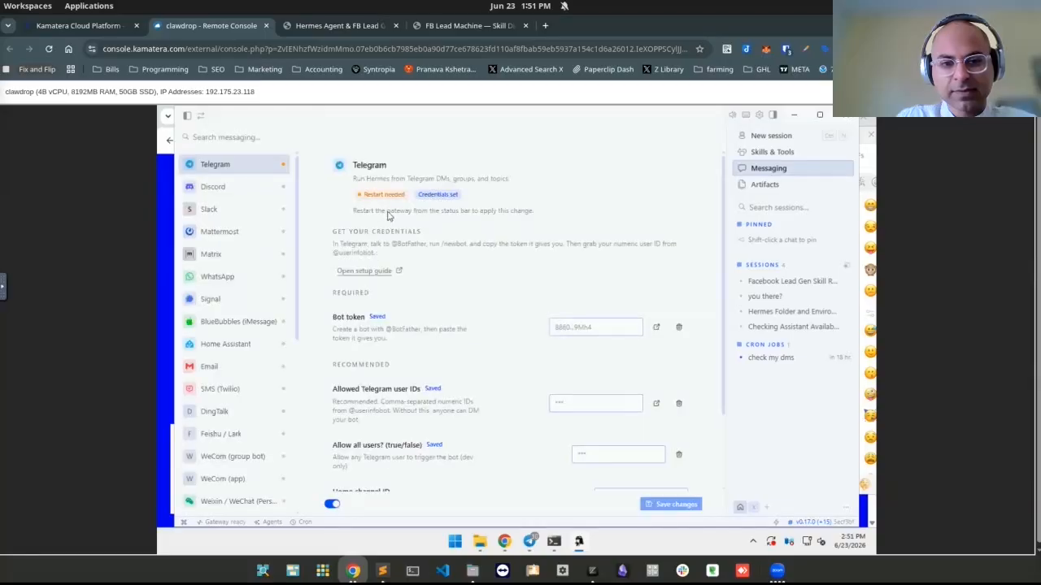
# Open and close a server terminal, then scroll down the Telegram settings page.
pyautogui.click(553, 542)
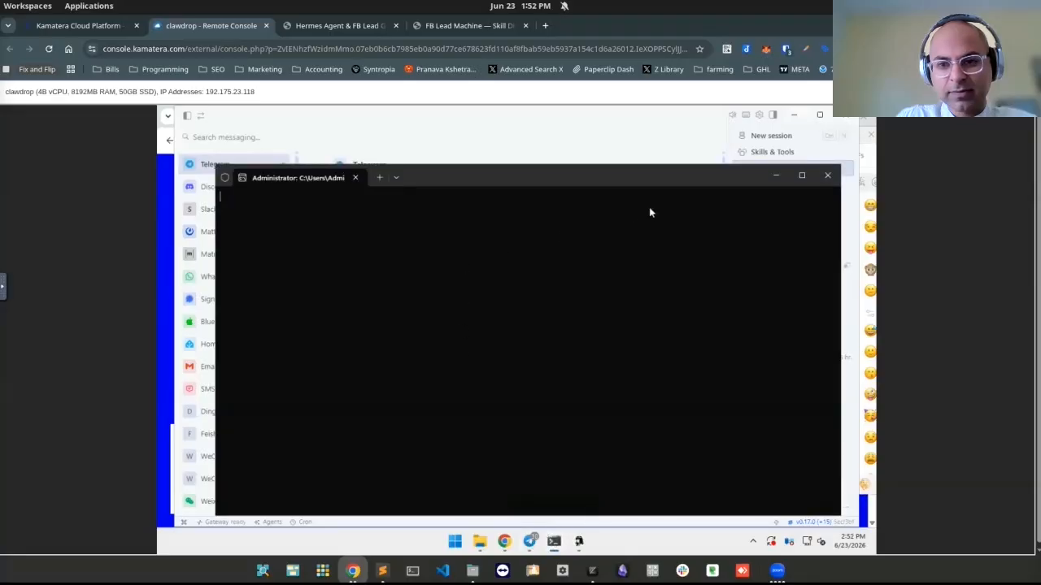
pyautogui.click(827, 175)
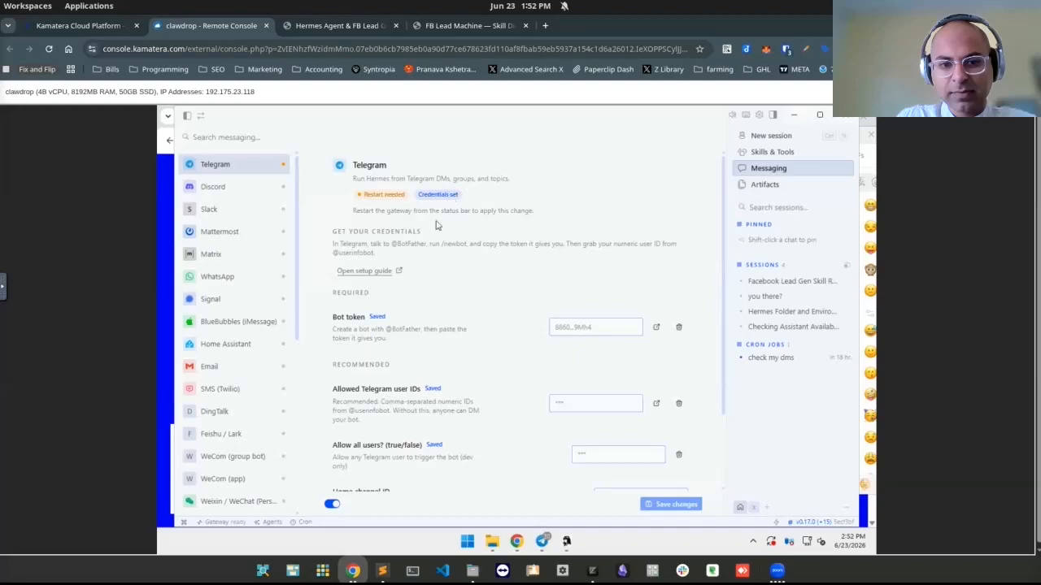
pyautogui.scroll(-1, 420, 264)
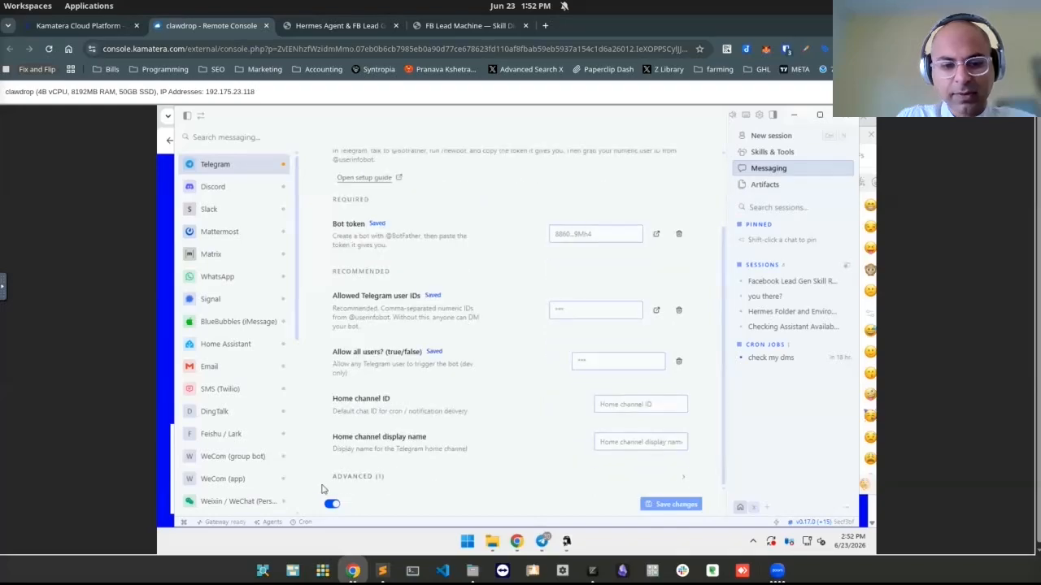
# Restart the gateway from the System panel, minimize its console, and review the Recent Logs.
pyautogui.moveTo(216, 521)
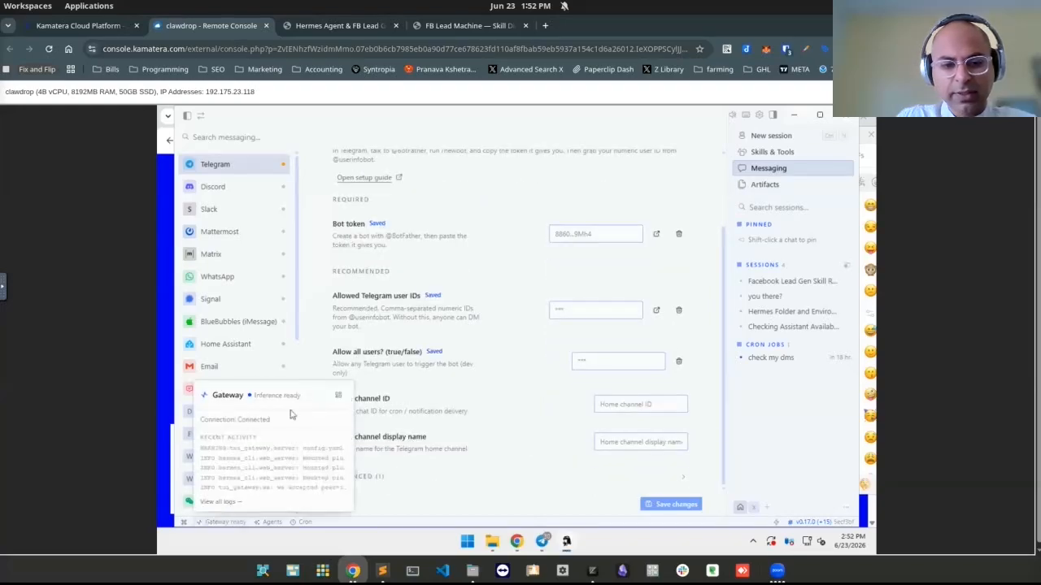
pyautogui.click(338, 395)
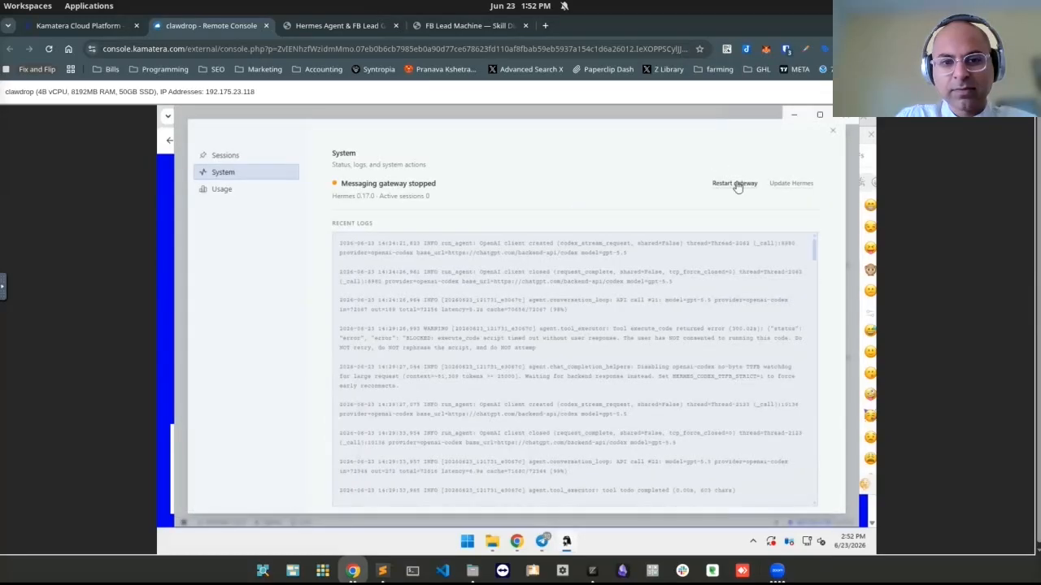
pyautogui.click(735, 184)
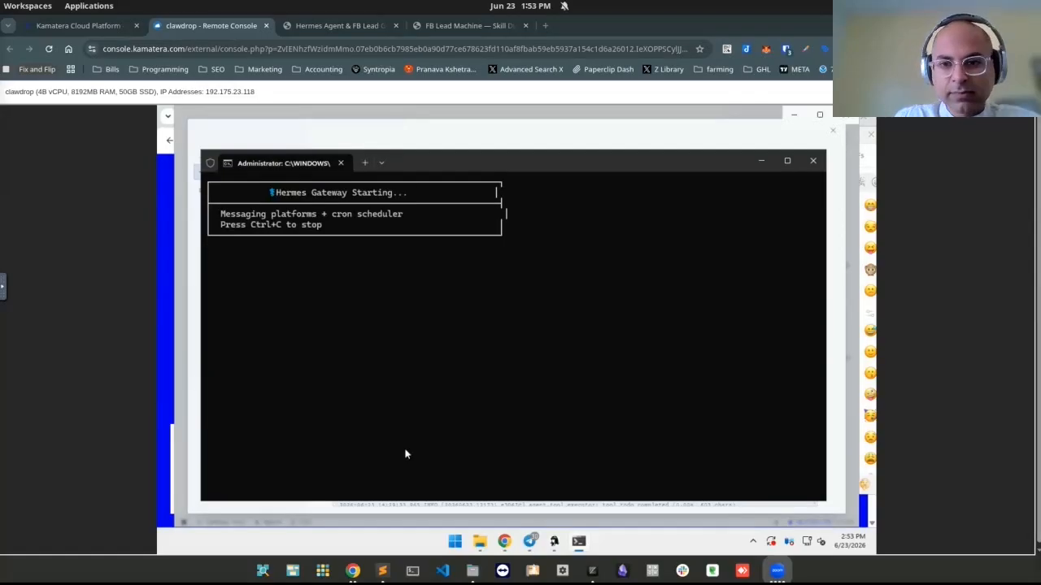
pyautogui.click(761, 160)
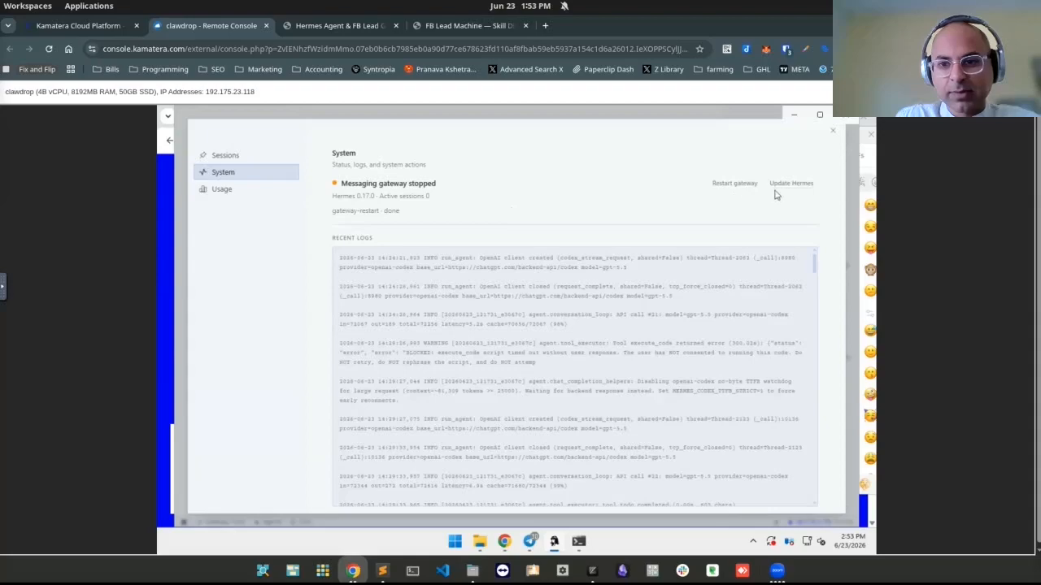
pyautogui.scroll(-3, 627, 341)
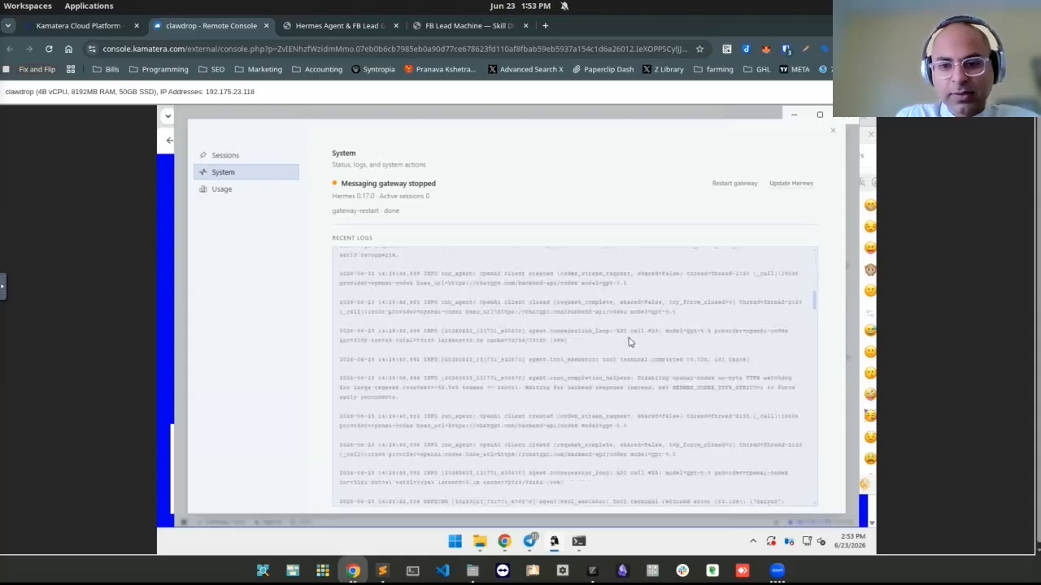
pyautogui.scroll(-2, 628, 341)
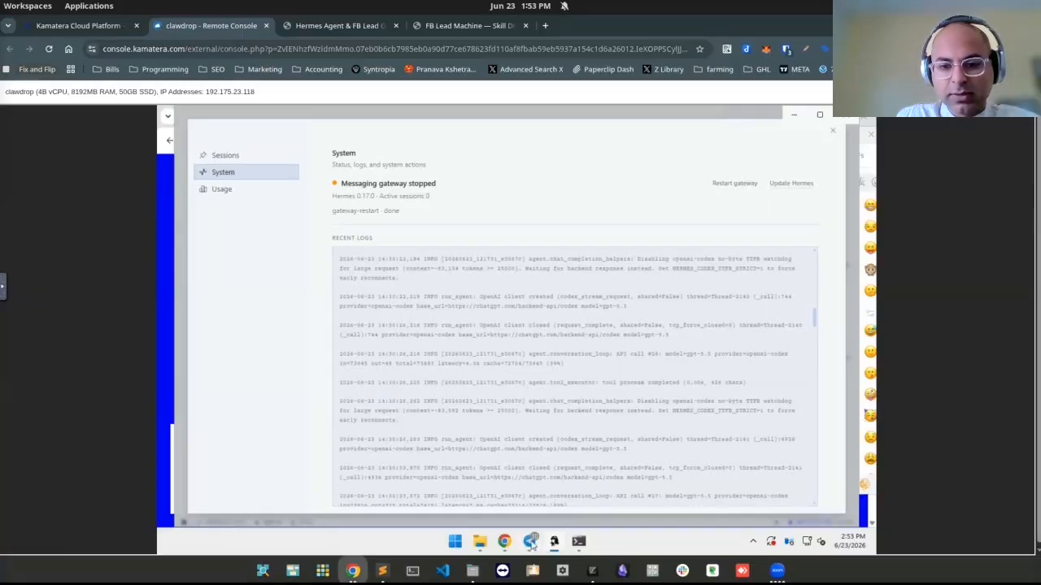
# Send 'you there?' and then '/sethome' to the hermes bot in Telegram.
pyautogui.click(530, 542)
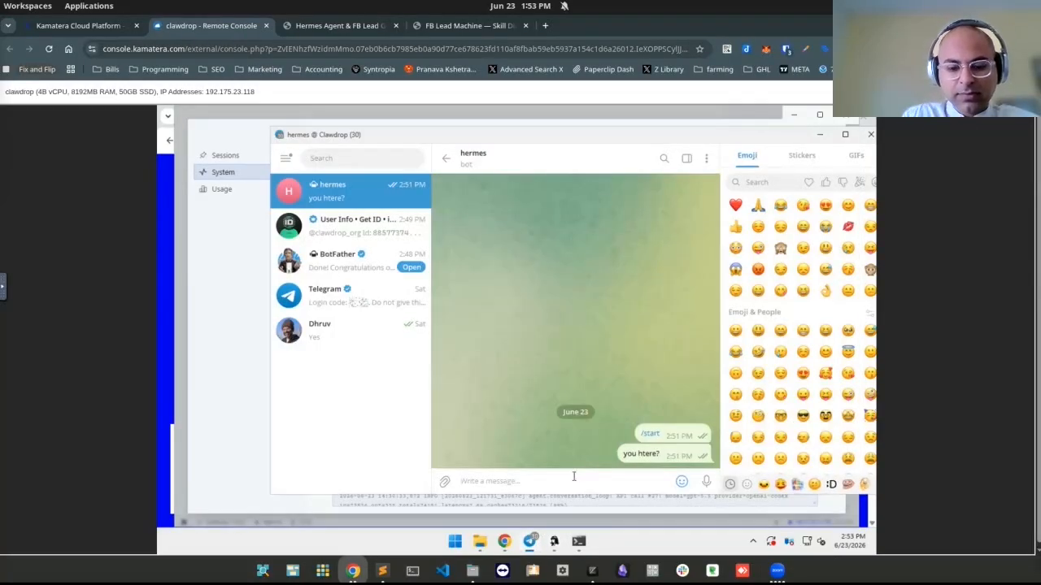
pyautogui.write('you there?')
pyautogui.press('Return')
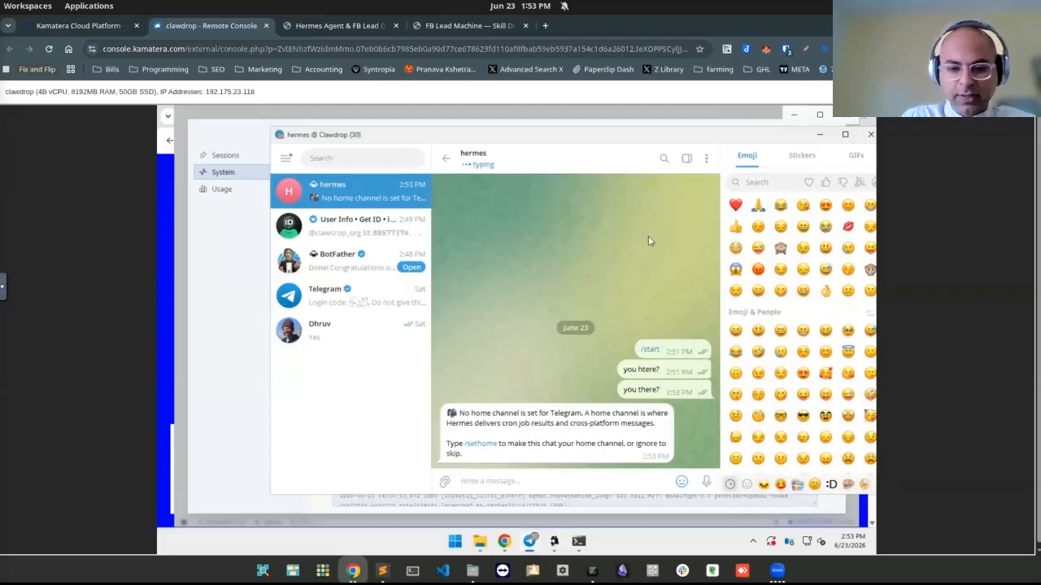
pyautogui.write('/set')
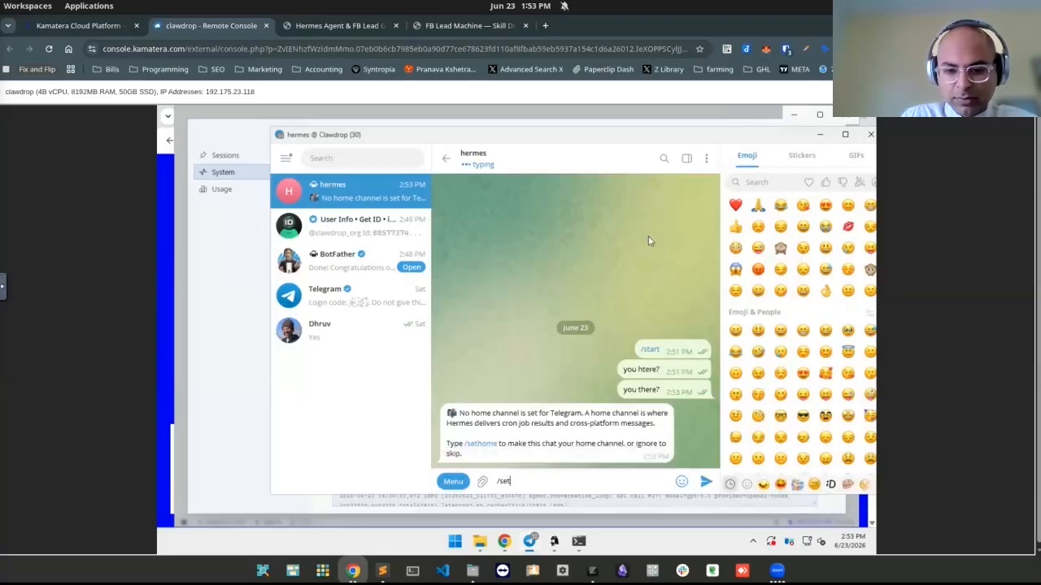
pyautogui.write('home')
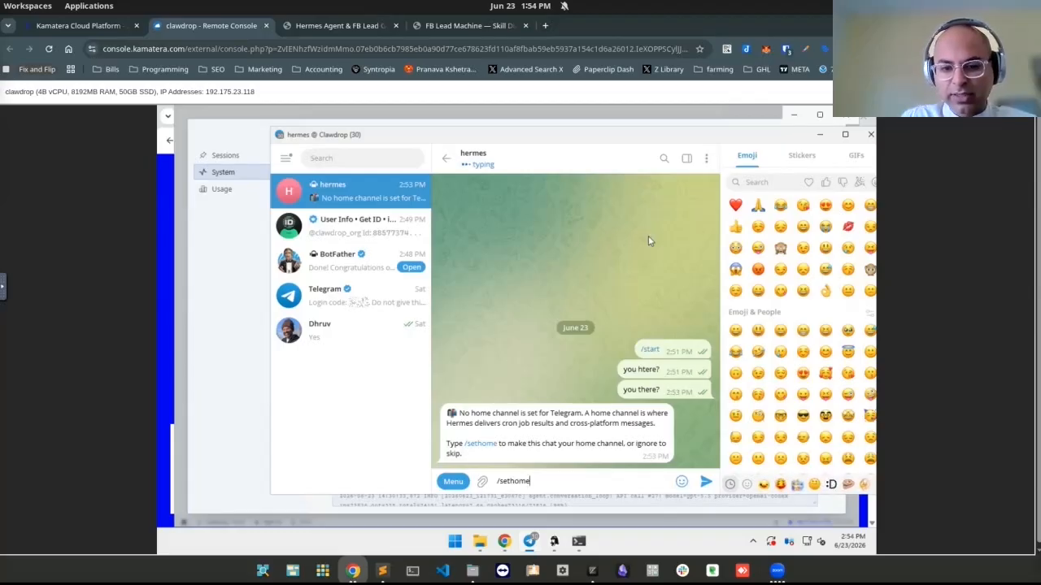
pyautogui.press('Return')
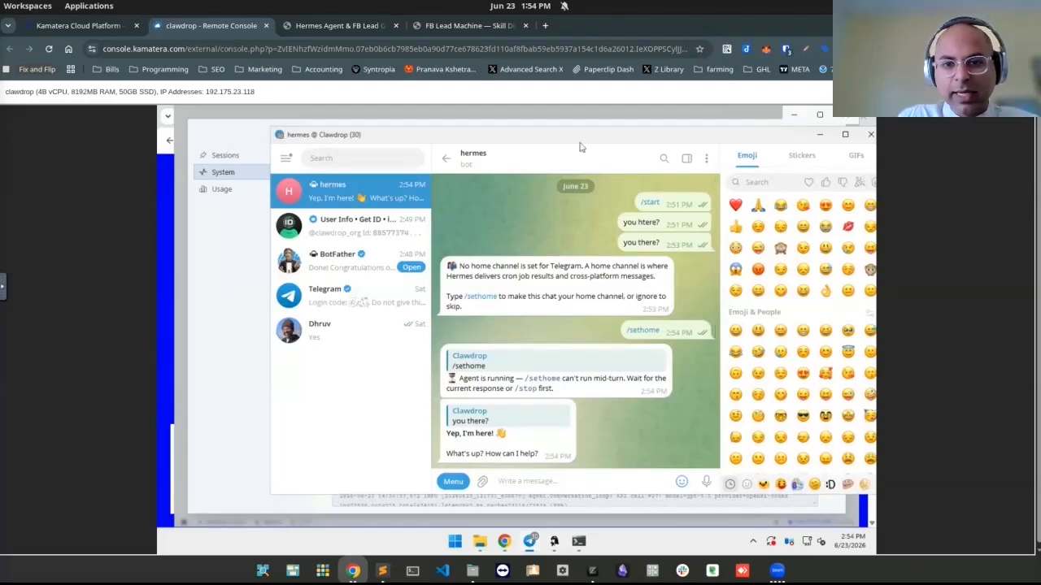
# Close the System panel, start a fresh session, and expand the 'check my dms' cron job's runs.
pyautogui.click(820, 135)
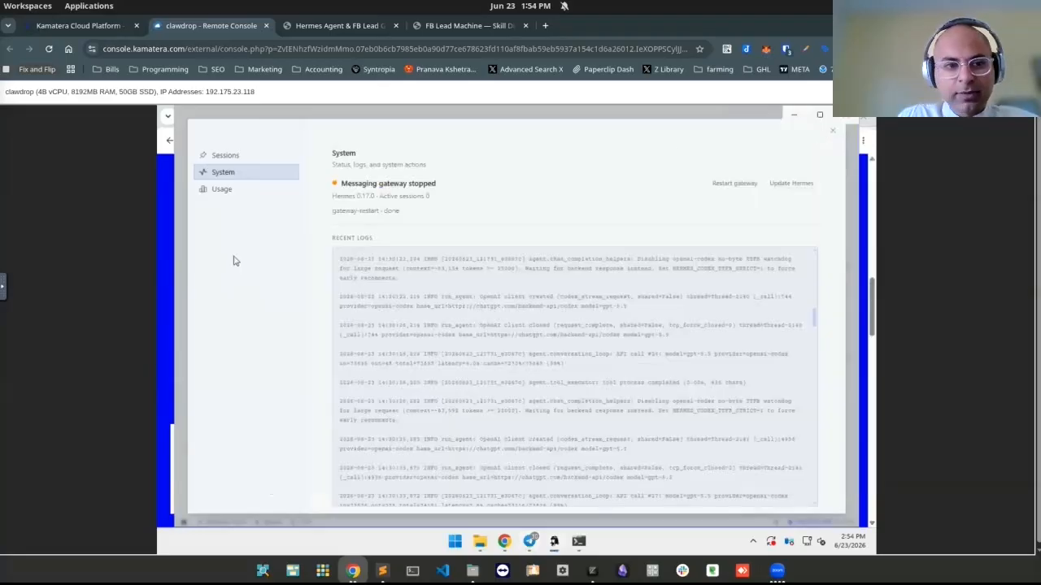
pyautogui.click(832, 130)
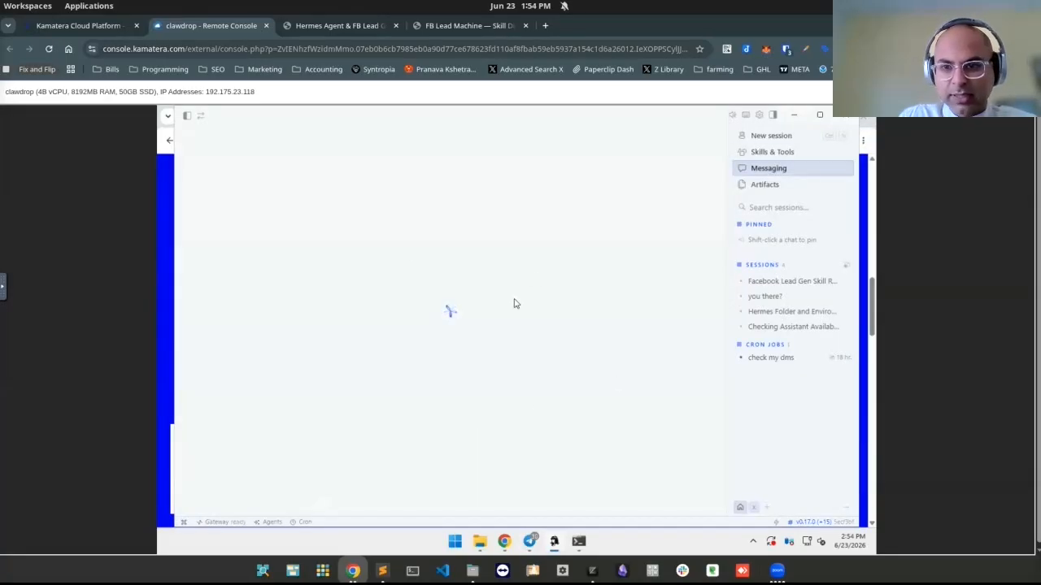
pyautogui.click(779, 136)
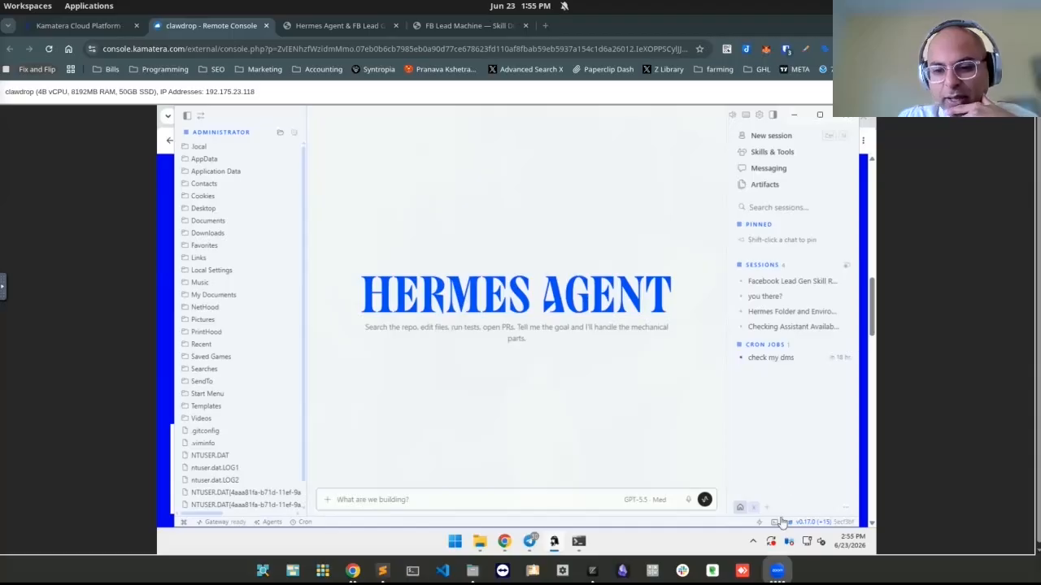
pyautogui.click(783, 359)
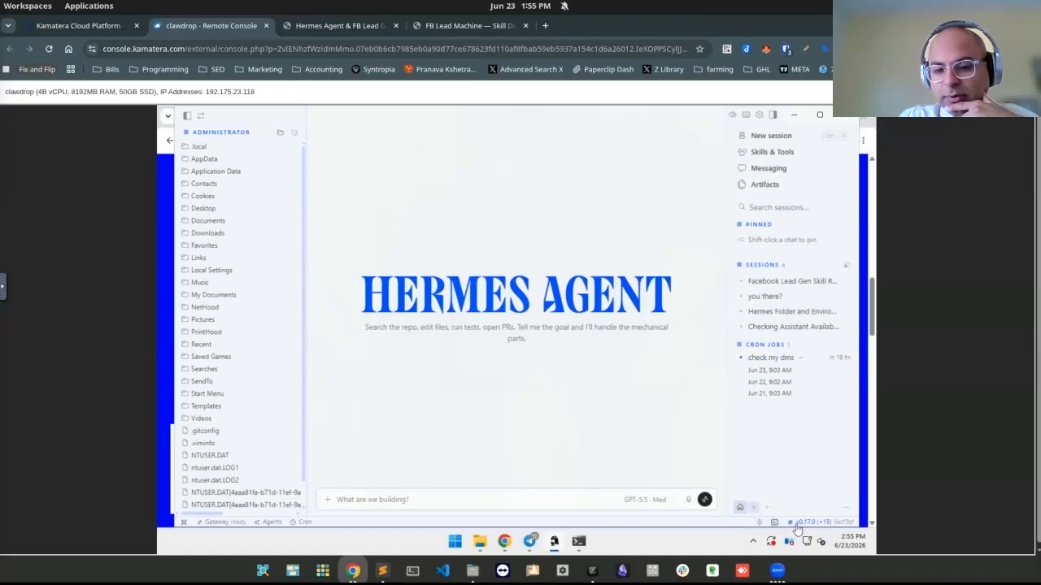
pyautogui.click(307, 524)
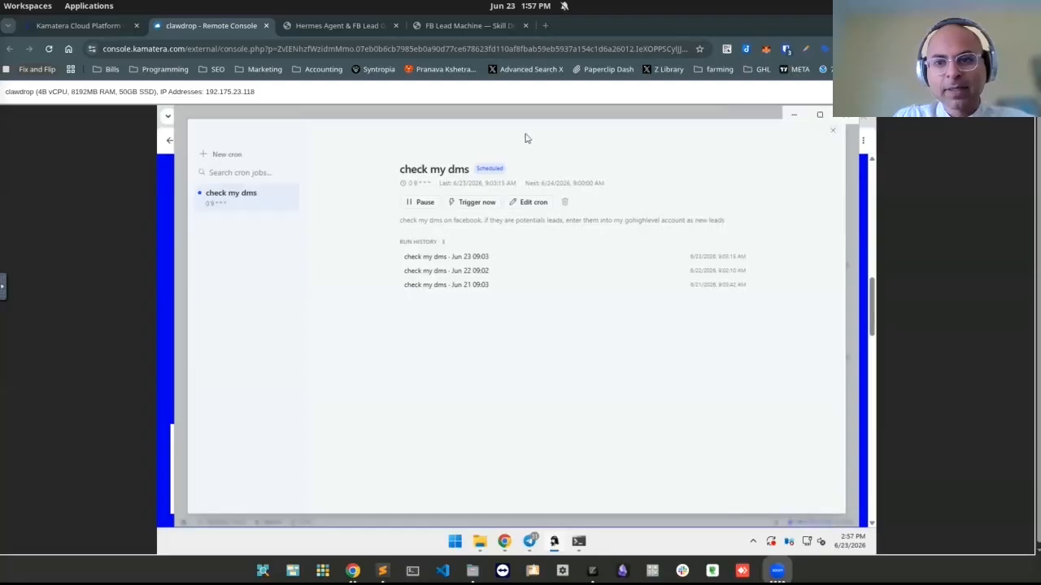
pyautogui.click(833, 133)
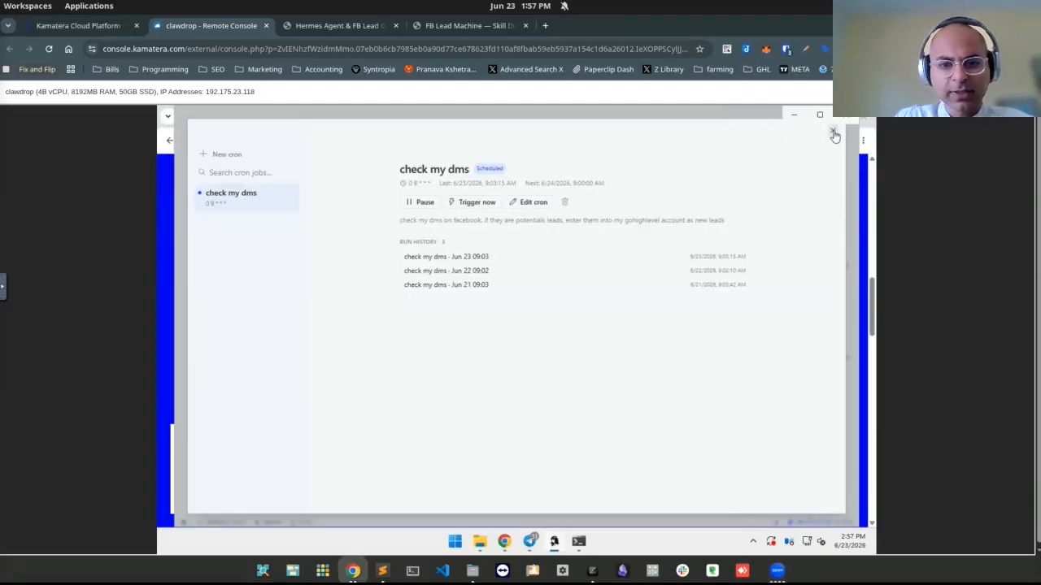
pyautogui.click(833, 134)
# Begin a new profile cloned from default, type and delete 'poster', then cancel without creating it.
pyautogui.scroll(-2, 239, 488)
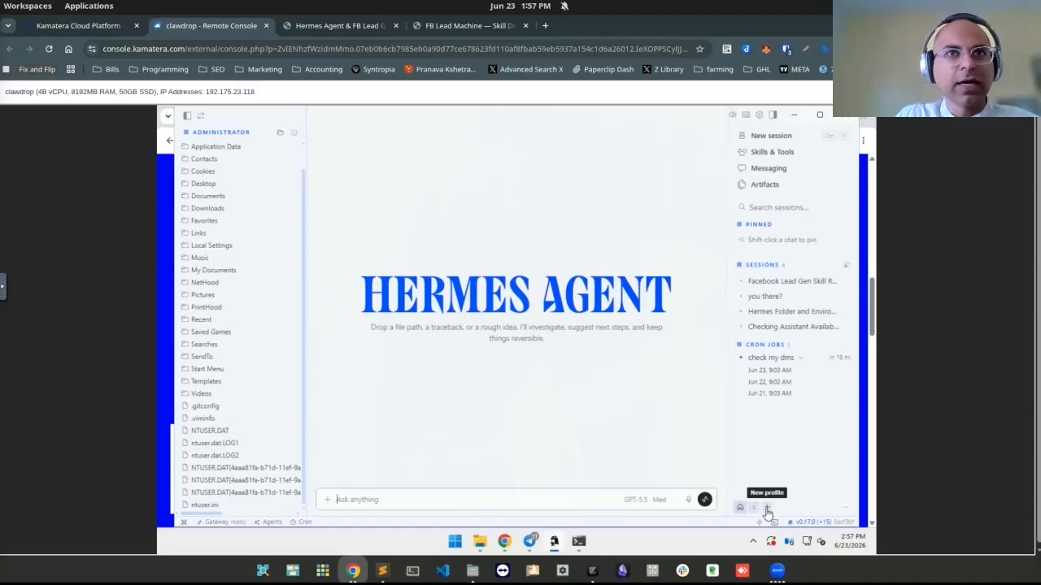
pyautogui.click(767, 511)
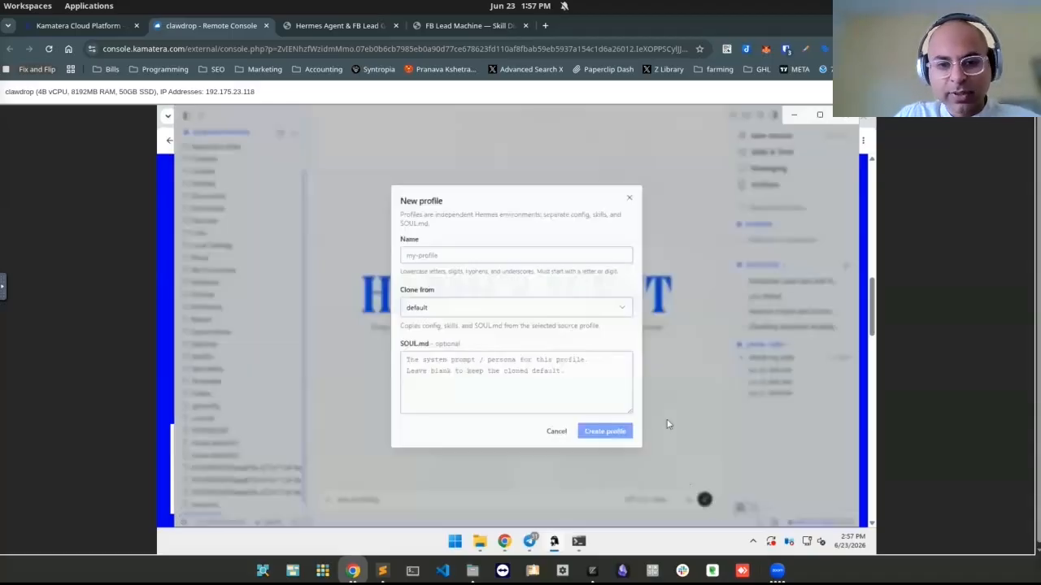
pyautogui.click(453, 315)
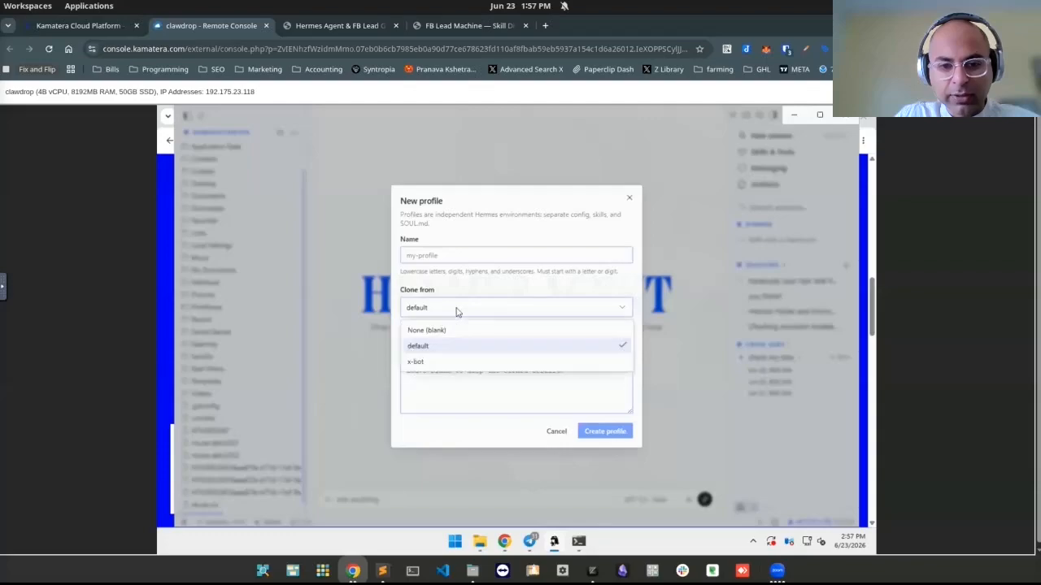
pyautogui.click(455, 313)
pyautogui.click(472, 367)
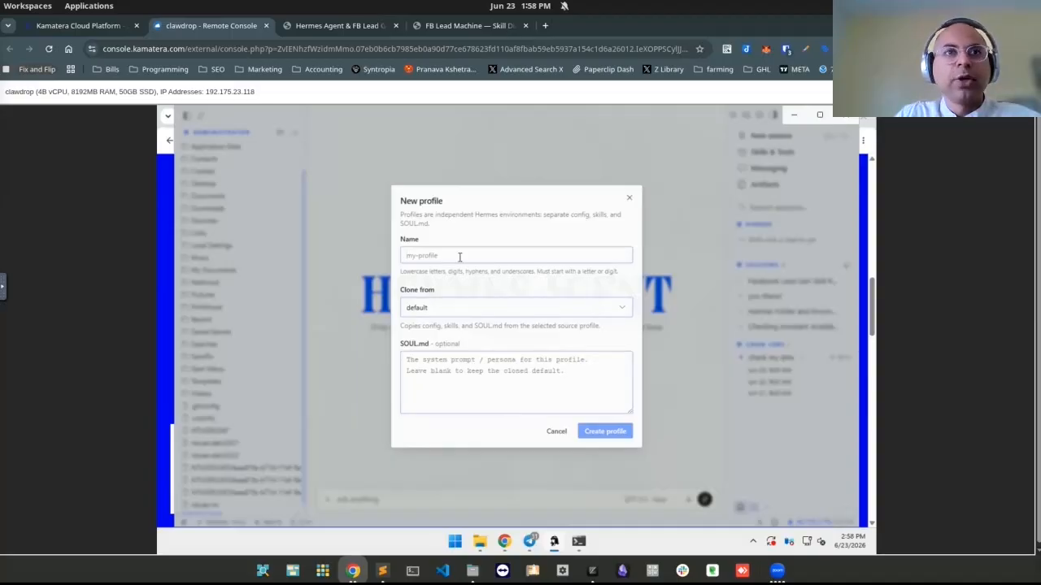
pyautogui.write('poster')
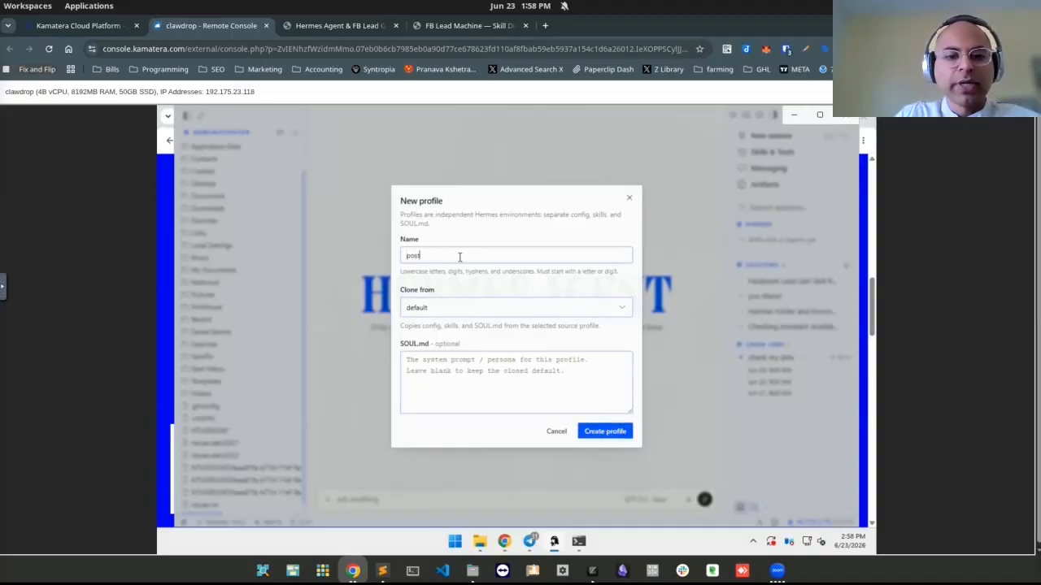
pyautogui.press('BackSpace')
pyautogui.press('BackSpace')
pyautogui.press('BackSpace')
pyautogui.press('BackSpace')
pyautogui.press('BackSpace')
pyautogui.press('BackSpace')
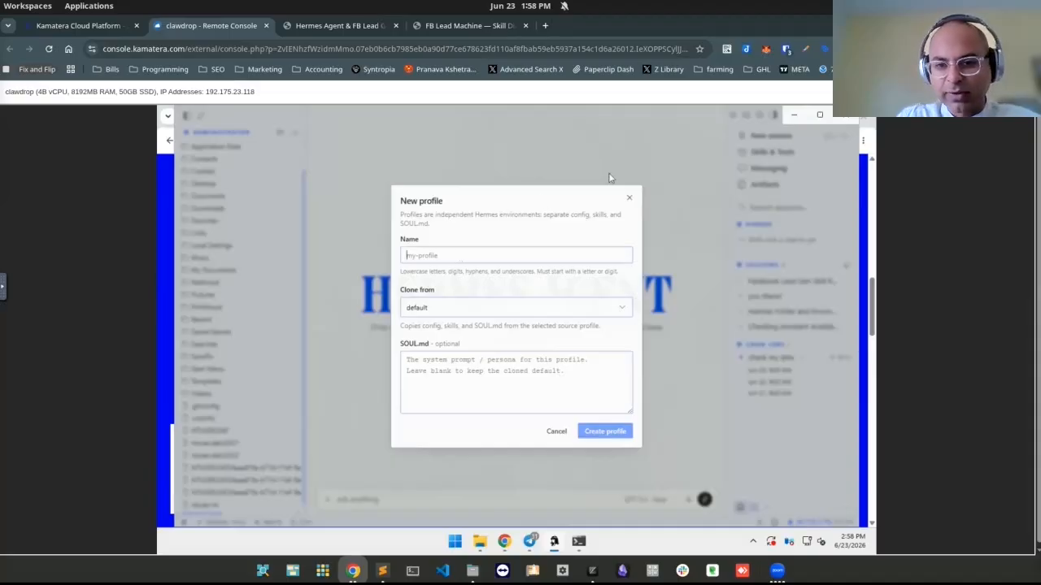
pyautogui.click(629, 199)
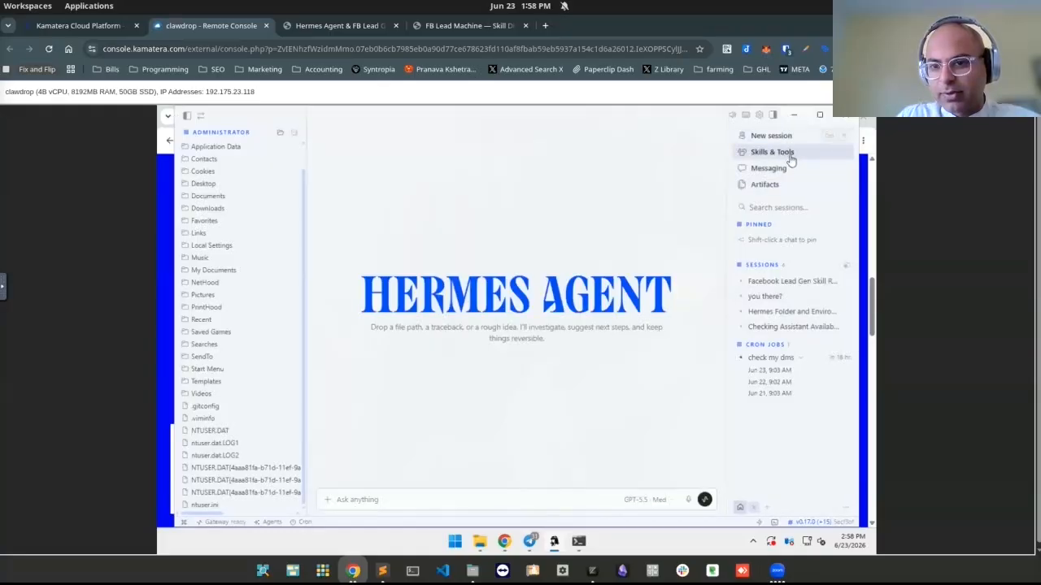
# Open settings and browse Chat and Workspace, ending on Safety: Manual approval, 60 timeout, redaction on.
pyautogui.click(759, 116)
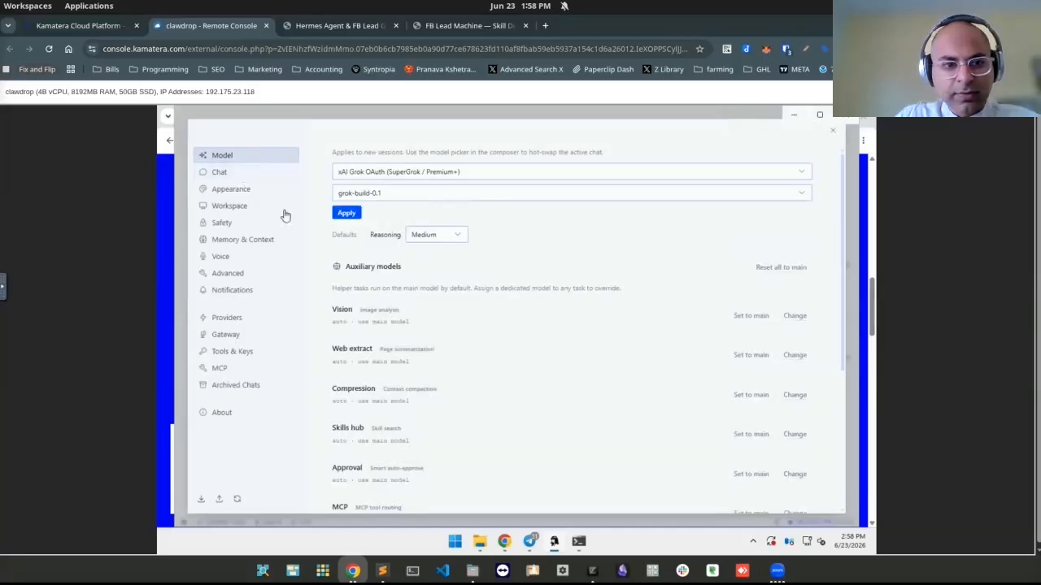
pyautogui.click(247, 176)
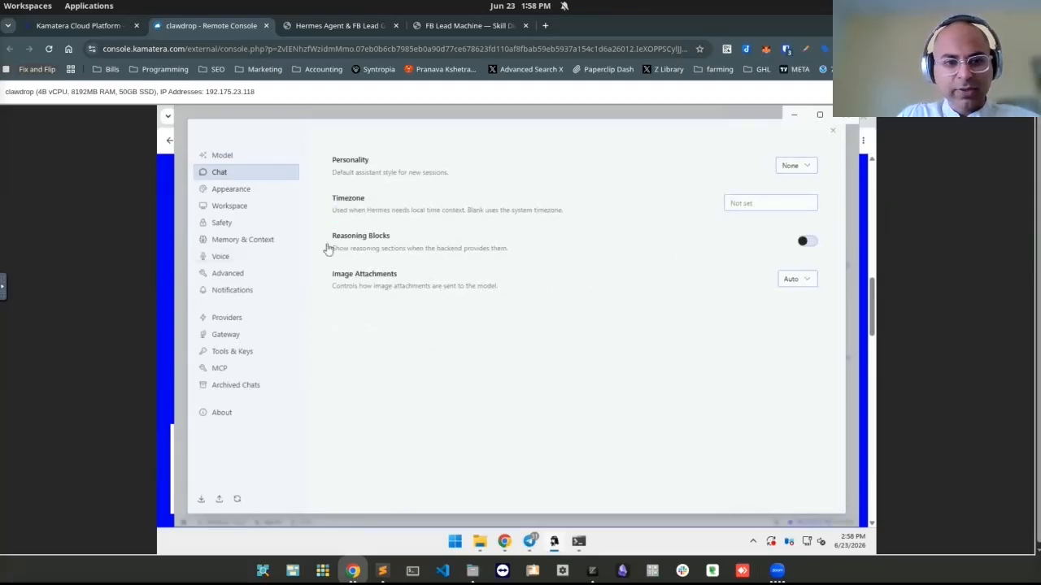
pyautogui.click(248, 209)
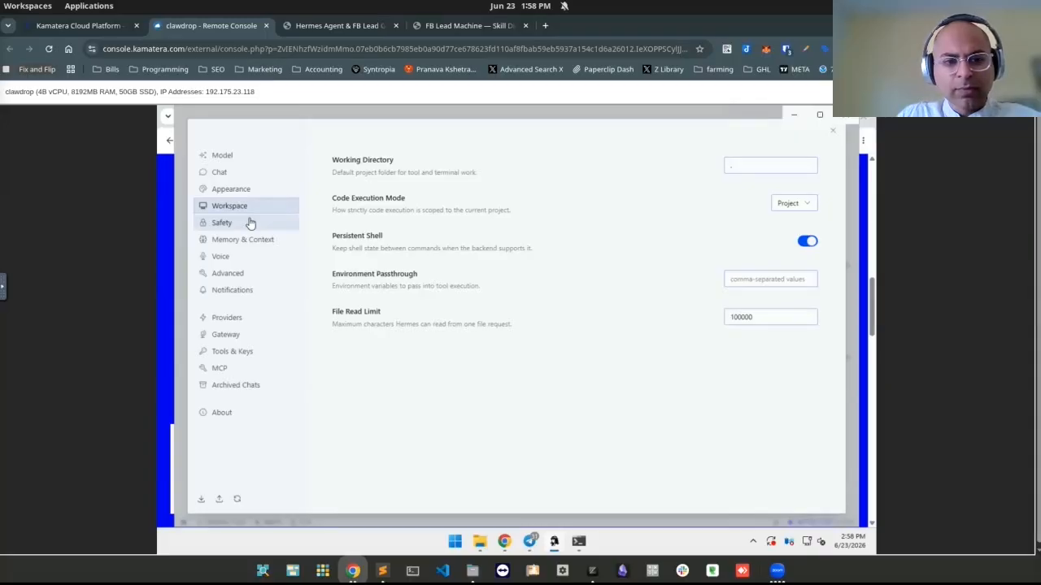
pyautogui.click(251, 224)
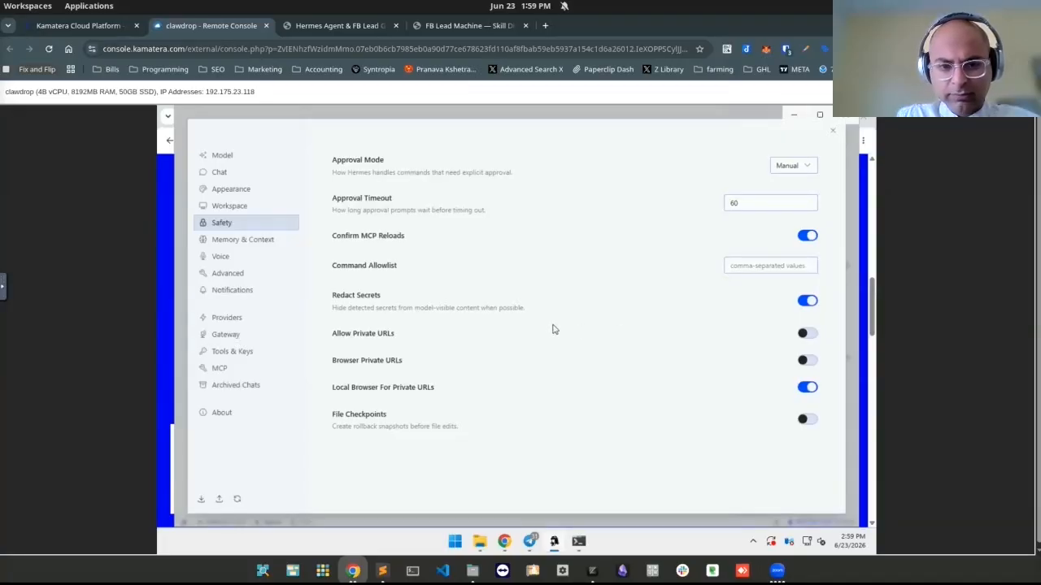
# Review Memory & Context, then view Voice settings with Edge text-to-speech and Local speech-to-text.
pyautogui.click(275, 245)
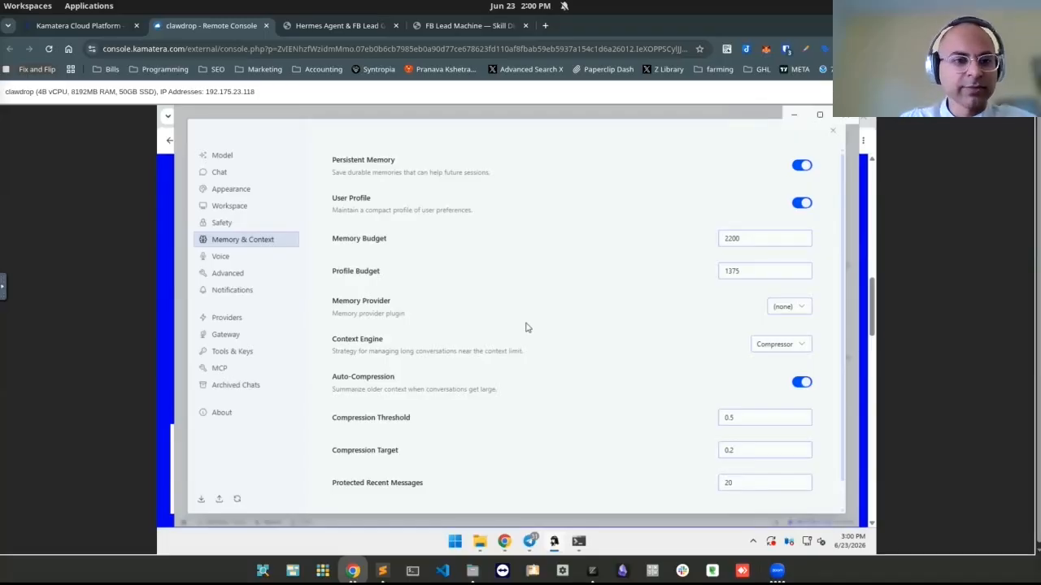
pyautogui.click(268, 257)
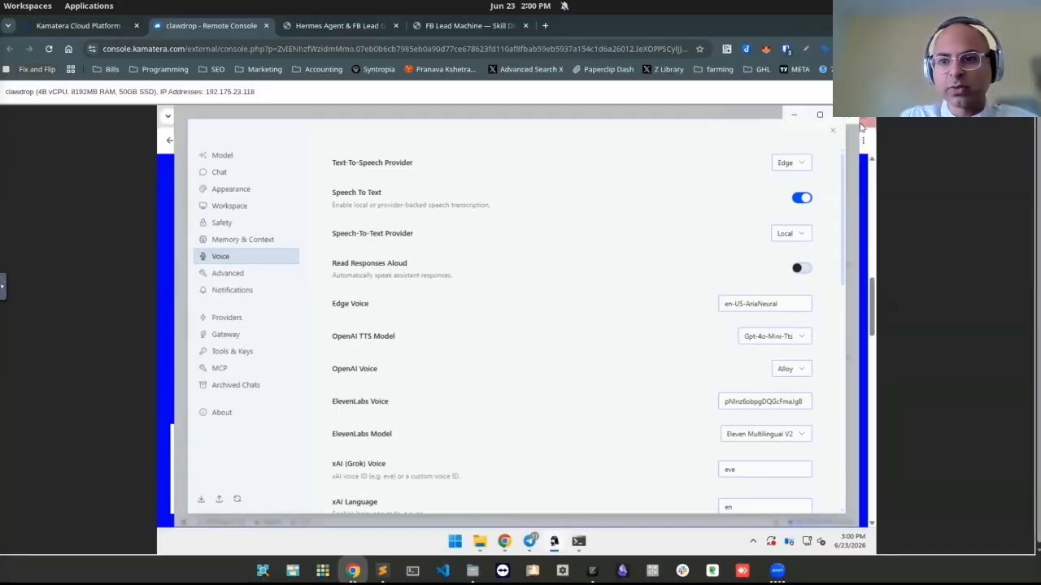
# Close settings, look at Artifacts, then reopen settings on the Model section showing grok-build-0.1.
pyautogui.click(832, 132)
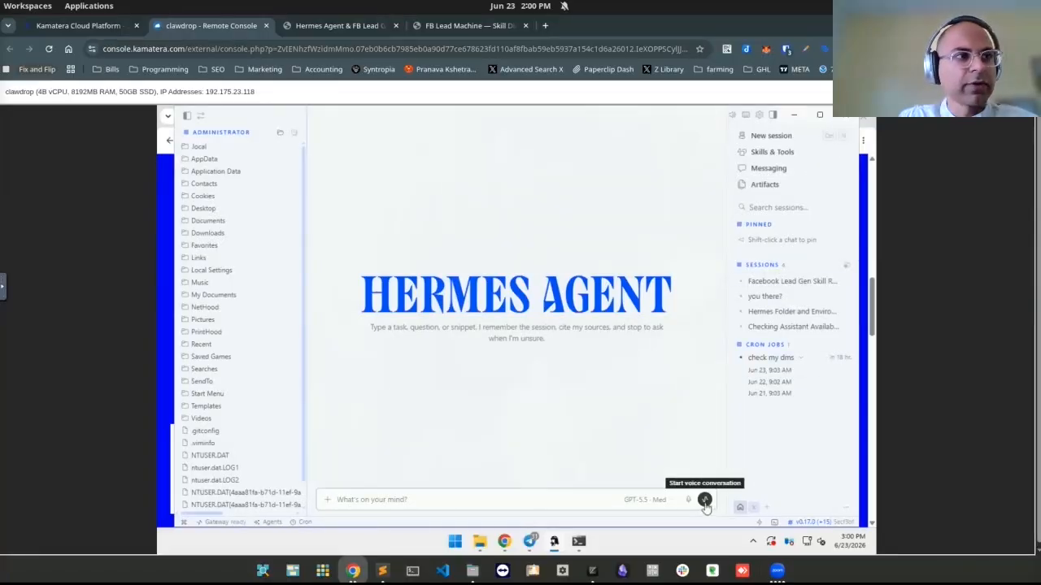
pyautogui.click(768, 186)
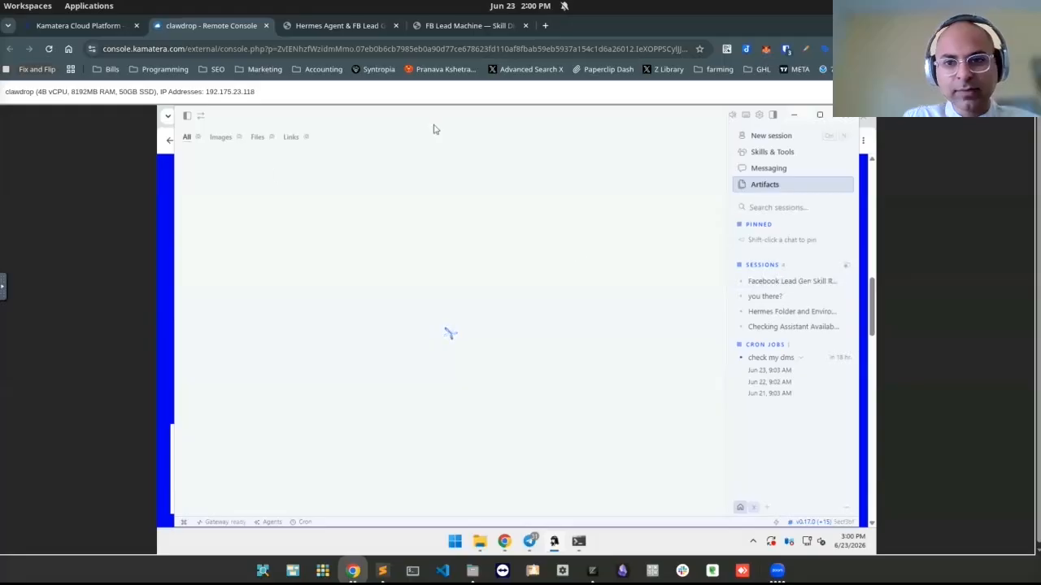
pyautogui.click(759, 116)
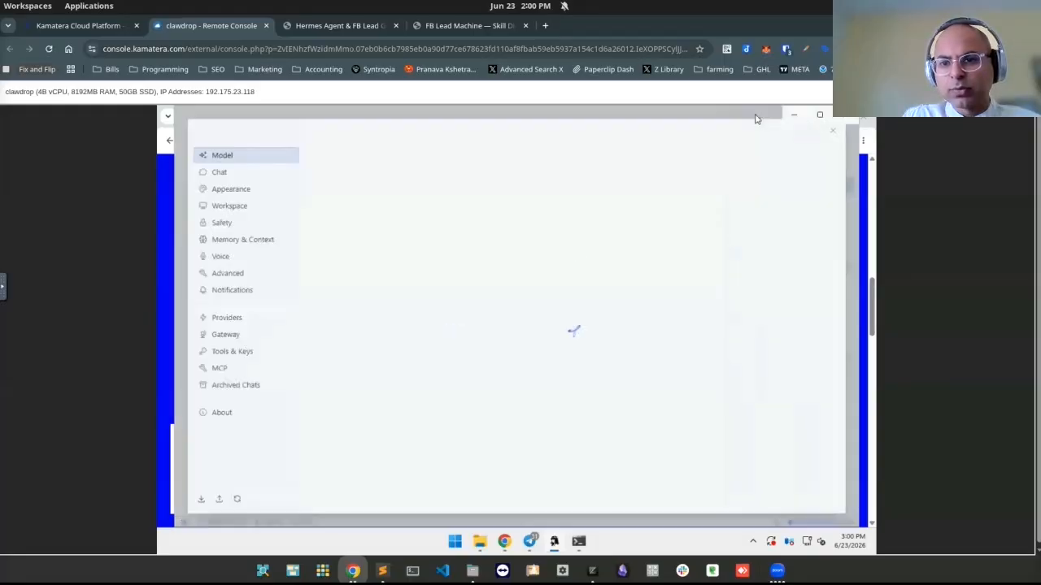
# Check the connected Providers, cancel the OpenAI OAuth sign-in code dialog, and view Local Gateway settings.
pyautogui.click(242, 318)
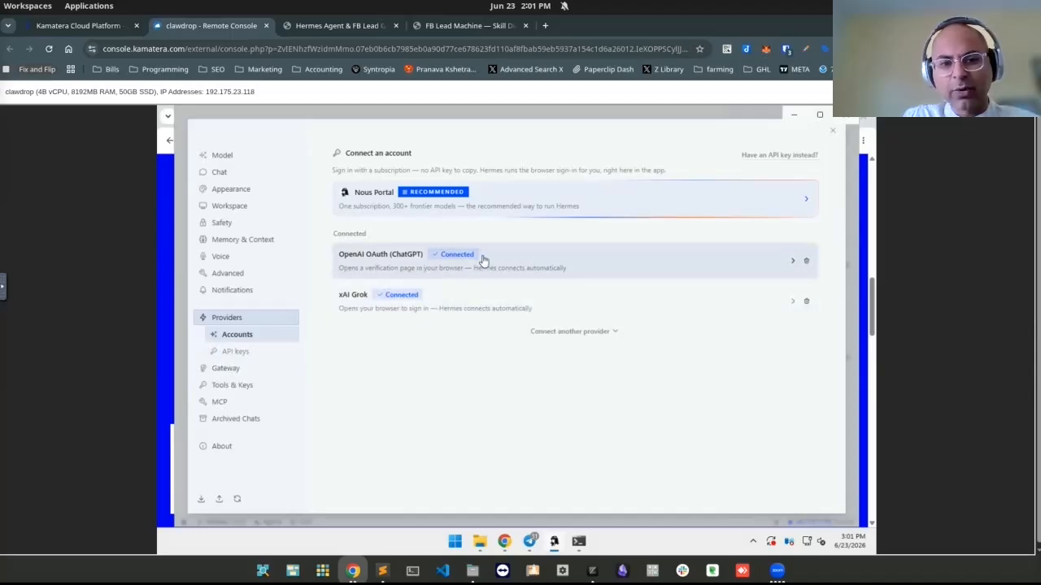
pyautogui.click(556, 262)
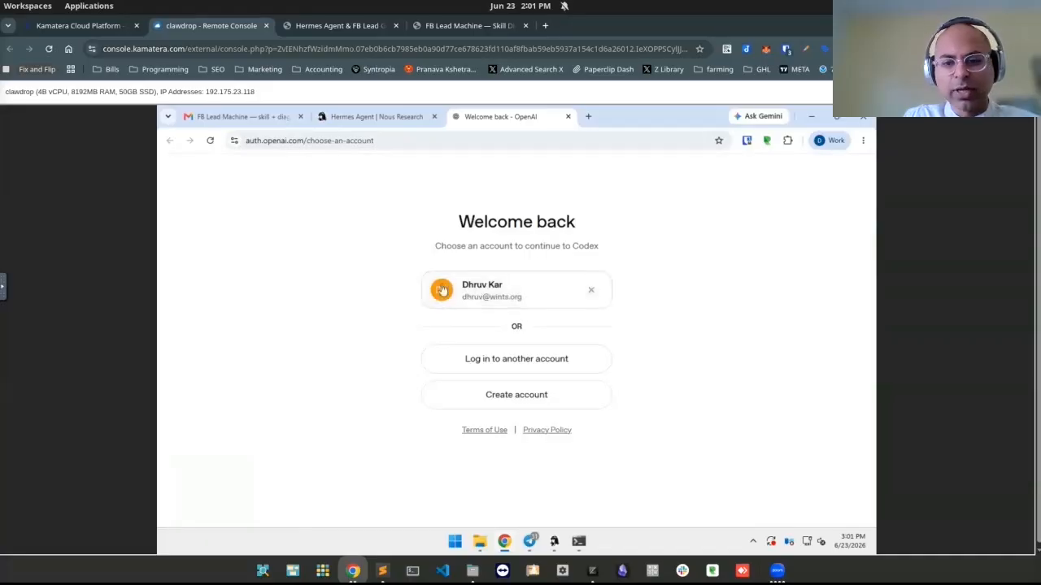
pyautogui.moveTo(558, 542)
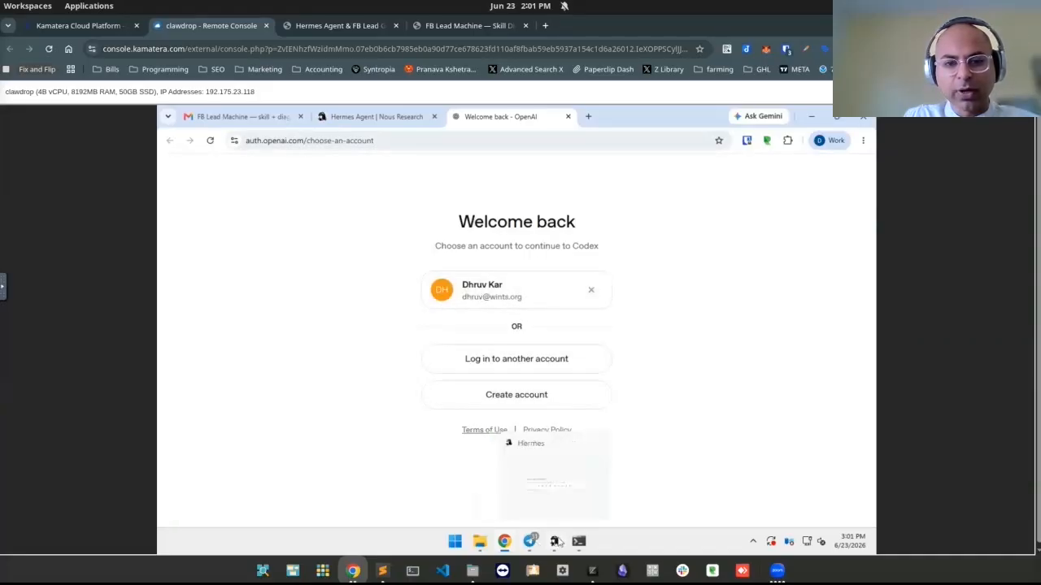
pyautogui.click(557, 543)
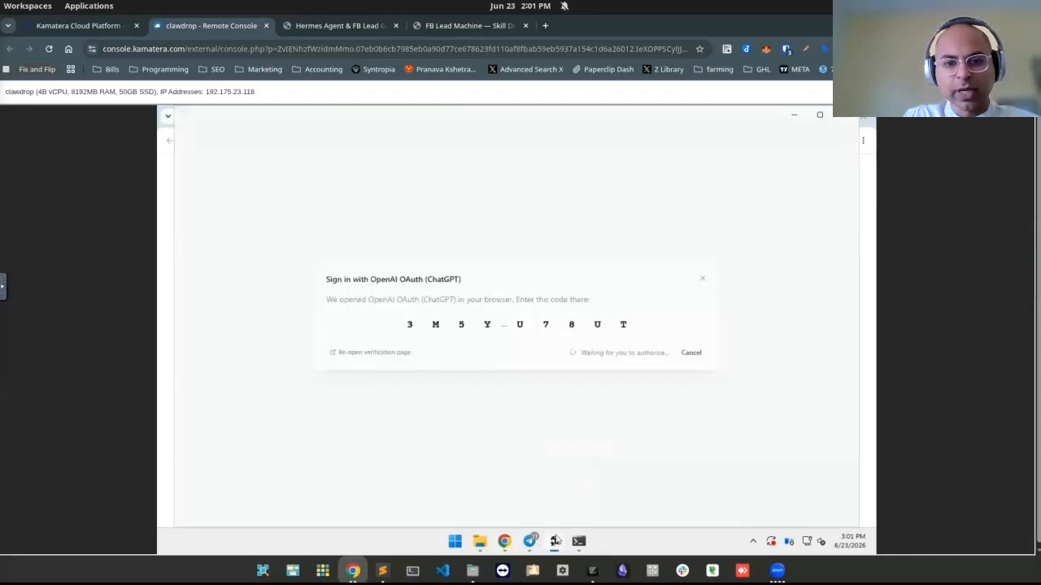
pyautogui.click(703, 282)
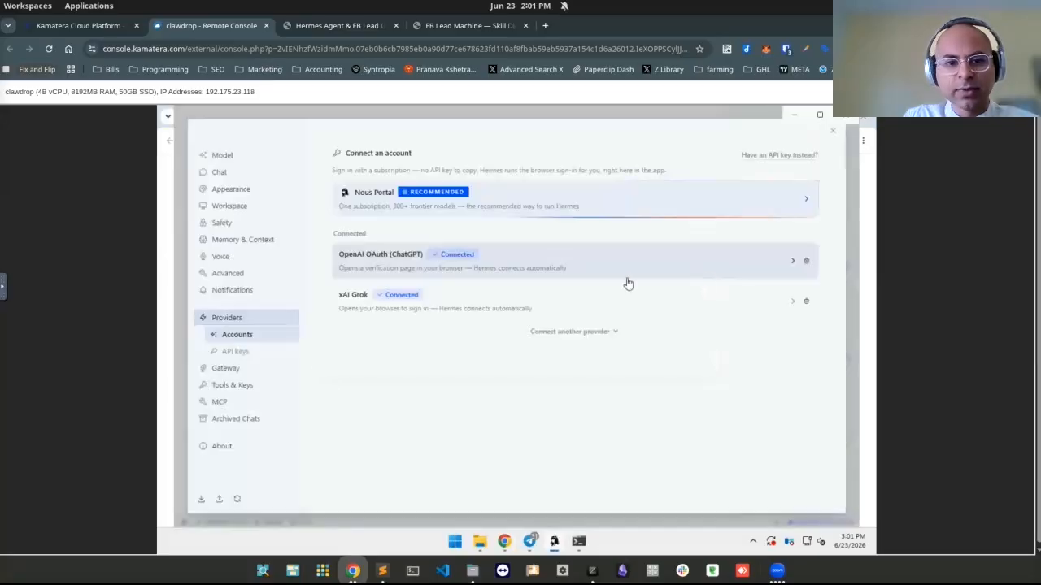
pyautogui.click(240, 370)
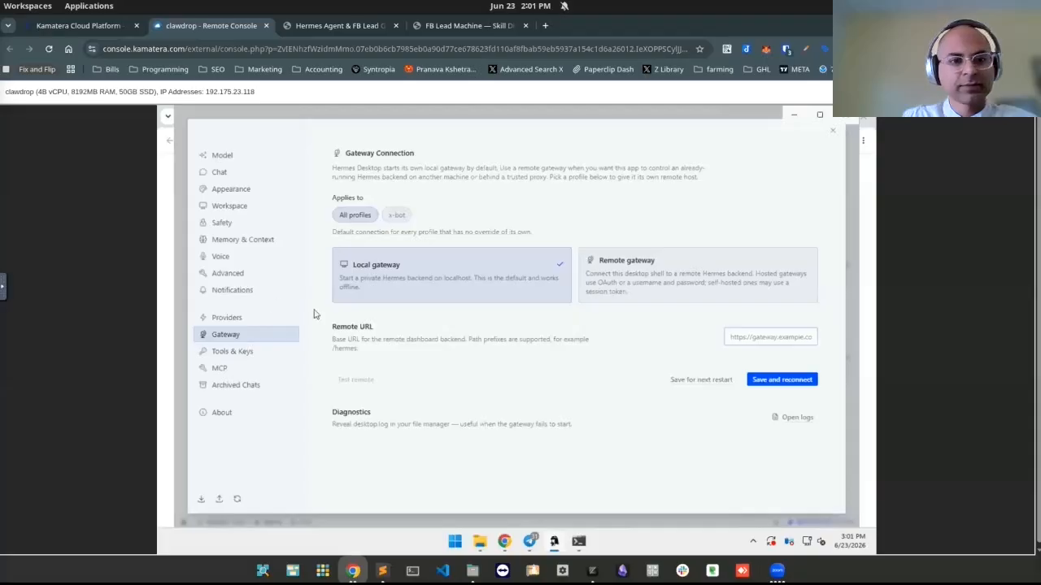
# Scroll through the empty tool API key fields, expanding the FIRECRAWL entry to read its description.
pyautogui.click(265, 351)
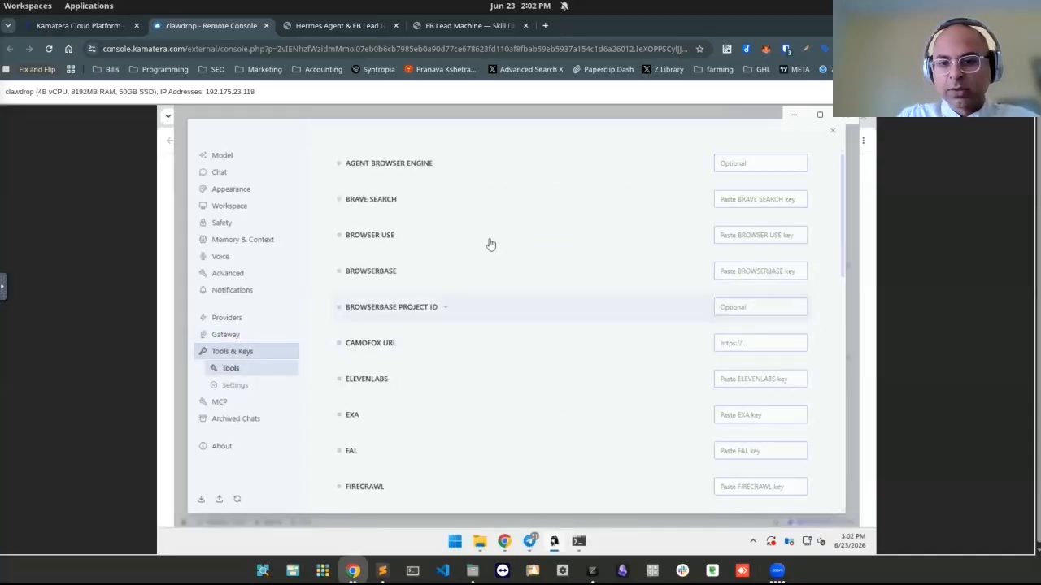
pyautogui.scroll(-3, 463, 356)
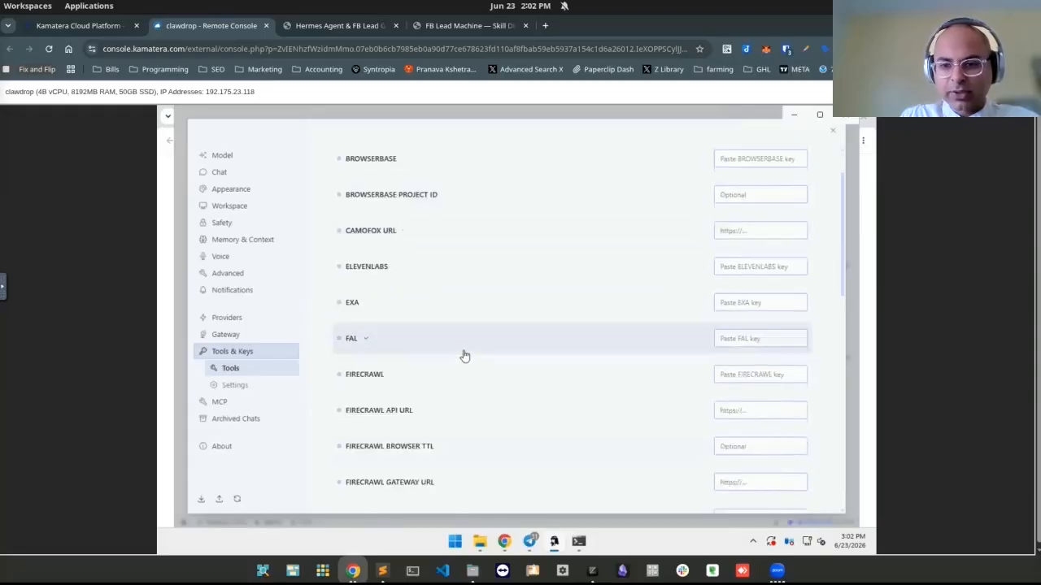
pyautogui.scroll(3, 643, 216)
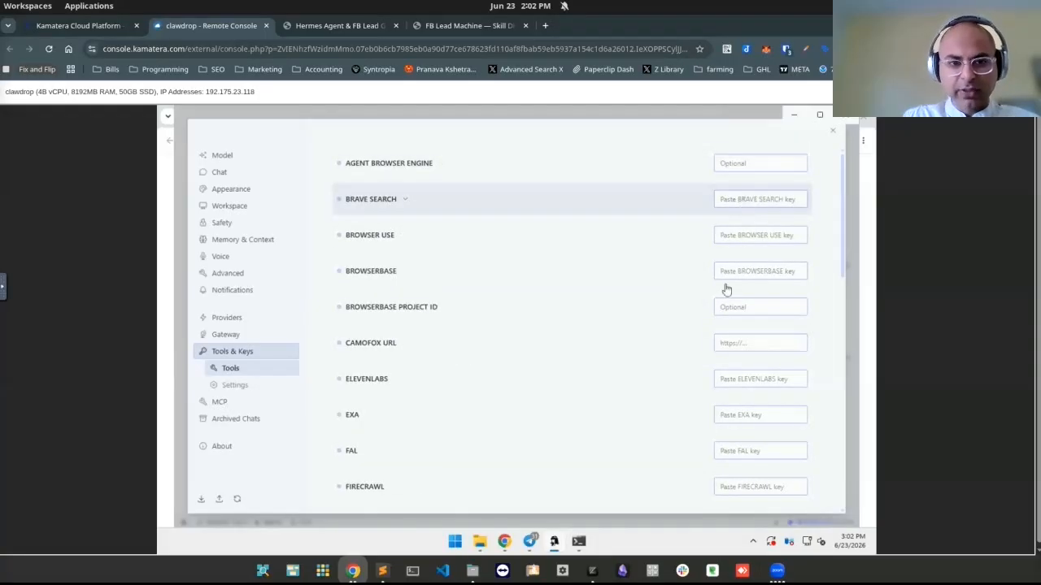
pyautogui.scroll(-3, 709, 302)
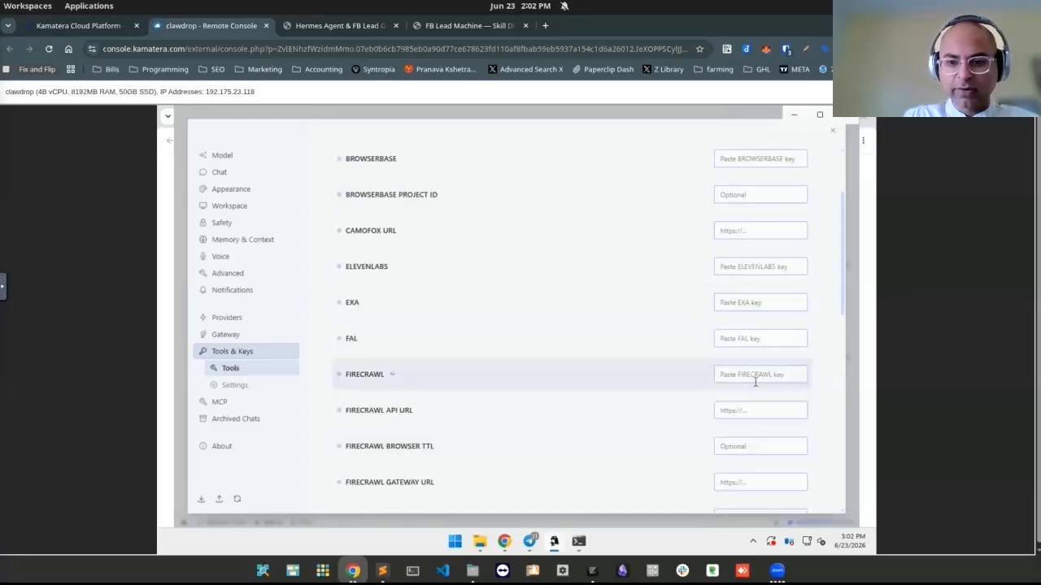
pyautogui.click(756, 376)
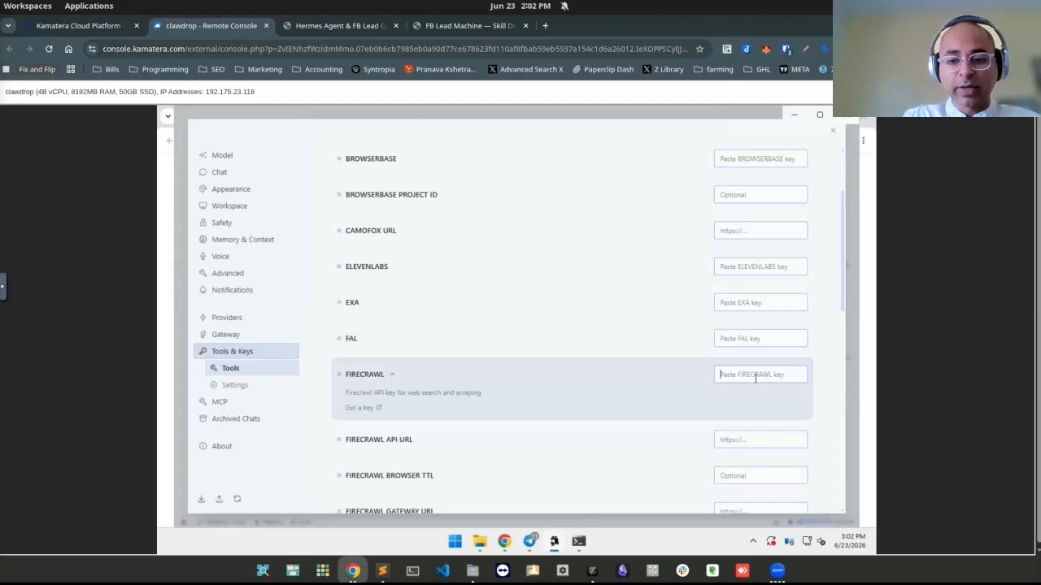
pyautogui.scroll(-4, 715, 424)
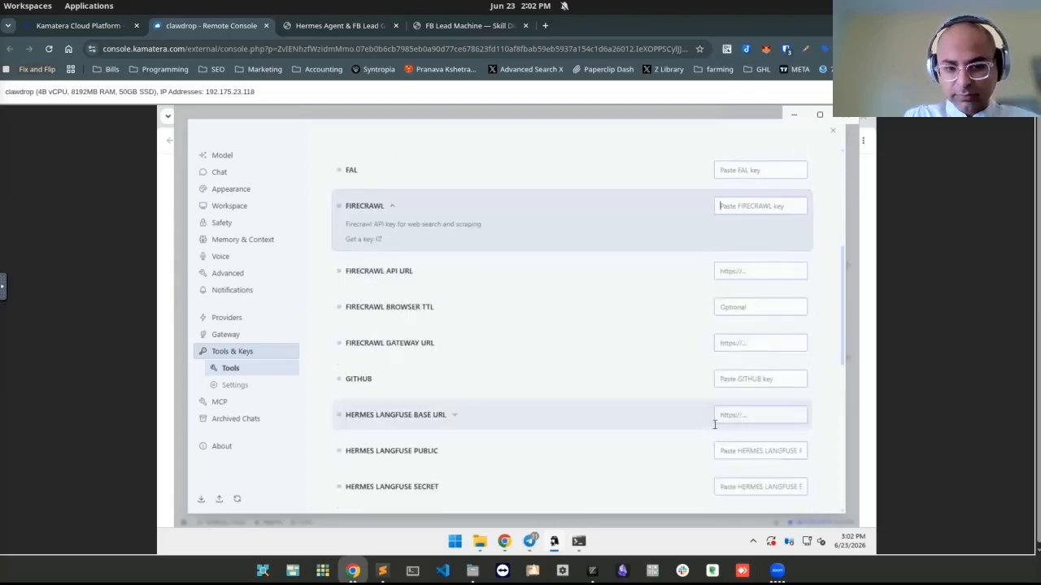
pyautogui.scroll(-5, 715, 423)
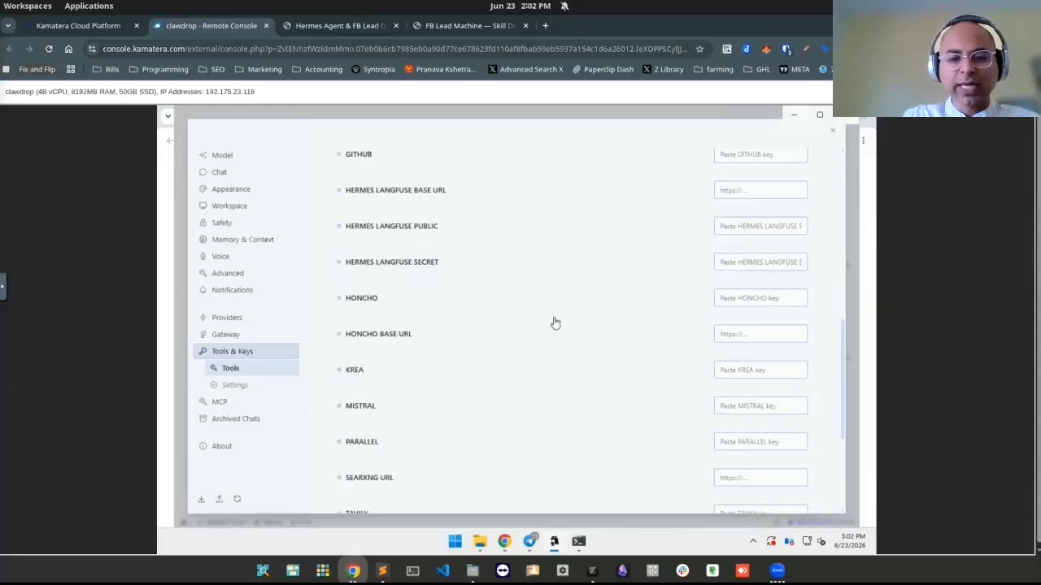
pyautogui.scroll(-3, 554, 323)
pyautogui.scroll(-2, 550, 341)
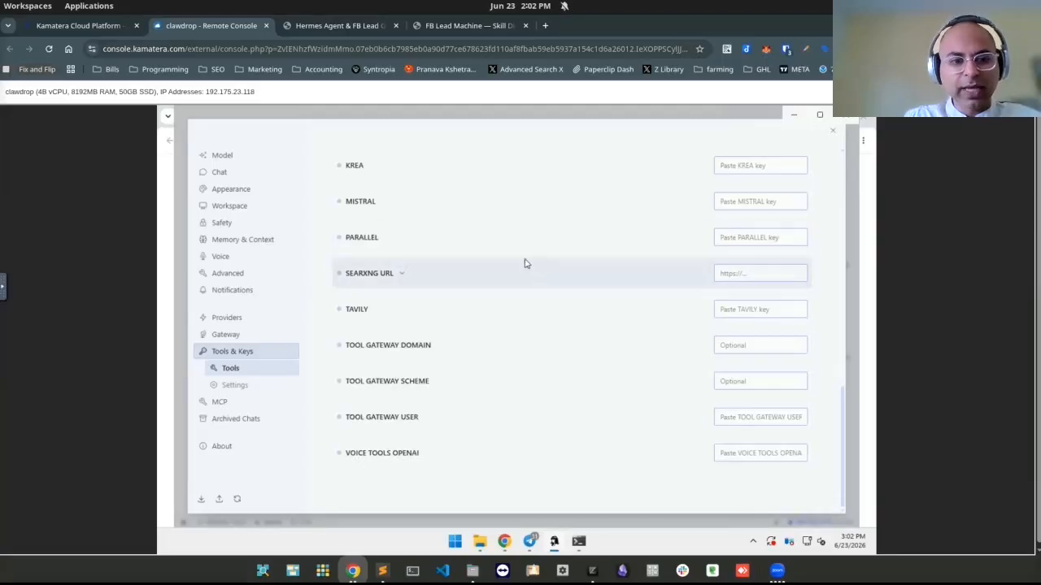
# Switch to the Tools & Keys Settings list and expand the SUDO PASSWORD entry's description.
pyautogui.click(238, 388)
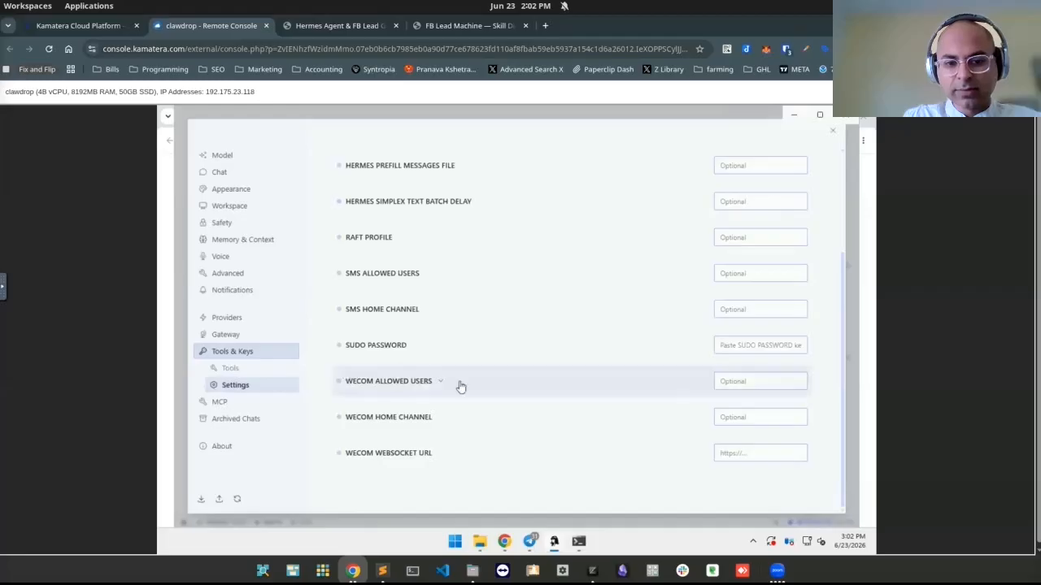
pyautogui.scroll(2, 461, 387)
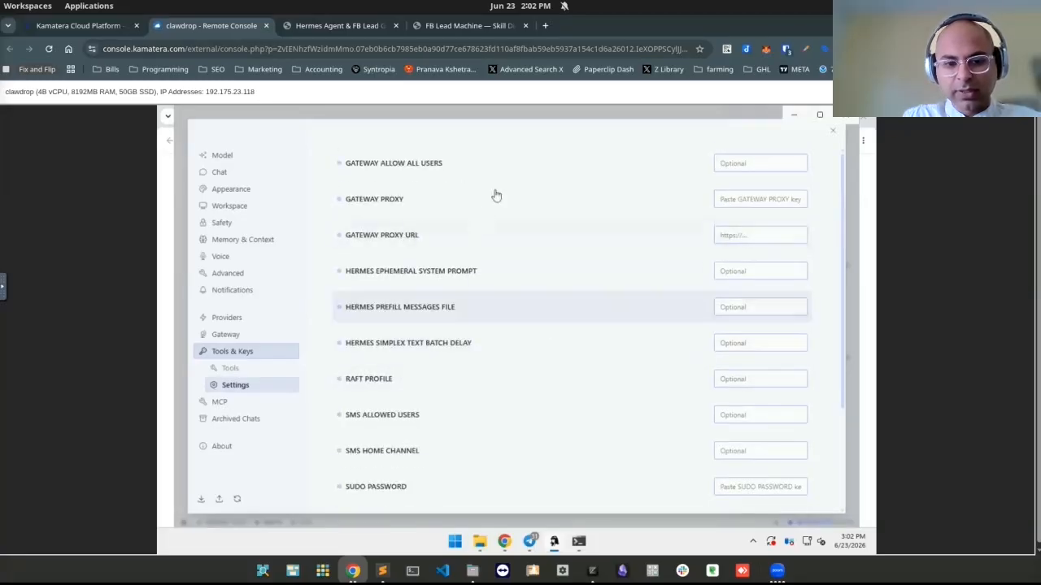
pyautogui.scroll(-2, 493, 366)
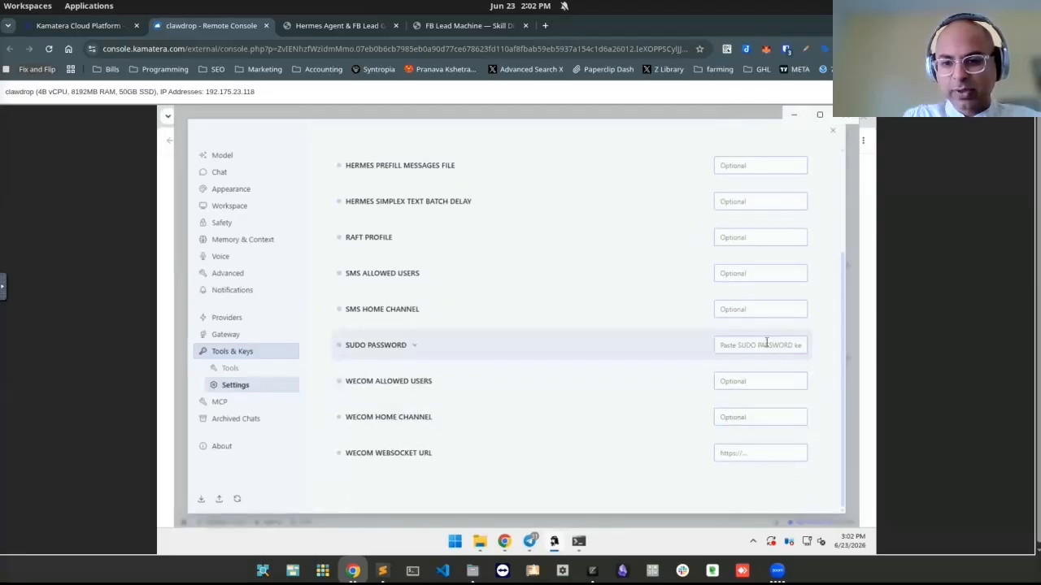
pyautogui.click(766, 345)
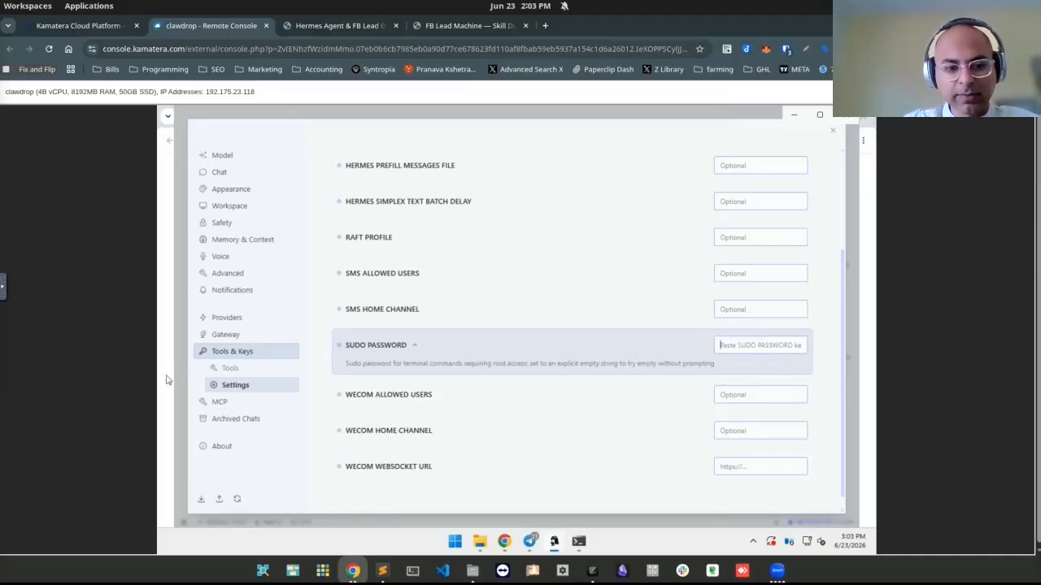
# Open the MCP page, which lists no servers and an empty New server form.
pyautogui.click(218, 401)
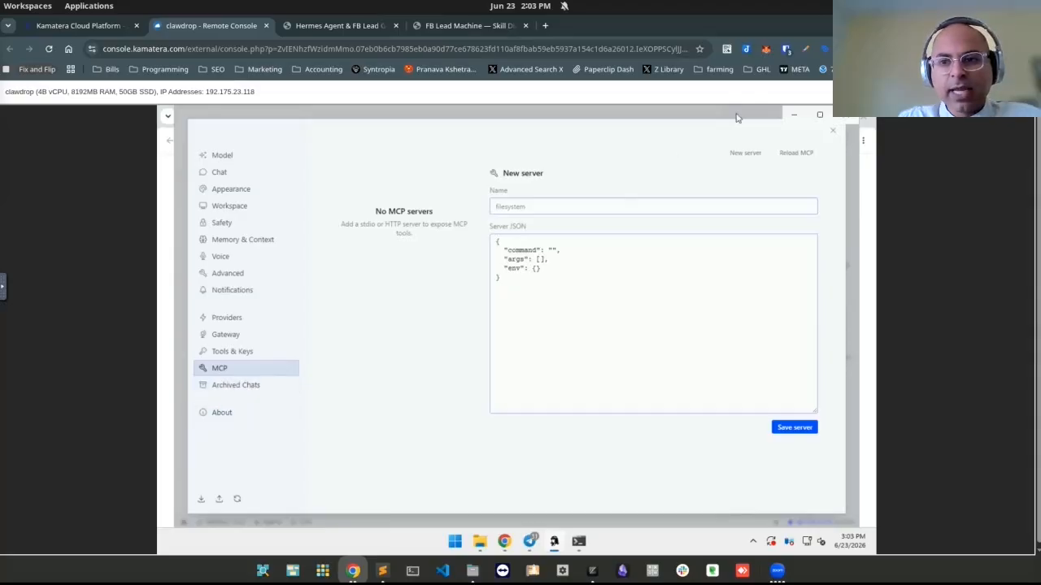
# Close the settings and go to the Skills & Tools page.
pyautogui.click(834, 135)
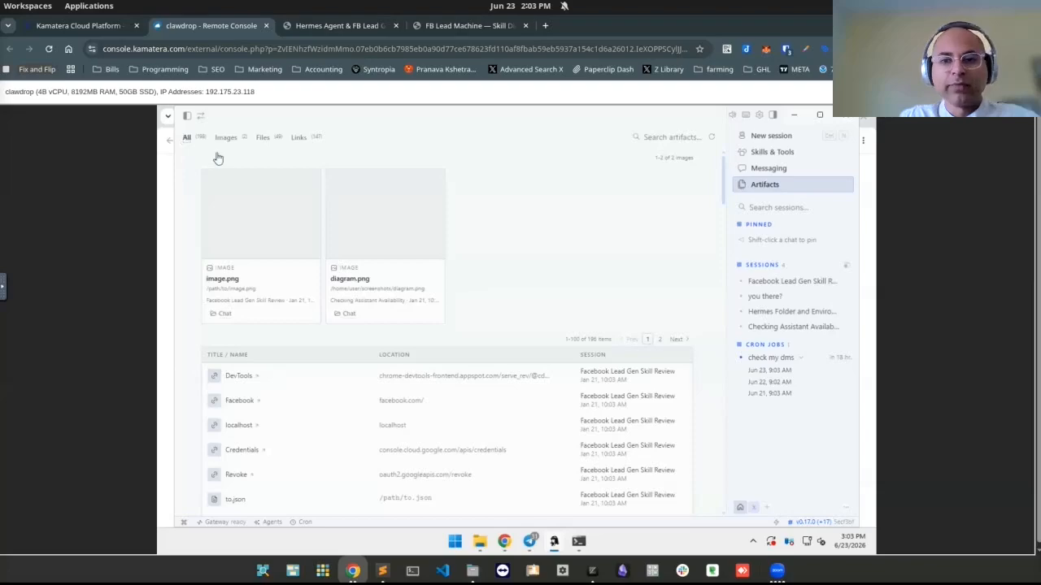
pyautogui.click(774, 156)
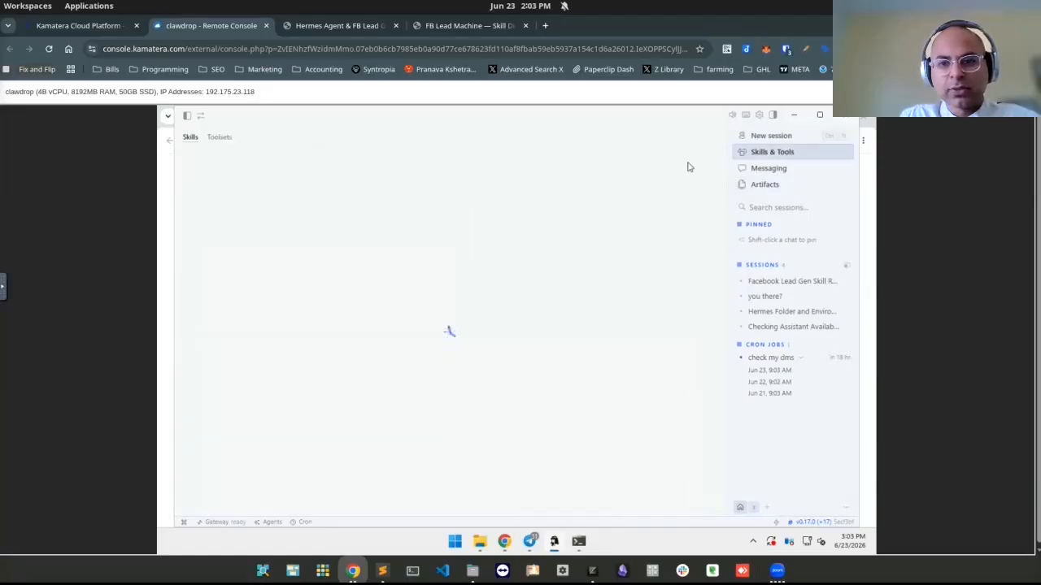
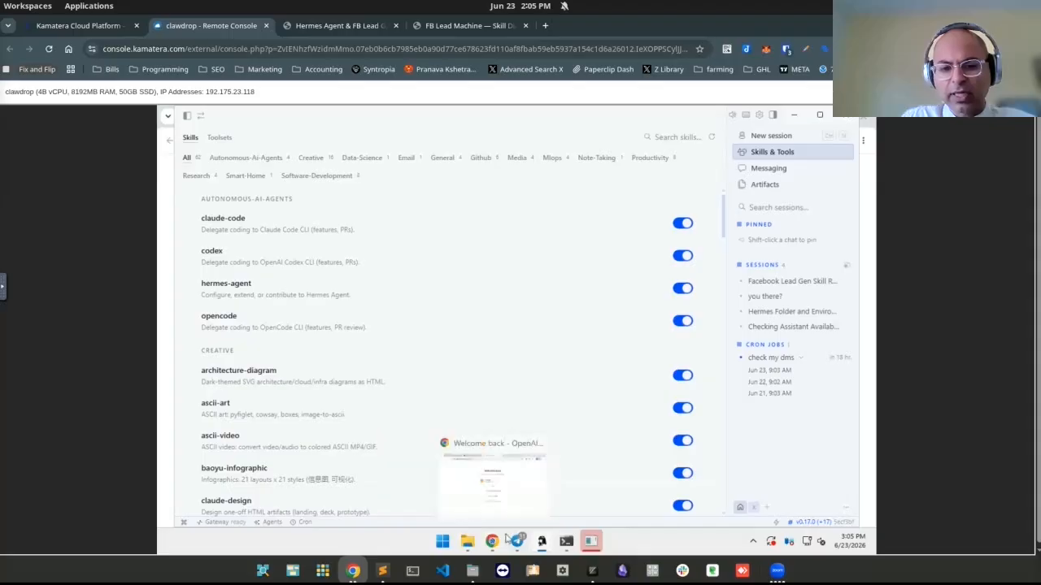
# Bring the remote Chrome window with OpenAI's Codex account-choice page to the front.
pyautogui.moveTo(514, 543)
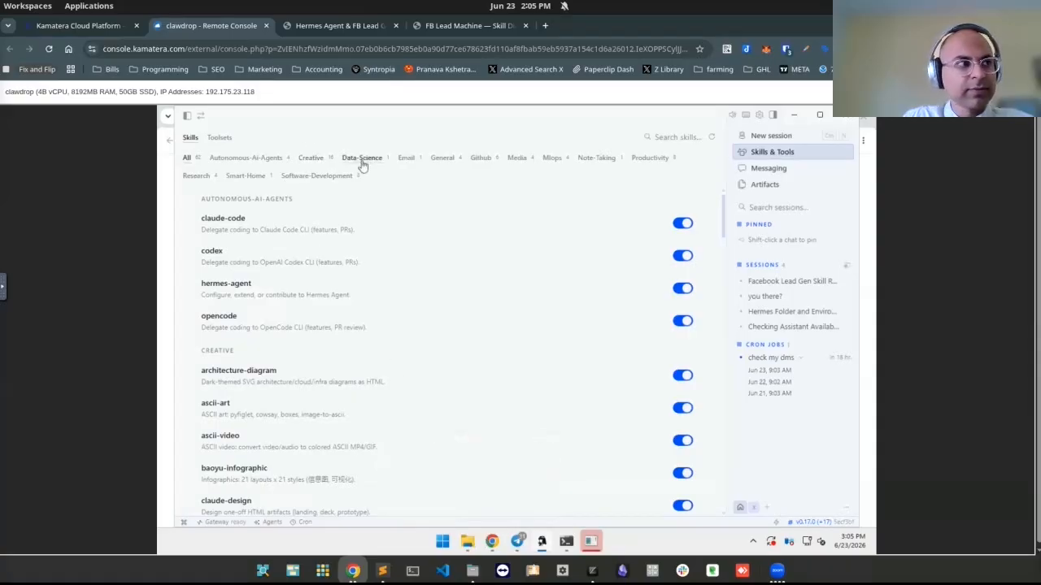
pyautogui.click(491, 542)
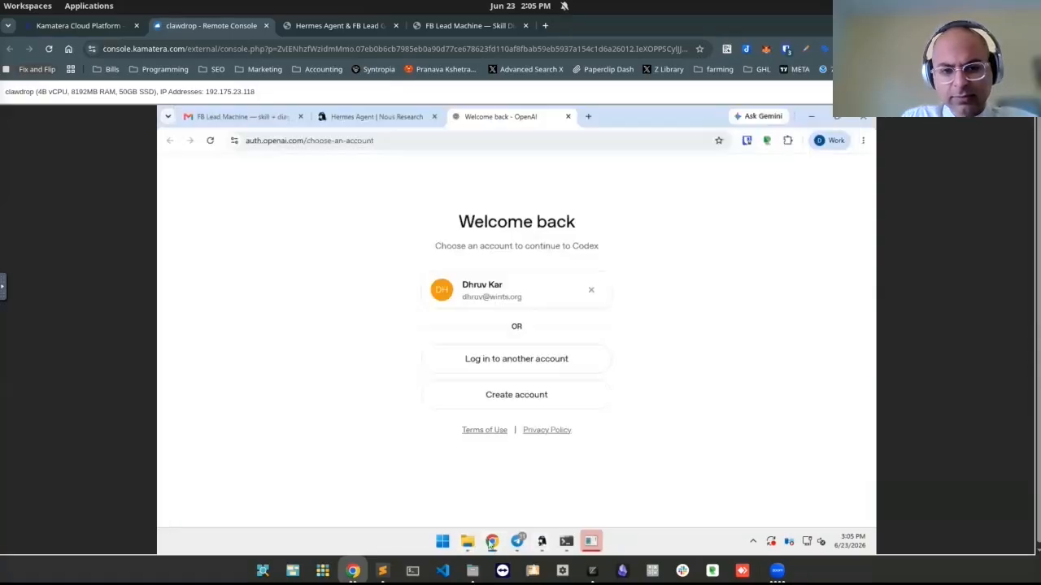
# Close the OpenAI sign-in tab, check the Telegram hermes chat, then return to the Hermes skills list.
pyautogui.click(373, 118)
pyautogui.click(567, 117)
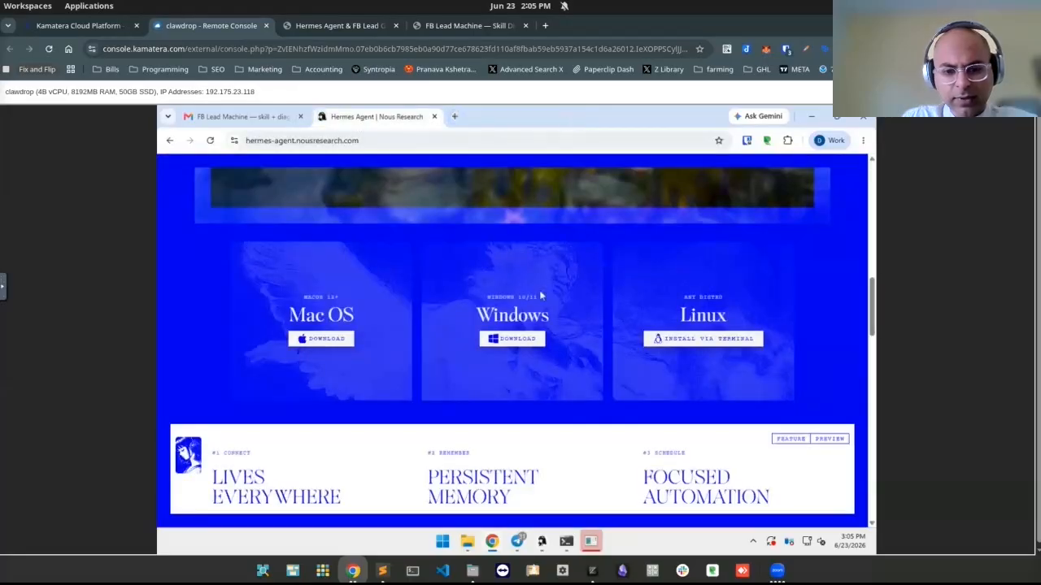
pyautogui.click(518, 542)
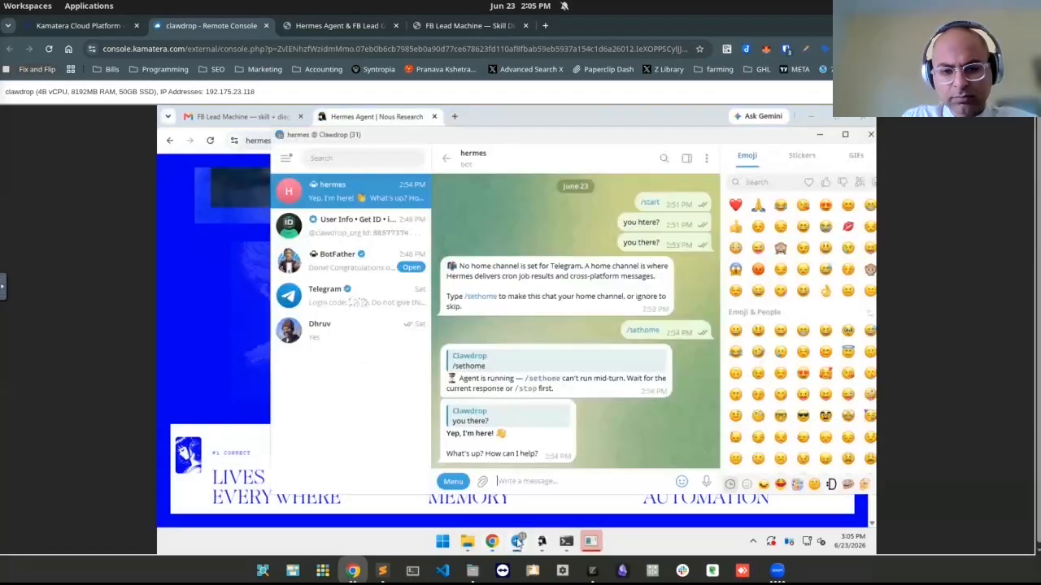
pyautogui.click(532, 483)
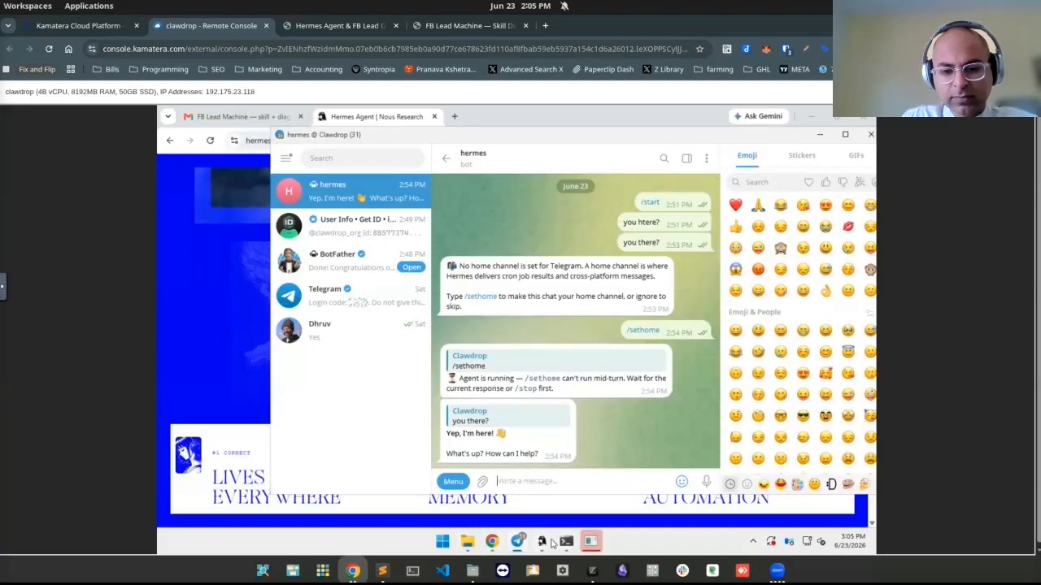
pyautogui.click(542, 542)
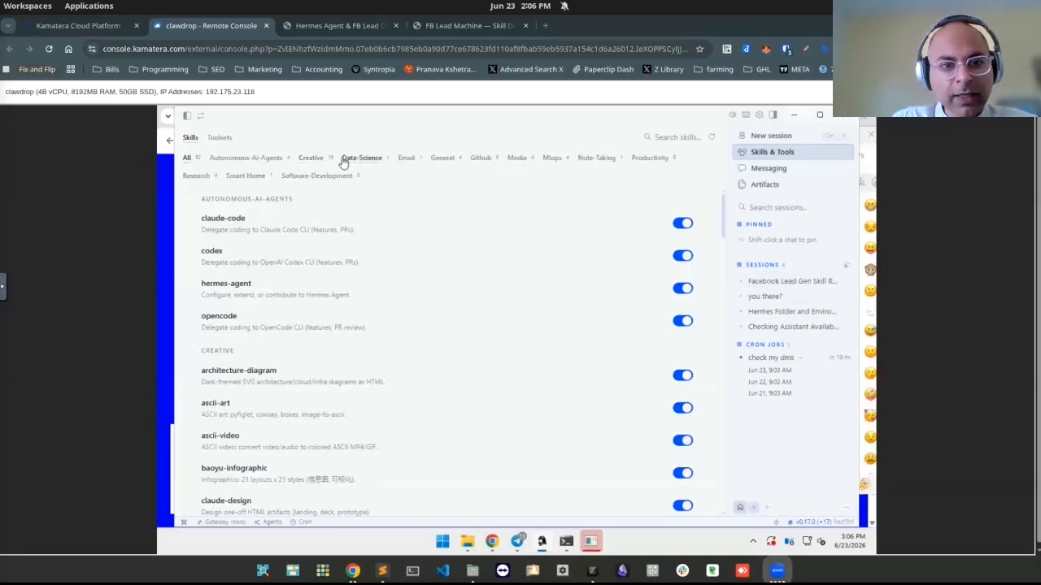
# Search all skill categories for 'workspace' and toggle google-workspace off and back on.
pyautogui.click(406, 157)
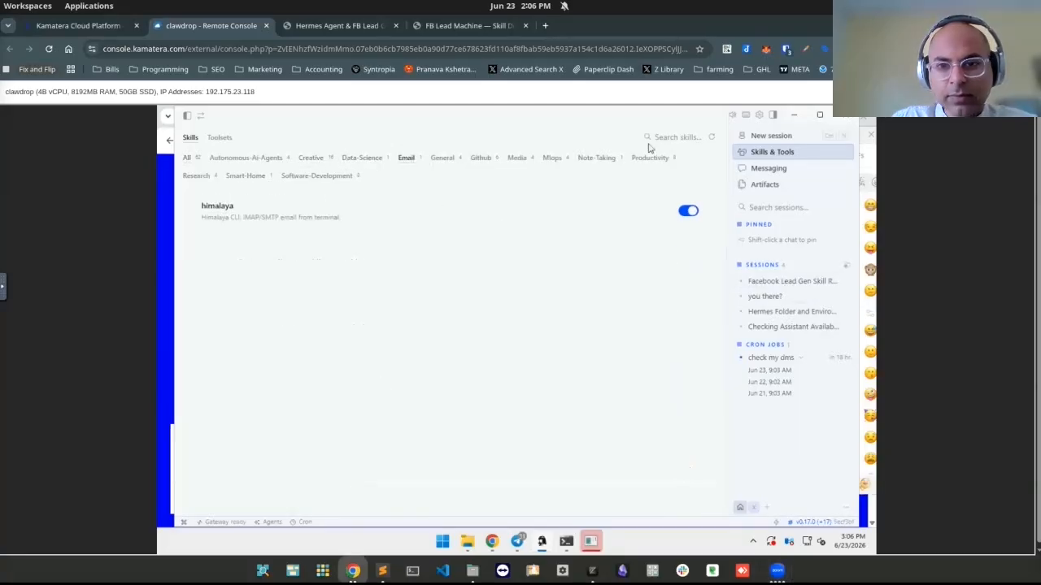
pyautogui.click(683, 136)
pyautogui.write('v')
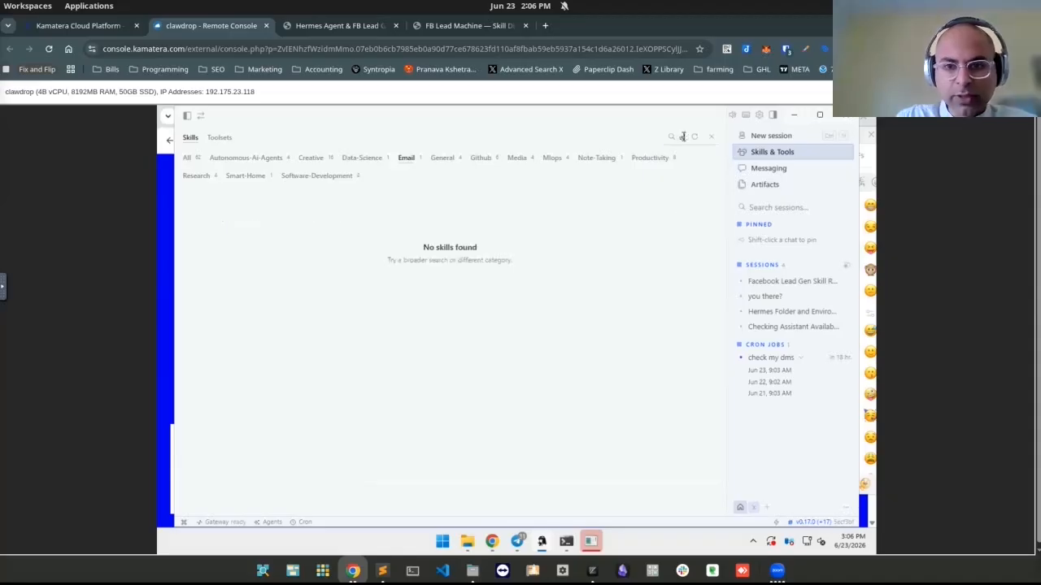
pyautogui.write('ork')
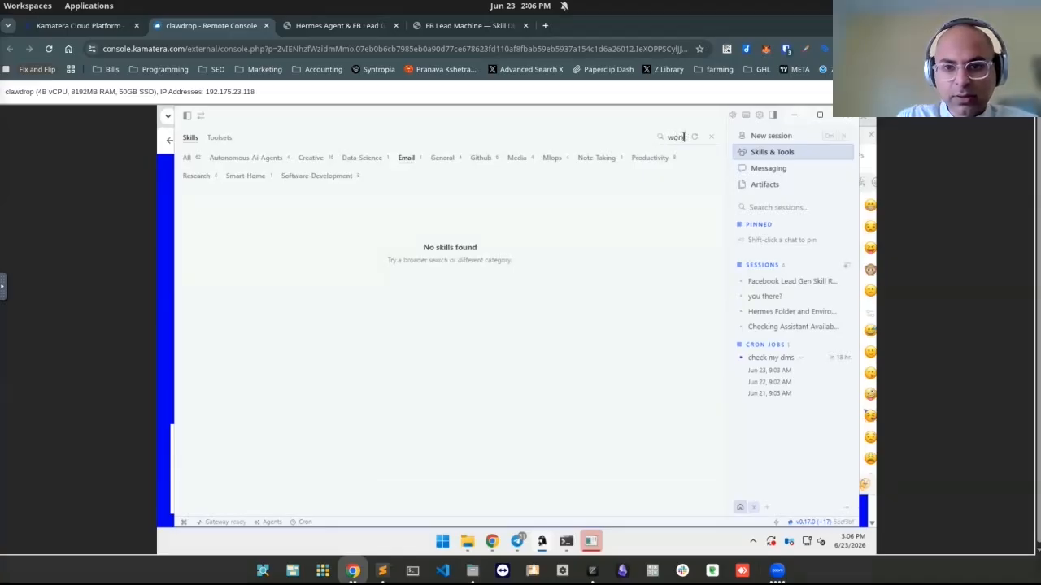
pyautogui.write('space')
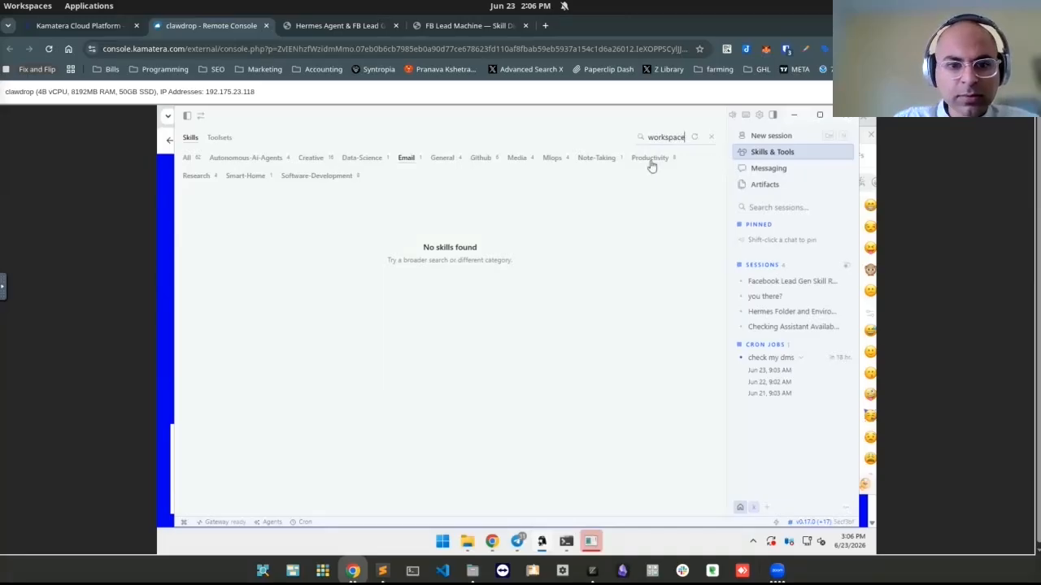
pyautogui.click(188, 158)
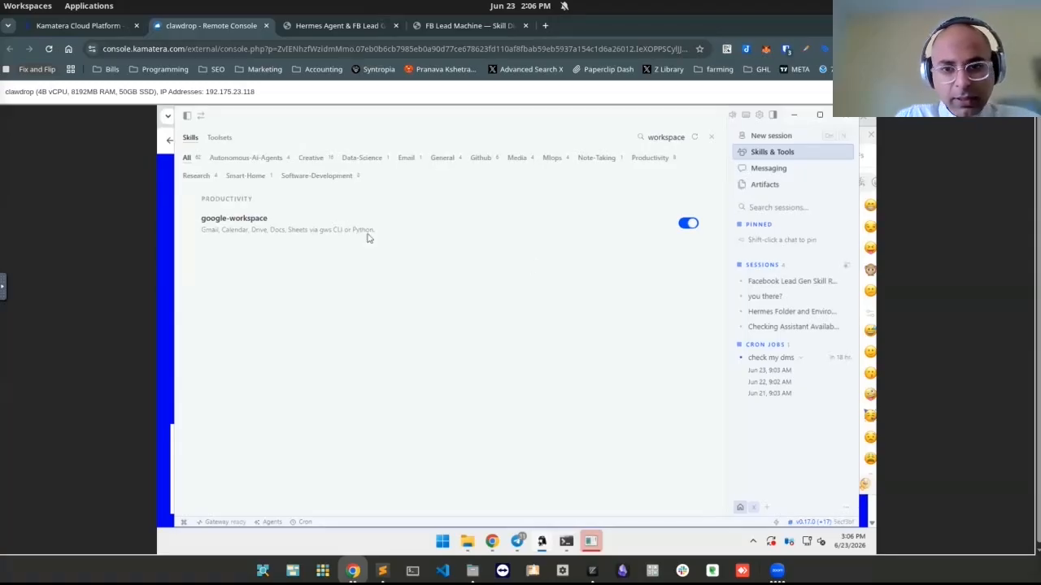
pyautogui.click(686, 227)
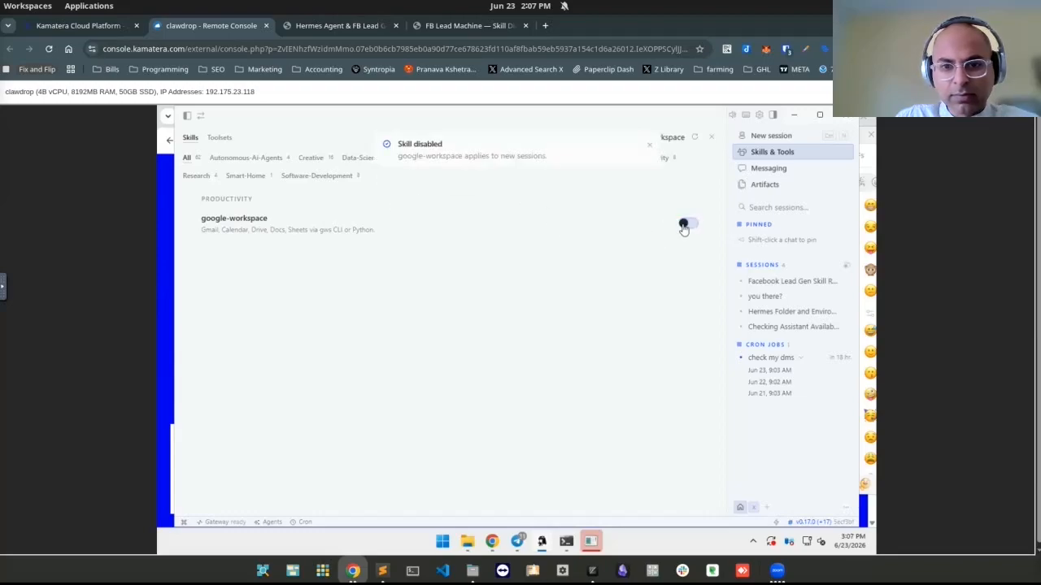
pyautogui.click(683, 227)
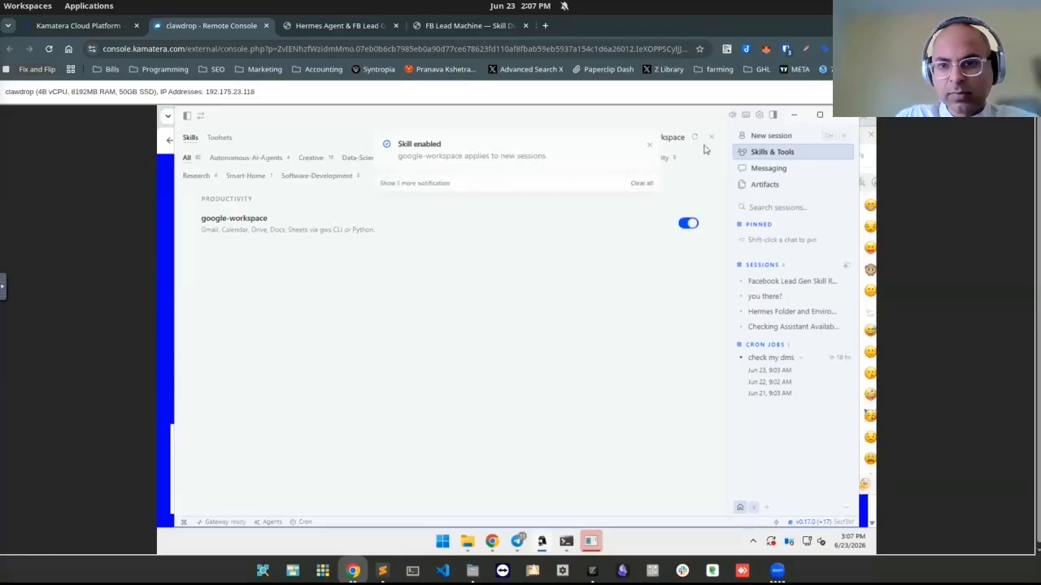
# Start a new session asking Hermes what it needs to connect the google workspace skill.
pyautogui.click(771, 135)
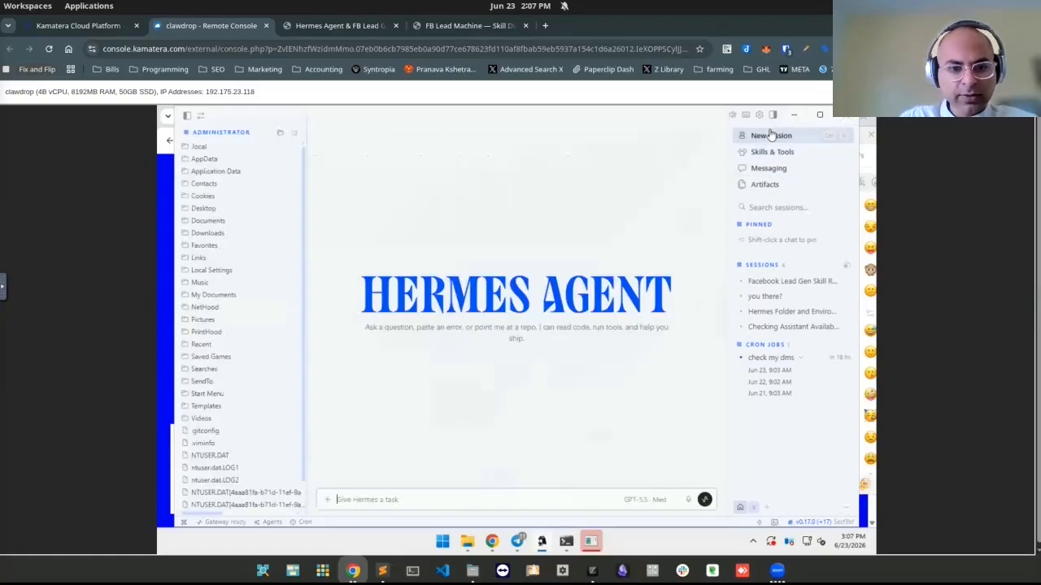
pyautogui.click(573, 505)
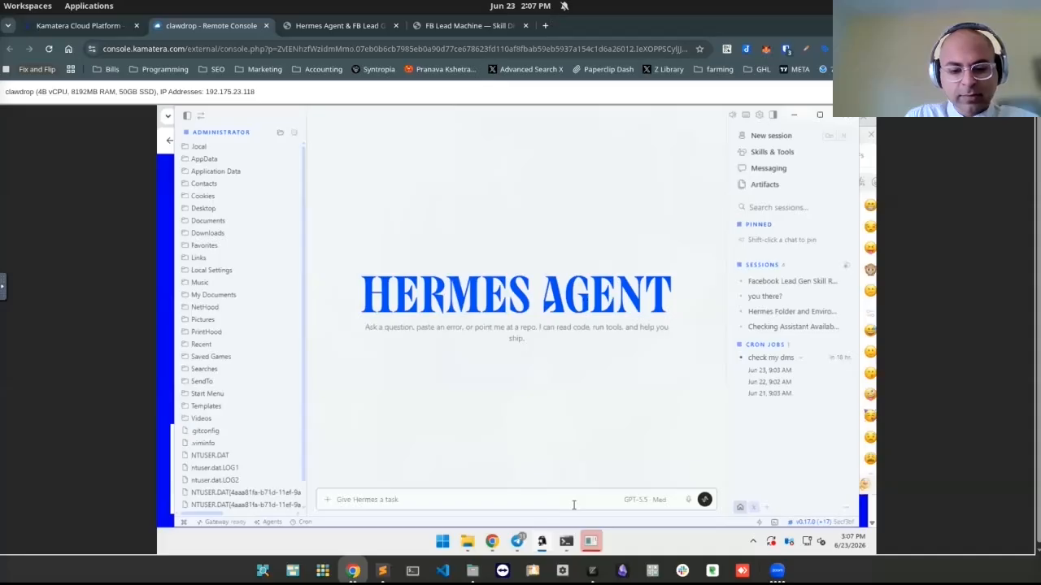
pyautogui.write('i want to connec')
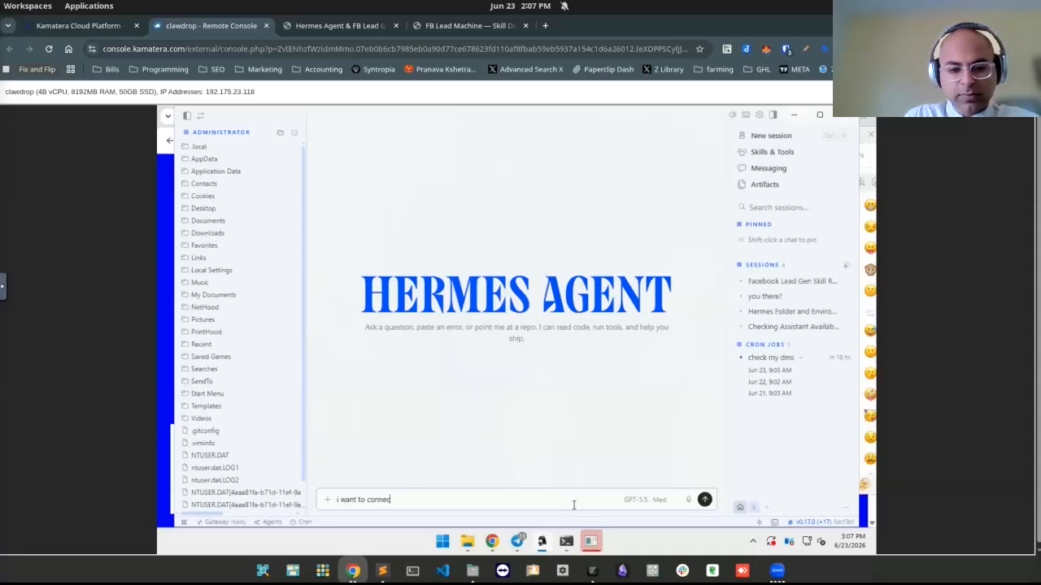
pyautogui.write('t the google workspac')
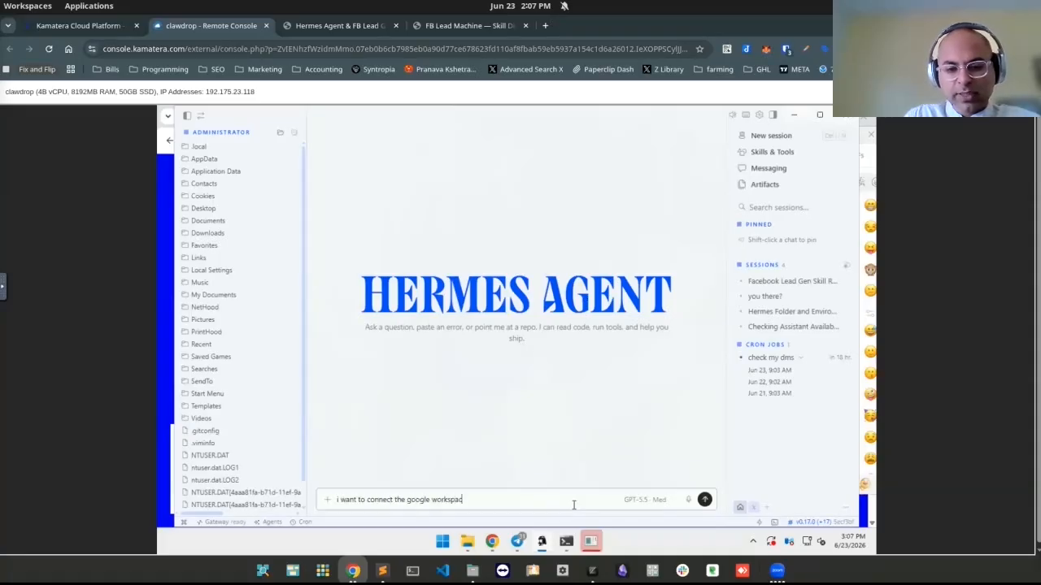
pyautogui.write('e skill -- wha')
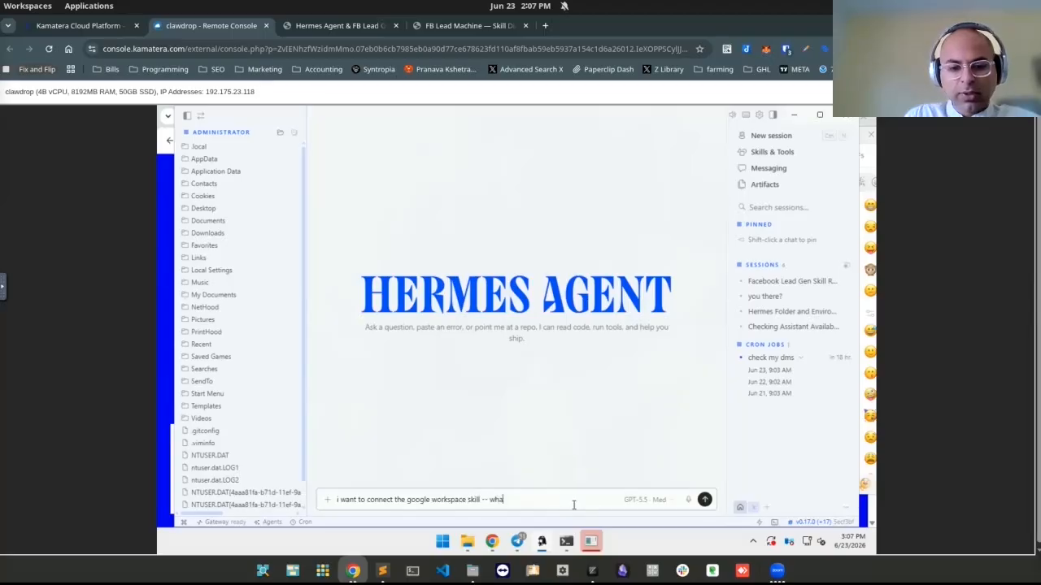
pyautogui.write('t do you need from me')
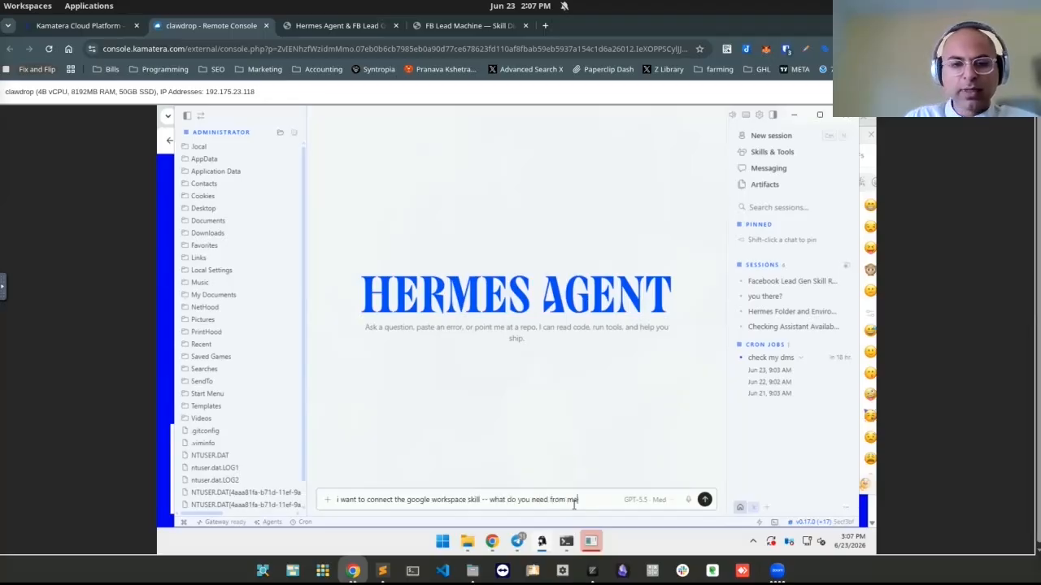
pyautogui.press('Return')
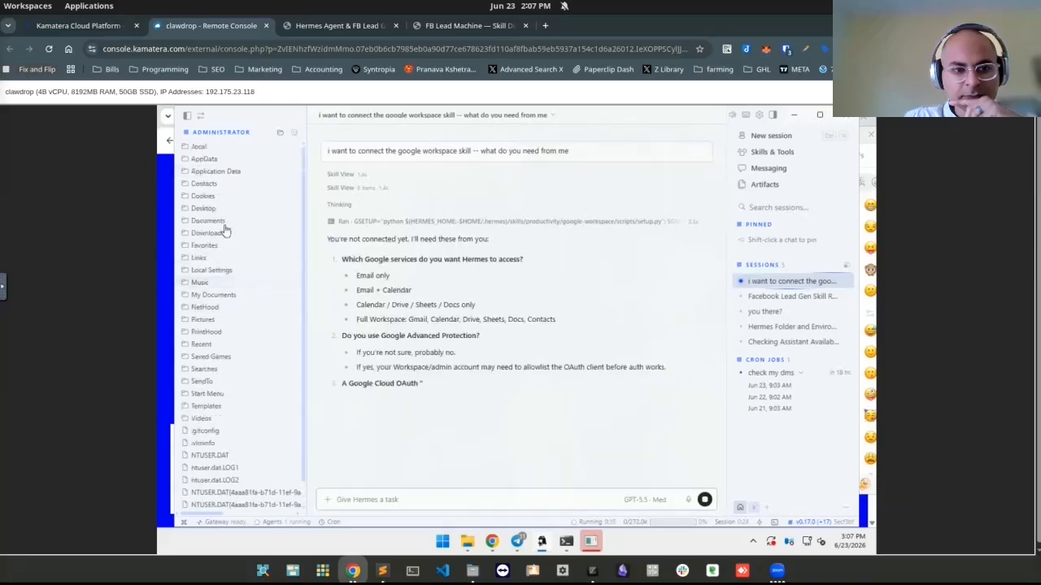
# Expand AppData > Local > hermes in the file tree, peek into skills, and review the OAuth reply.
pyautogui.click(201, 159)
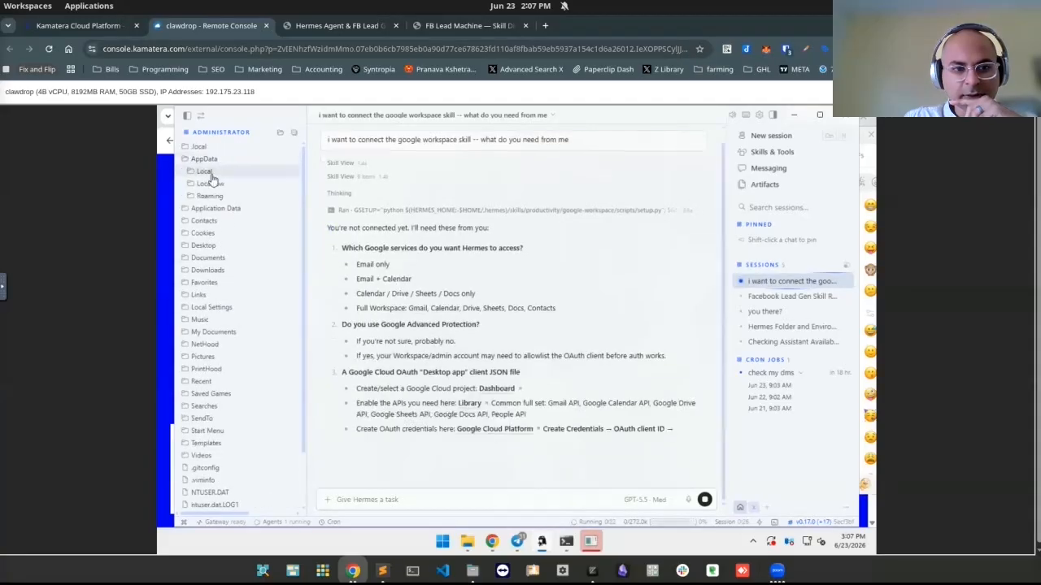
pyautogui.click(205, 172)
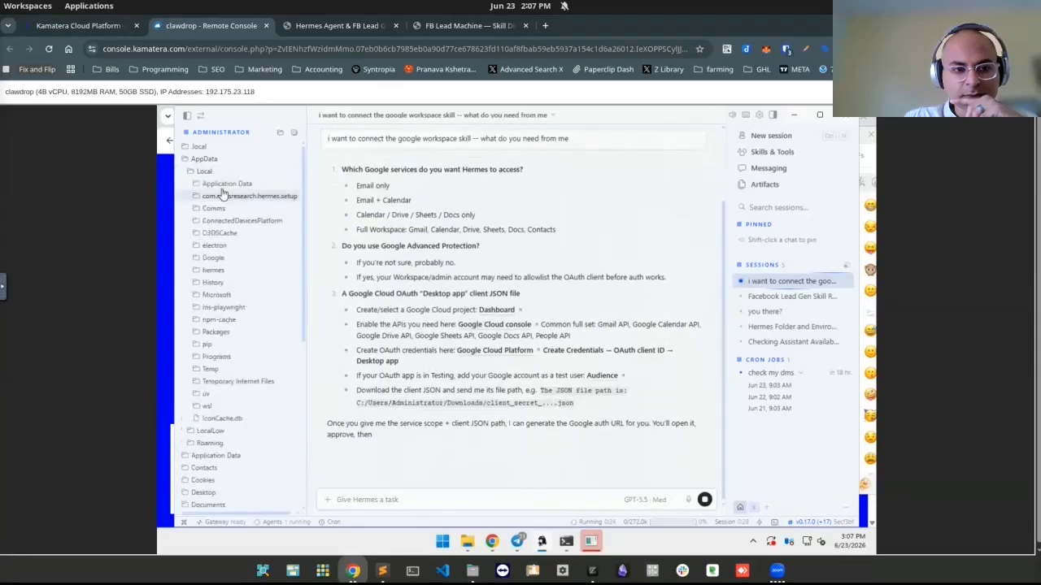
pyautogui.click(213, 270)
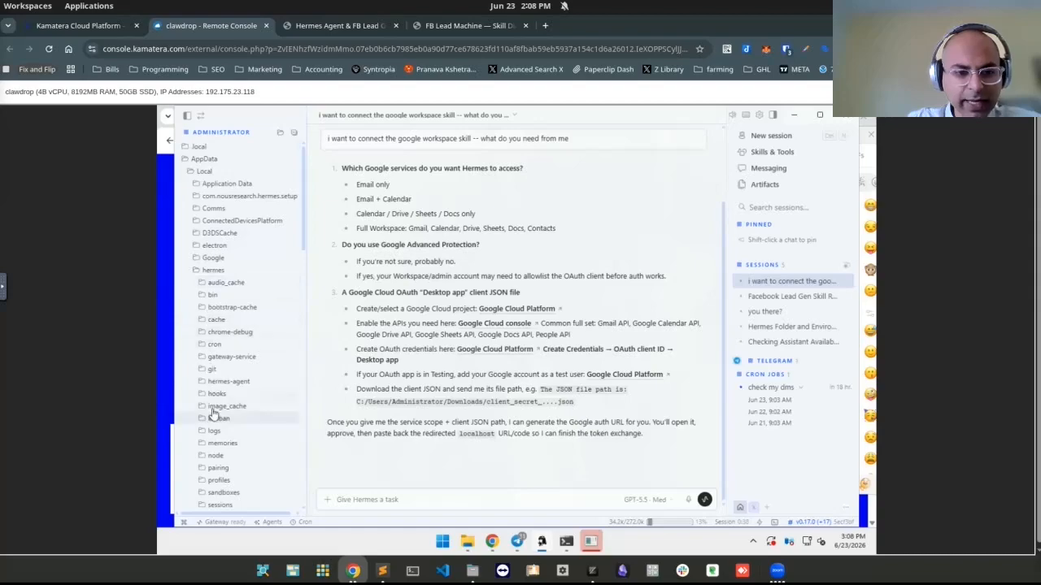
pyautogui.scroll(-1, 222, 390)
pyautogui.scroll(-1, 222, 390)
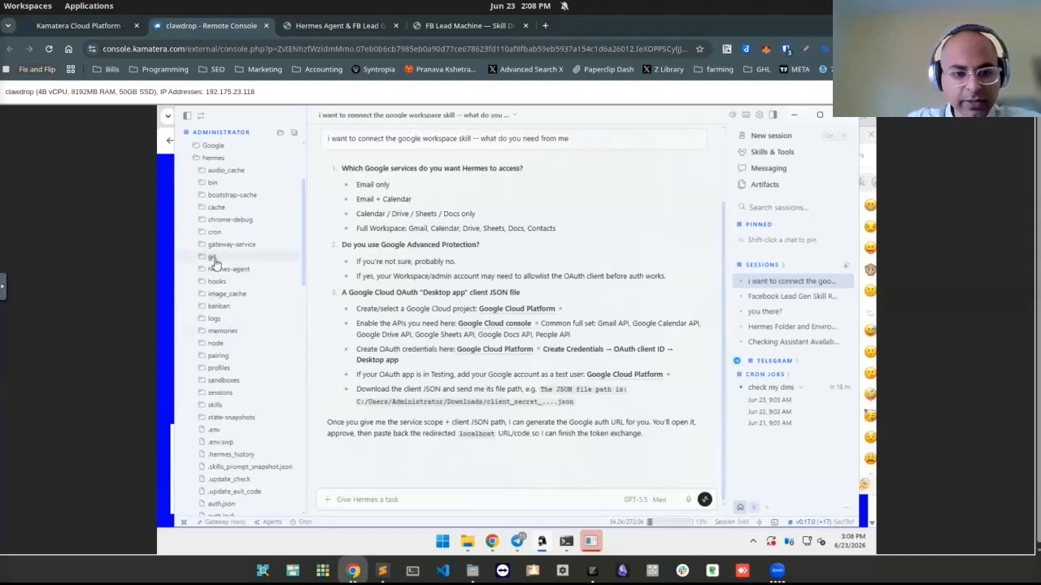
pyautogui.click(214, 406)
pyautogui.click(214, 407)
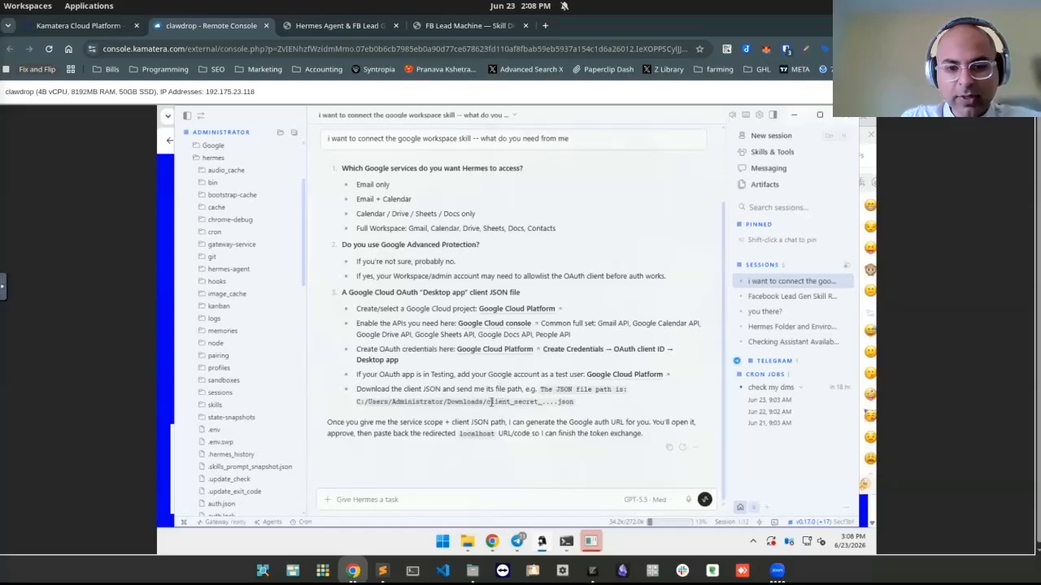
pyautogui.moveTo(505, 423); pyautogui.dragTo(598, 432)
pyautogui.click(598, 433)
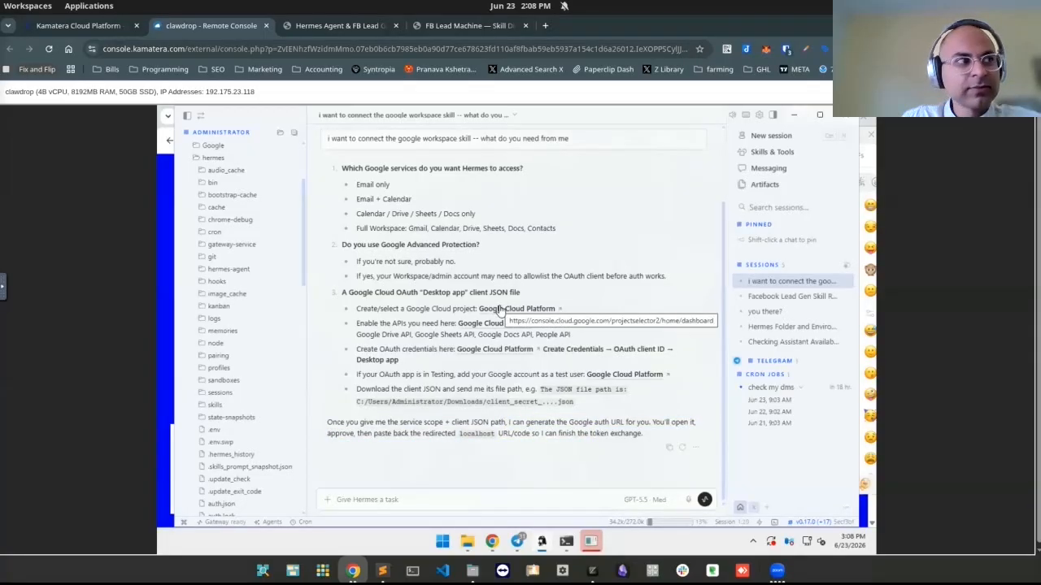
# Unlock the password vault and try the fundedlistapp.com saved password on the Google sign-in.
pyautogui.click(499, 310)
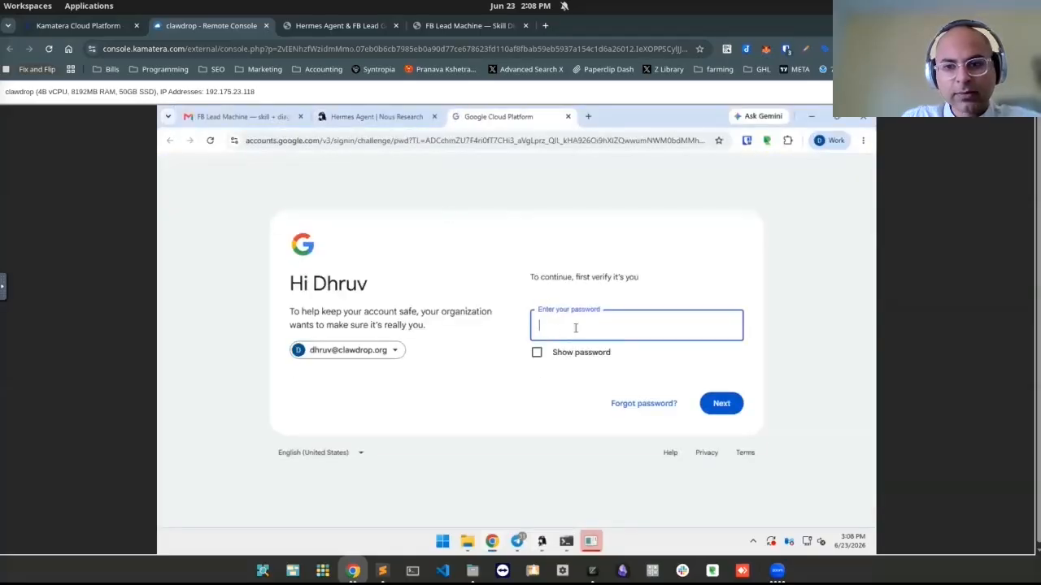
pyautogui.click(744, 143)
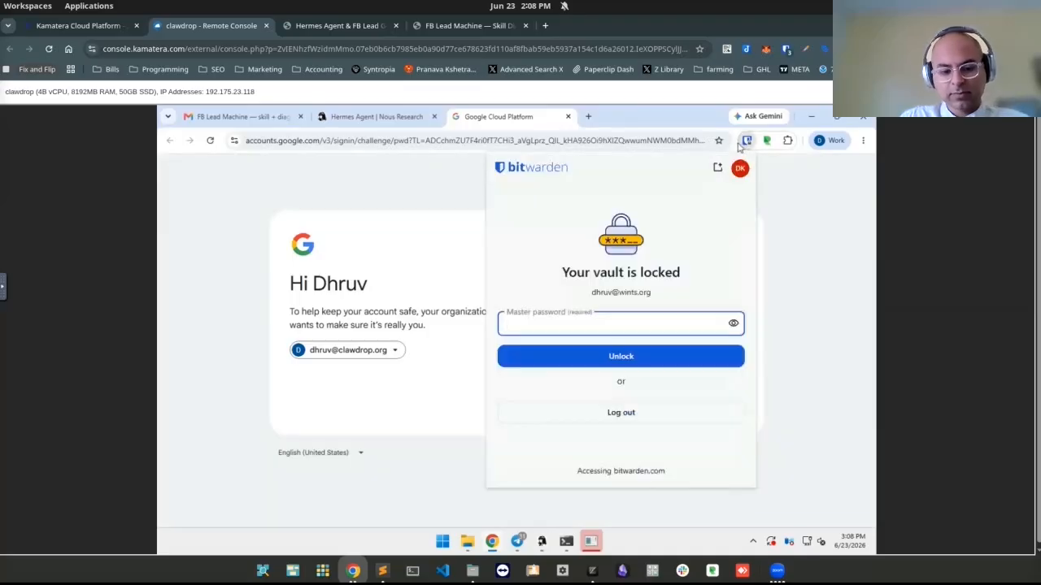
pyautogui.write('•••••••••••••••••••')
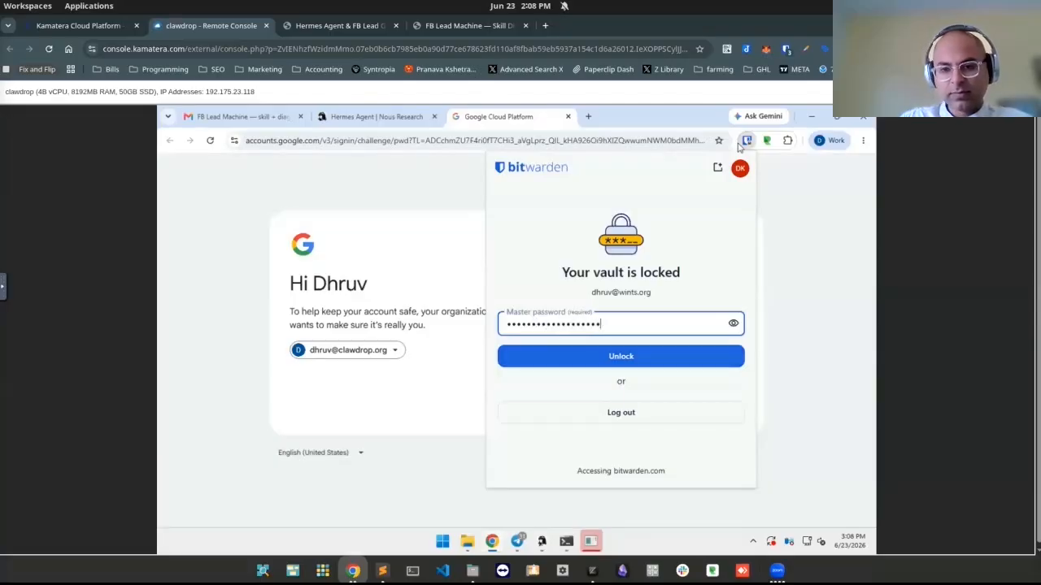
pyautogui.press('Return')
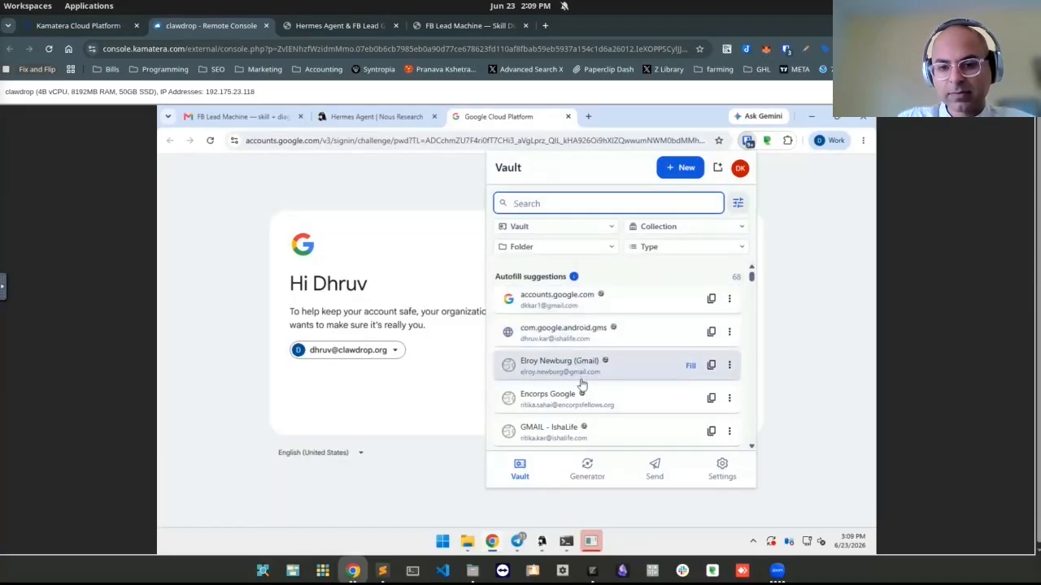
pyautogui.scroll(-3, 578, 357)
pyautogui.scroll(-5, 584, 343)
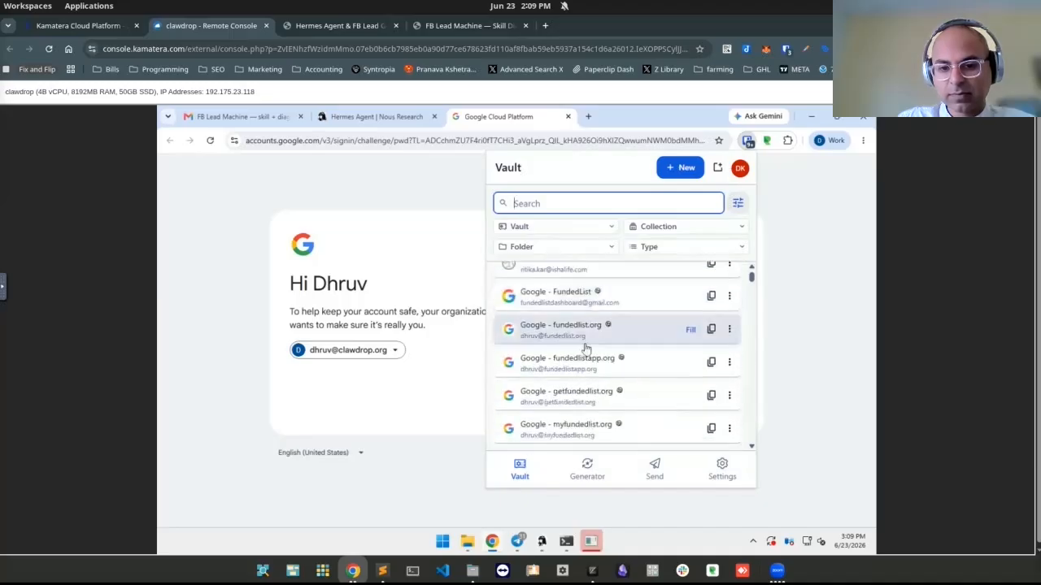
pyautogui.scroll(-2, 606, 377)
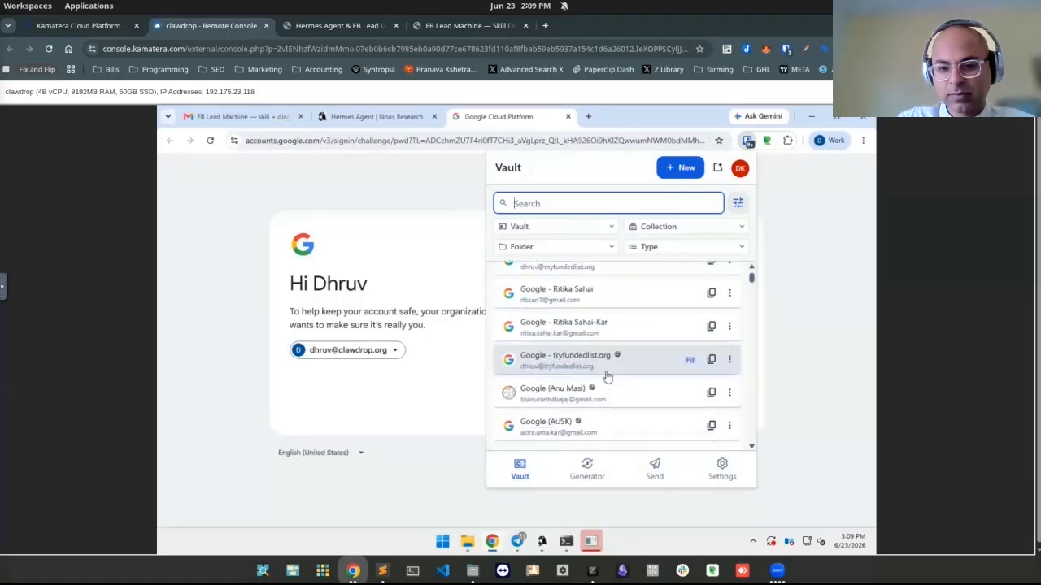
pyautogui.scroll(-3, 607, 377)
pyautogui.scroll(-3, 607, 377)
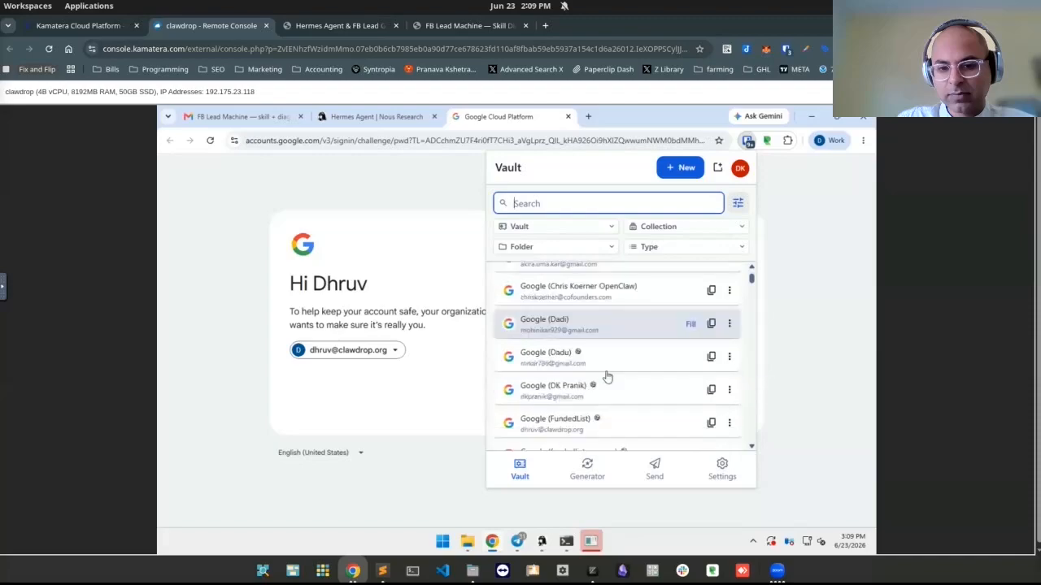
pyautogui.scroll(-2, 606, 376)
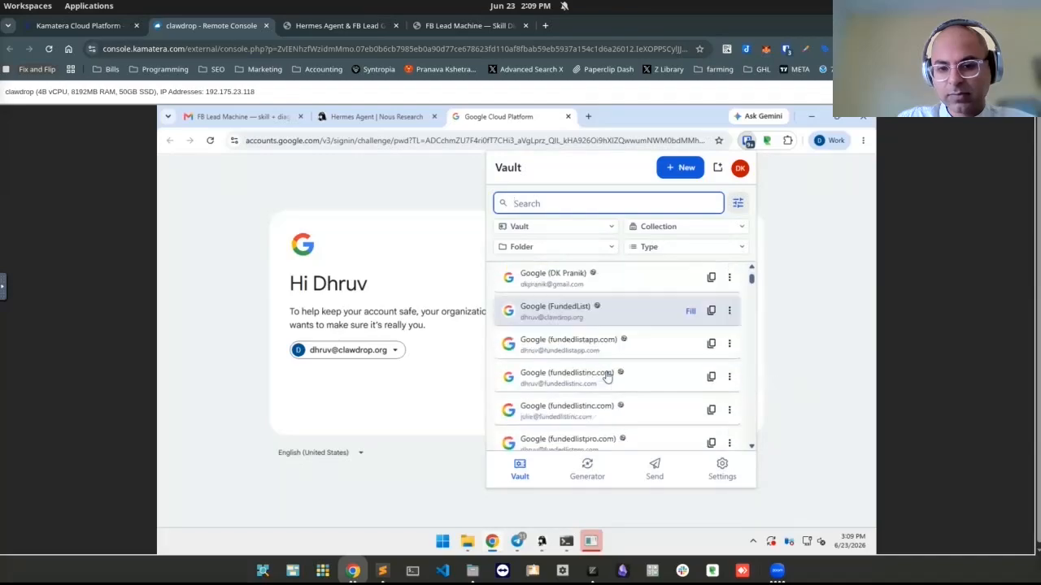
pyautogui.scroll(2, 608, 377)
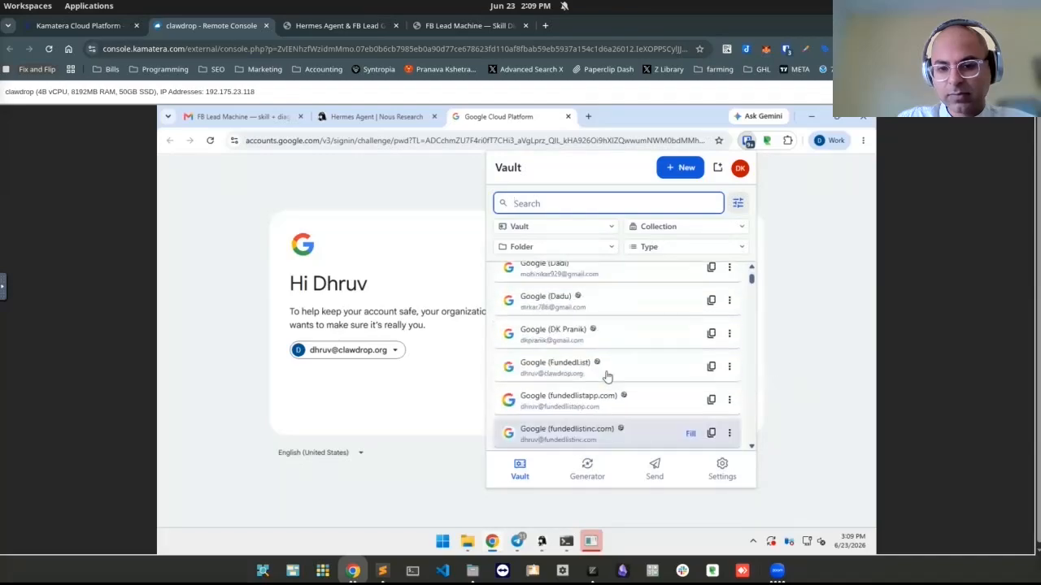
pyautogui.click(691, 400)
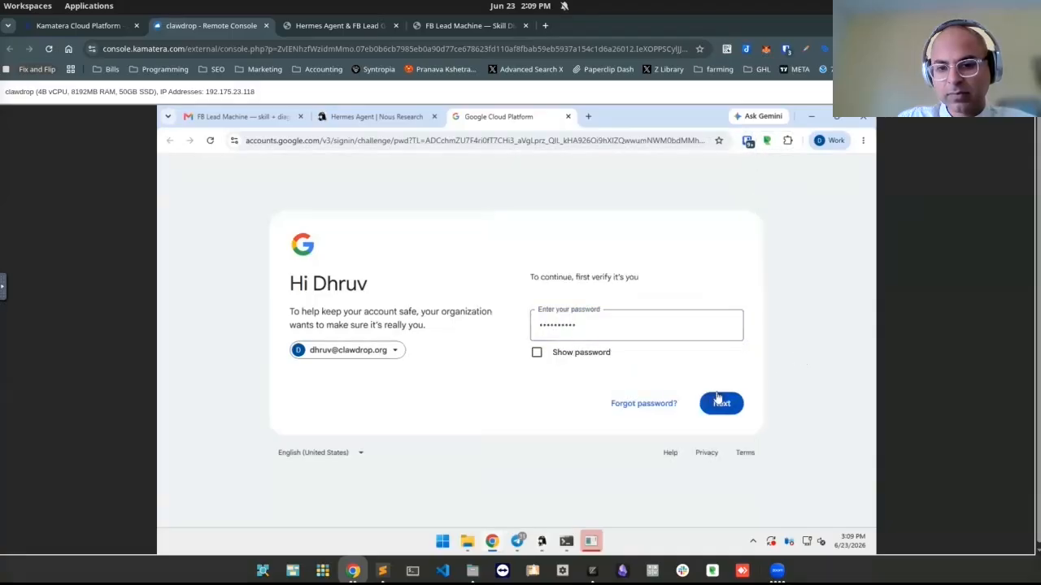
pyautogui.click(721, 403)
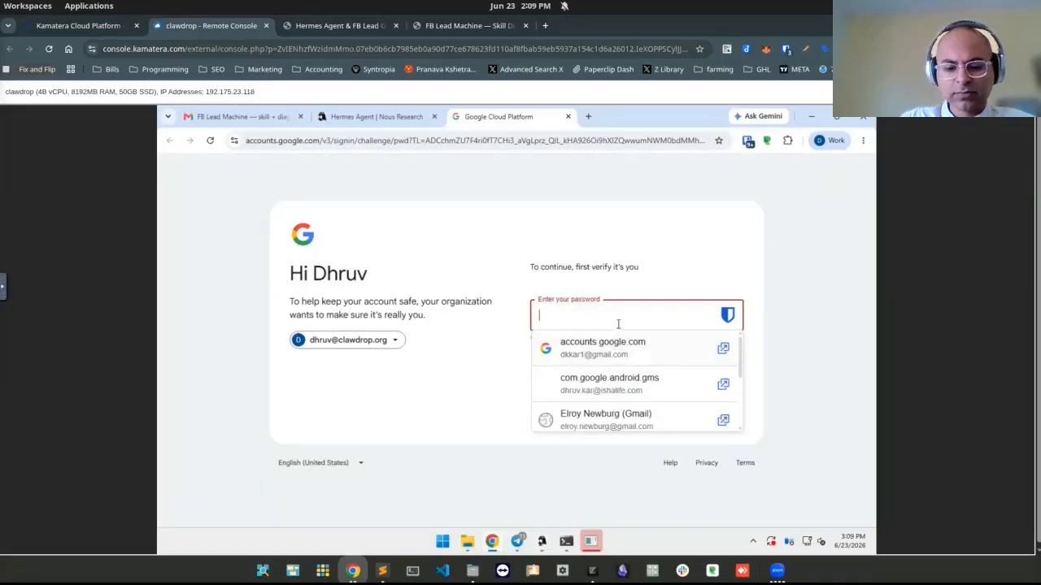
# Search the vault for google.com and copy the Google (FundedList) login's password.
pyautogui.click(747, 142)
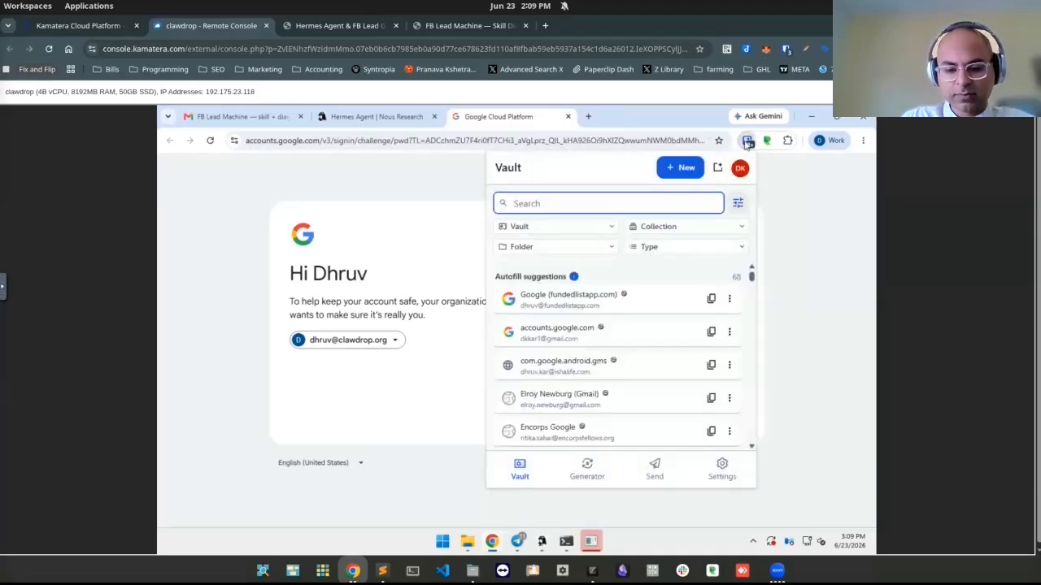
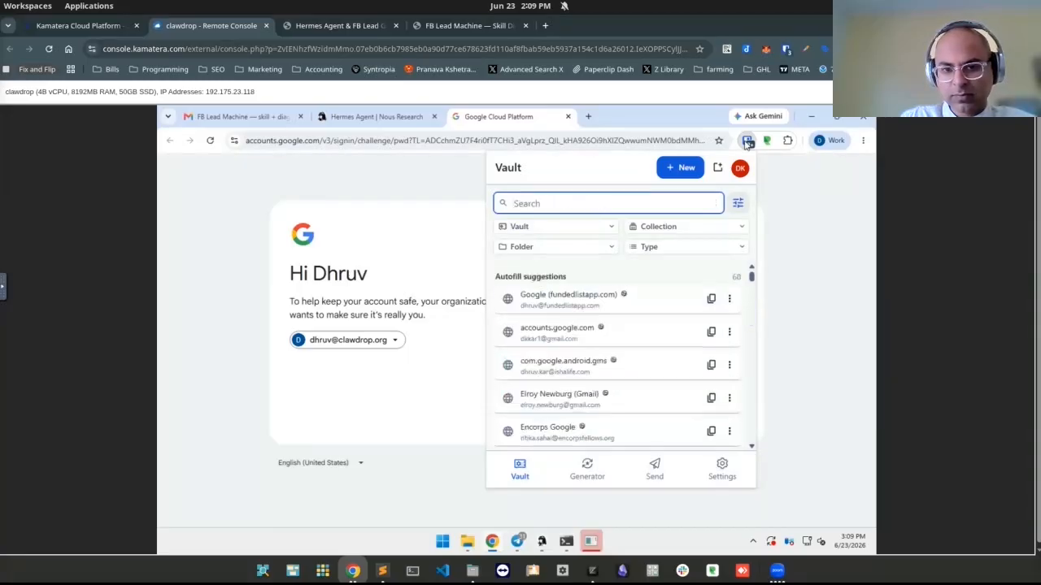
pyautogui.write('google.com')
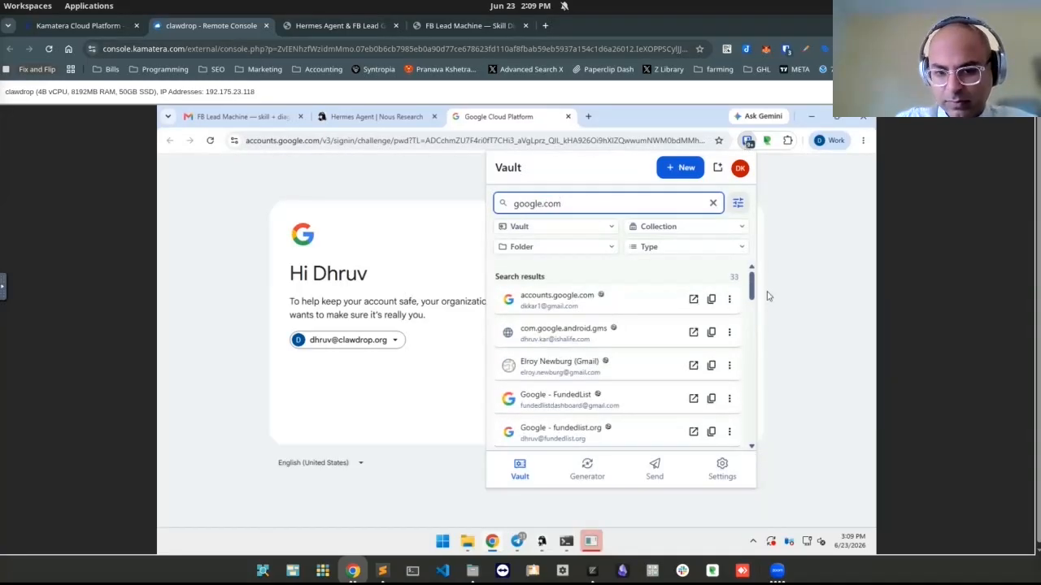
pyautogui.scroll(-2, 677, 358)
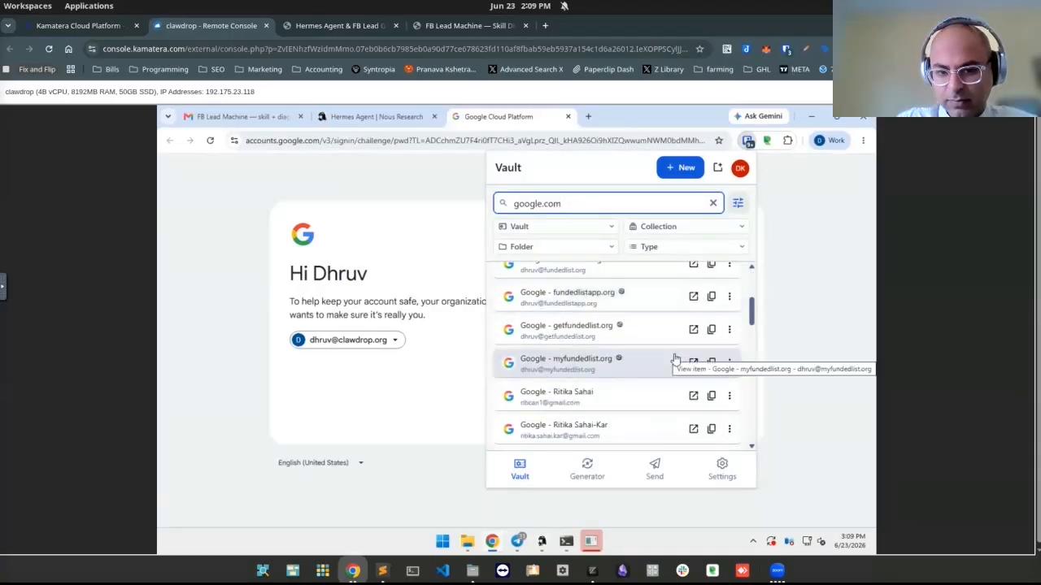
pyautogui.scroll(-1, 662, 379)
pyautogui.scroll(-3, 663, 381)
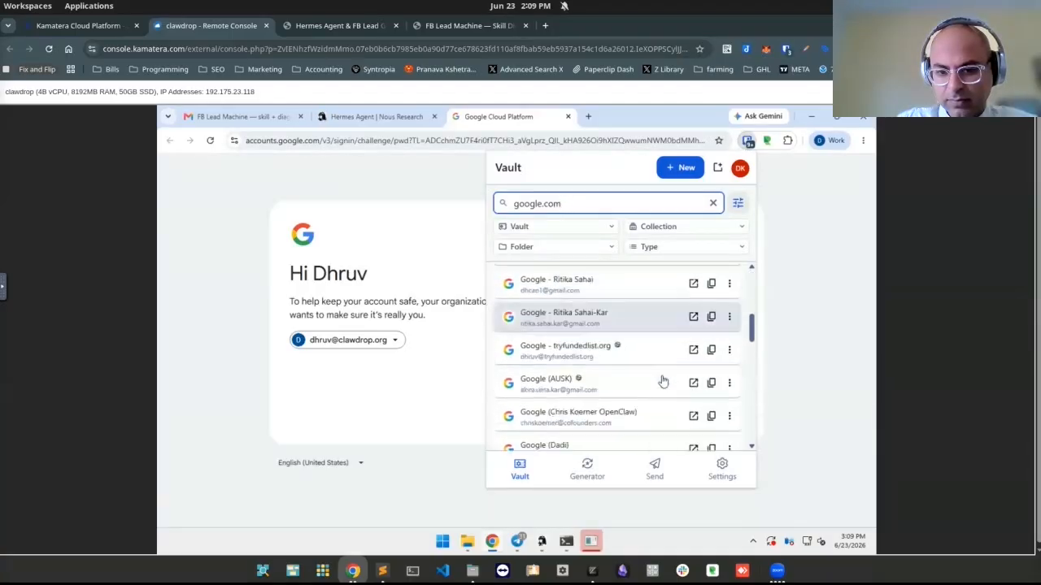
pyautogui.scroll(-5, 663, 379)
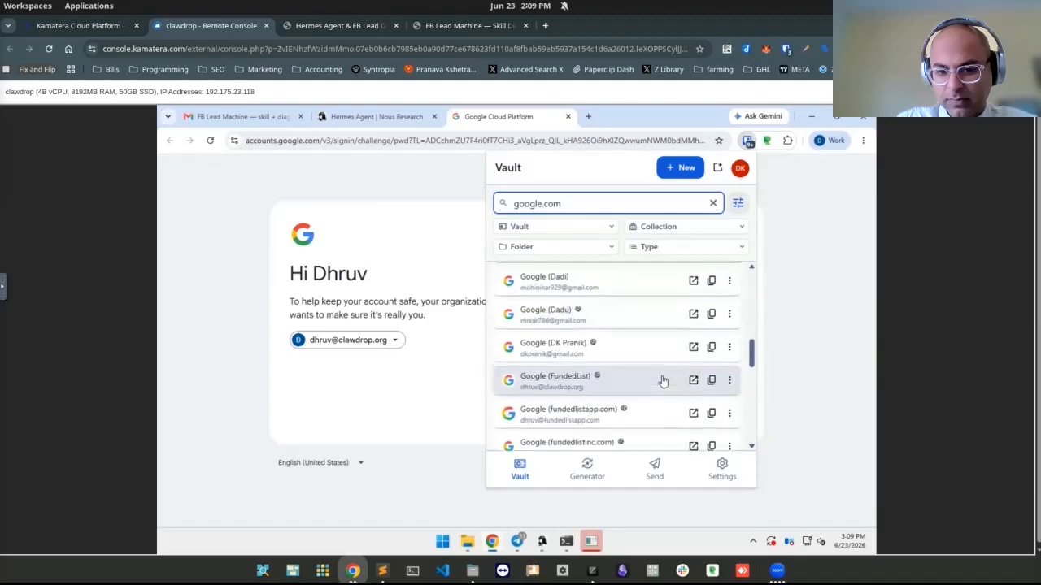
pyautogui.scroll(-3, 662, 379)
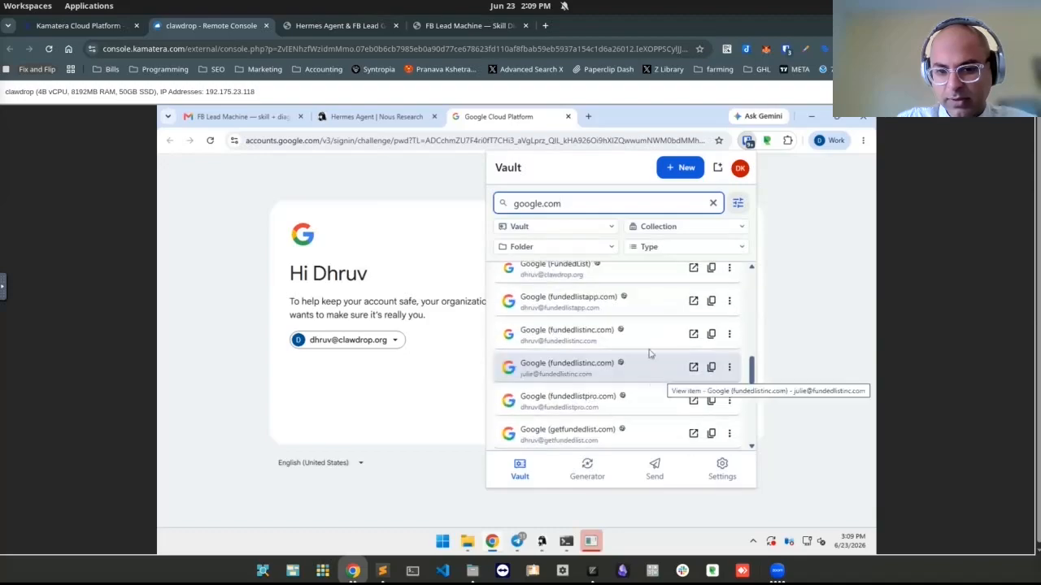
pyautogui.scroll(-5, 648, 387)
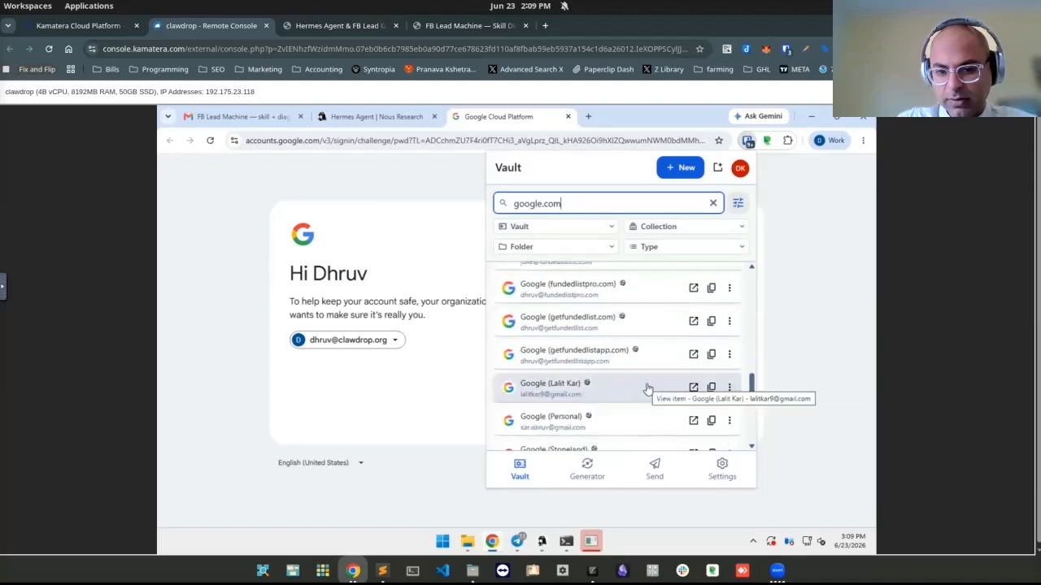
pyautogui.scroll(-4, 648, 389)
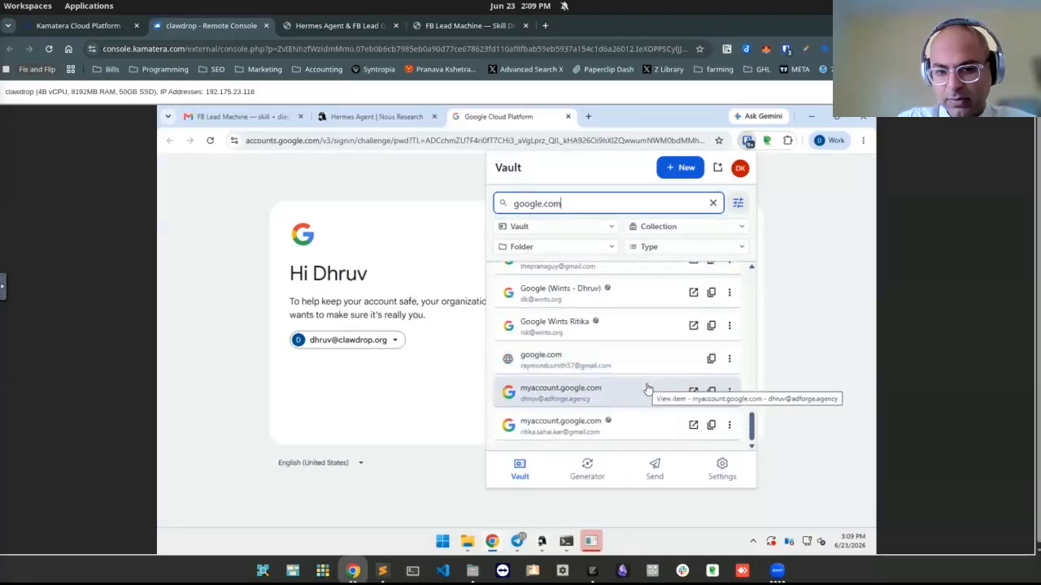
pyautogui.scroll(3, 648, 389)
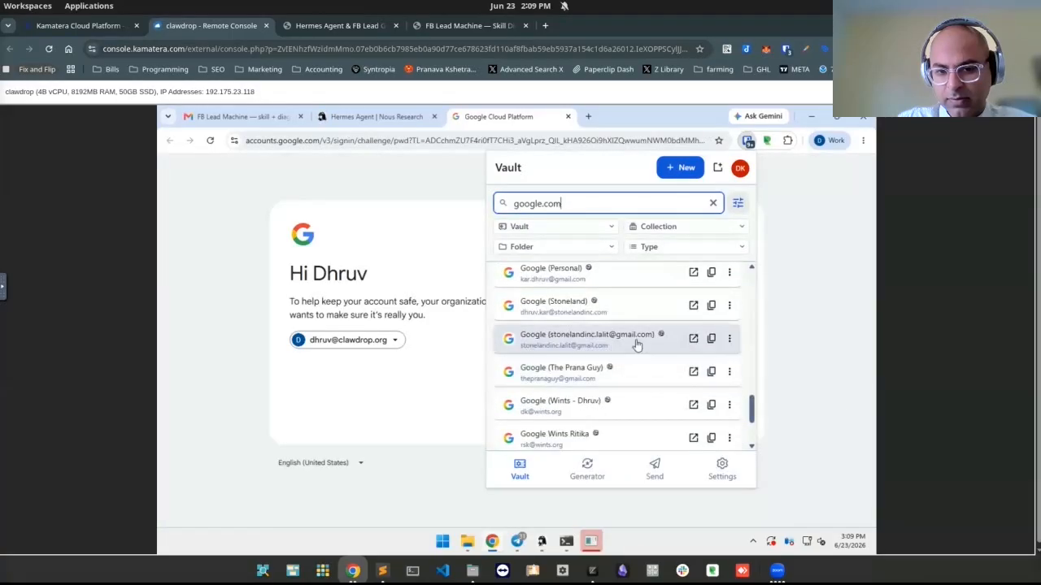
pyautogui.scroll(2, 637, 350)
pyautogui.scroll(3, 637, 345)
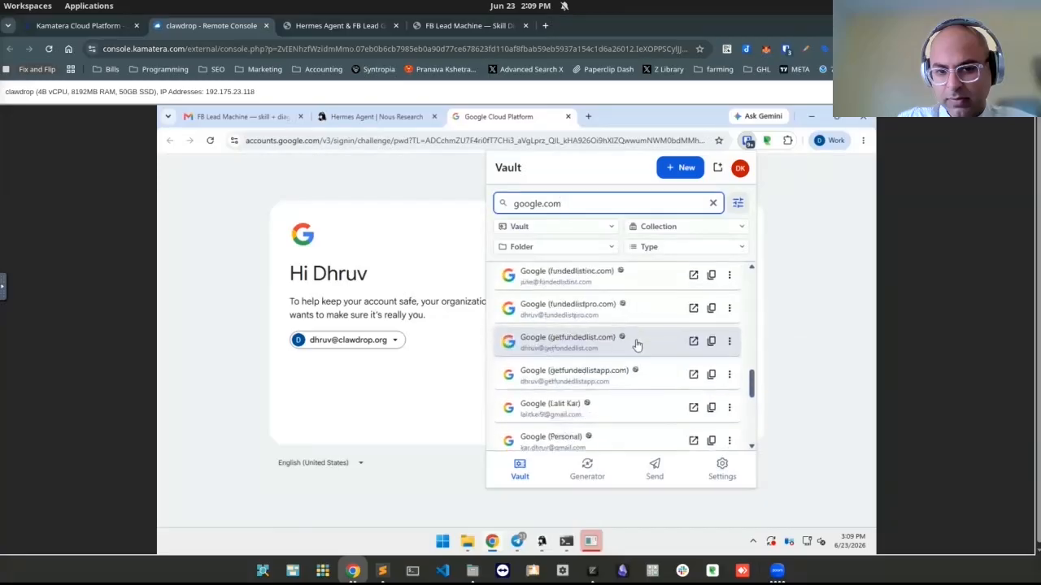
pyautogui.scroll(3, 637, 344)
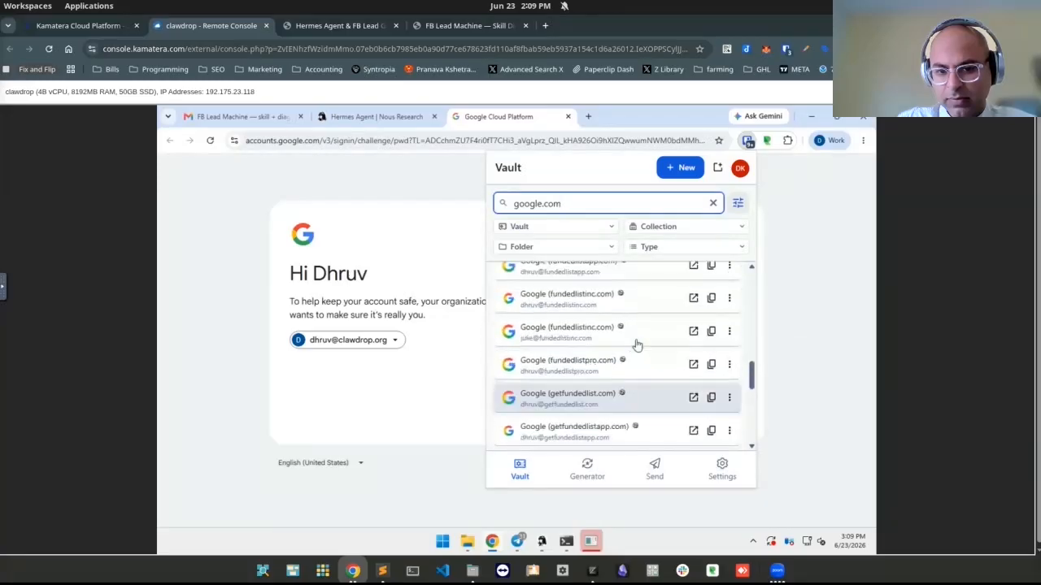
pyautogui.scroll(2, 637, 345)
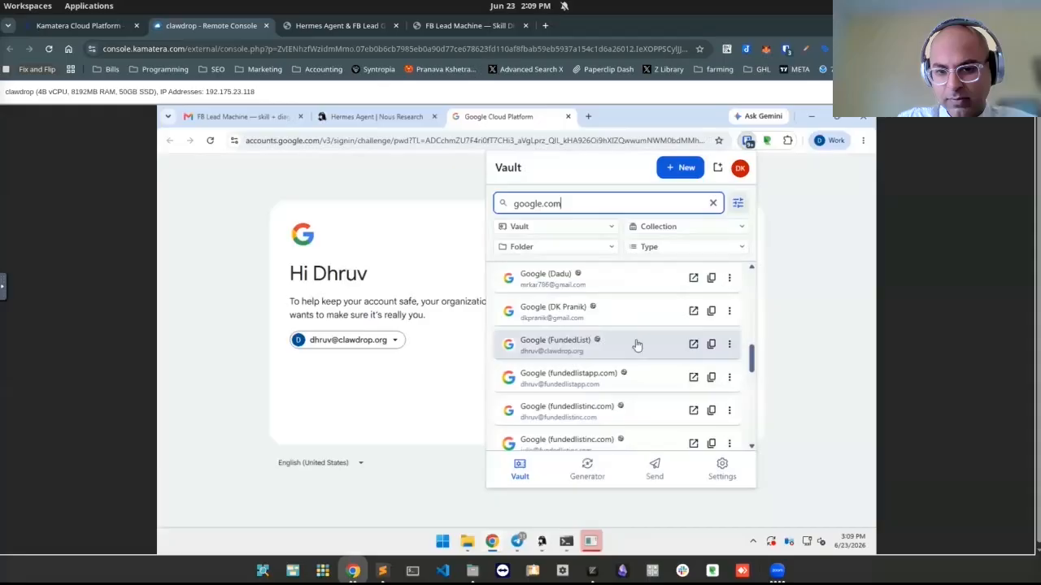
pyautogui.click(712, 345)
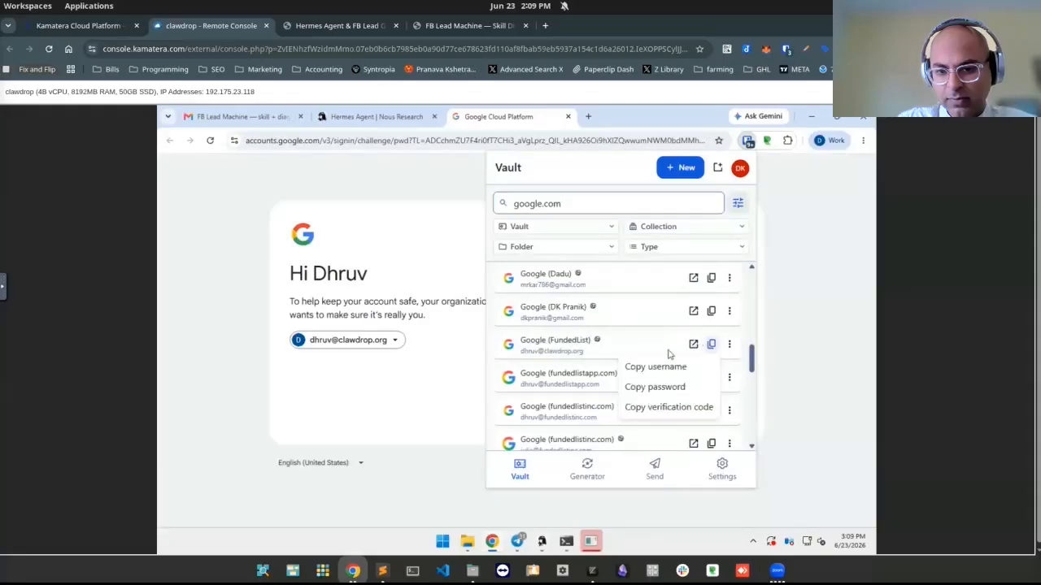
pyautogui.click(666, 382)
# Paste the copied password into the Google password field and submit it.
pyautogui.scroll(5, 663, 356)
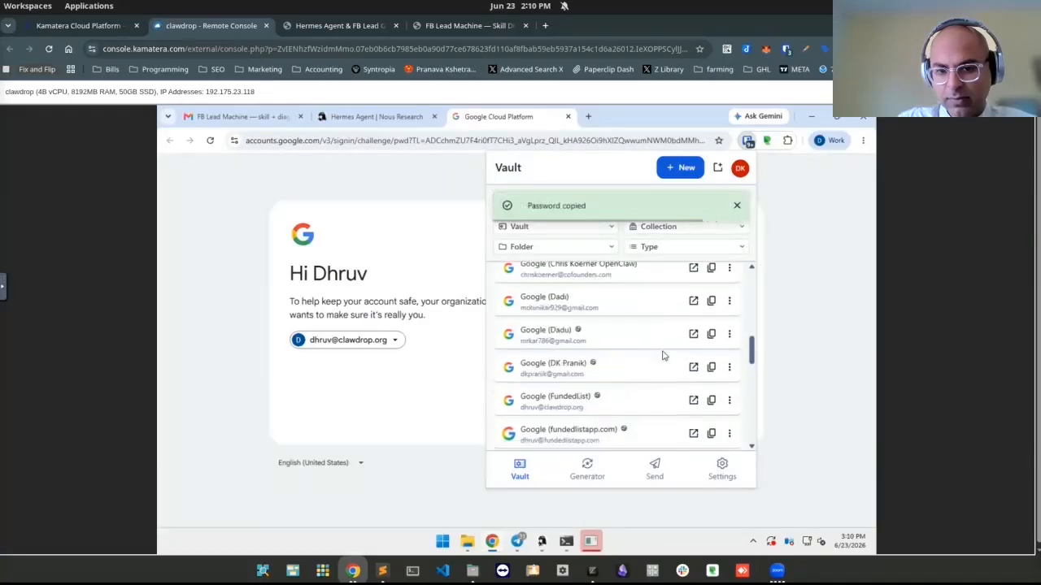
pyautogui.scroll(6, 664, 355)
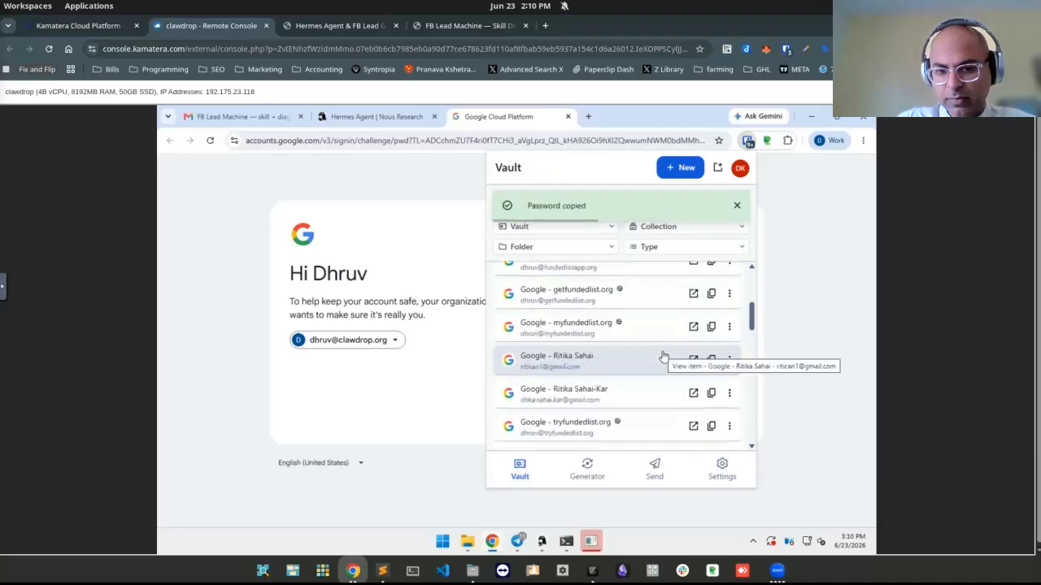
pyautogui.scroll(1, 664, 356)
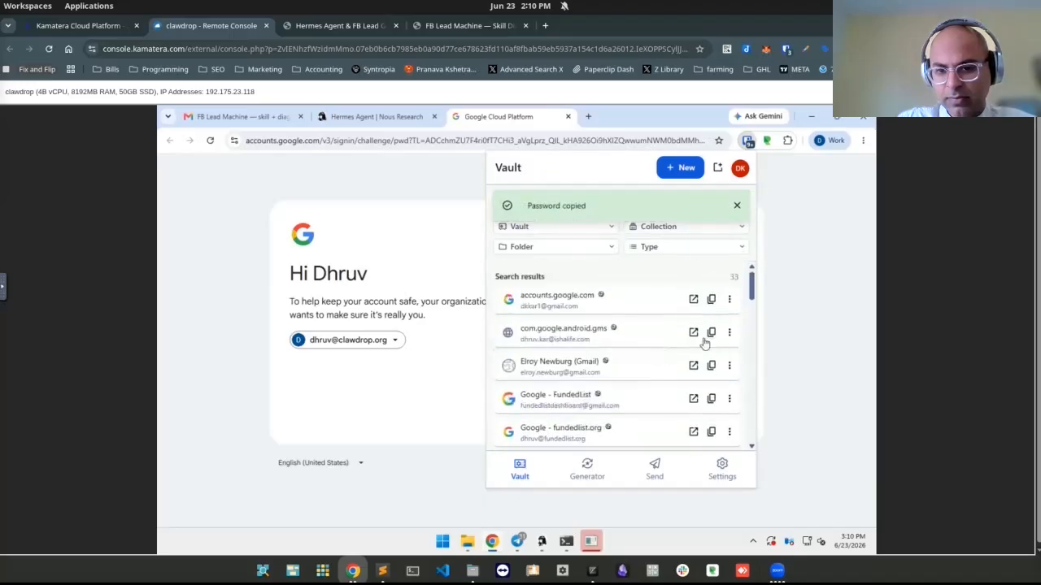
pyautogui.click(783, 326)
pyautogui.click(643, 323)
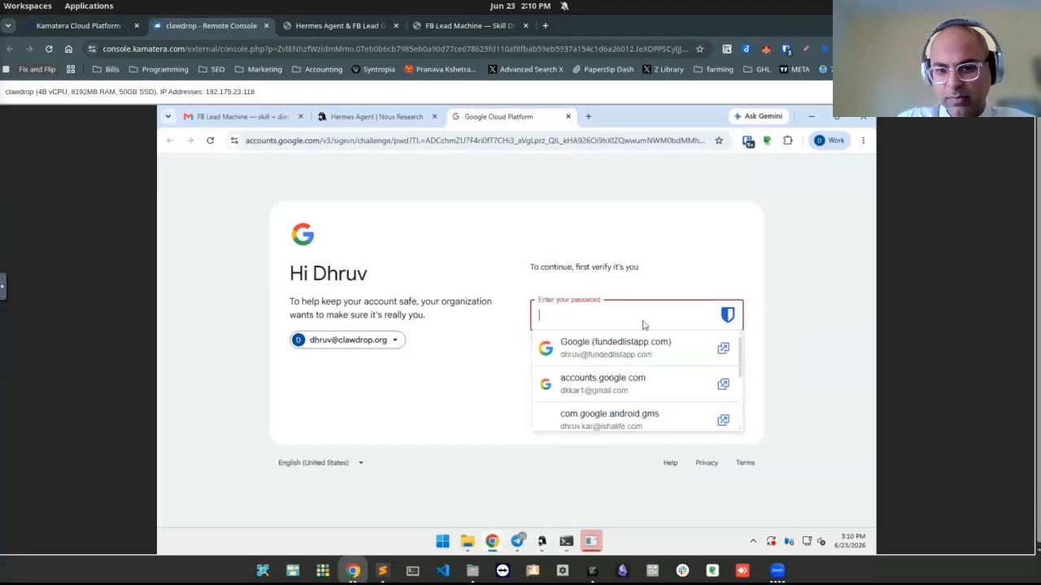
pyautogui.rightClick(641, 322)
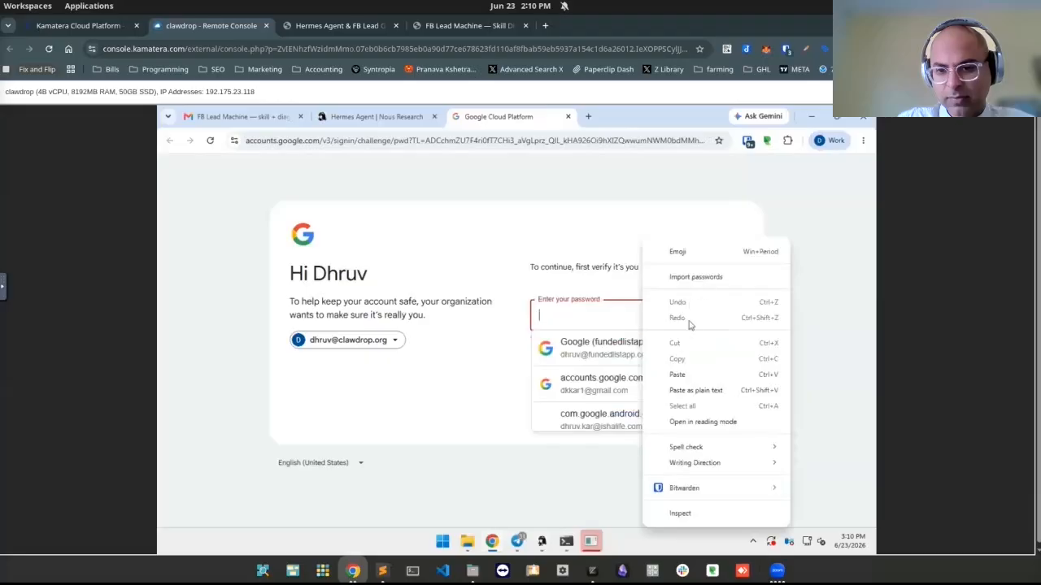
pyautogui.click(676, 374)
pyautogui.click(719, 419)
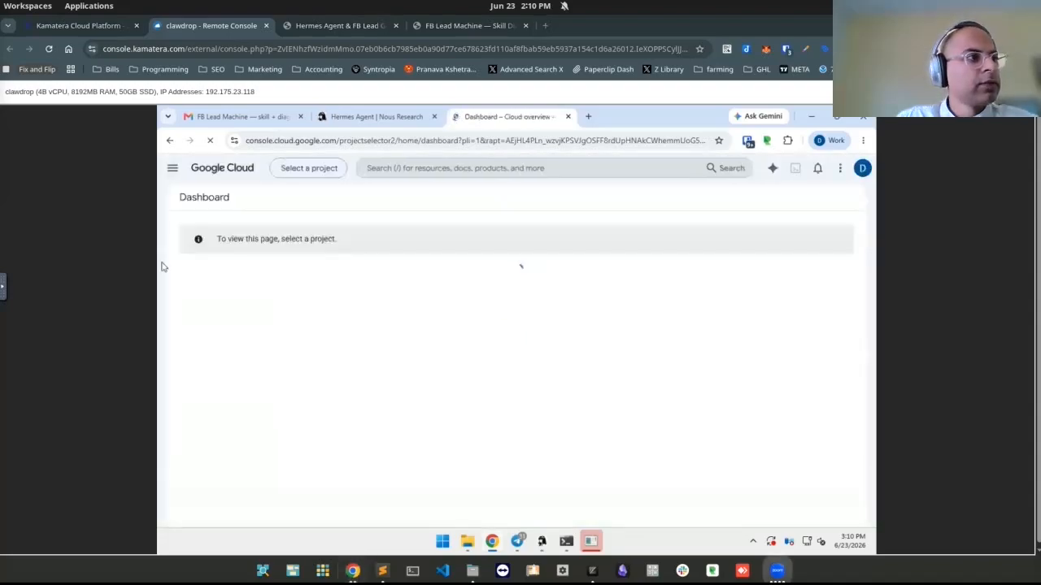
# Bring the Google Cloud dashboard back from behind the Hermes chat and start a new project.
pyautogui.moveTo(162, 268)
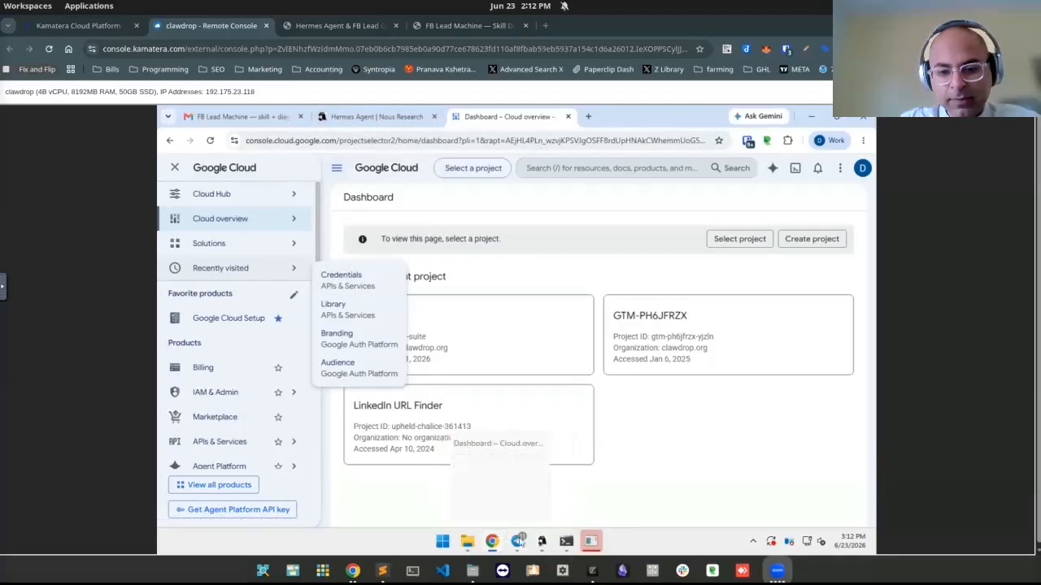
pyautogui.click(542, 542)
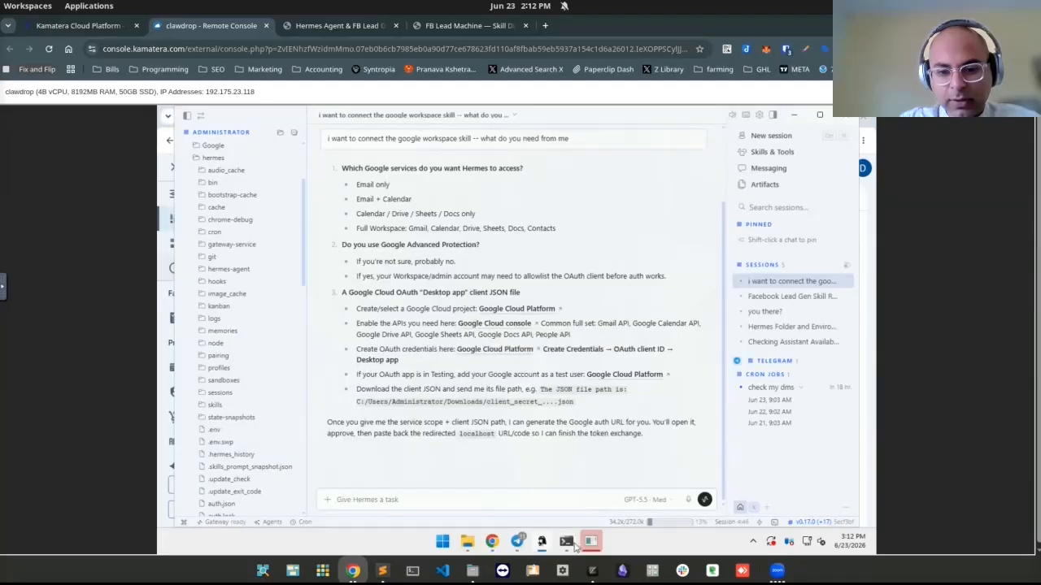
pyautogui.click(502, 542)
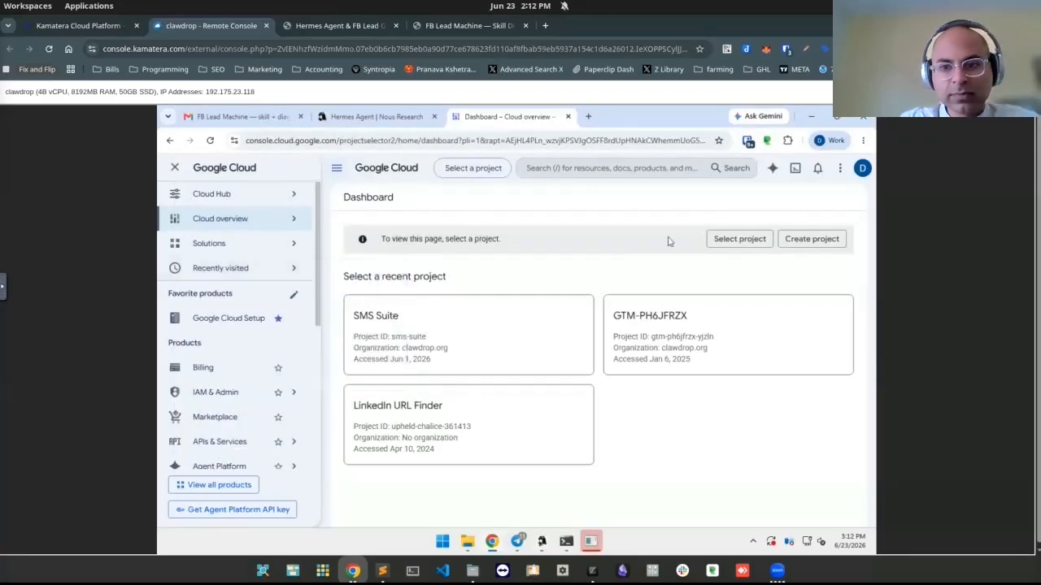
pyautogui.click(801, 246)
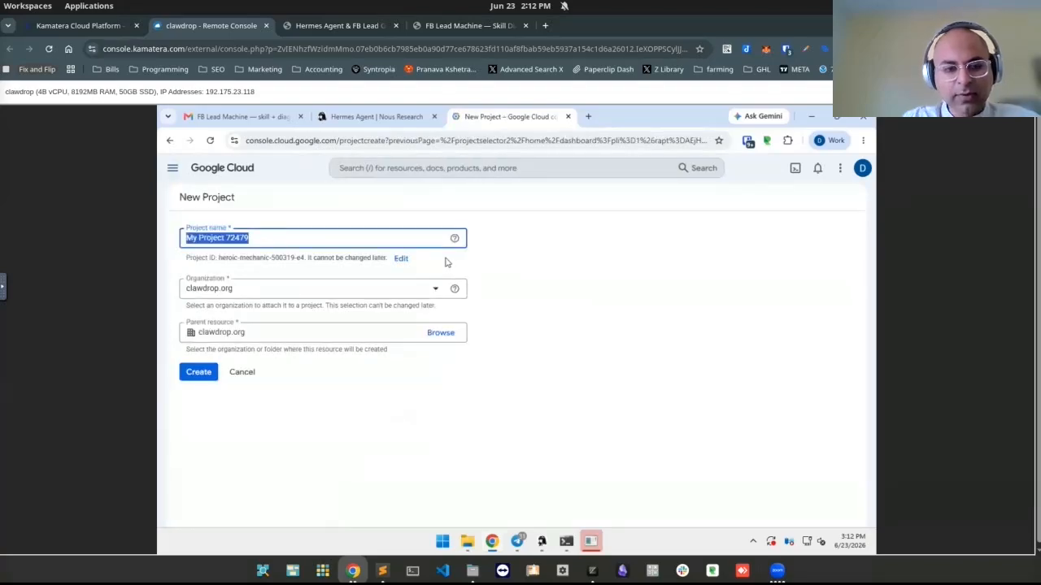
# Create the Google Cloud project 'hermes-demo' and go back to the Hermes setup instructions.
pyautogui.write('hermes-demo')
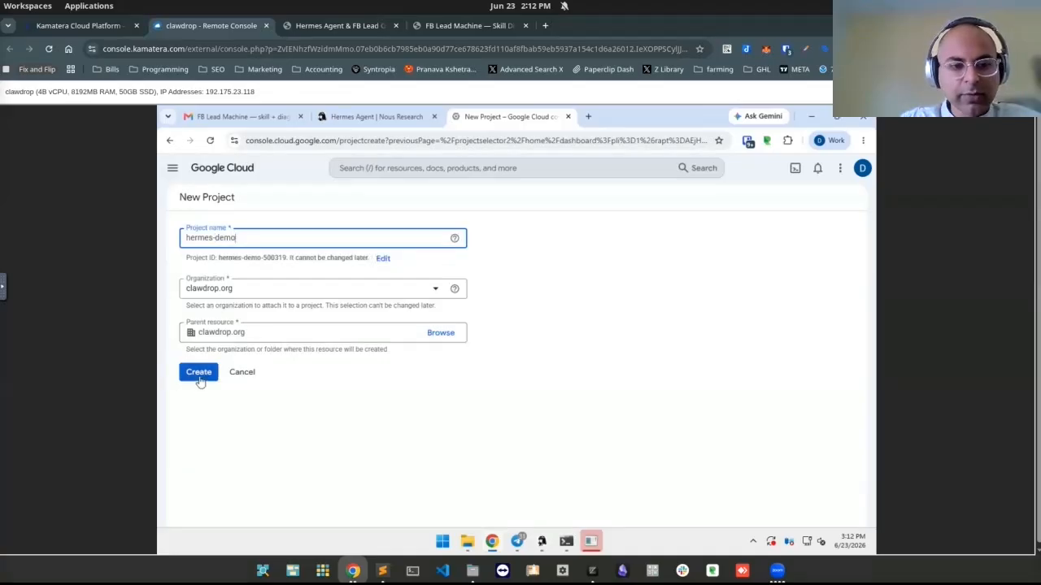
pyautogui.click(199, 379)
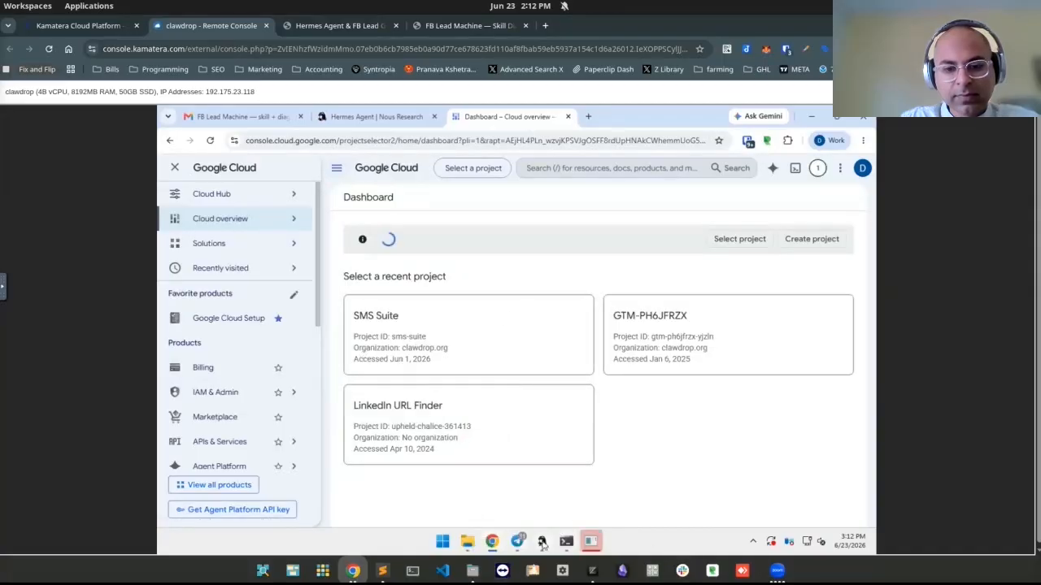
pyautogui.click(543, 544)
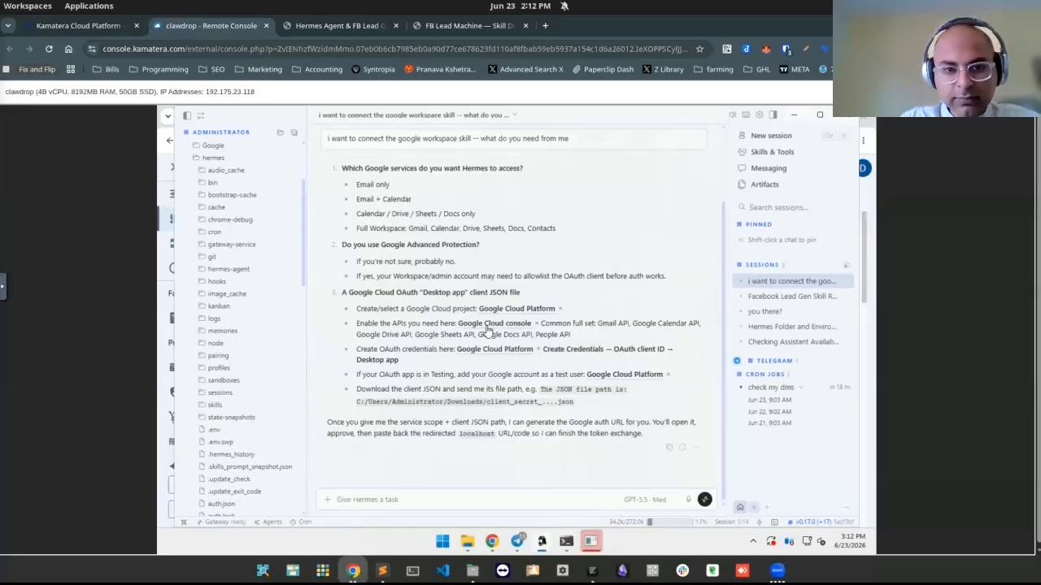
# Open the Cloud console from Hermes's link and search the API Library for 'gmail api'.
pyautogui.click(488, 325)
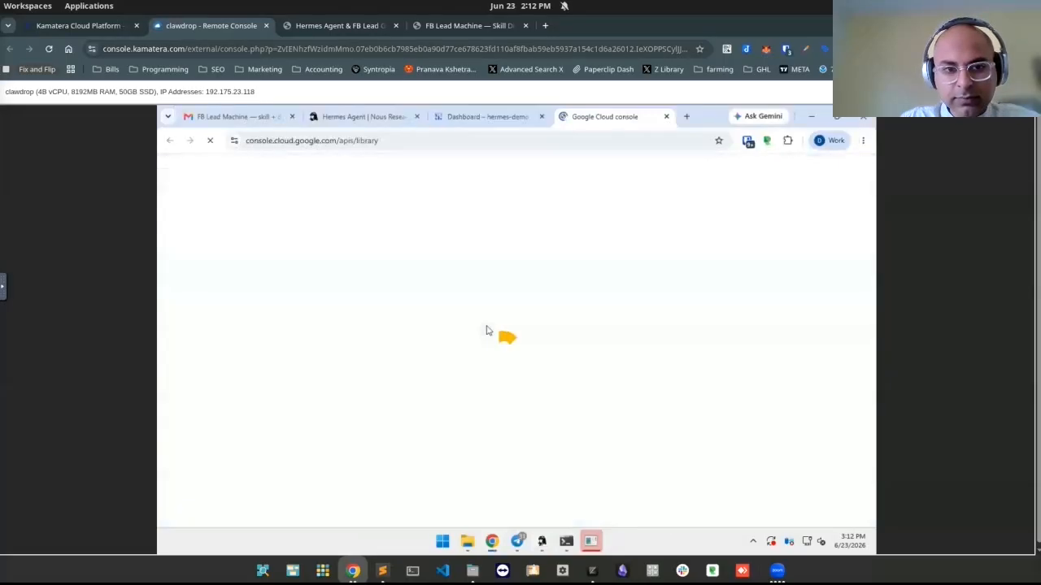
pyautogui.click(502, 119)
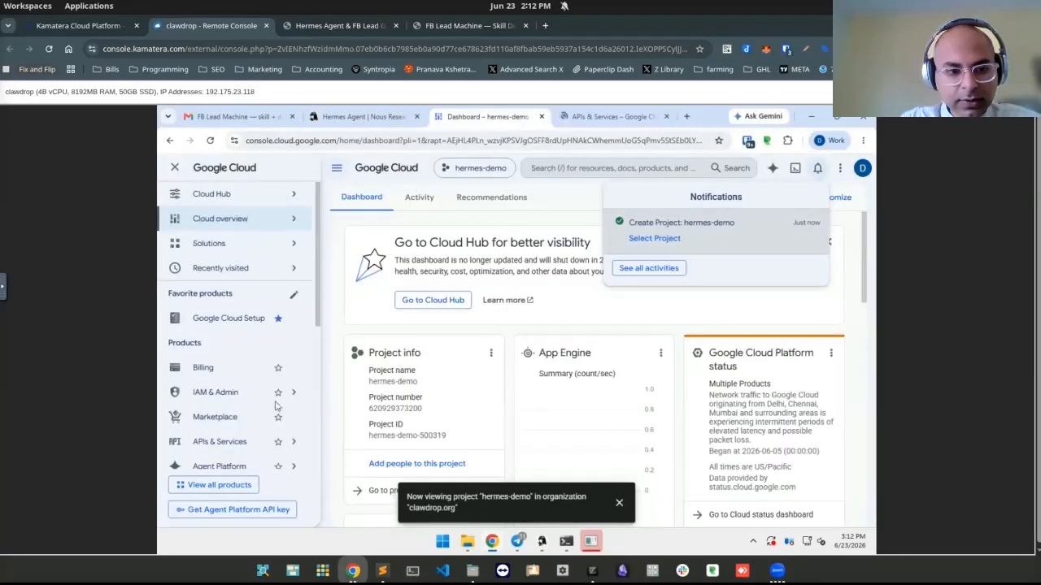
pyautogui.click(625, 116)
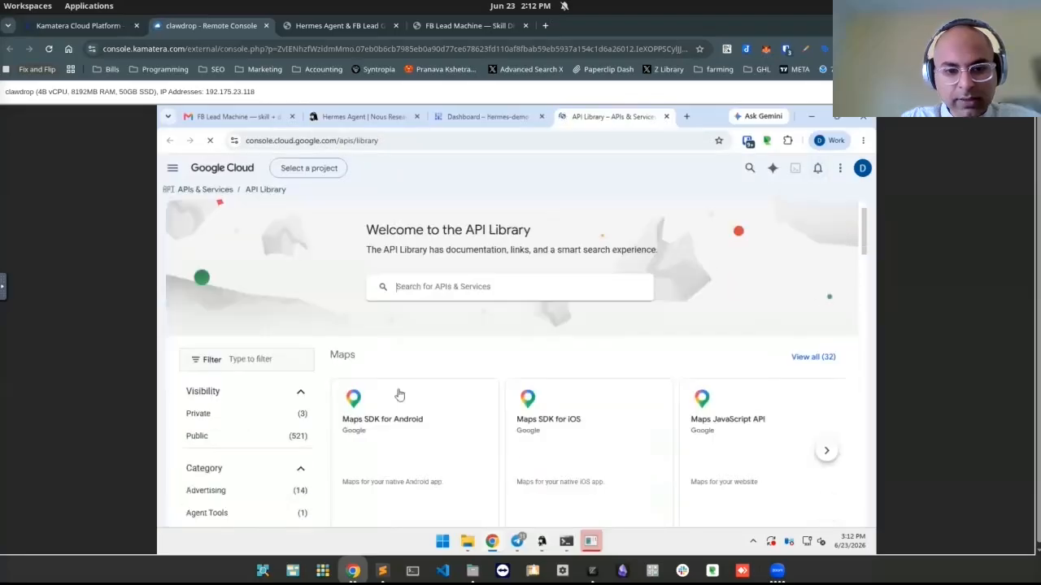
pyautogui.click(458, 287)
pyautogui.write('gmail')
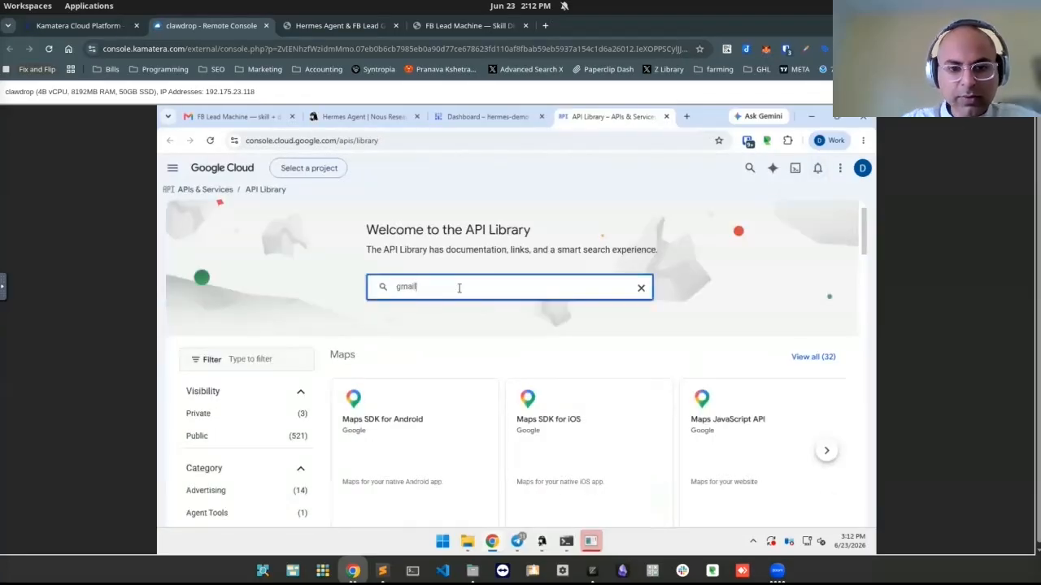
pyautogui.click(448, 330)
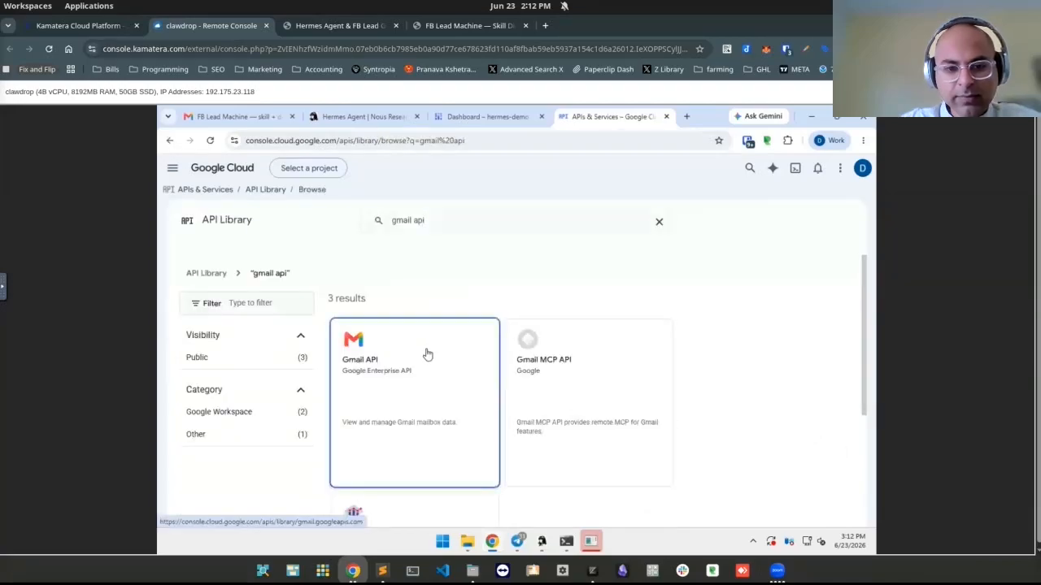
pyautogui.scroll(-4, 520, 344)
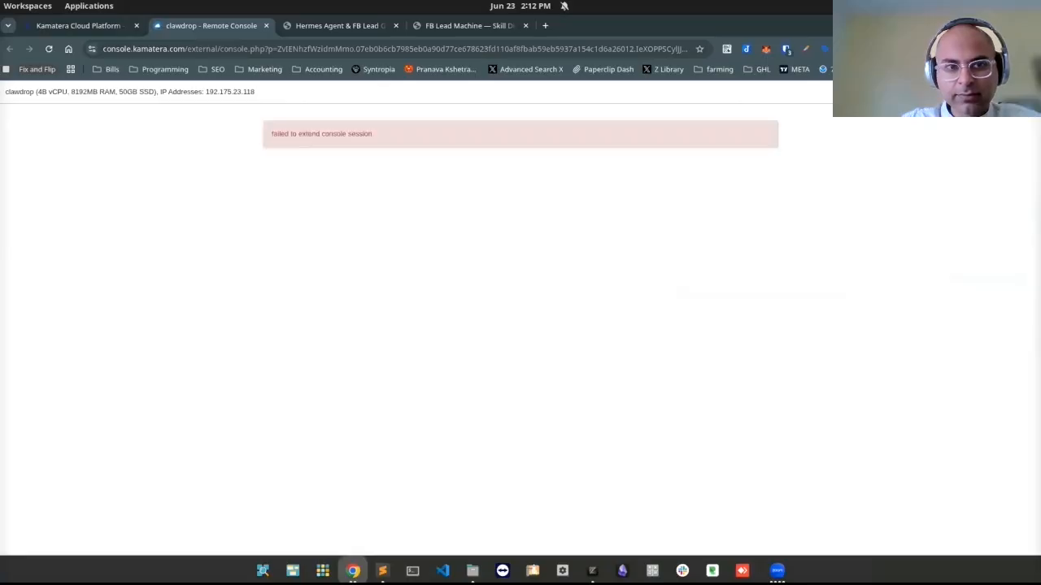
# Close the failed console tab and reopen the clawdrop server's Console from its Actions menu.
pyautogui.click(265, 25)
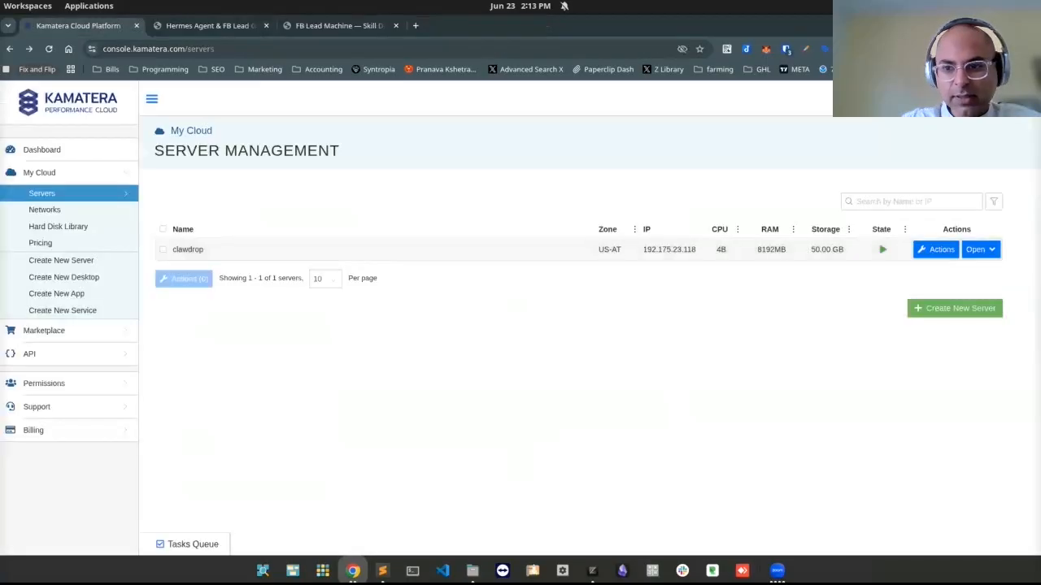
pyautogui.click(937, 249)
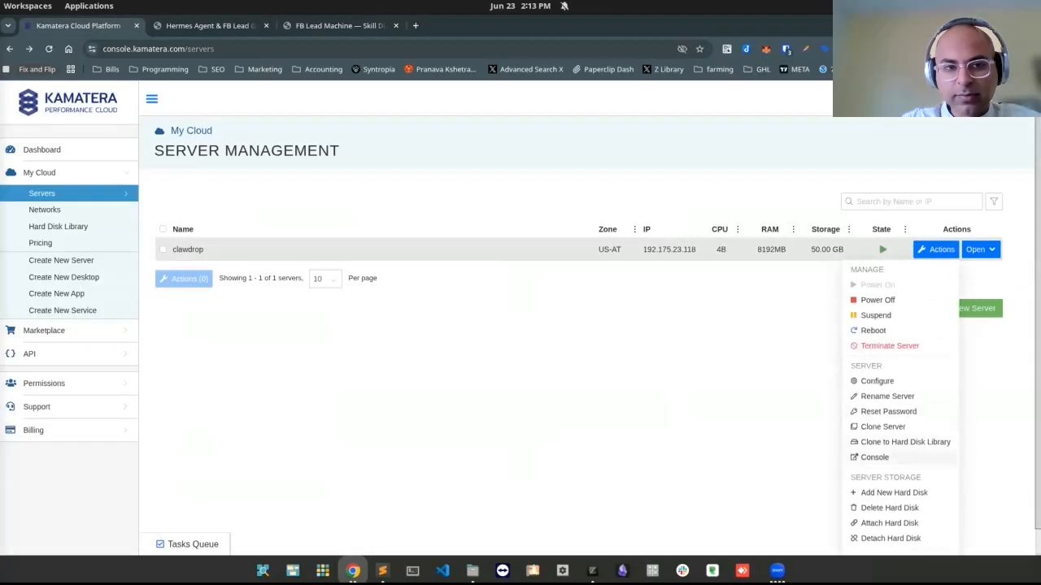
pyautogui.click(874, 457)
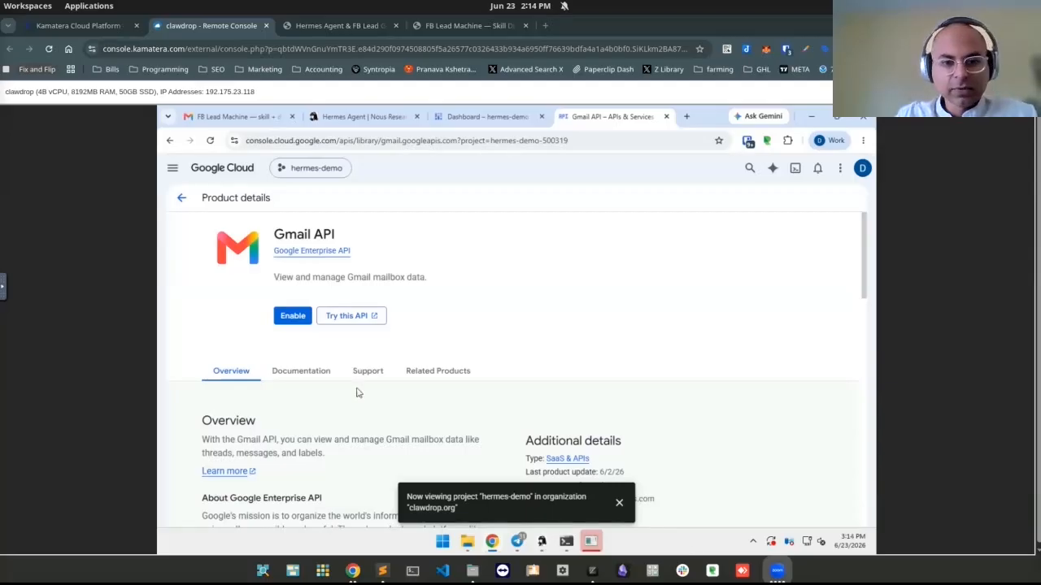
# Enable the Gmail API for hermes-demo, then return to Hermes's OAuth setup instructions.
pyautogui.click(299, 318)
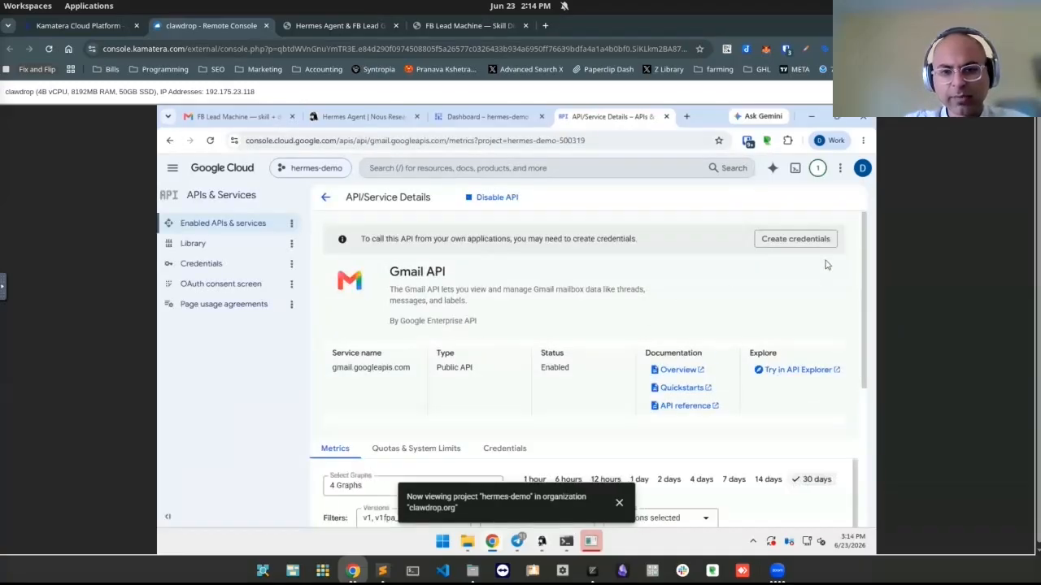
pyautogui.moveTo(520, 548)
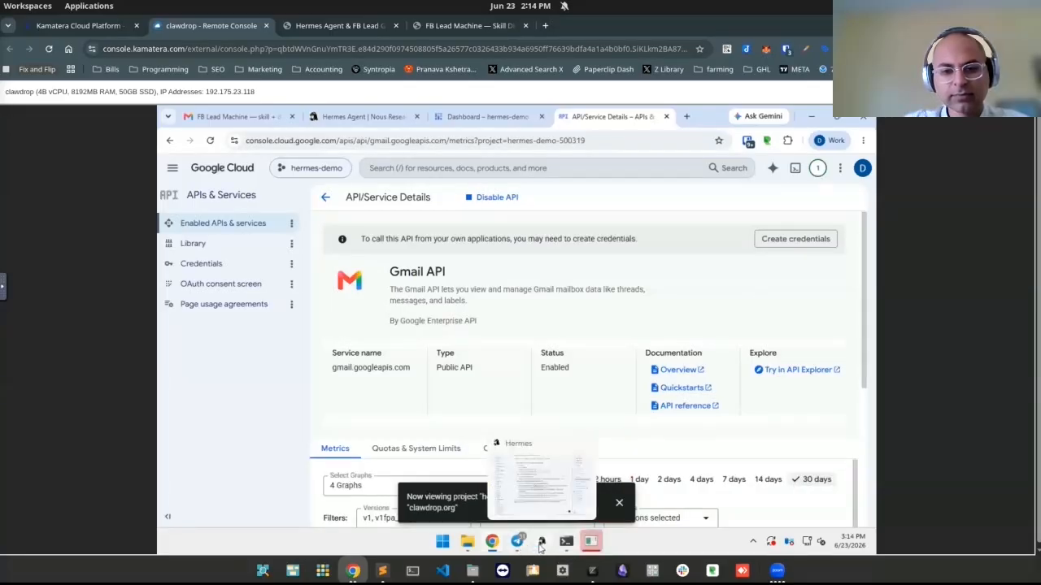
pyautogui.click(517, 488)
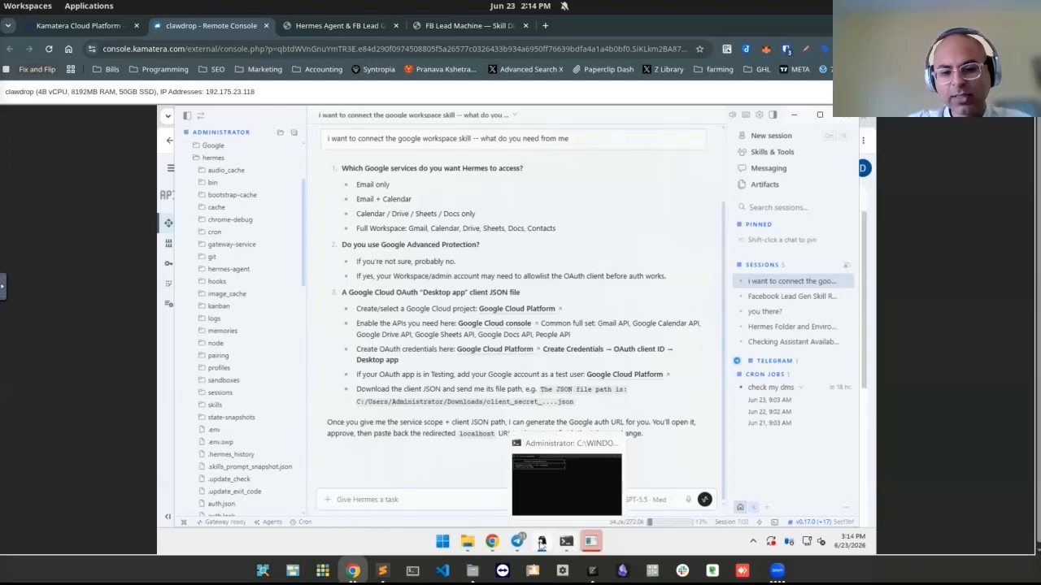
pyautogui.moveTo(502, 543)
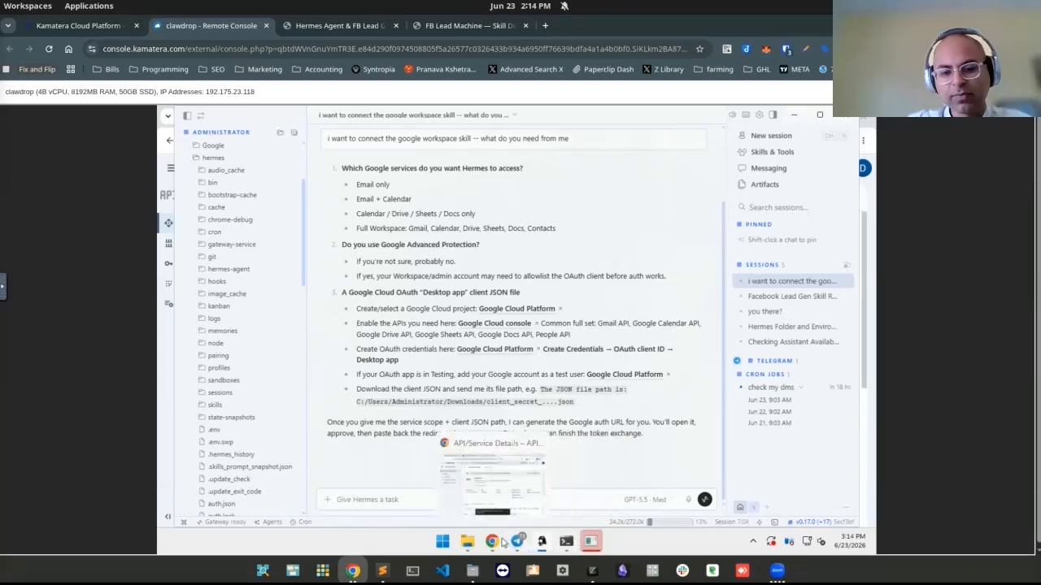
# Search the Google Cloud API Library for 'sheets' to find the Google Sheets API.
pyautogui.click(496, 543)
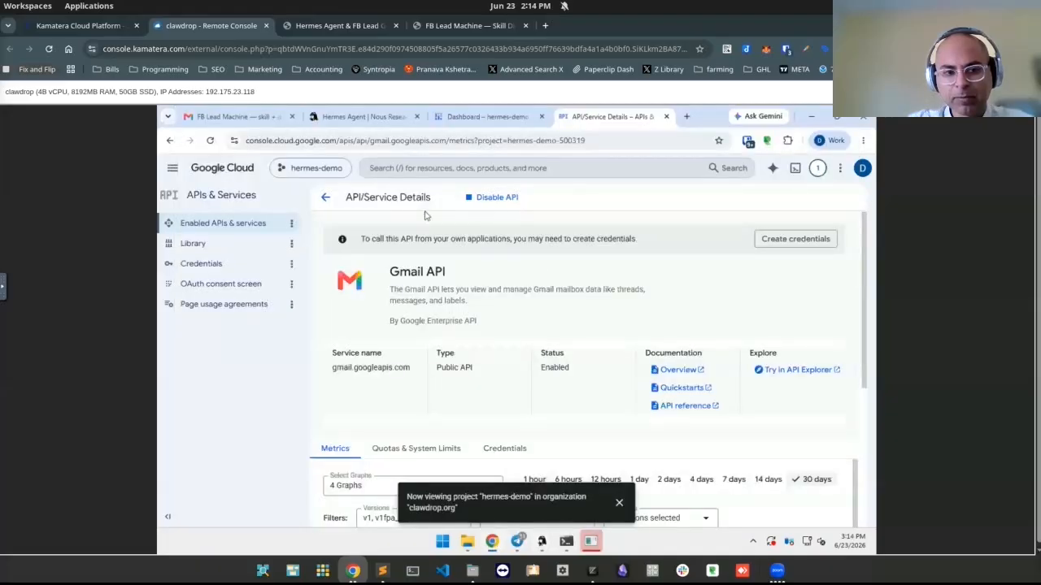
pyautogui.click(326, 201)
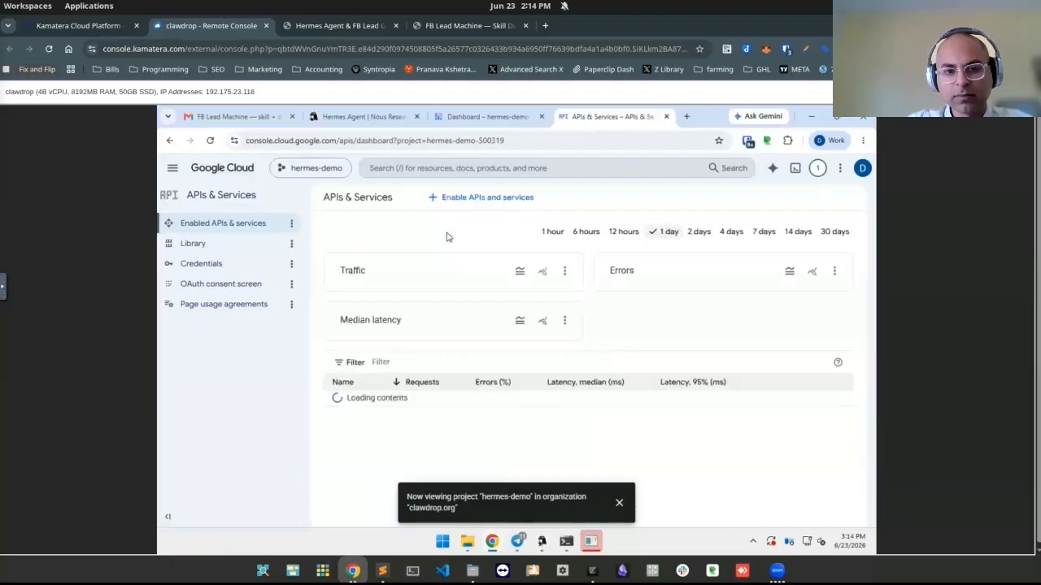
pyautogui.click(471, 202)
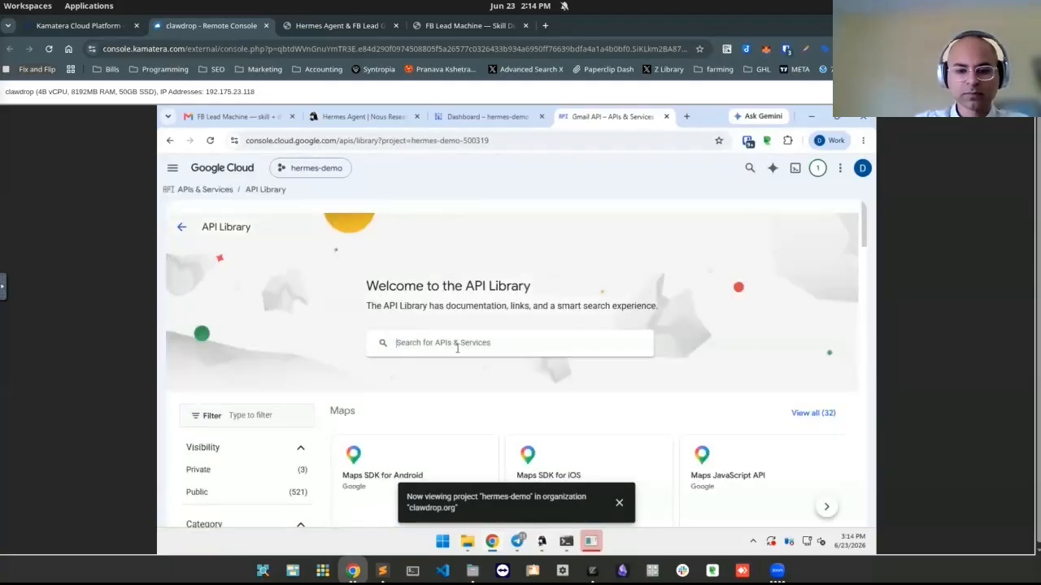
pyautogui.click(457, 345)
pyautogui.write('sheets')
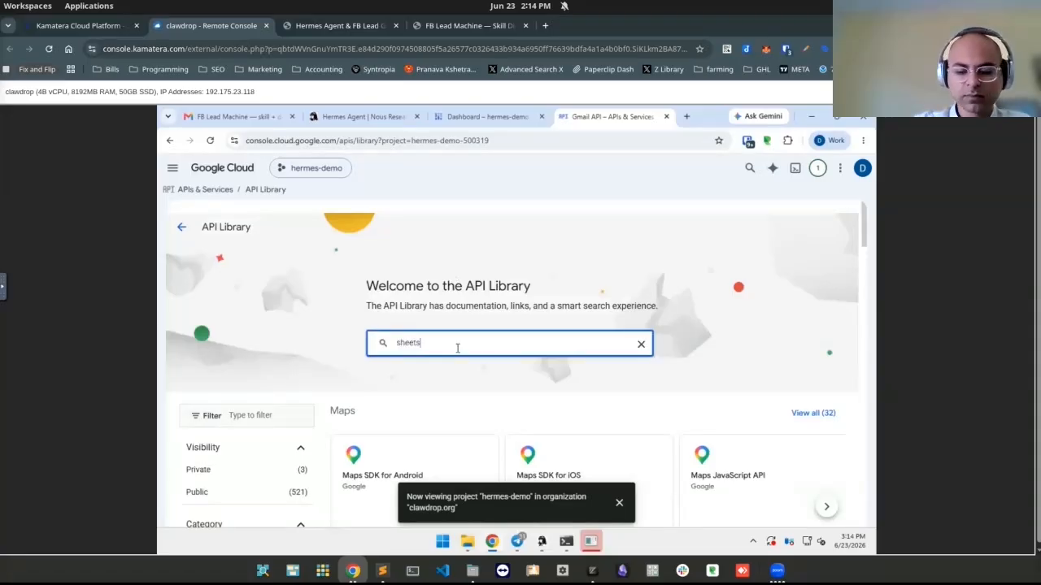
pyautogui.press('Return')
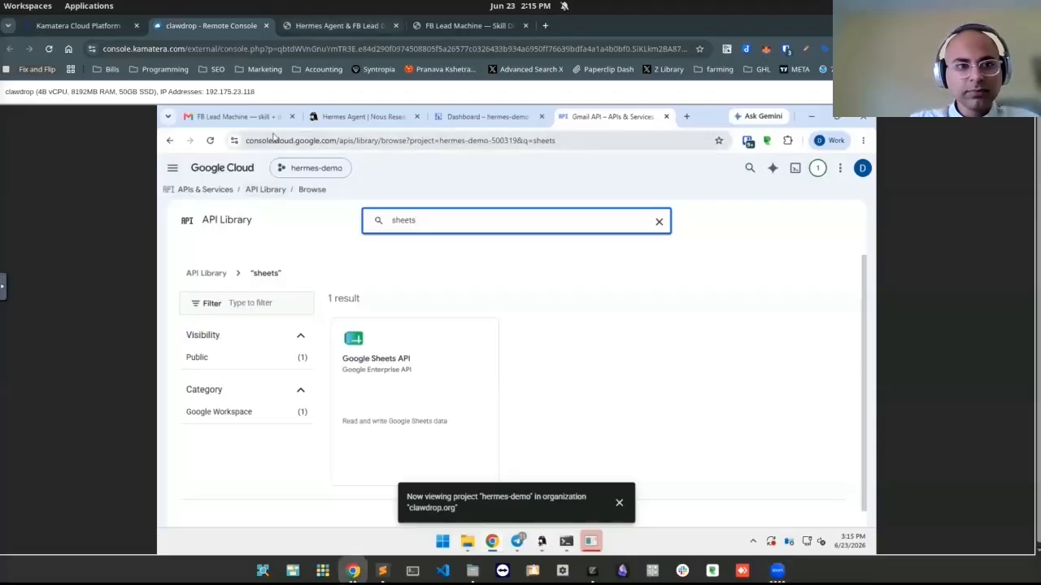
pyautogui.click(340, 26)
# Open the Hermes Agent | Nous Research website in a new browser tab.
pyautogui.click(469, 26)
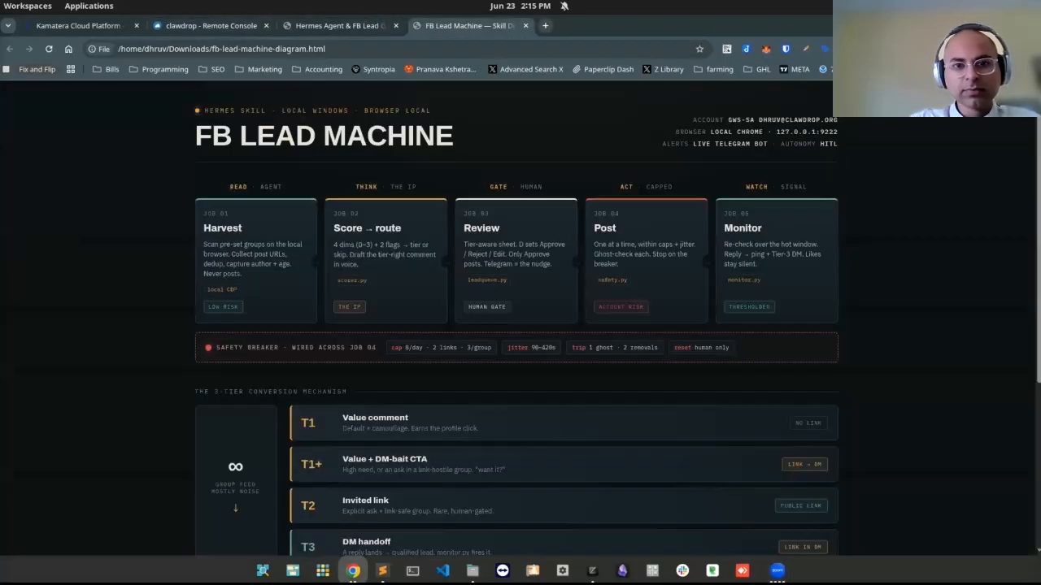
pyautogui.click(545, 25)
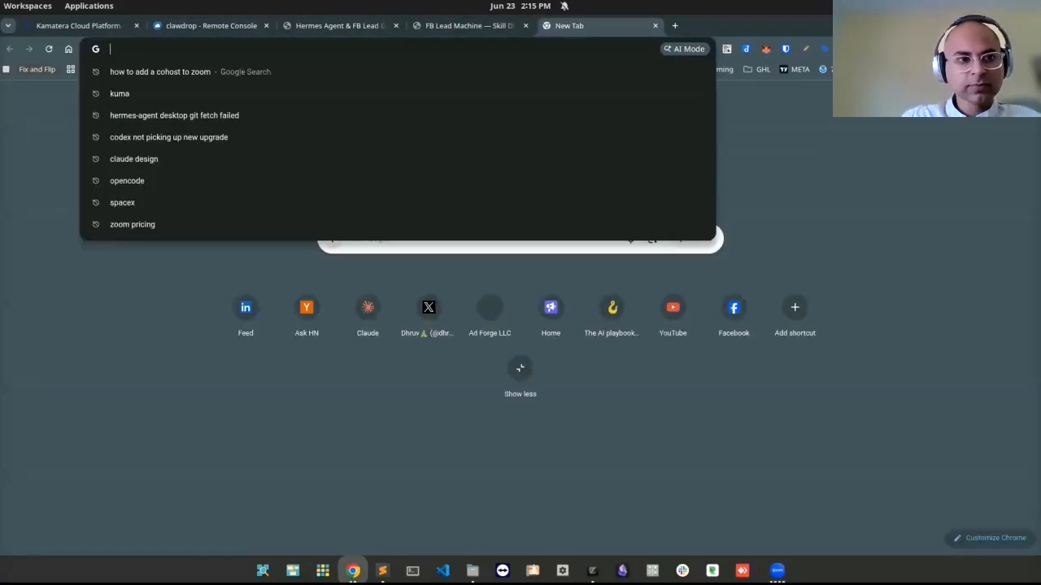
pyautogui.write('herem')
pyautogui.press('BackSpace')
pyautogui.press('BackSpace')
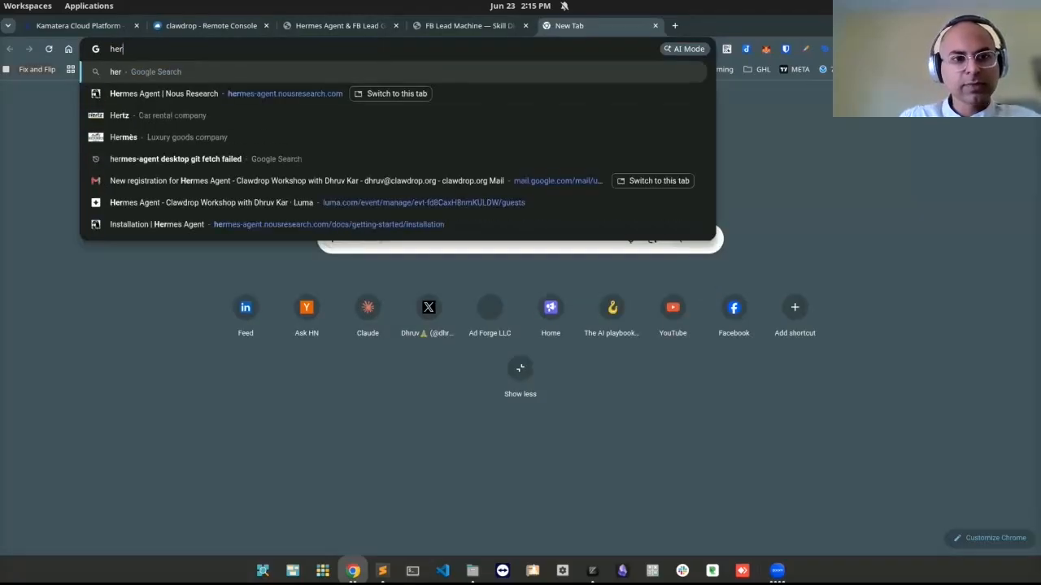
pyautogui.press('Down')
pyautogui.press('Return')
# Copy the Hermes Agent site address and return to the remote console's Google Cloud tab.
pyautogui.click(228, 49)
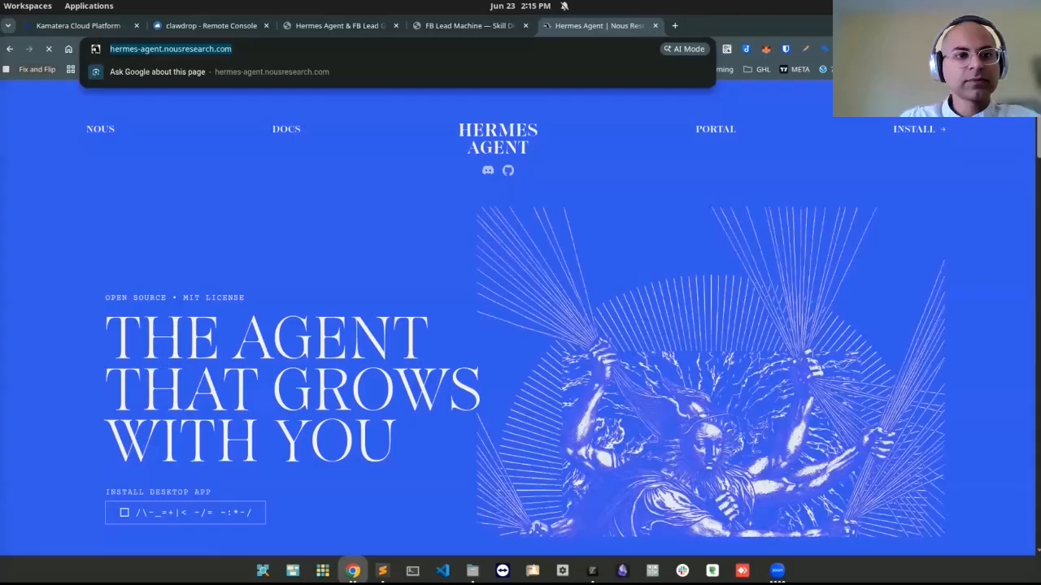
pyautogui.rightClick(213, 52)
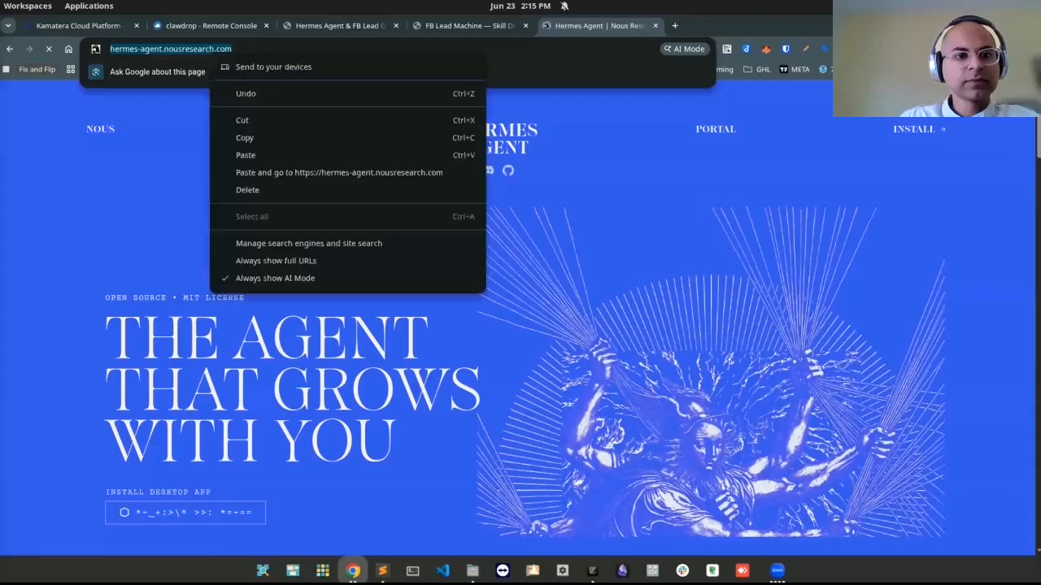
pyautogui.click(245, 137)
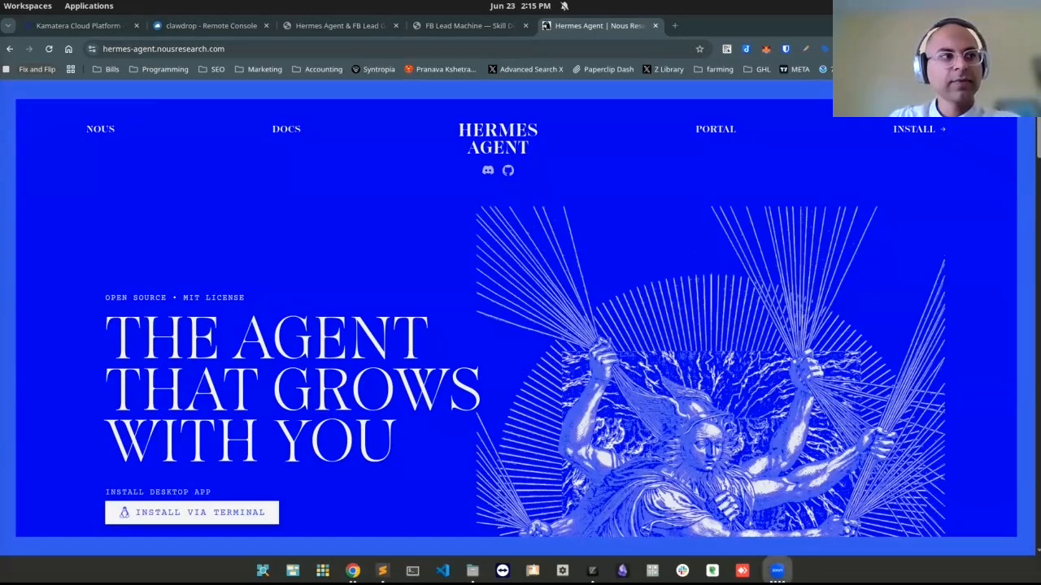
pyautogui.hotkey('ctrl', 'pageup')
pyautogui.hotkey('ctrl', 'pageup')
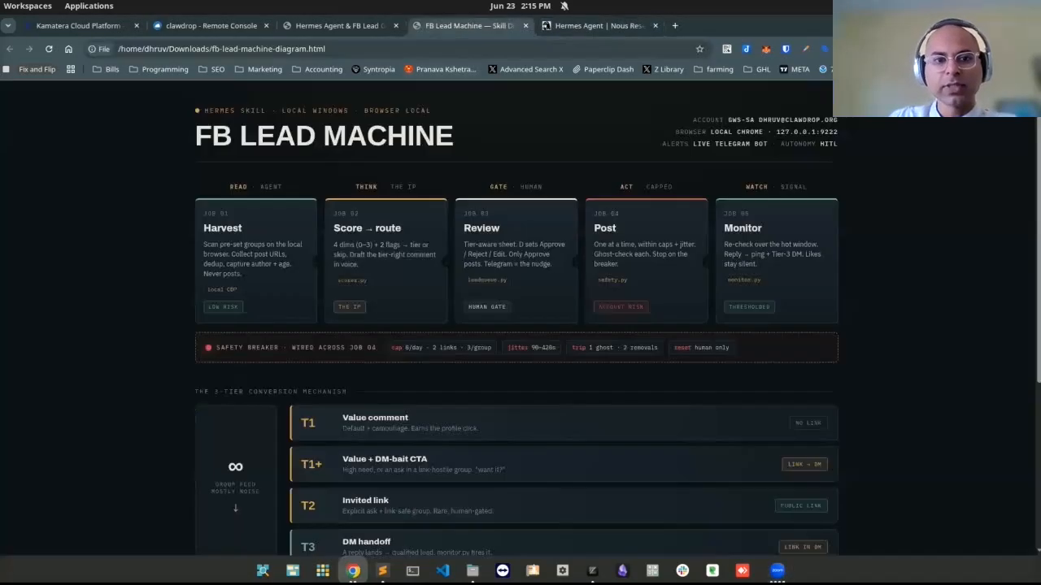
pyautogui.hotkey('ctrl', 'pageup')
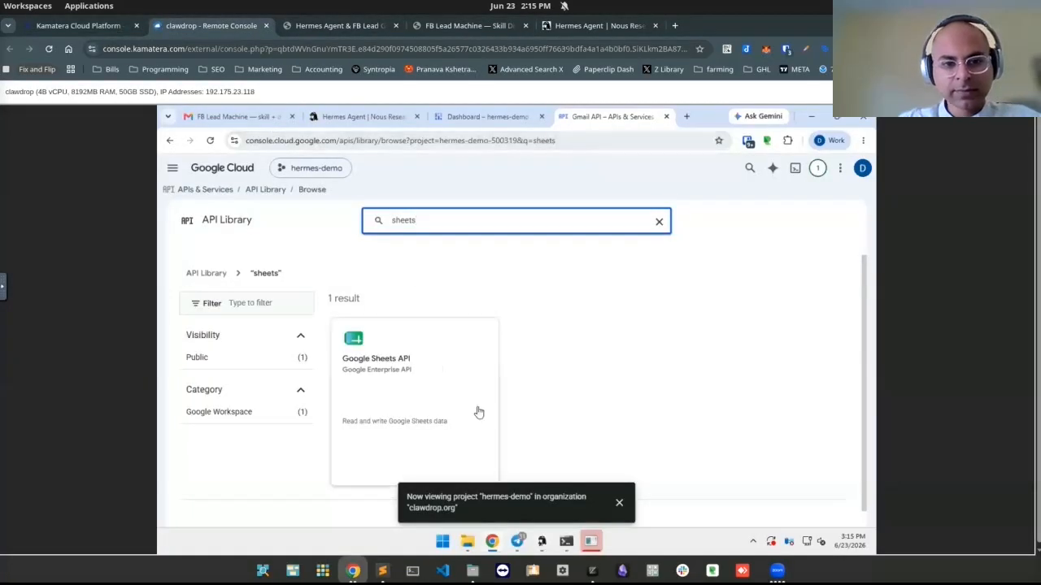
# Enable the Google Sheets API for hermes-demo and bring the Hermes chat forward.
pyautogui.click(429, 349)
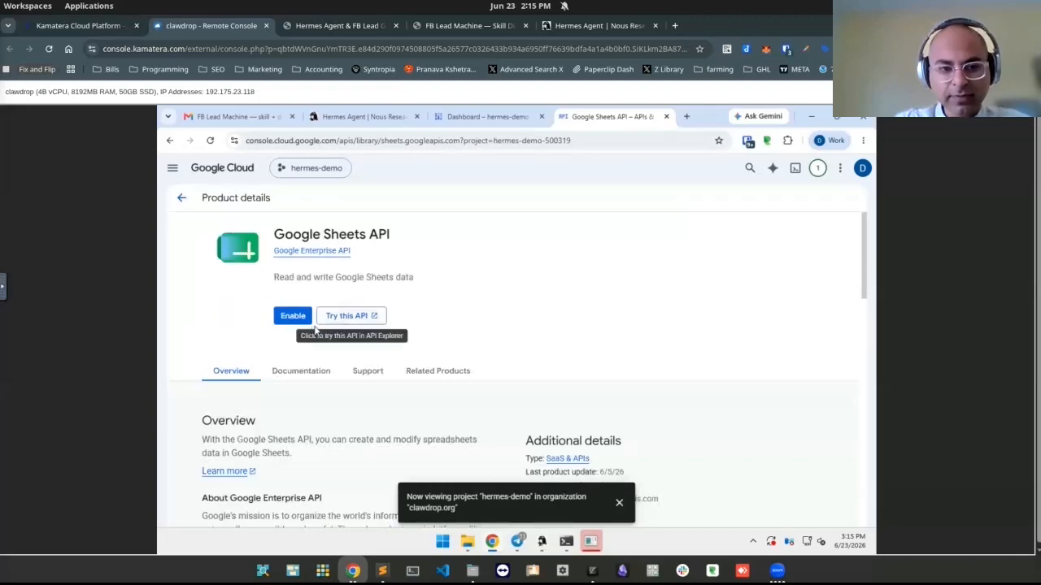
pyautogui.click(291, 316)
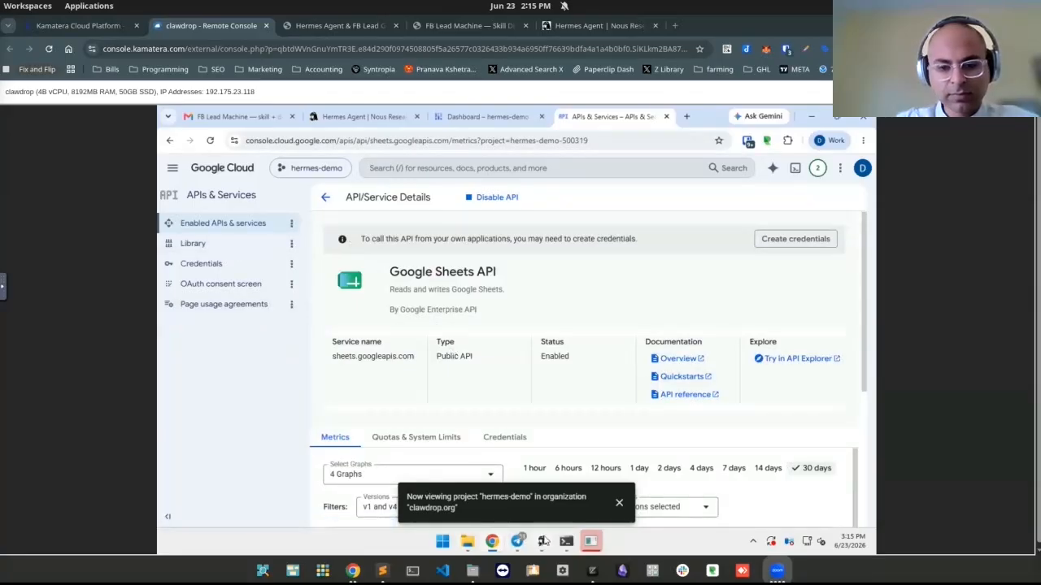
pyautogui.click(545, 541)
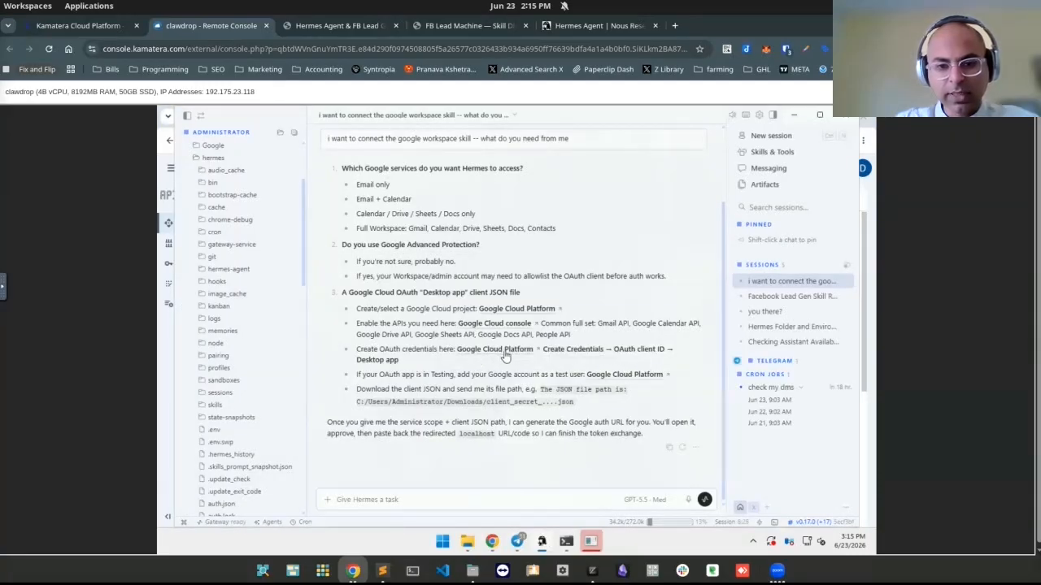
# Bring Chrome's Google Sheets API page, showing status Enabled, back in front.
pyautogui.moveTo(541, 545)
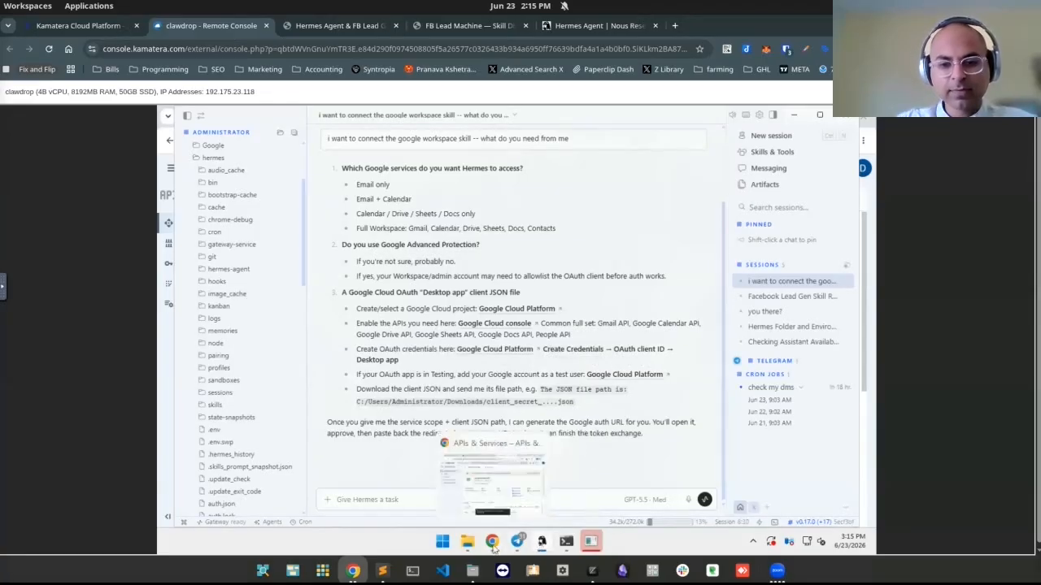
pyautogui.click(493, 545)
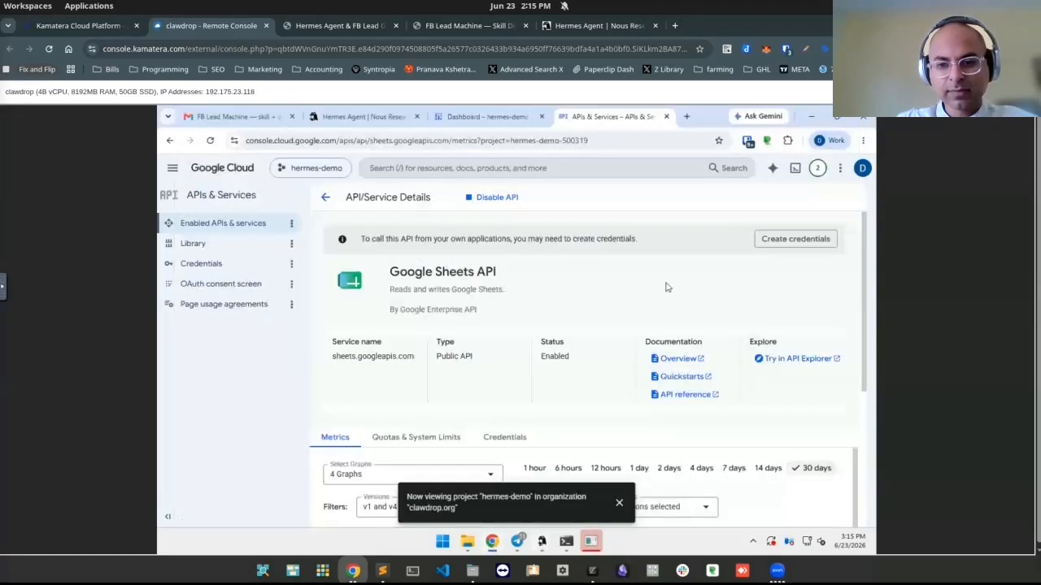
# Start creating credentials with Gmail API selected as the API used.
pyautogui.click(772, 239)
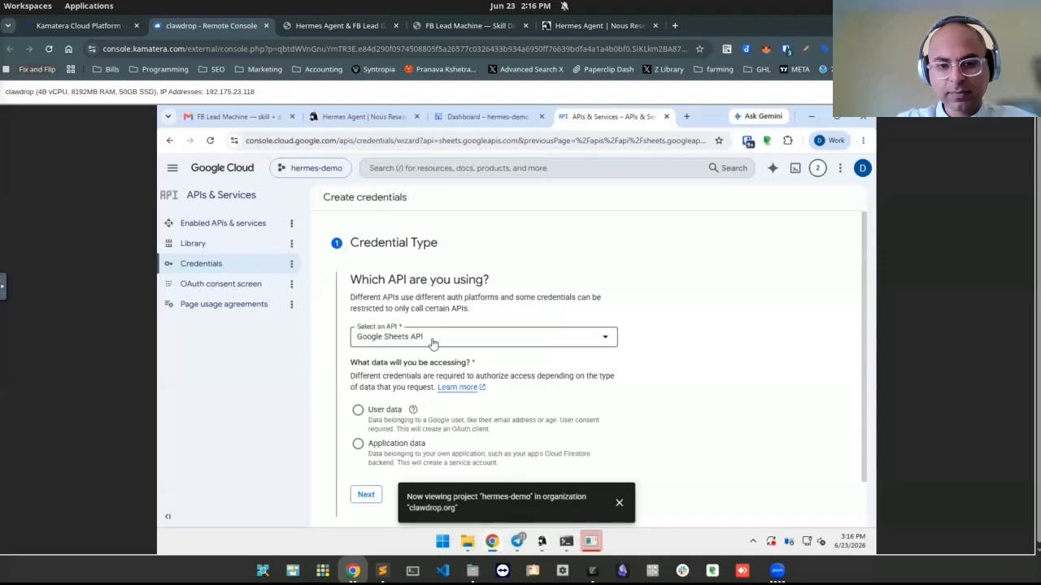
pyautogui.click(433, 340)
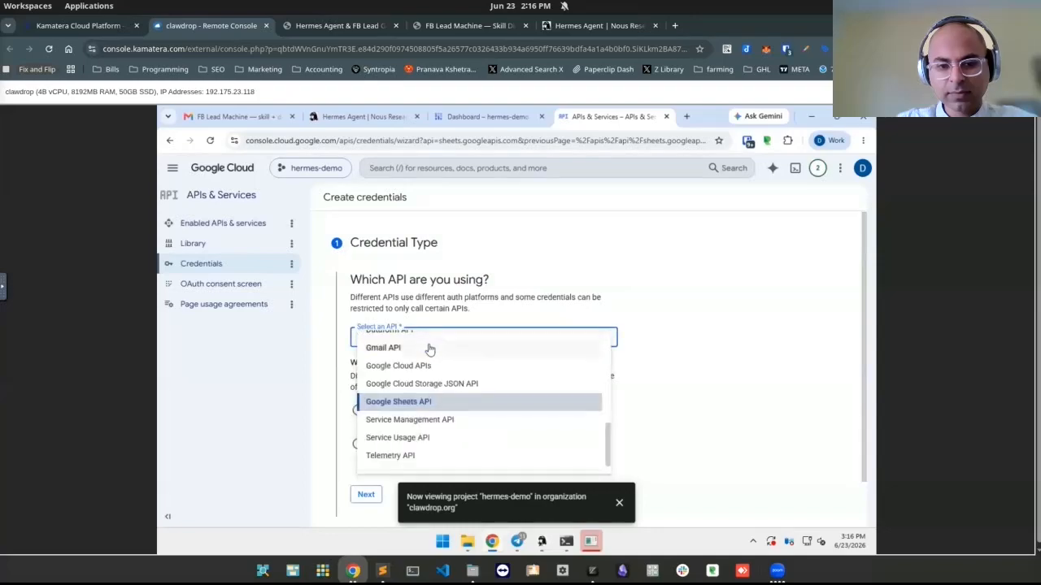
pyautogui.click(432, 347)
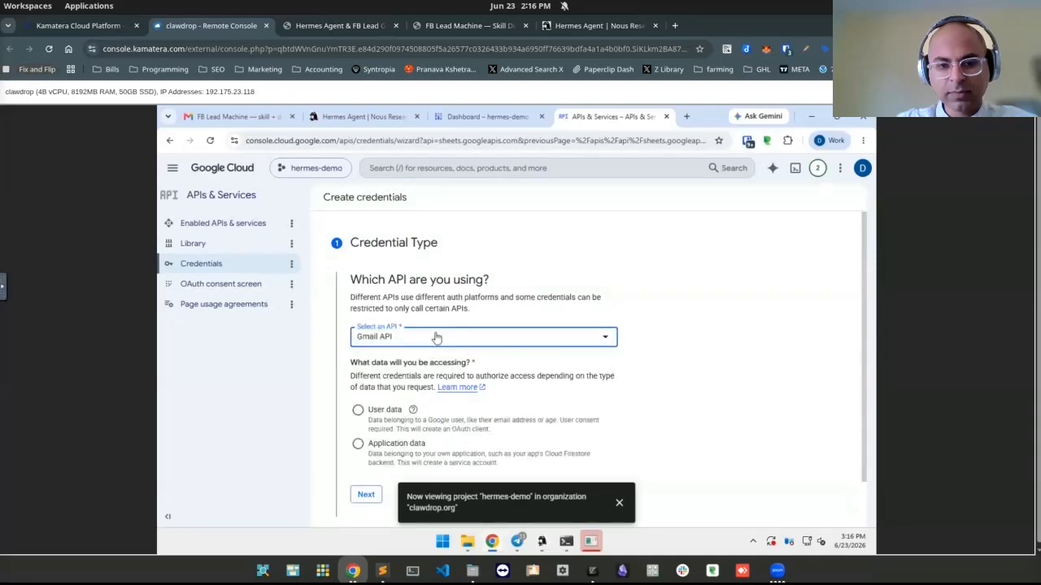
# From Credentials, start an OAuth client ID and go configure the consent screen.
pyautogui.click(225, 271)
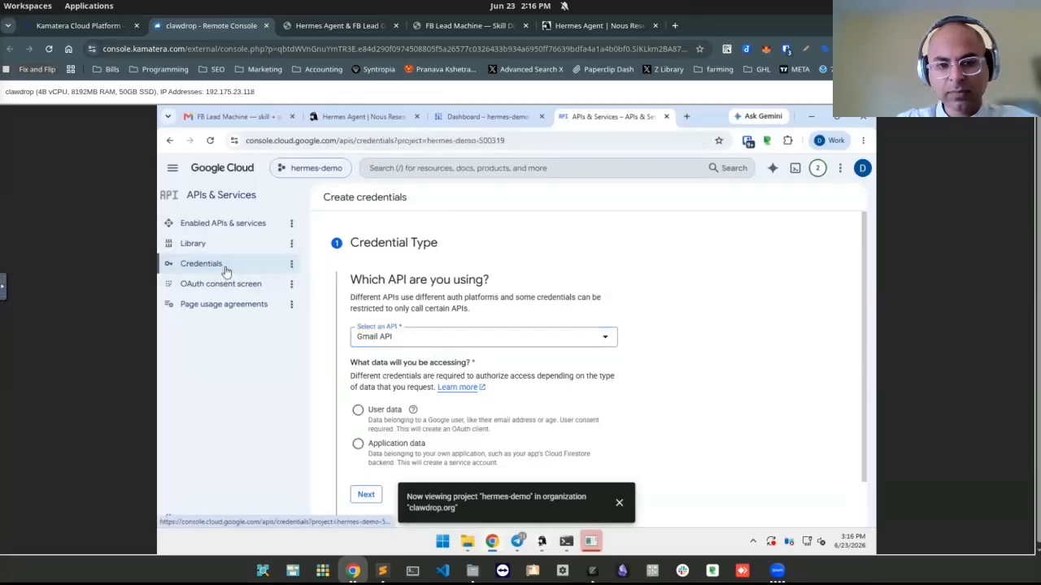
pyautogui.scroll(-1, 511, 346)
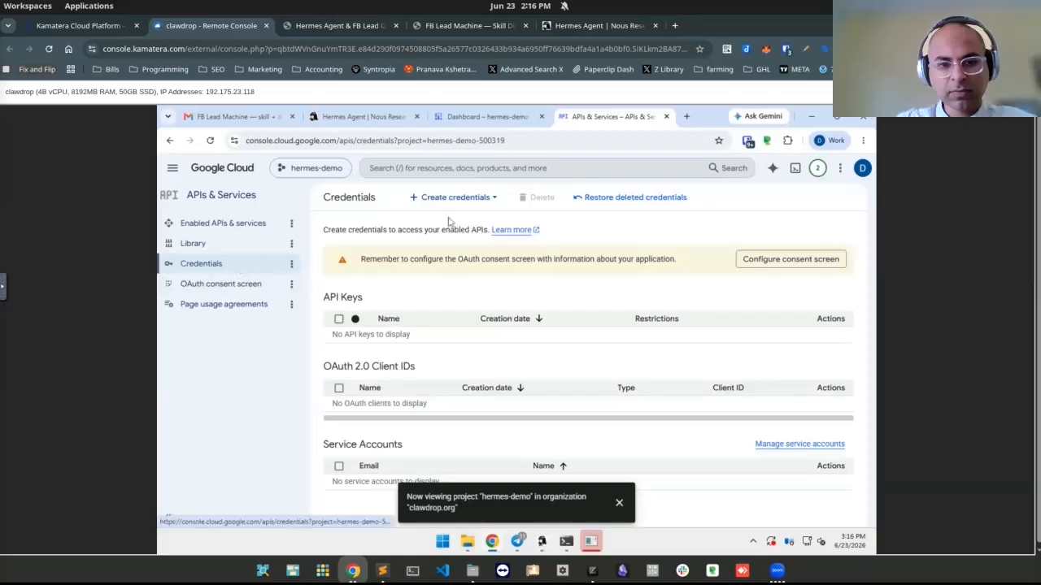
pyautogui.click(469, 199)
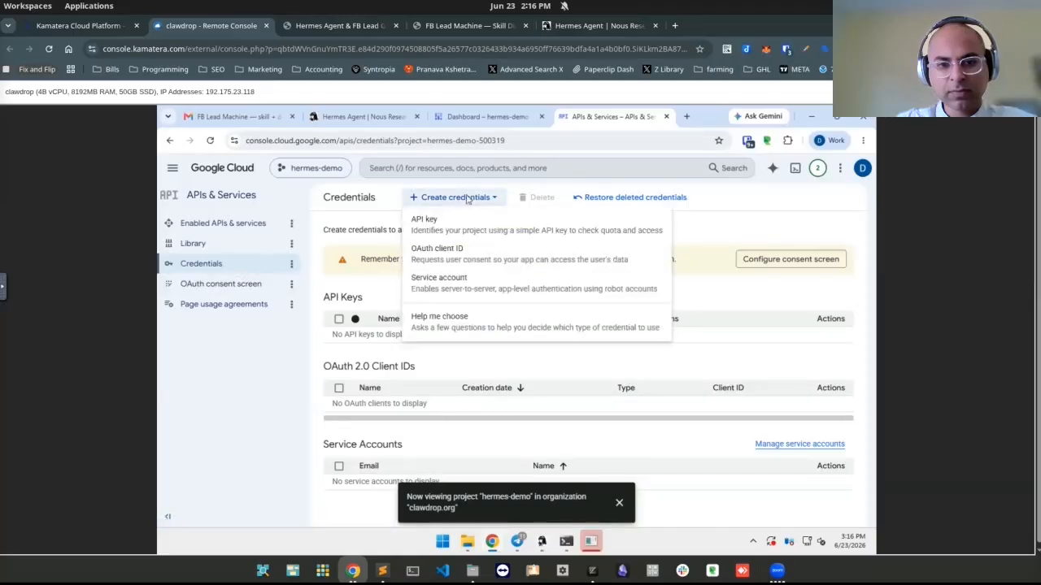
pyautogui.click(444, 253)
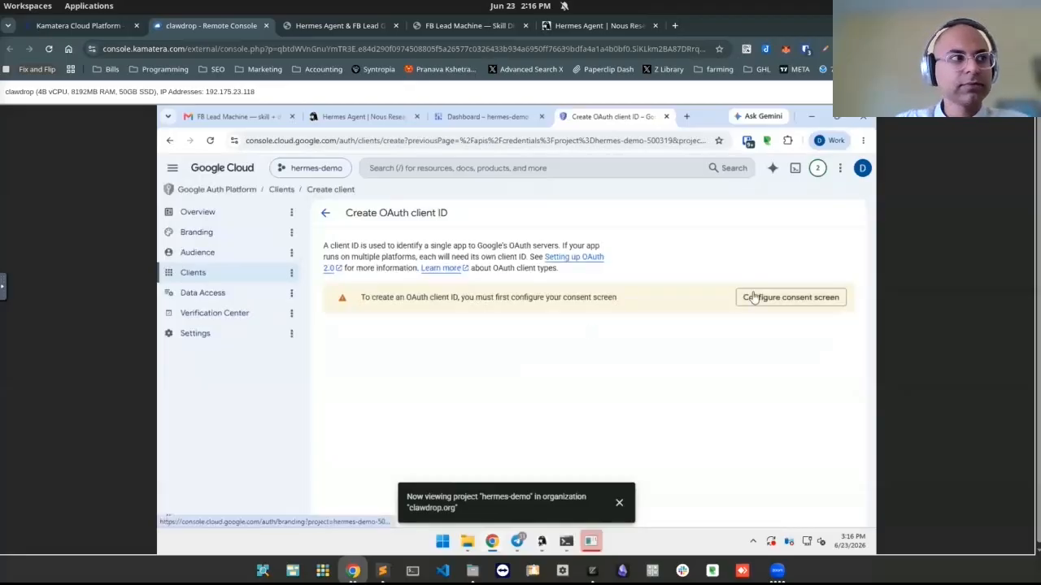
pyautogui.click(813, 298)
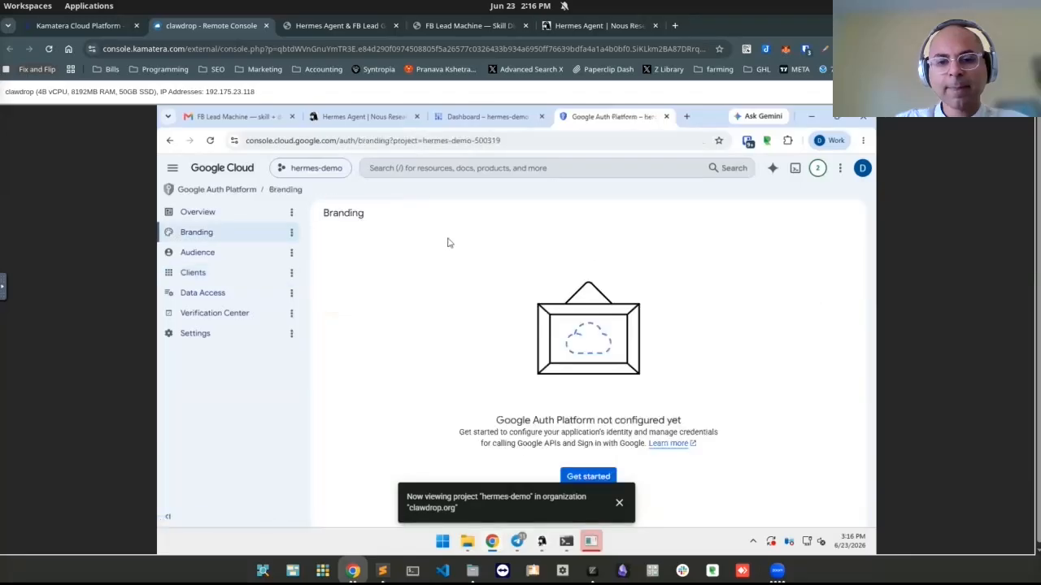
# Fill in app information: name hermes-demo and the account's address as support email.
pyautogui.click(585, 478)
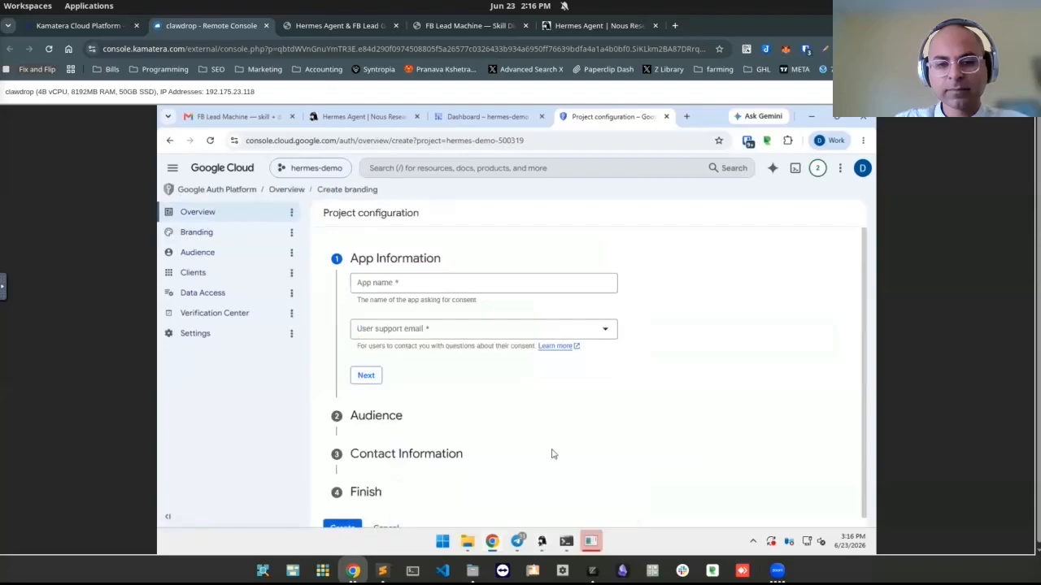
pyautogui.click(480, 280)
pyautogui.write('herm')
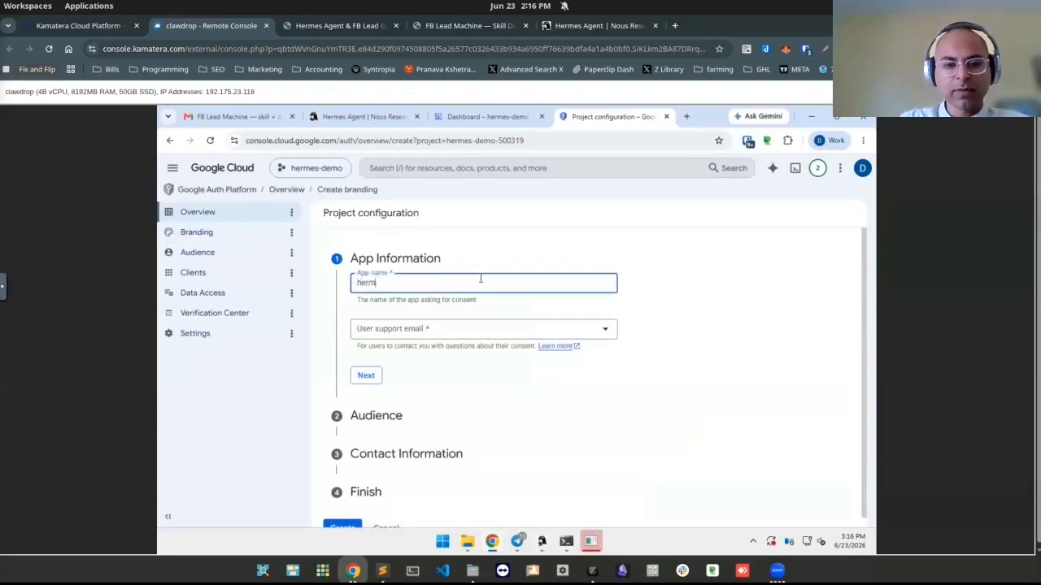
pyautogui.write('es-demo')
pyautogui.press('Tab')
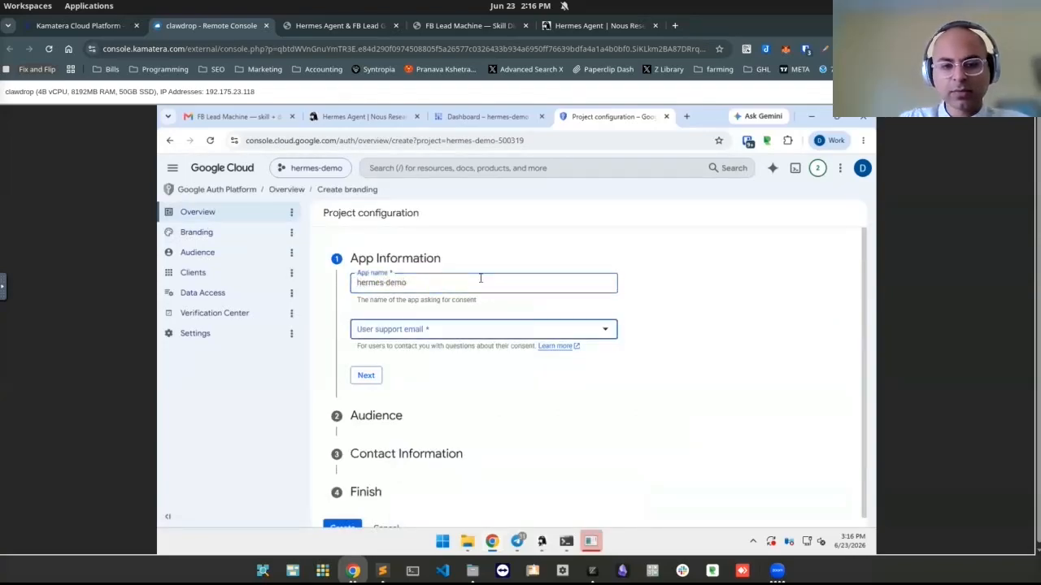
pyautogui.write('dh')
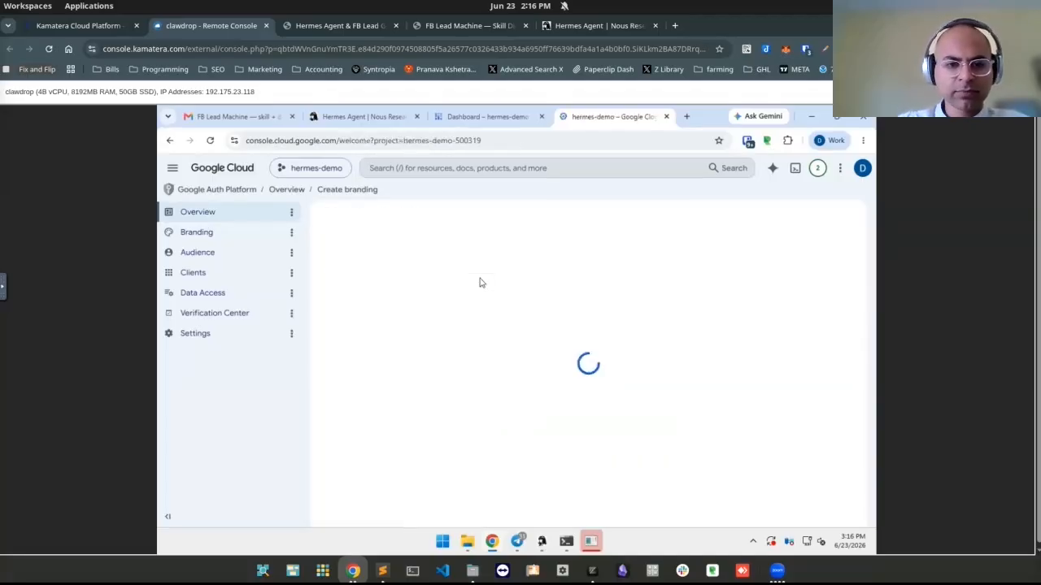
pyautogui.click(167, 141)
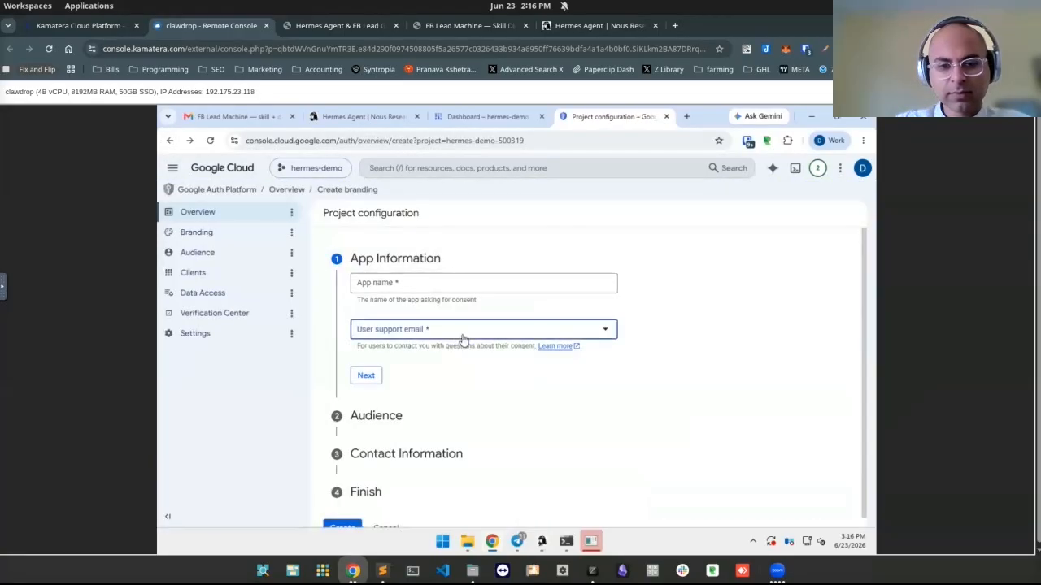
pyautogui.click(461, 339)
pyautogui.click(435, 335)
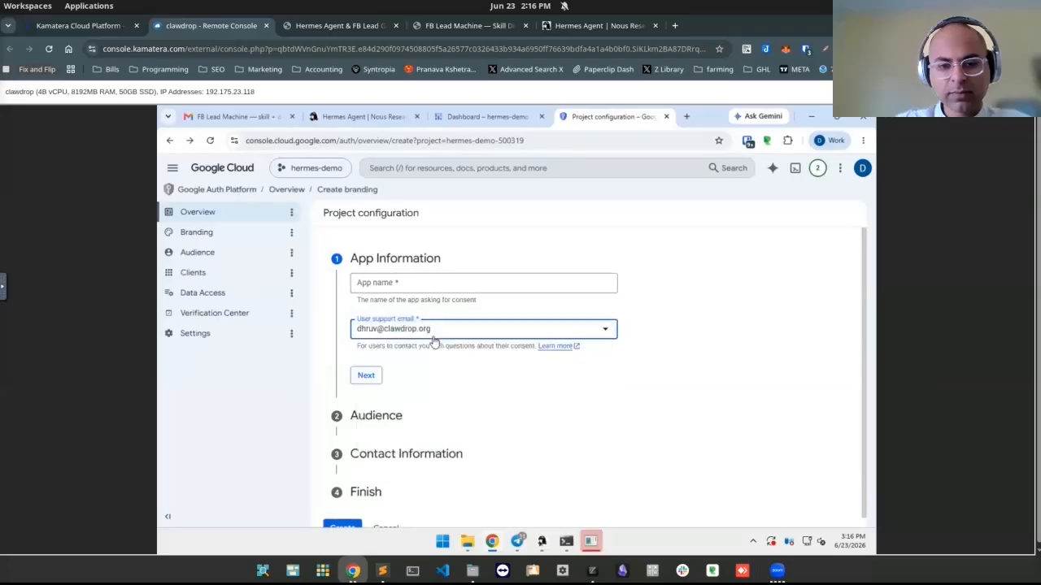
pyautogui.click(363, 375)
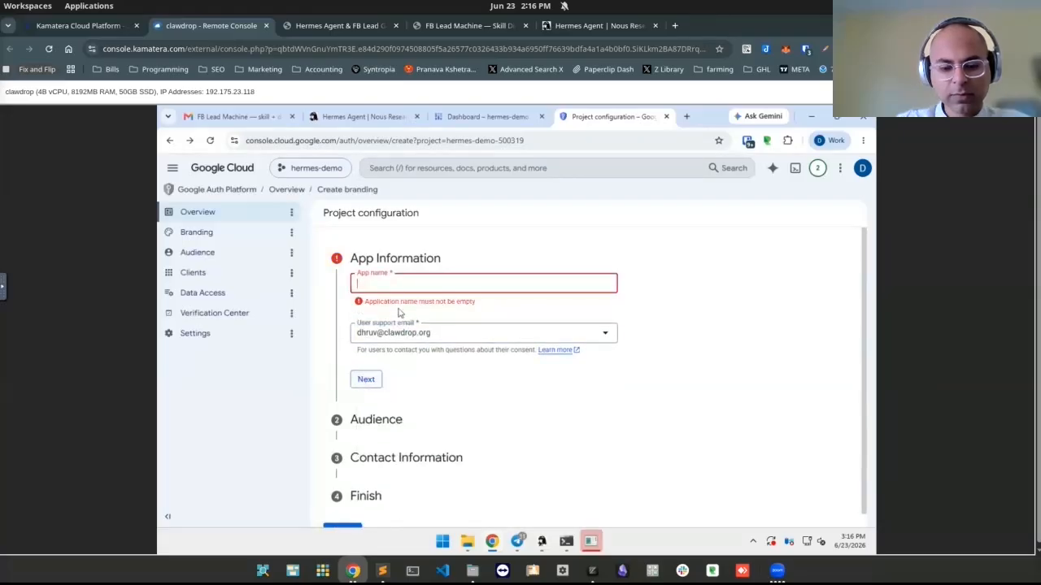
pyautogui.write('hermes')
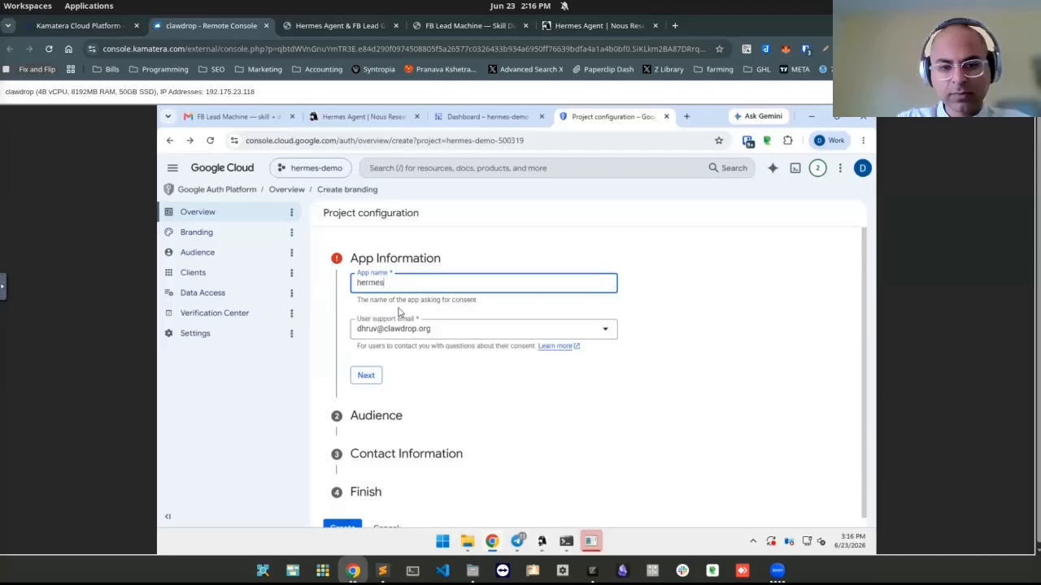
pyautogui.write('-demo')
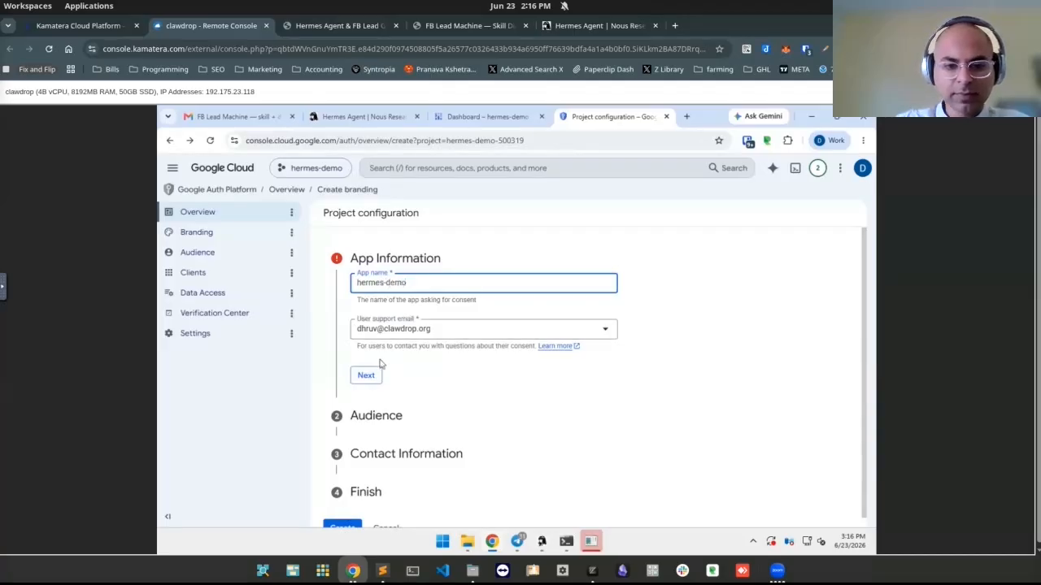
pyautogui.click(365, 376)
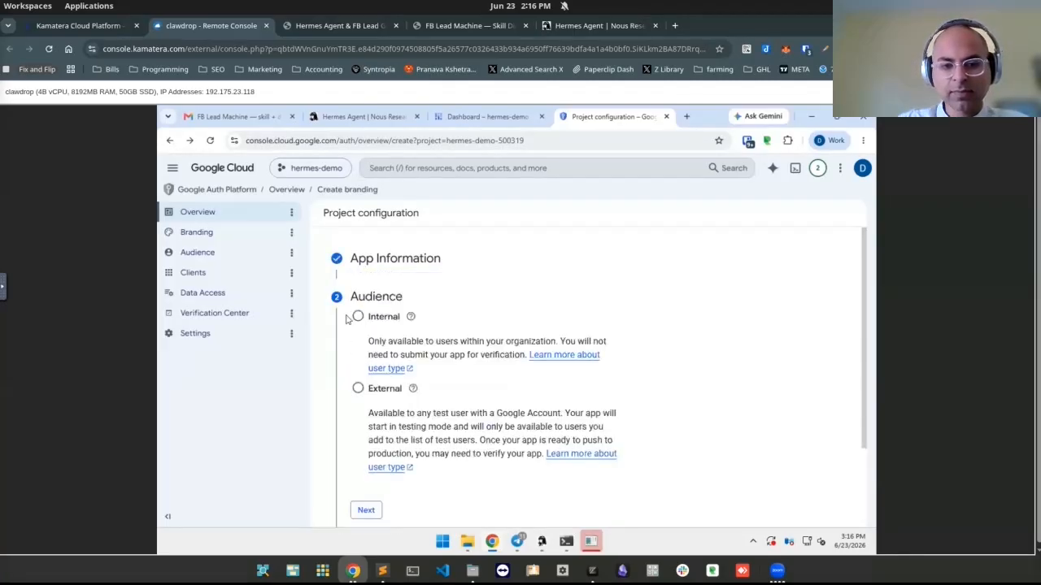
# Set the app audience to Internal.
pyautogui.click(358, 317)
pyautogui.scroll(-2, 435, 384)
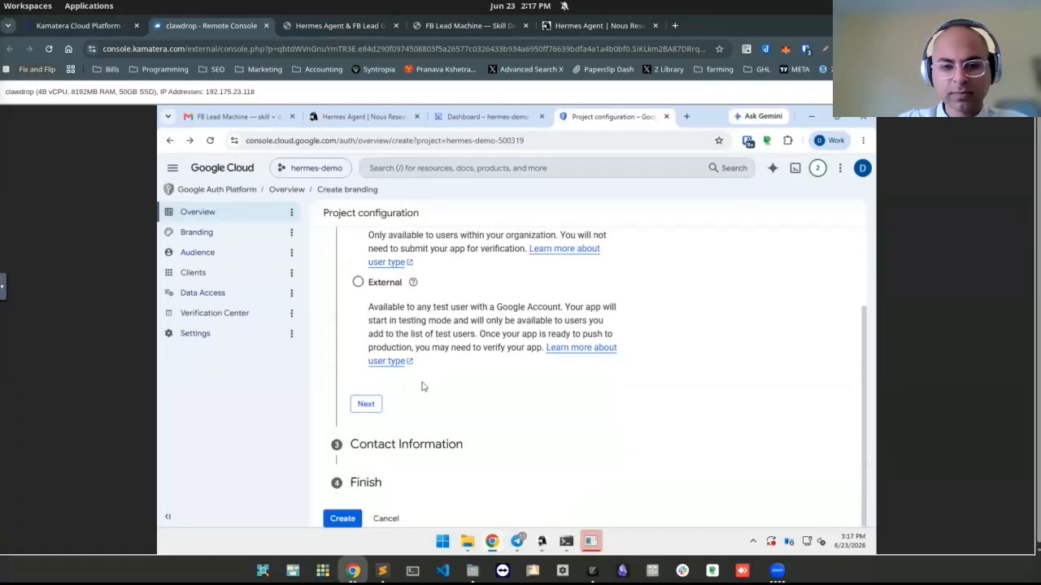
pyautogui.scroll(1, 411, 392)
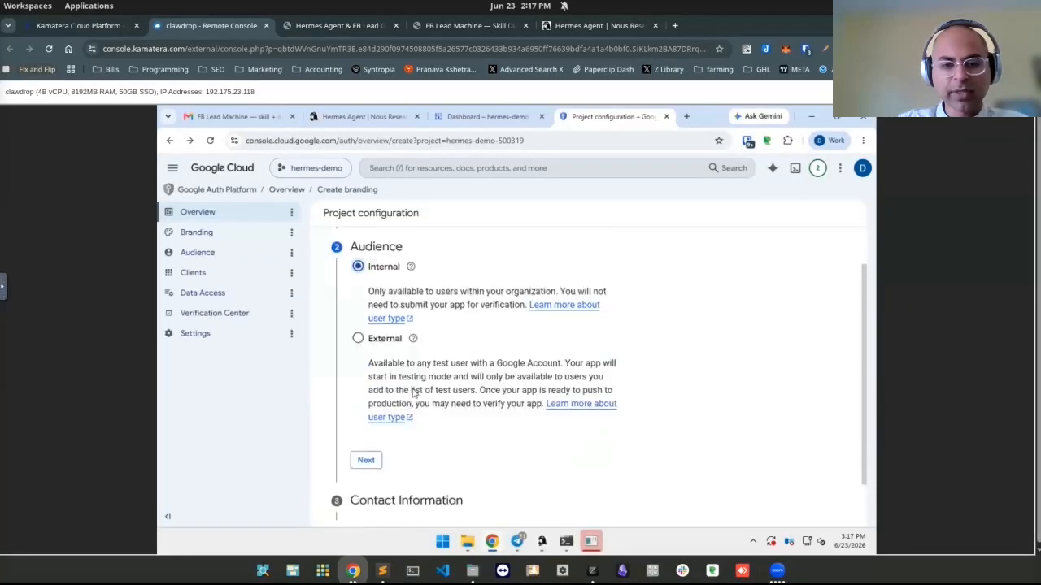
pyautogui.click(367, 461)
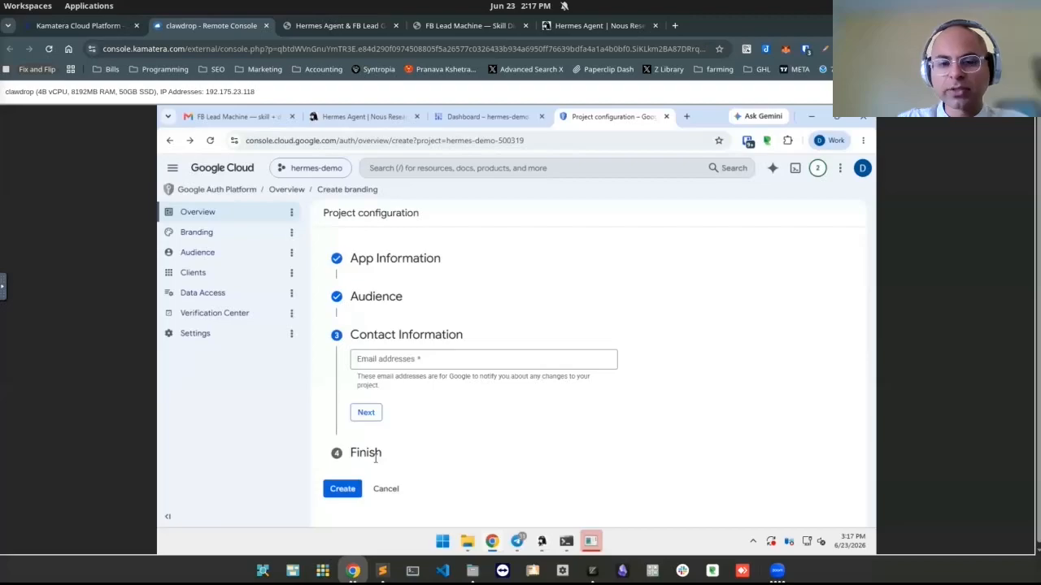
# Enter the contact e-mail, accept the User Data Policy, and create the configuration.
pyautogui.click(402, 360)
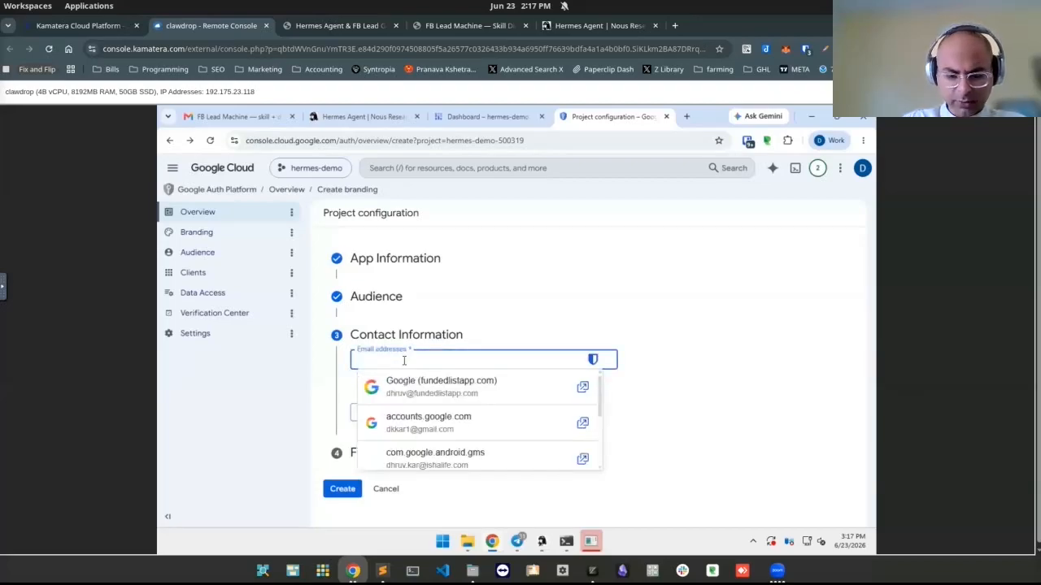
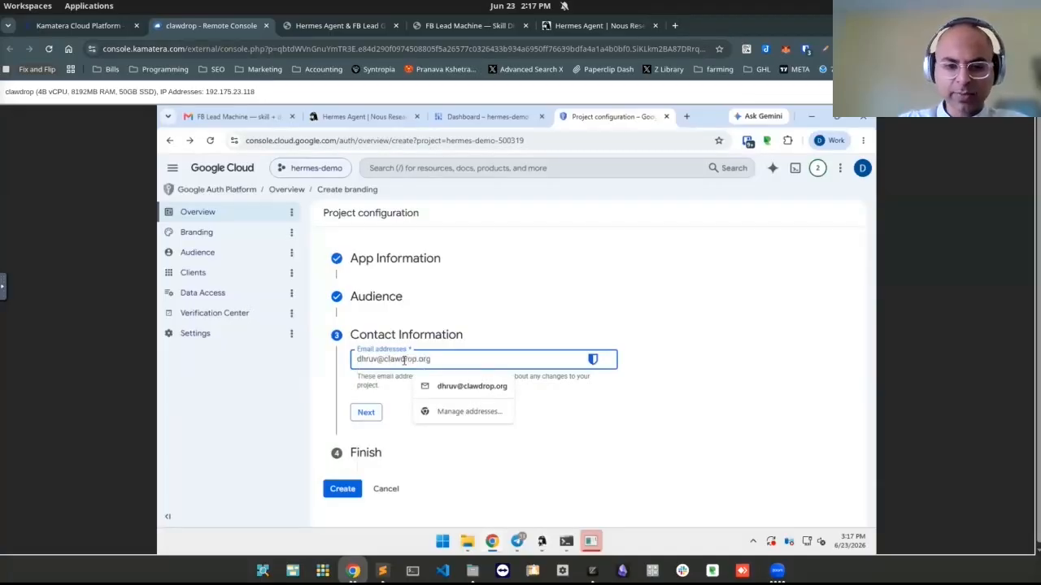
pyautogui.click(365, 416)
pyautogui.click(358, 392)
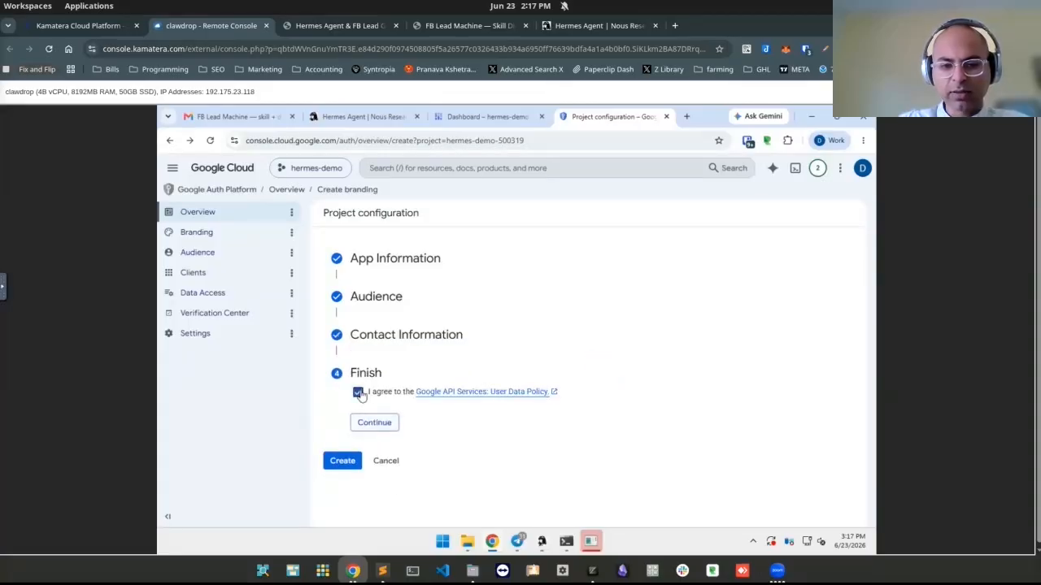
pyautogui.click(371, 423)
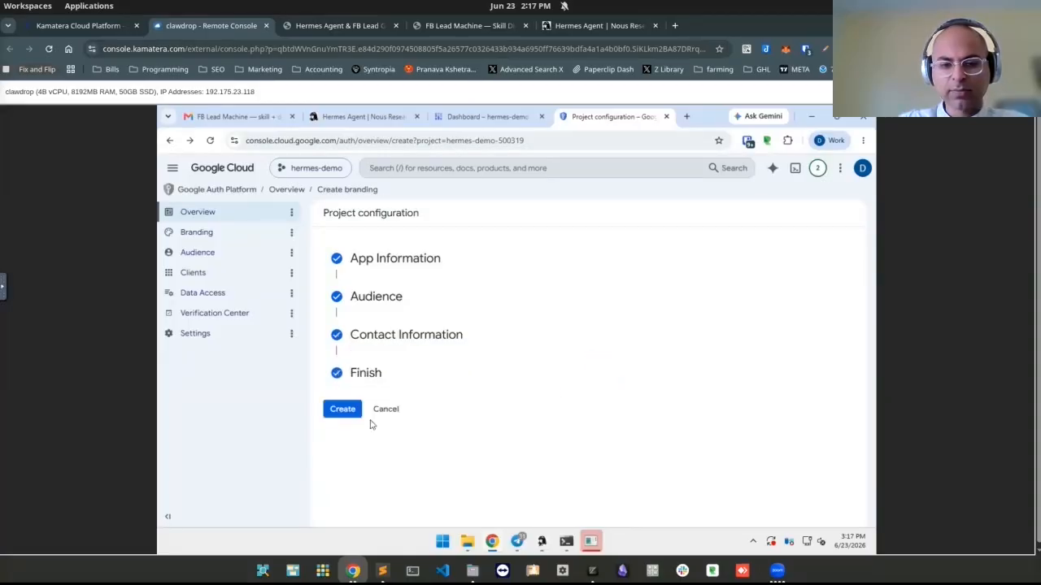
pyautogui.click(343, 410)
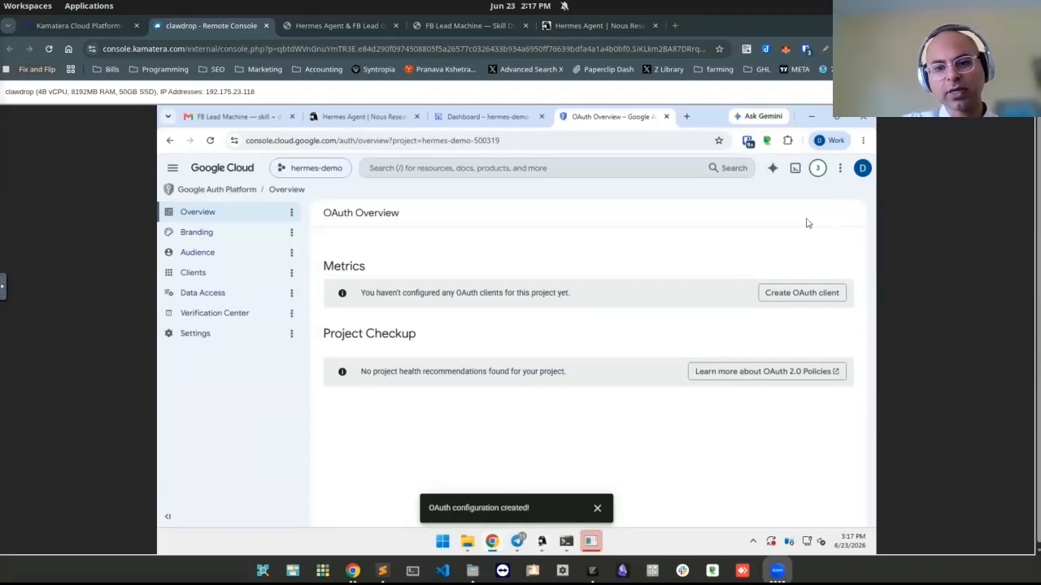
# Start a new OAuth client, checking Hermes's instructions before choosing its type.
pyautogui.click(773, 294)
pyautogui.click(509, 300)
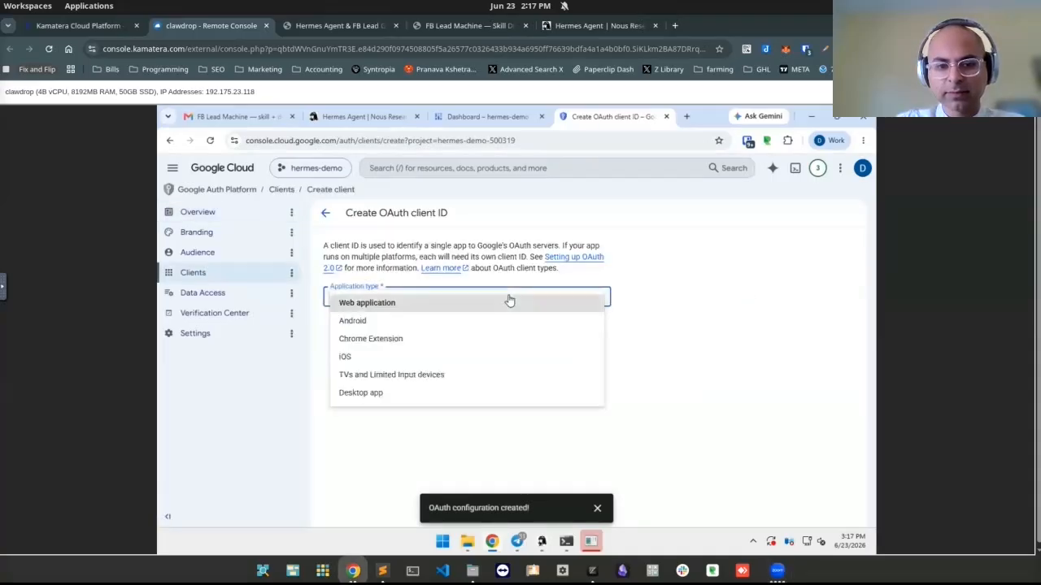
pyautogui.click(509, 301)
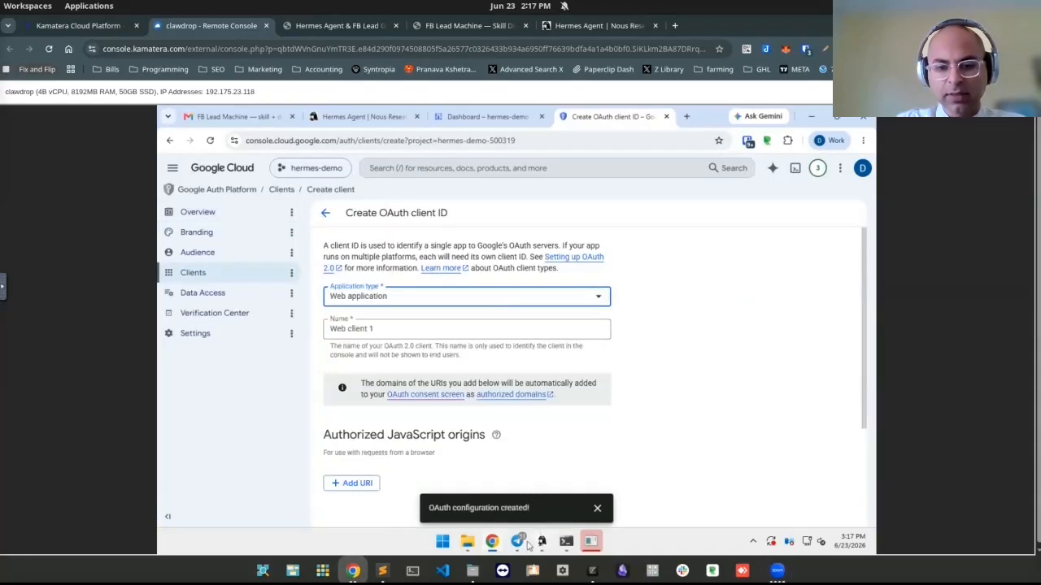
pyautogui.click(542, 543)
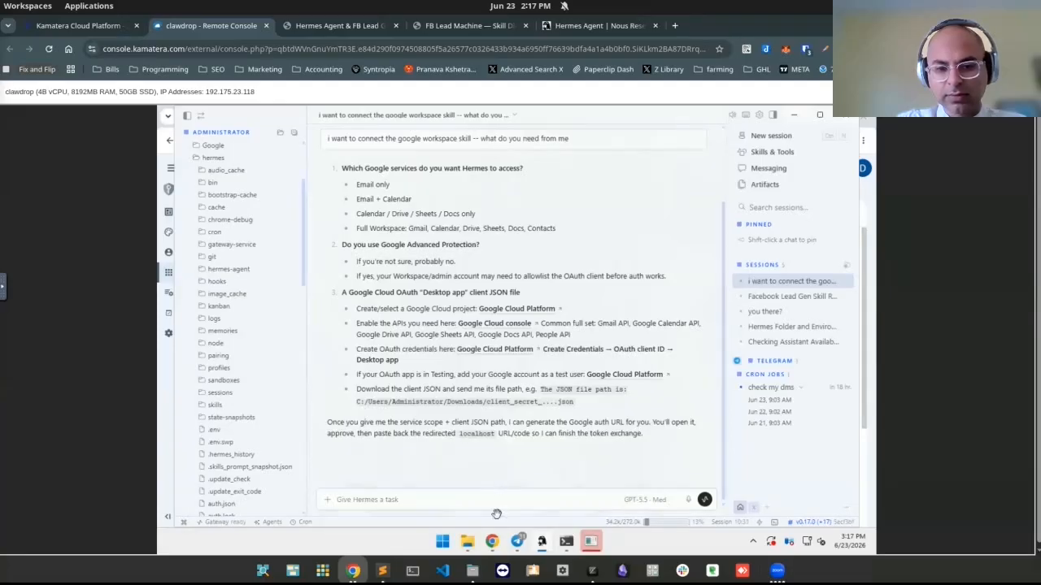
pyautogui.moveTo(511, 545)
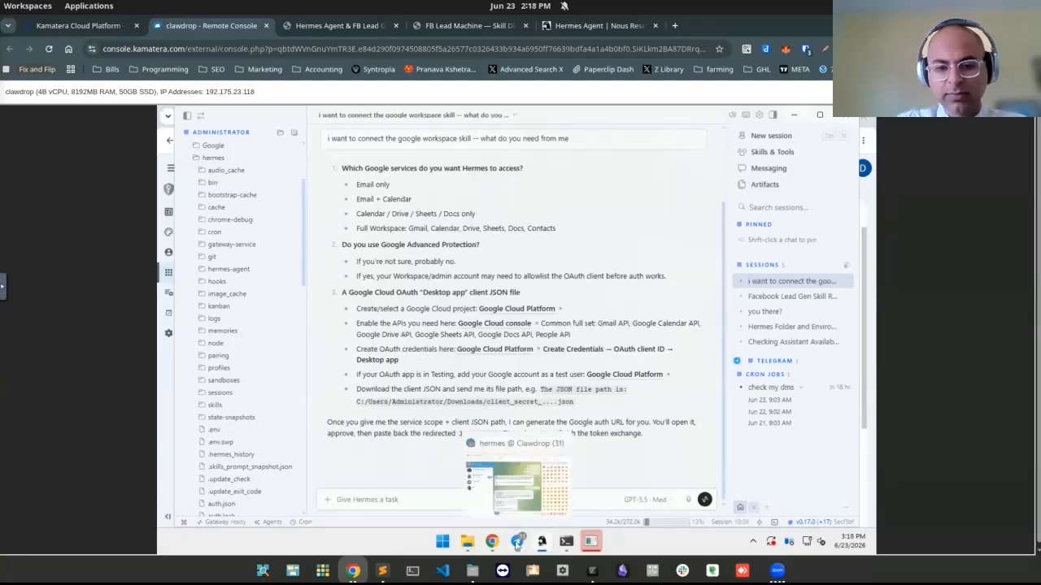
pyautogui.click(492, 543)
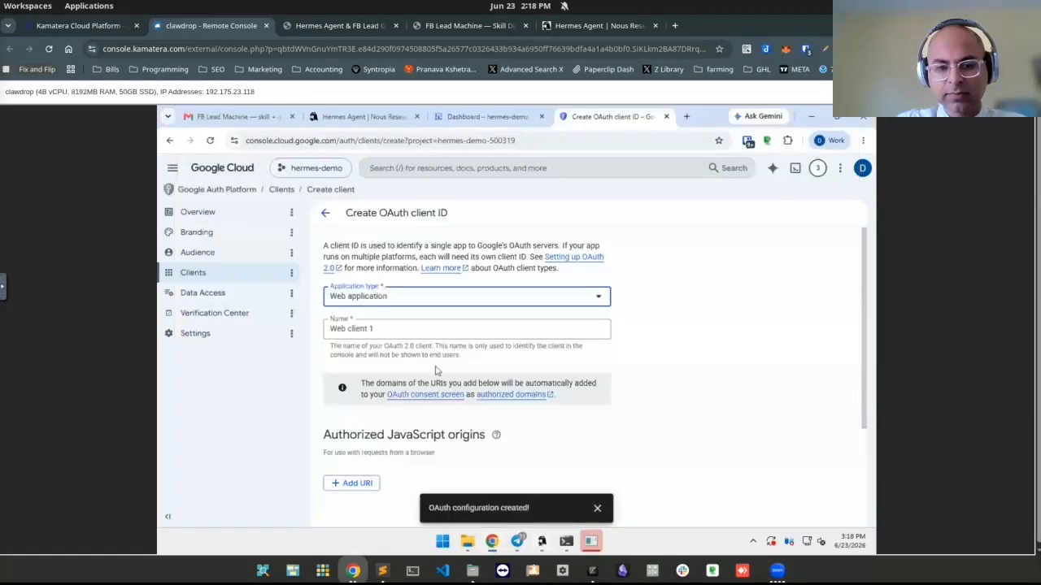
# Create a Desktop app OAuth client named hermes-desktop.
pyautogui.click(423, 304)
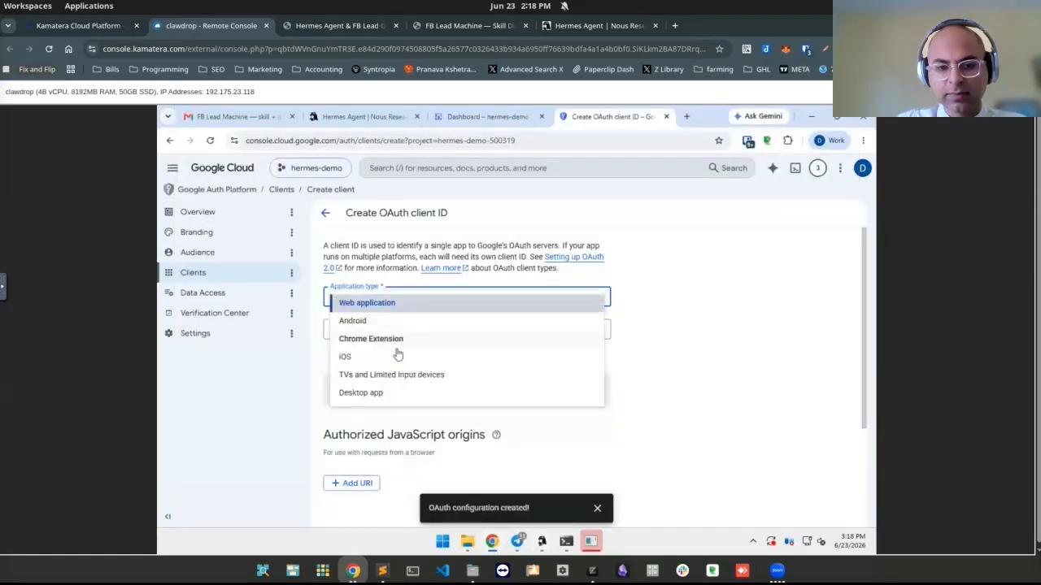
pyautogui.click(382, 394)
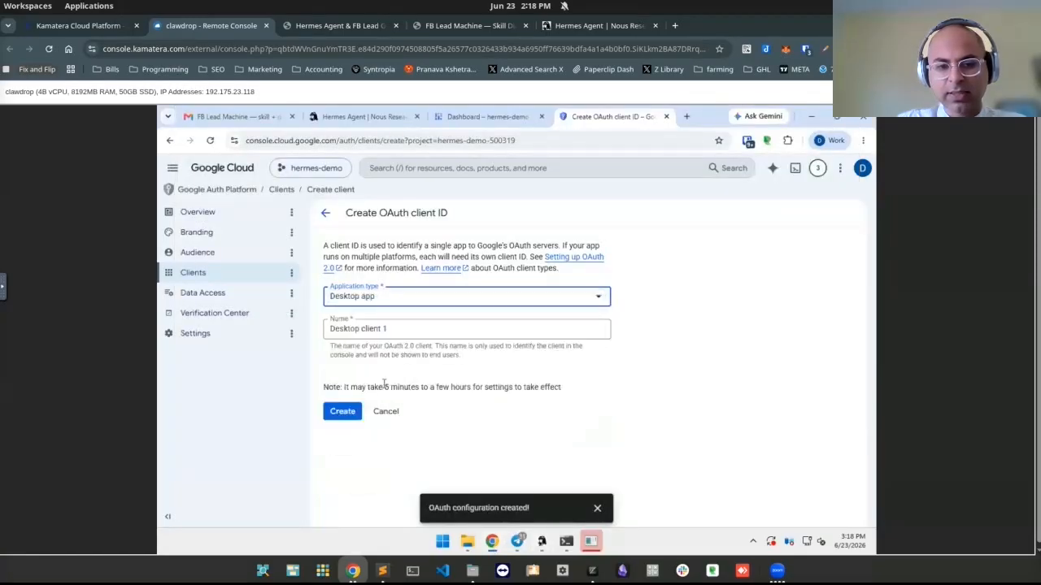
pyautogui.tripleClick(412, 331)
pyautogui.write('heremes')
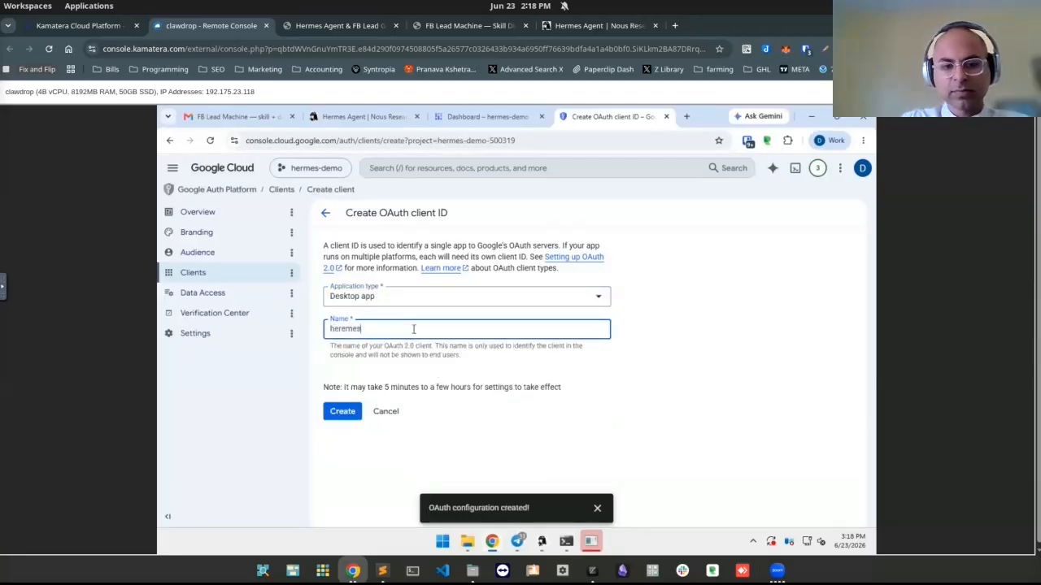
pyautogui.press('BackSpace')
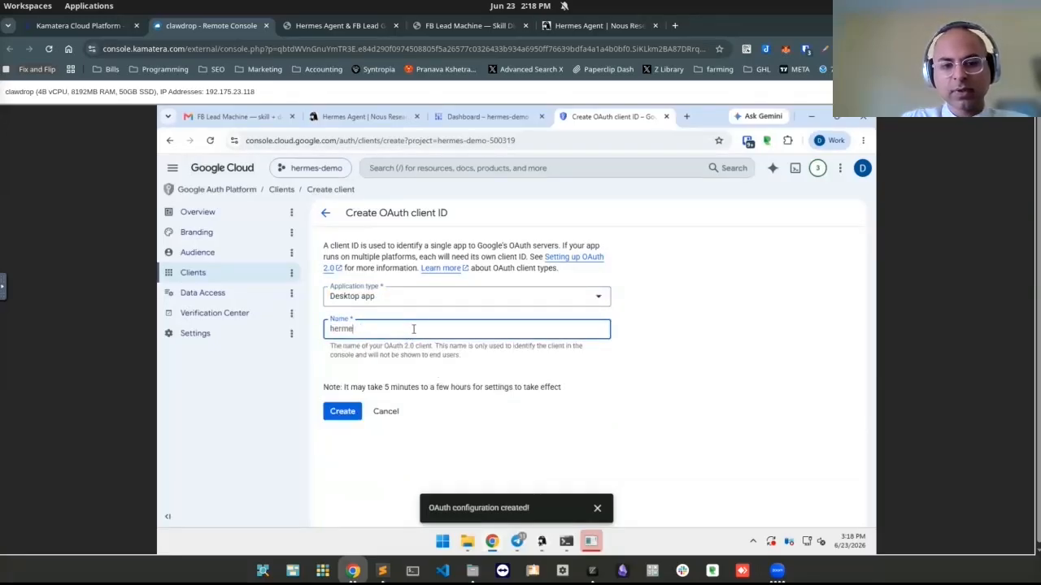
pyautogui.write('-desktop')
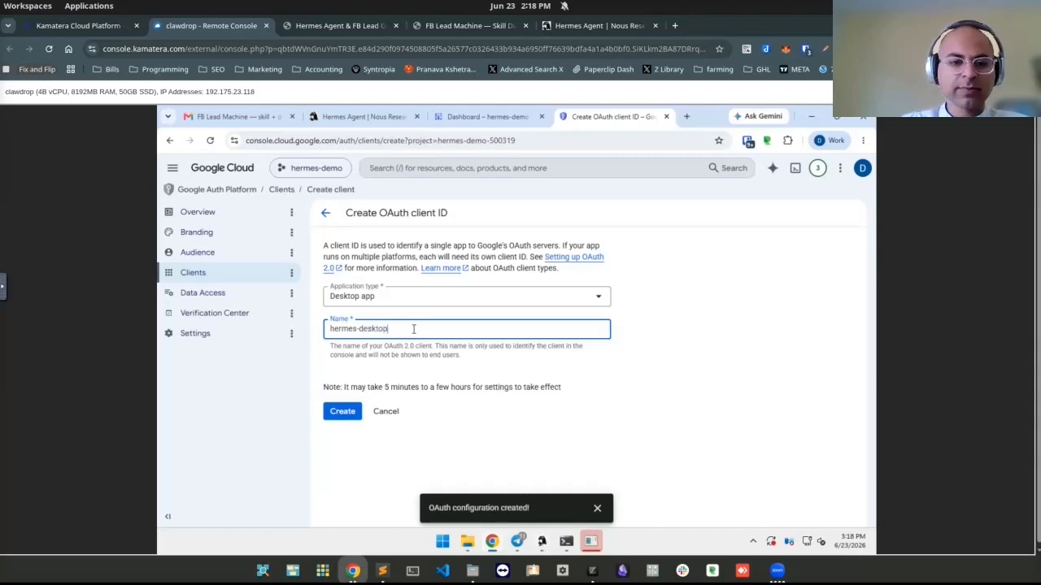
pyautogui.click(348, 414)
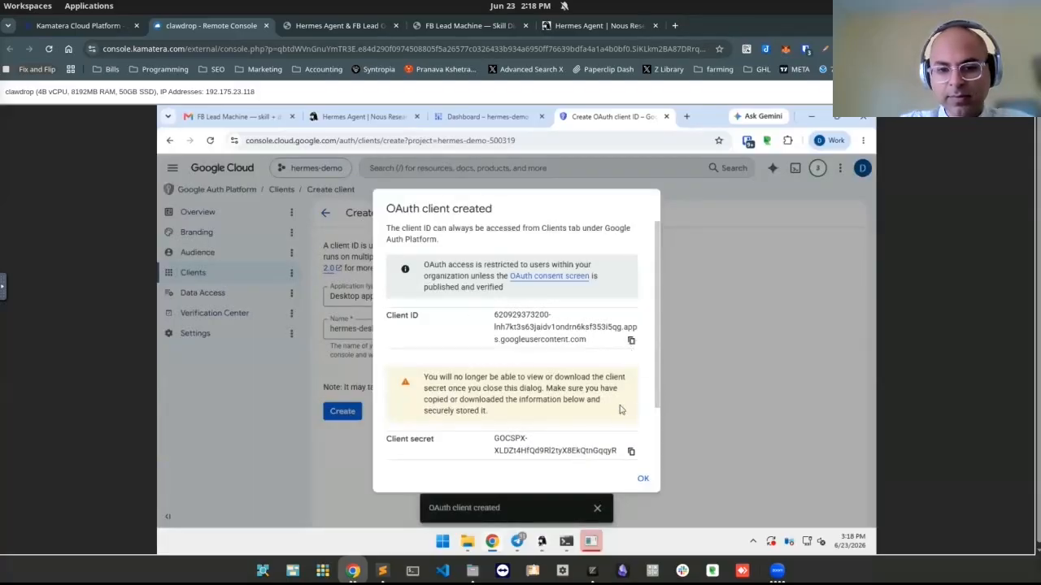
# Download the client secret JSON and close the client-created summary.
pyautogui.scroll(-2, 622, 411)
pyautogui.scroll(2, 602, 406)
pyautogui.scroll(-2, 602, 406)
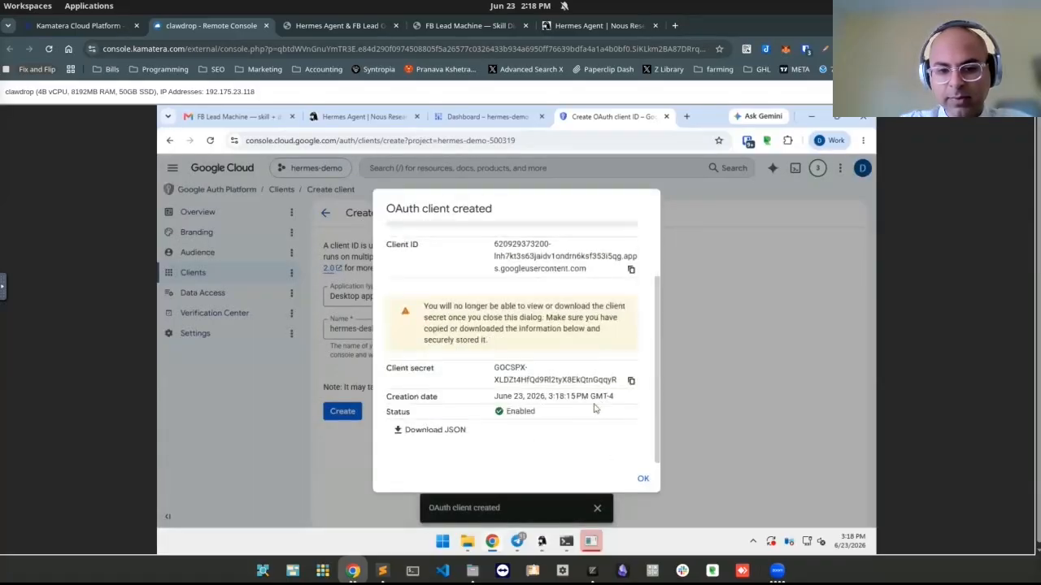
pyautogui.click(444, 435)
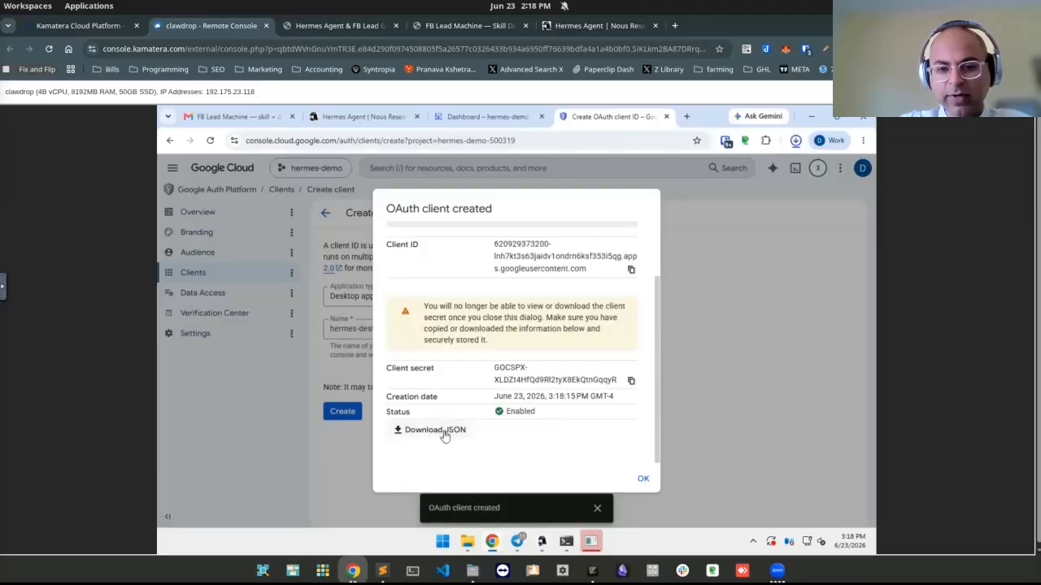
pyautogui.click(643, 478)
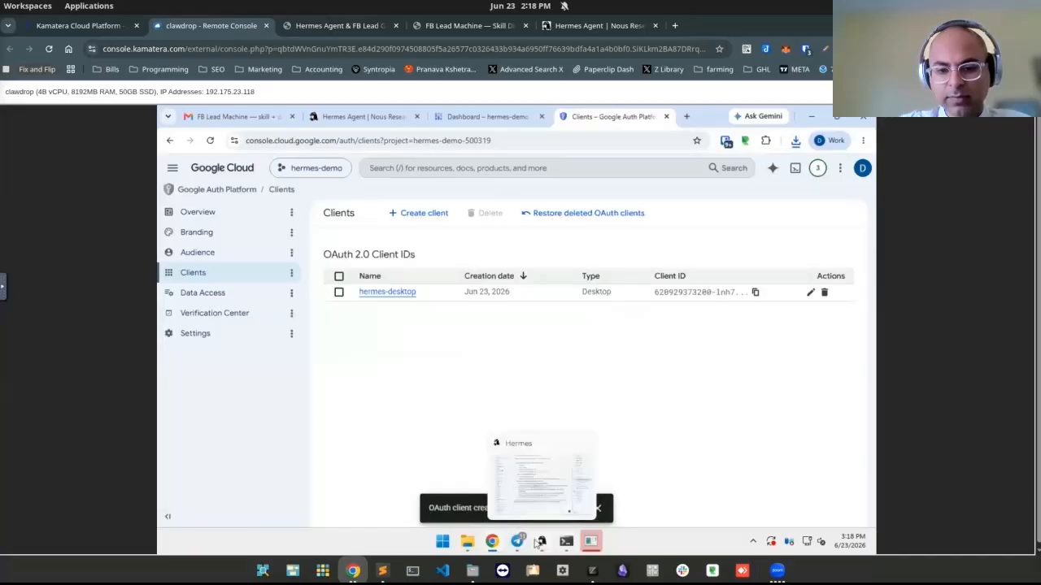
# Tell Hermes the OAuth client was created and downloaded with Gmail and Sheets API access.
pyautogui.click(541, 543)
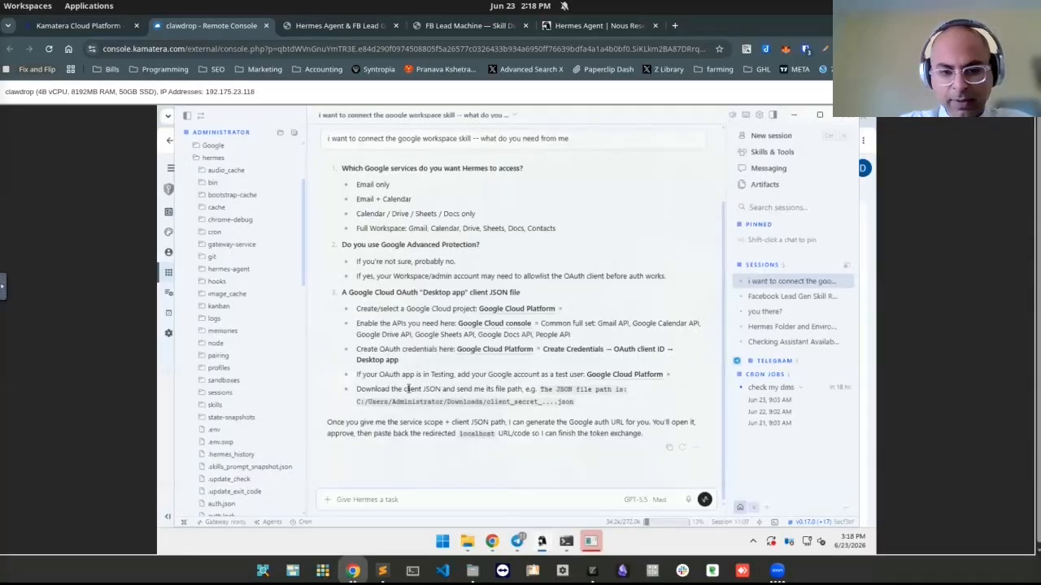
pyautogui.click(426, 499)
pyautogui.write('I')
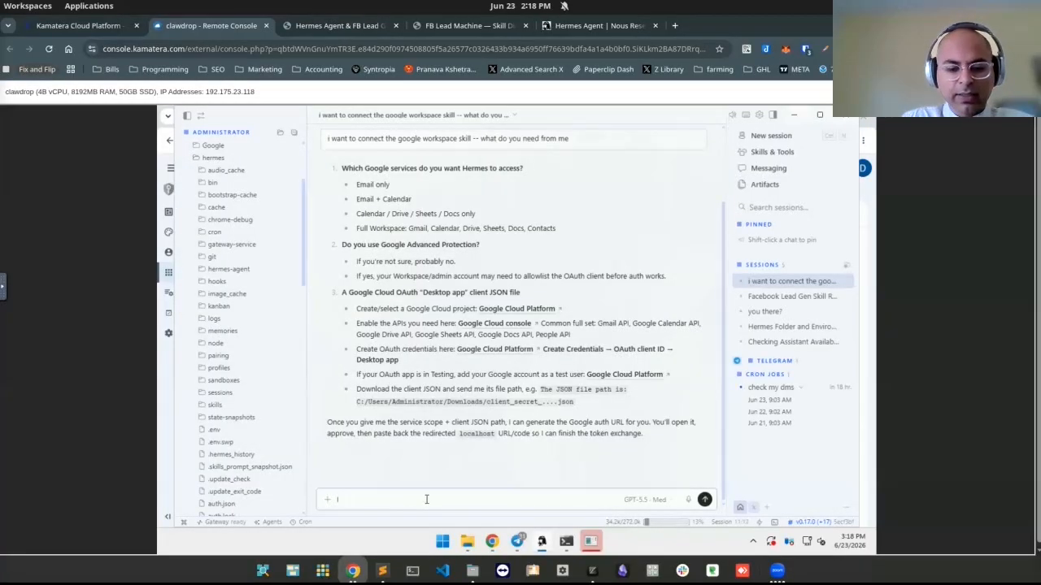
pyautogui.write(' create the oauth client')
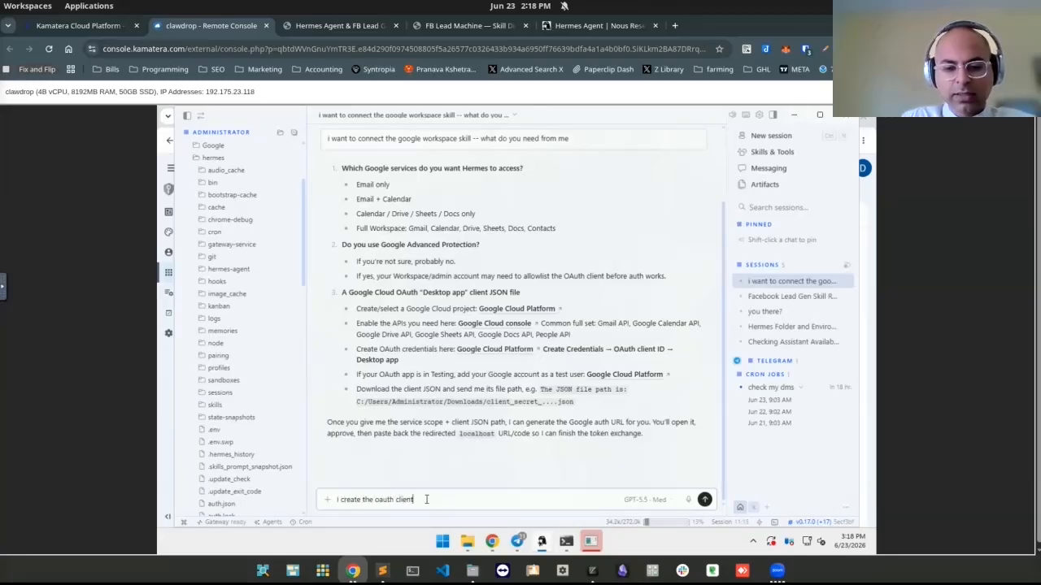
pyautogui.write(' - downloaded the json - and ga')
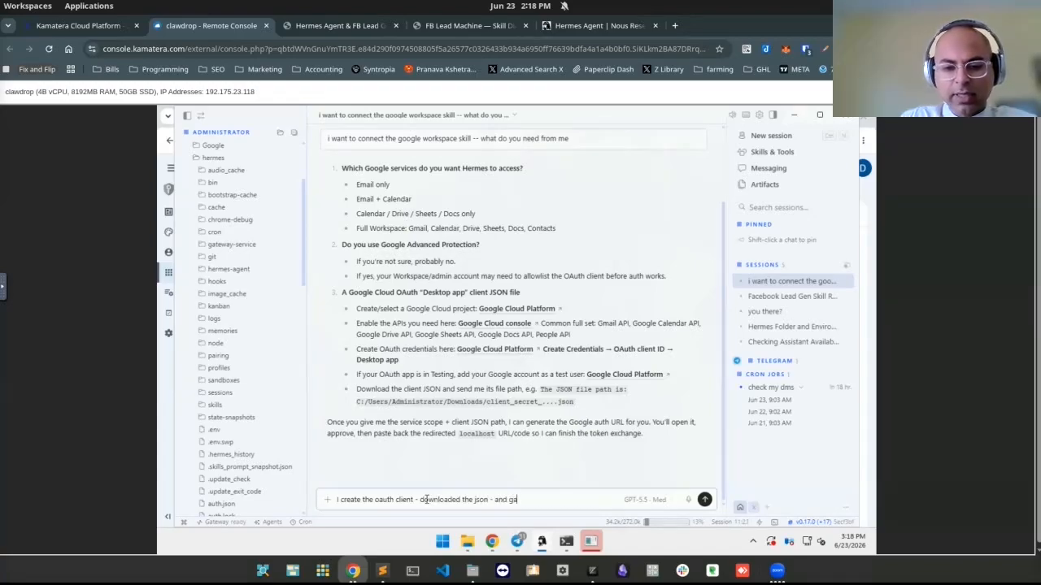
pyautogui.write('ve it gmail and sh')
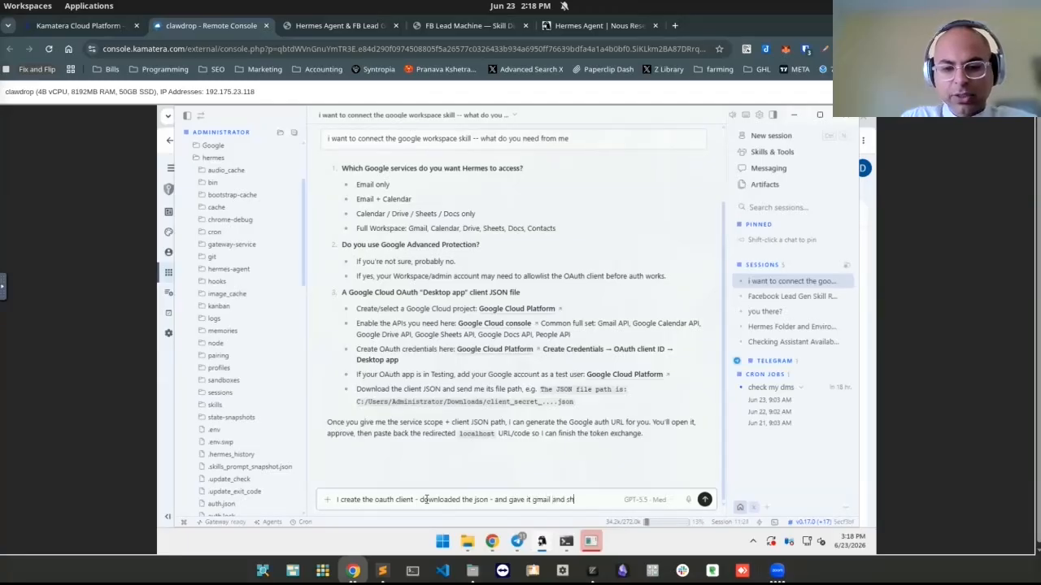
pyautogui.write('eets api ac')
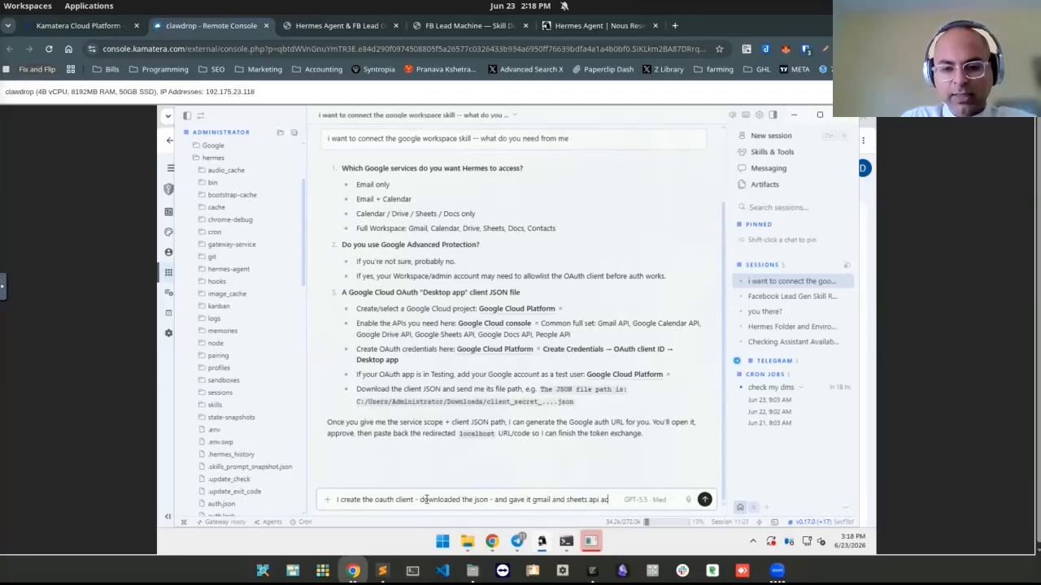
pyautogui.write('cess')
pyautogui.press('Return')
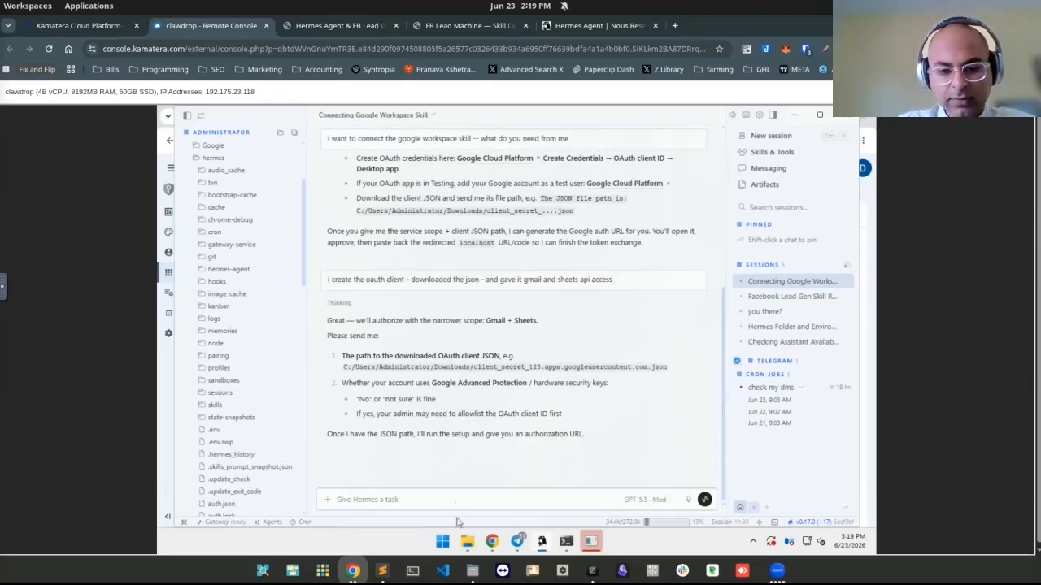
pyautogui.moveTo(472, 542)
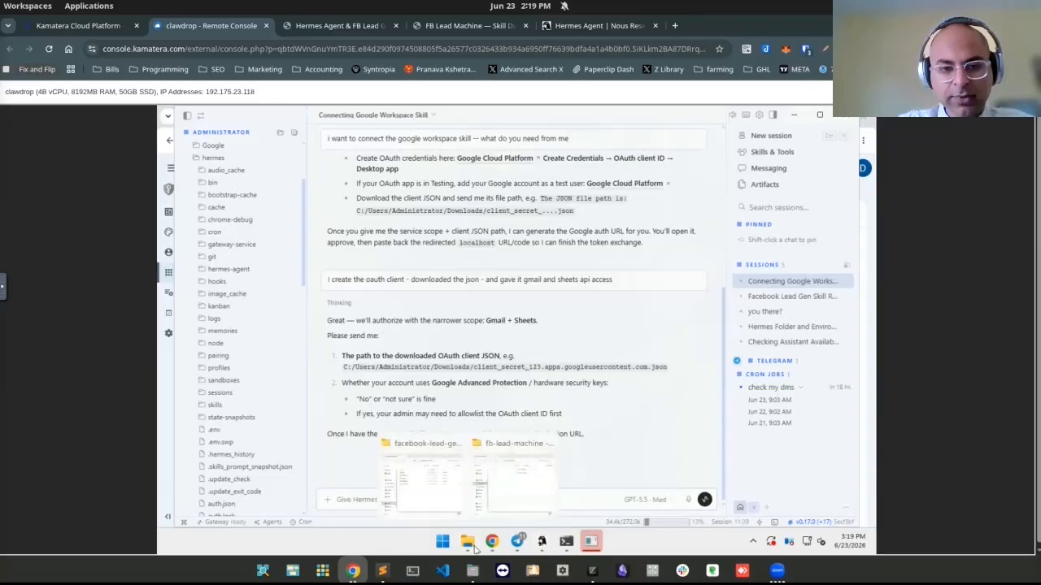
pyautogui.click(440, 488)
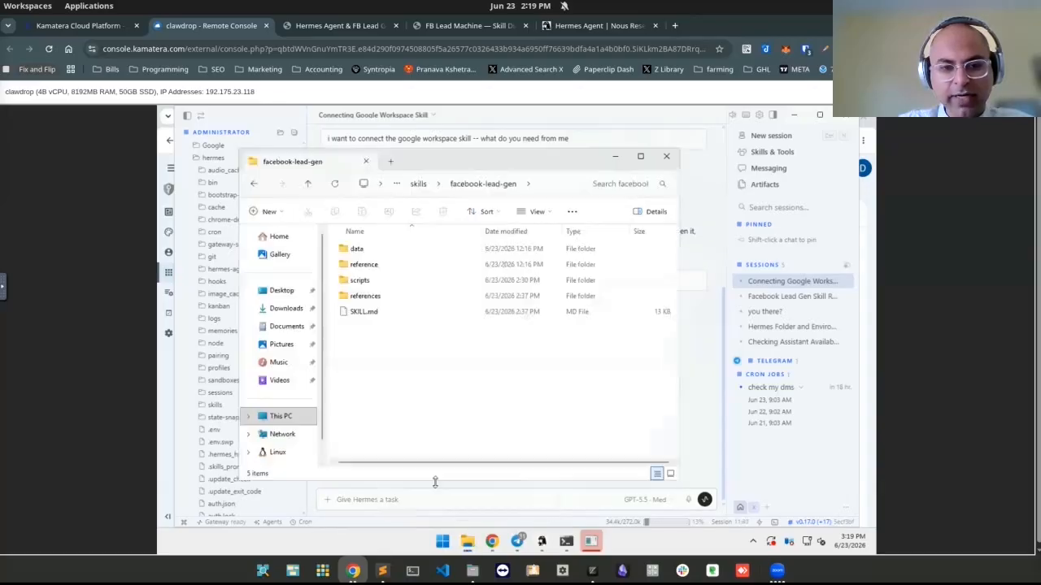
pyautogui.click(287, 310)
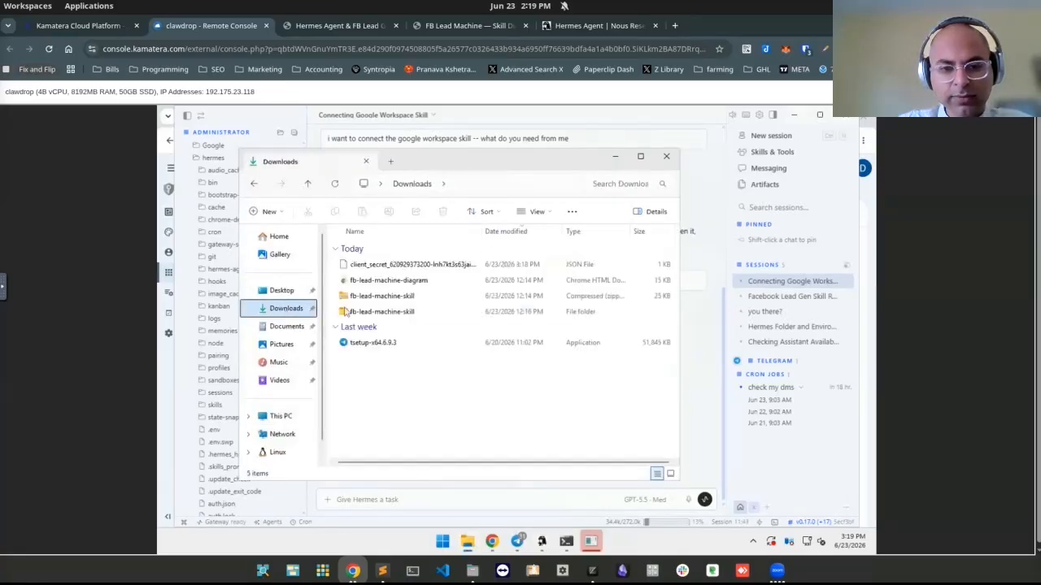
pyautogui.click(411, 270)
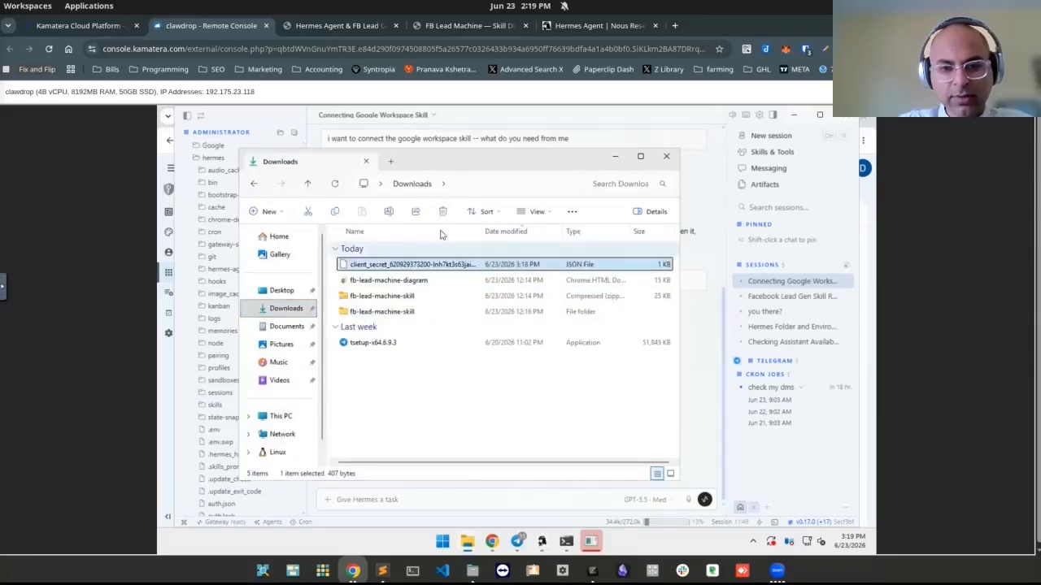
pyautogui.click(710, 342)
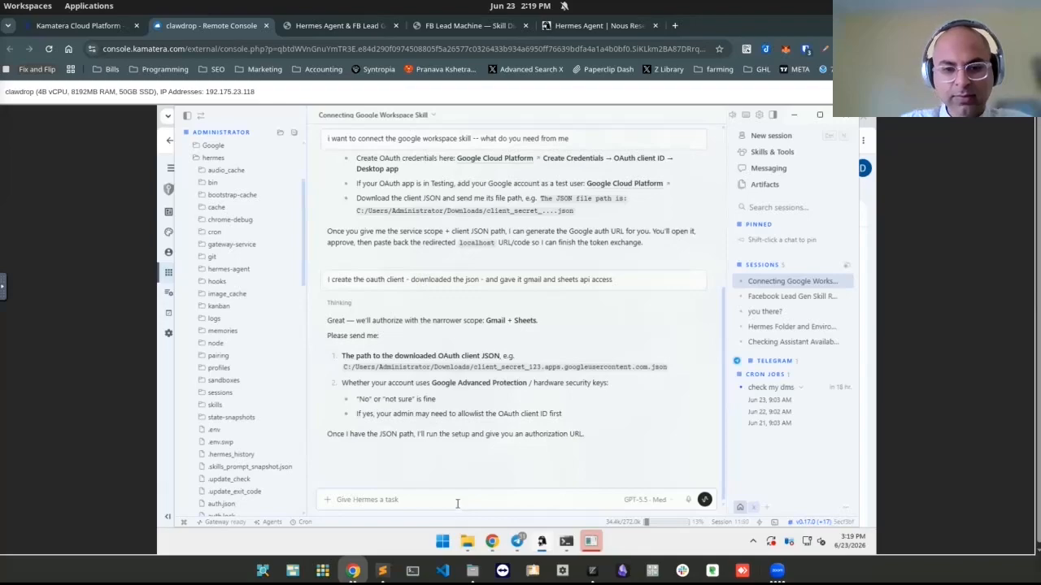
# Reply that the JSON is in the Downloads folder and Google Advanced Protection isn't used.
pyautogui.write('down')
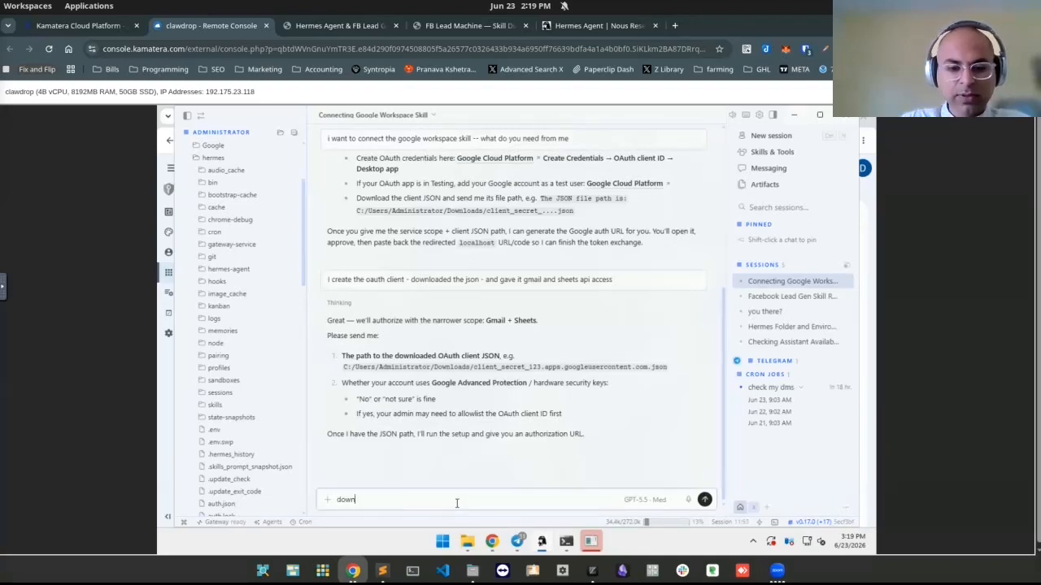
pyautogui.press('BackSpace')
pyautogui.press('BackSpace')
pyautogui.press('BackSpace')
pyautogui.press('BackSpace')
pyautogui.write('tis in th')
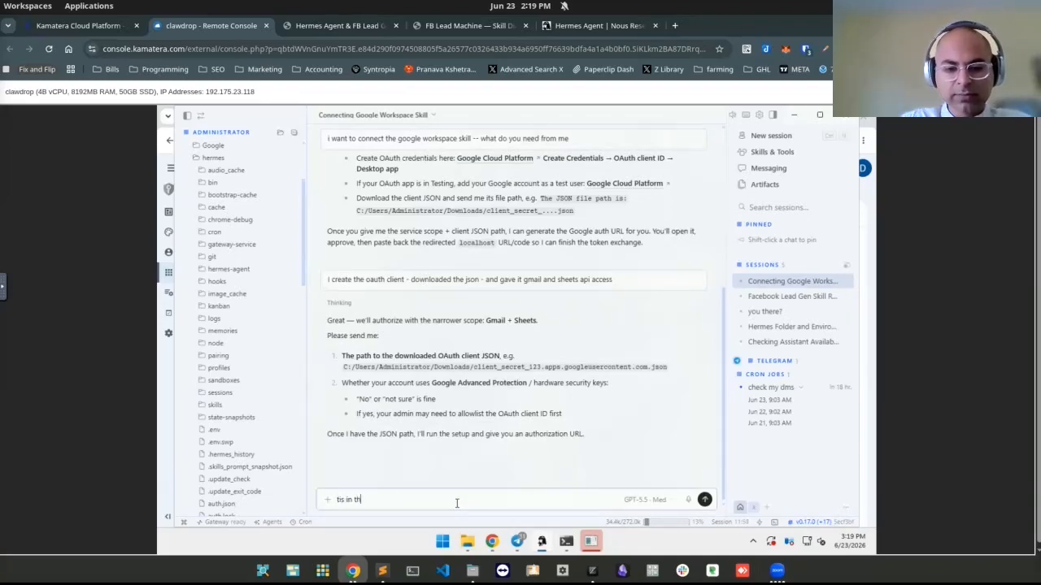
pyautogui.write('e Downloa')
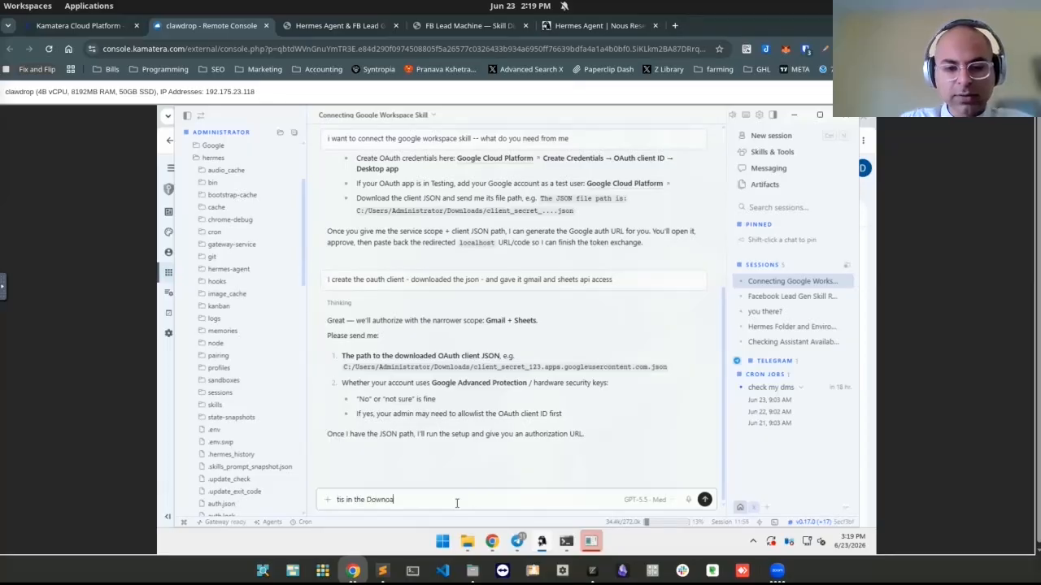
pyautogui.press('BackSpace')
pyautogui.press('BackSpace')
pyautogui.write('loads folder')
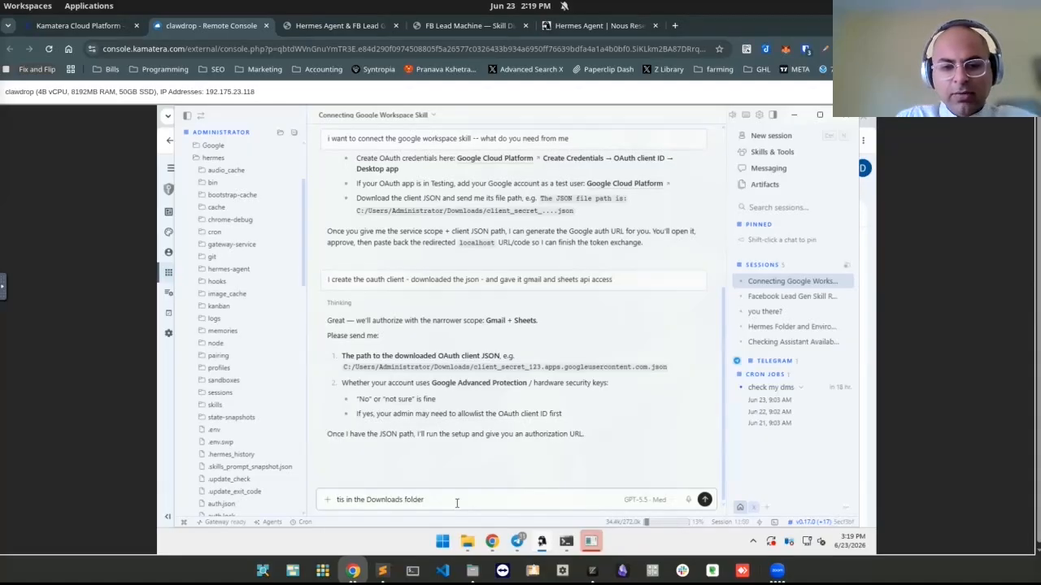
pyautogui.write(' . No')
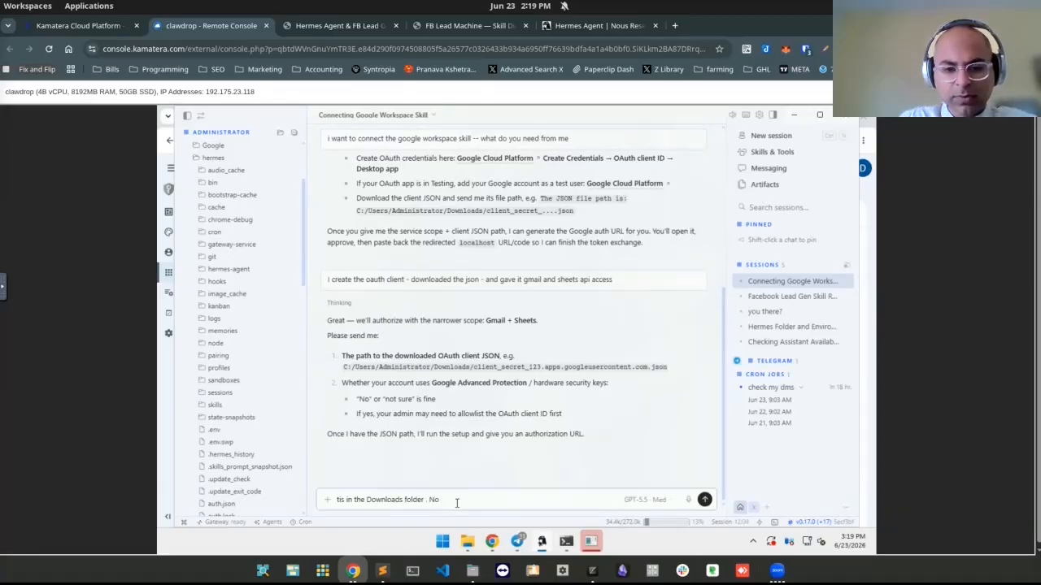
pyautogui.write(' to google adv')
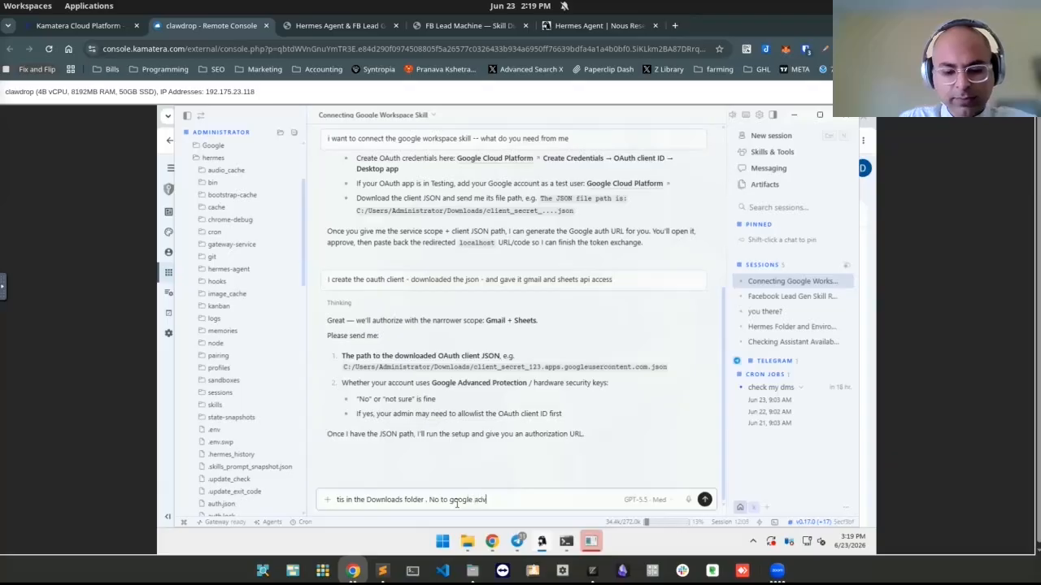
pyautogui.write('anced protection')
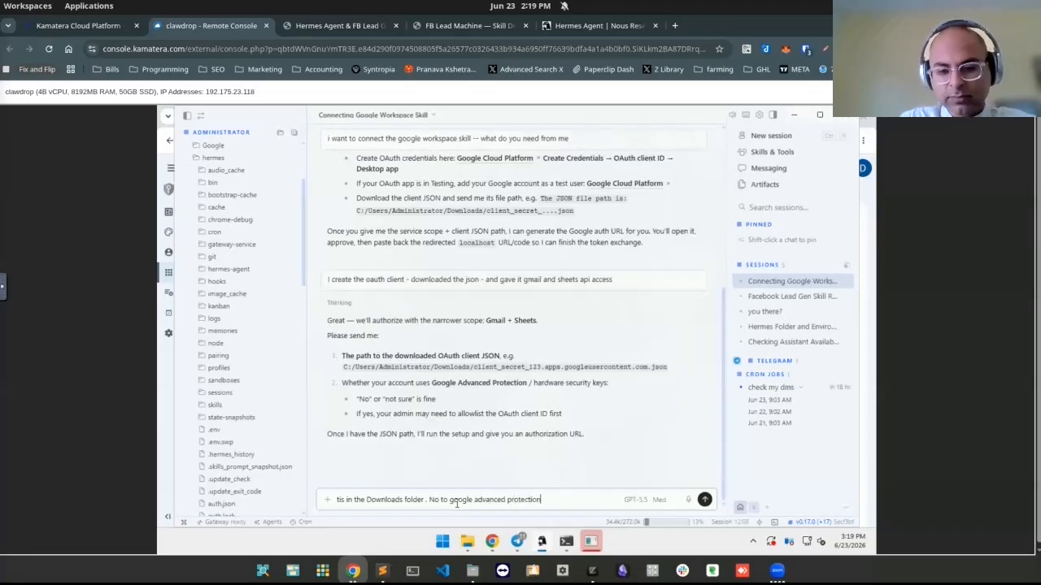
pyautogui.press('Return')
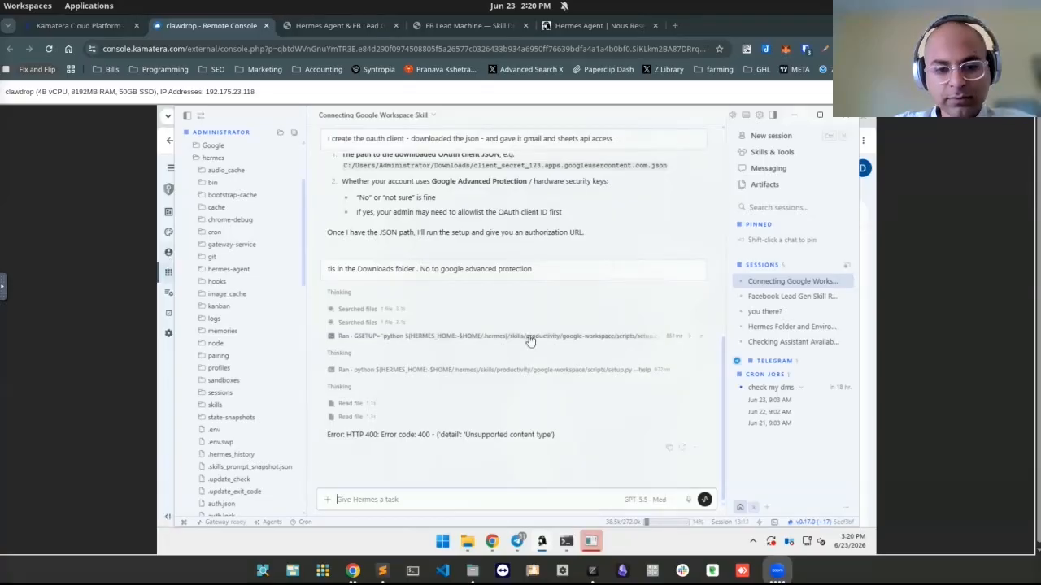
# Bring the agent window back into focus while Hermes searches files and runs the setup script.
pyautogui.click(490, 501)
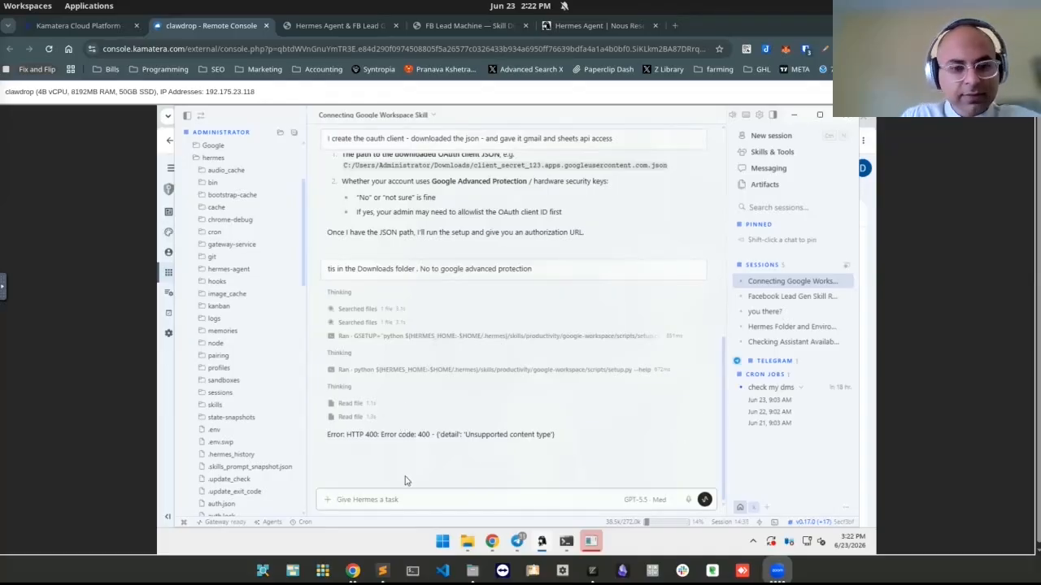
# Ask Hermes 'did you find the credentials?' to get the Google authorization link.
pyautogui.click(421, 507)
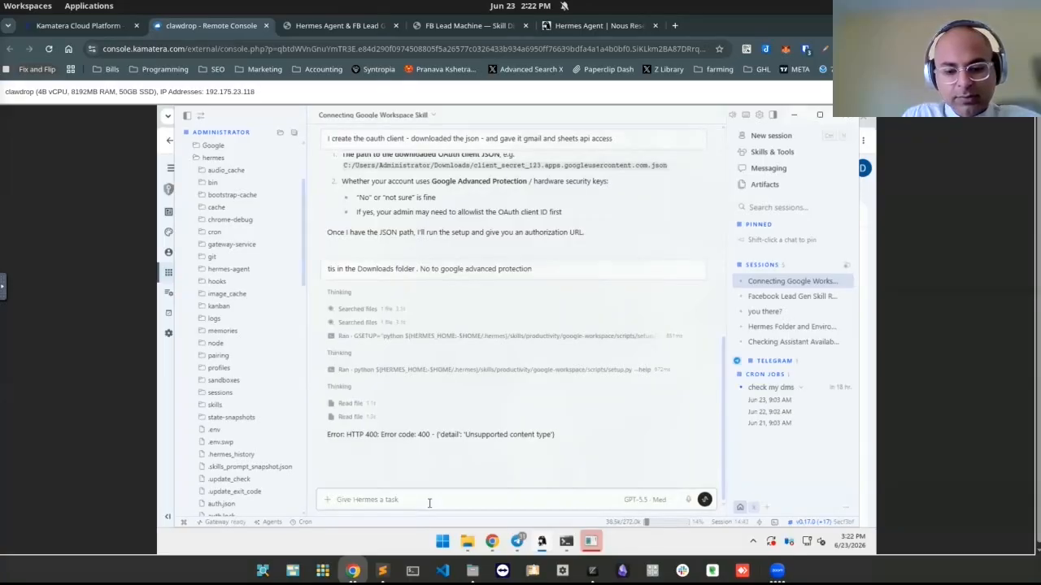
pyautogui.write('di')
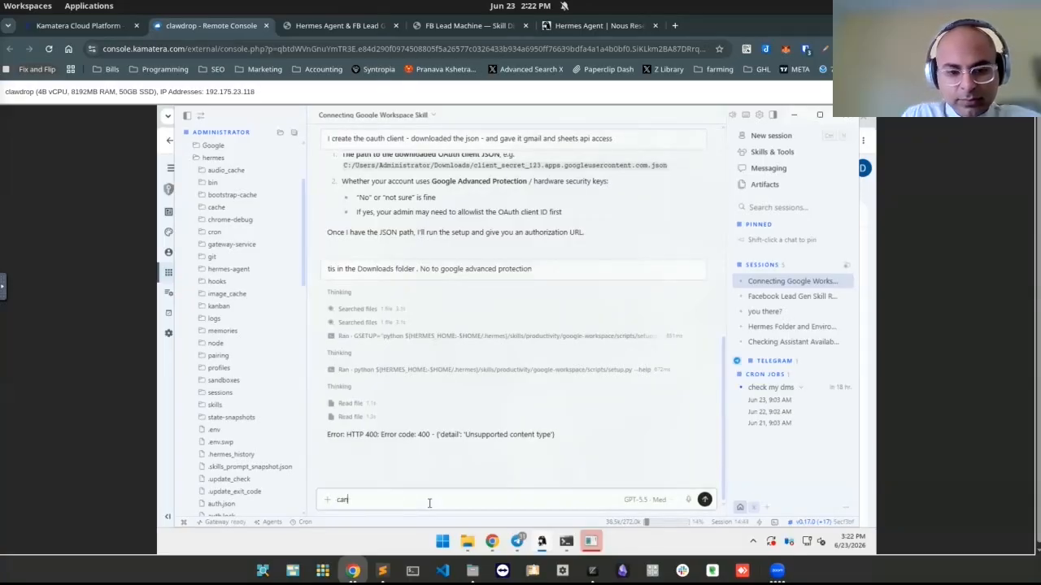
pyautogui.press('BackSpace')
pyautogui.press('BackSpace')
pyautogui.write('did you f')
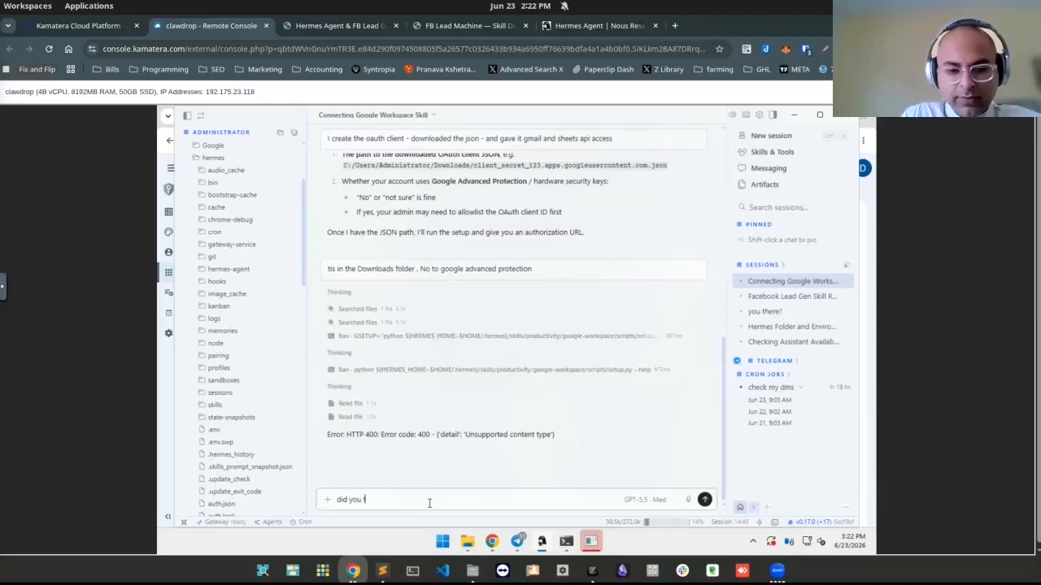
pyautogui.write('ind the credentials?')
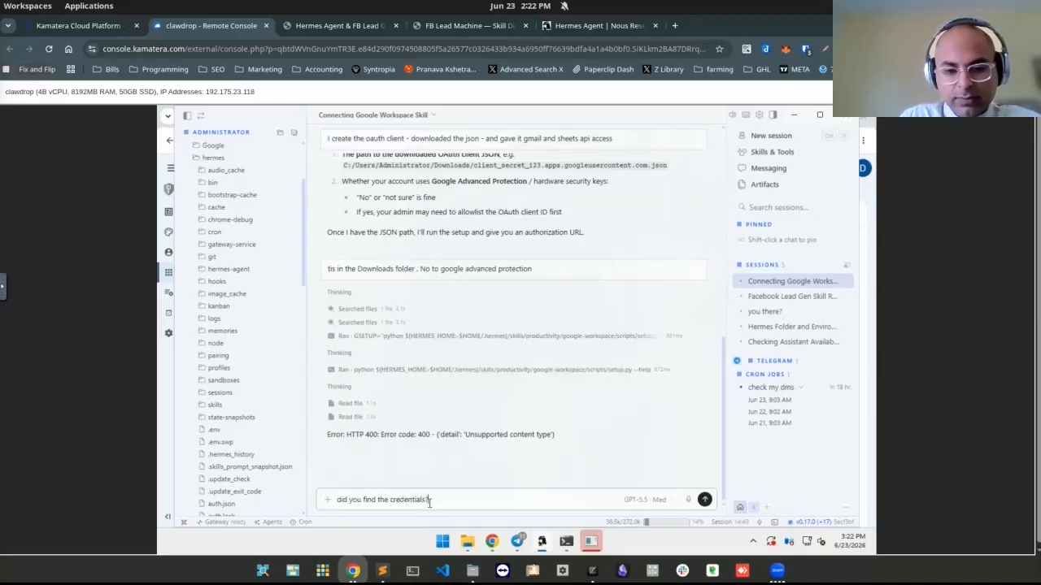
pyautogui.press('Return')
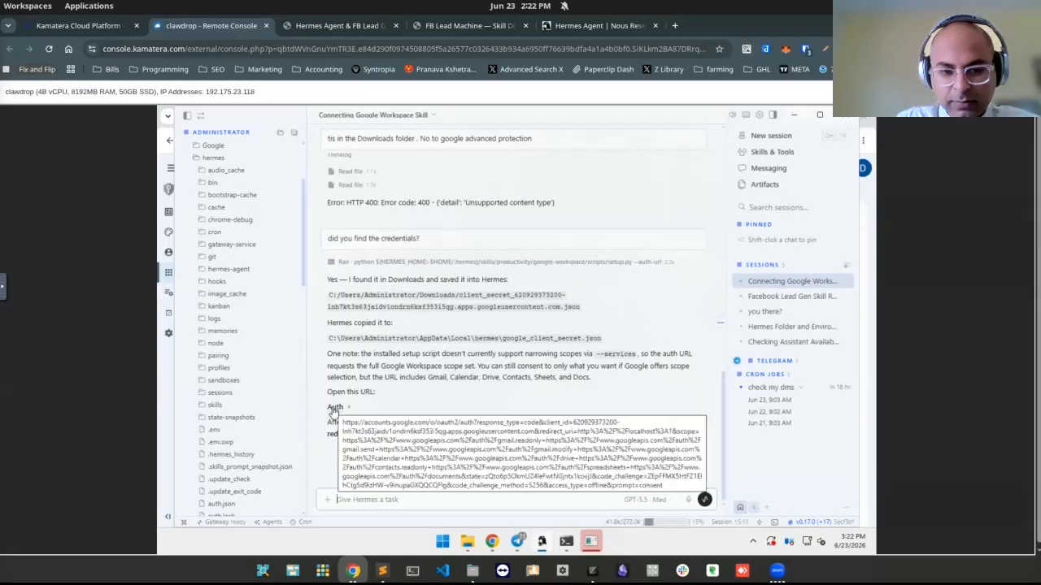
# Follow the Auth link, choose the Google account, and allow hermes-demo access.
pyautogui.click(333, 411)
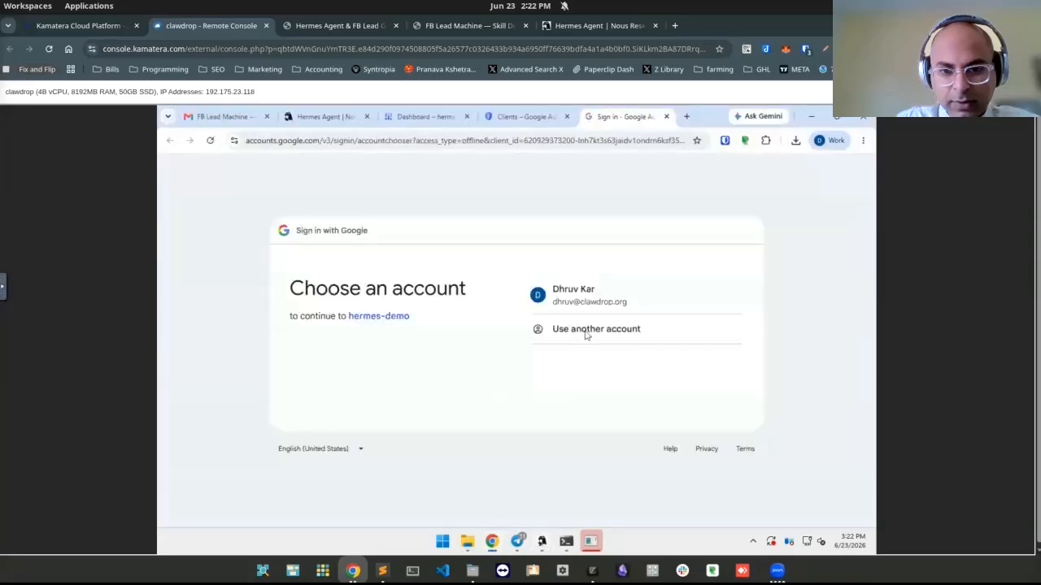
pyautogui.click(601, 299)
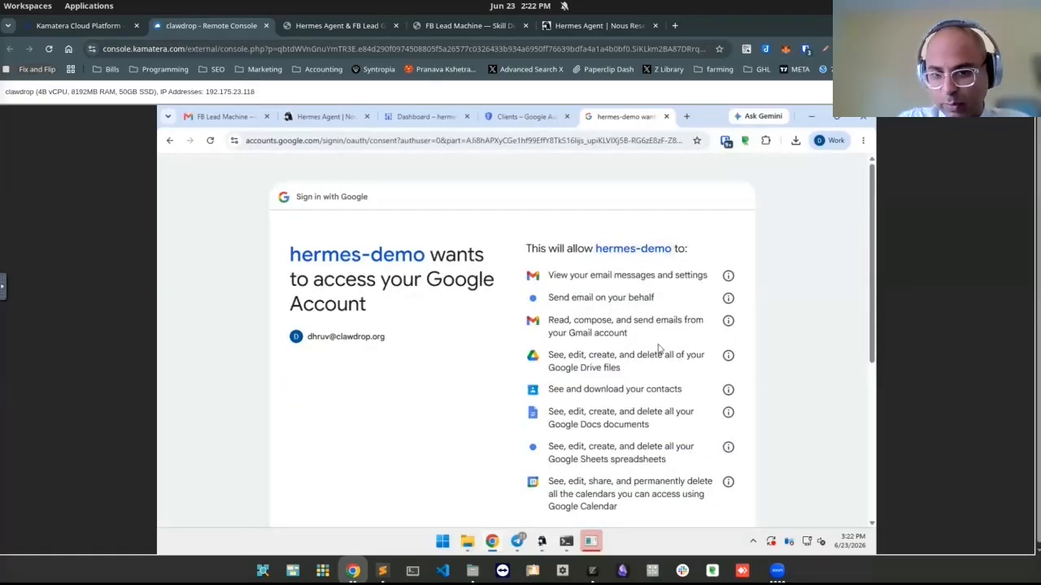
pyautogui.scroll(-1, 658, 348)
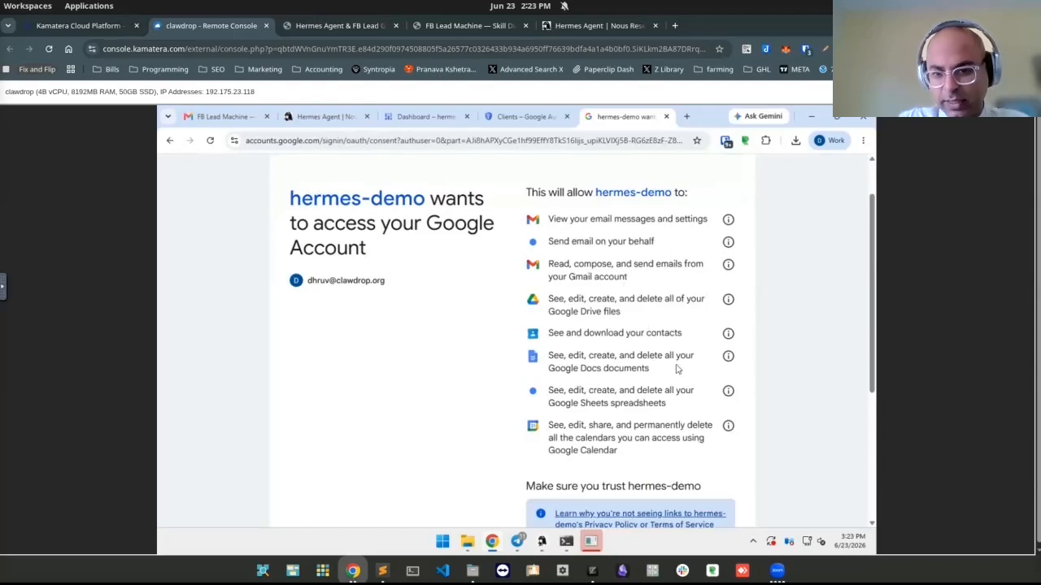
pyautogui.scroll(-1, 665, 409)
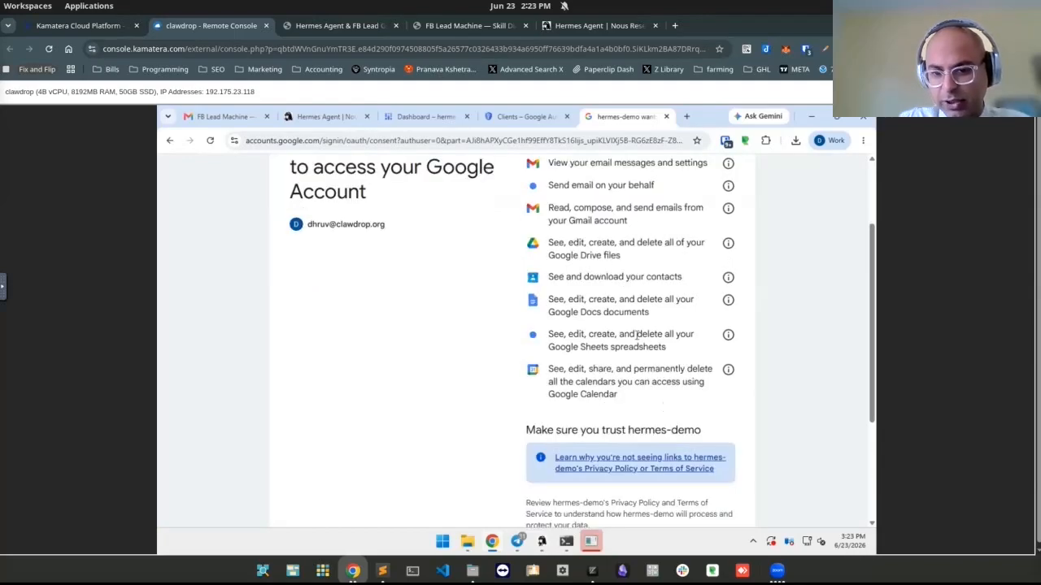
pyautogui.scroll(-3, 653, 409)
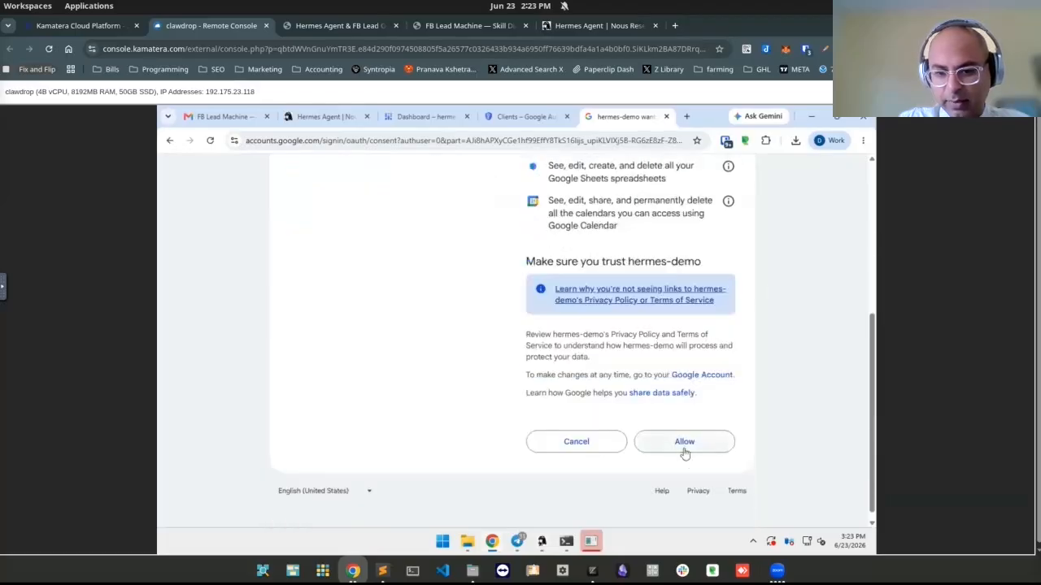
pyautogui.click(692, 451)
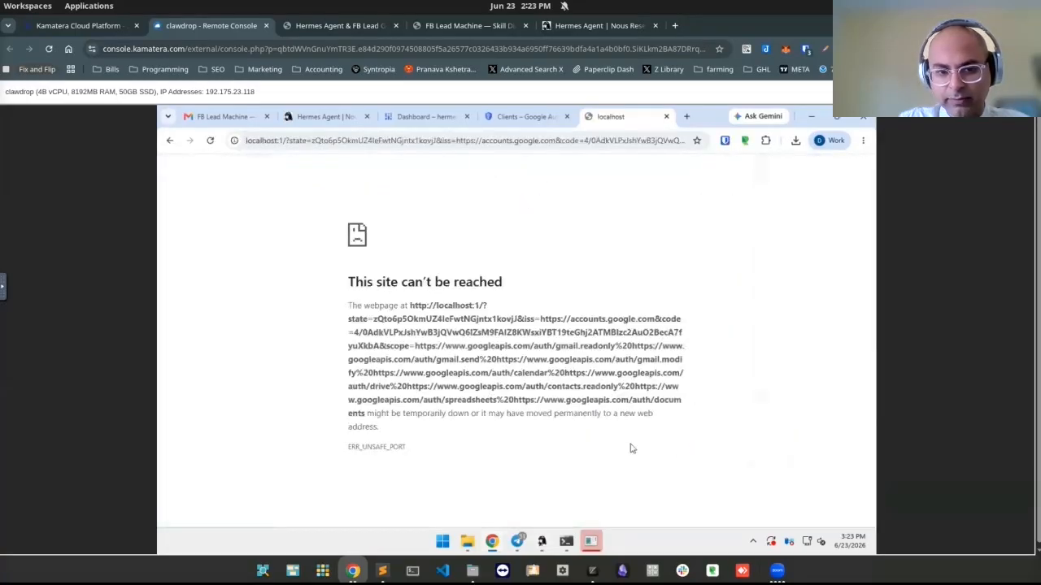
# Copy the full localhost redirect URL from Chrome's address bar.
pyautogui.click(490, 145)
pyautogui.rightClick(492, 147)
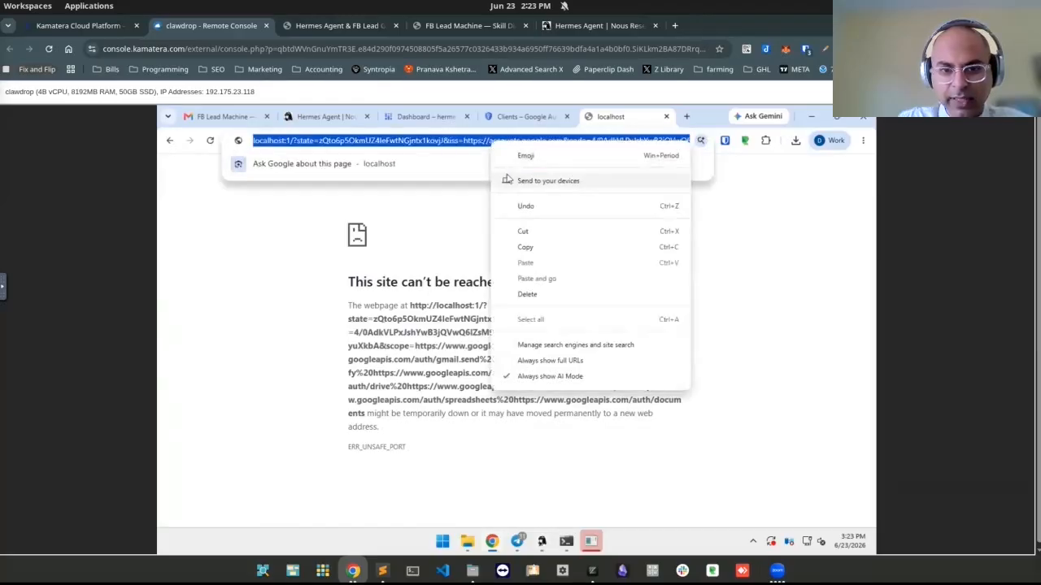
pyautogui.click(515, 249)
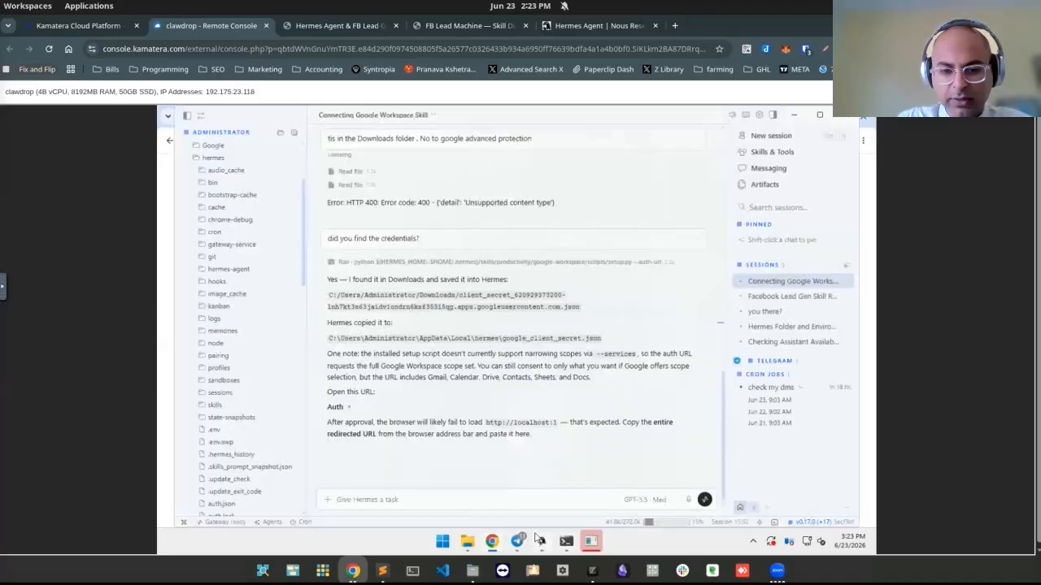
# Paste the redirect URL into the Hermes chat and send it to finish Google OAuth.
pyautogui.click(542, 542)
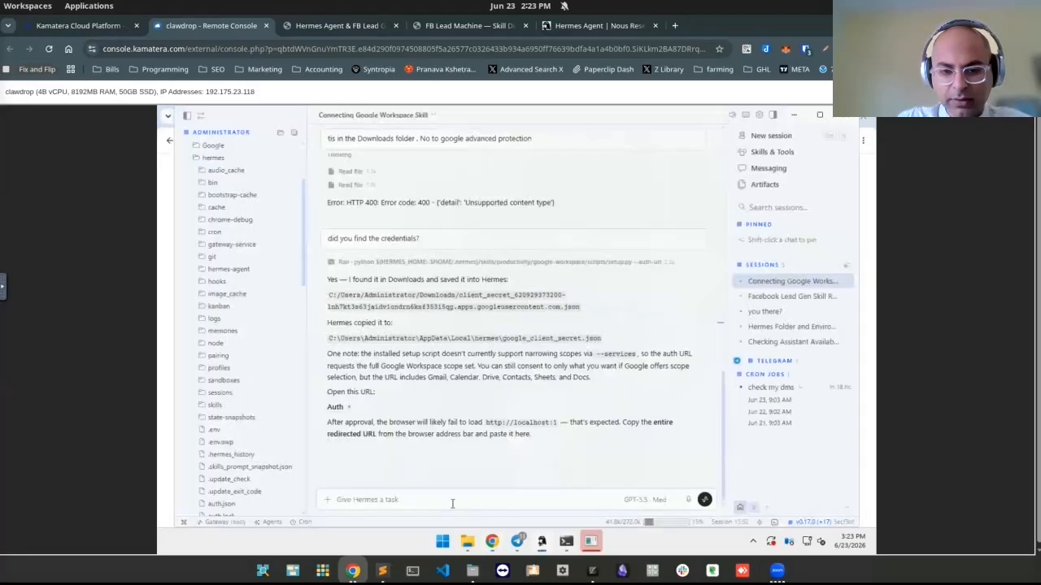
pyautogui.rightClick(450, 500)
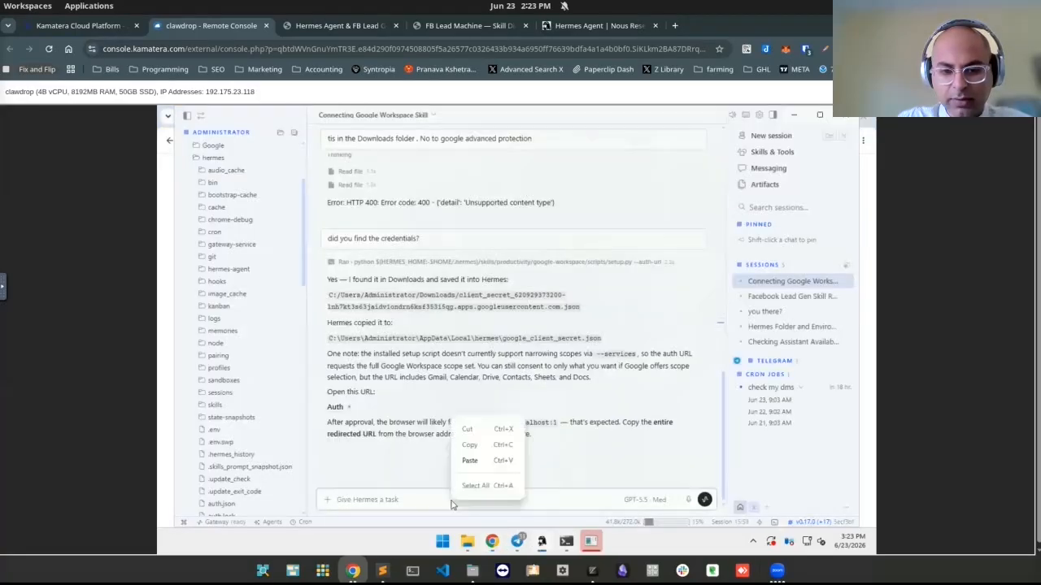
pyautogui.click(470, 461)
pyautogui.press('Return')
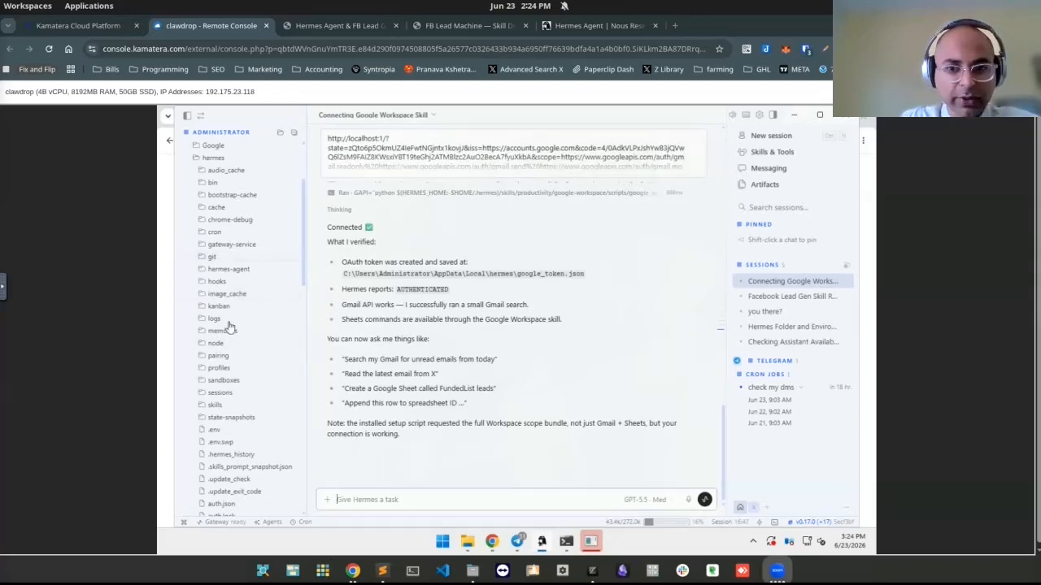
pyautogui.moveTo(721, 328)
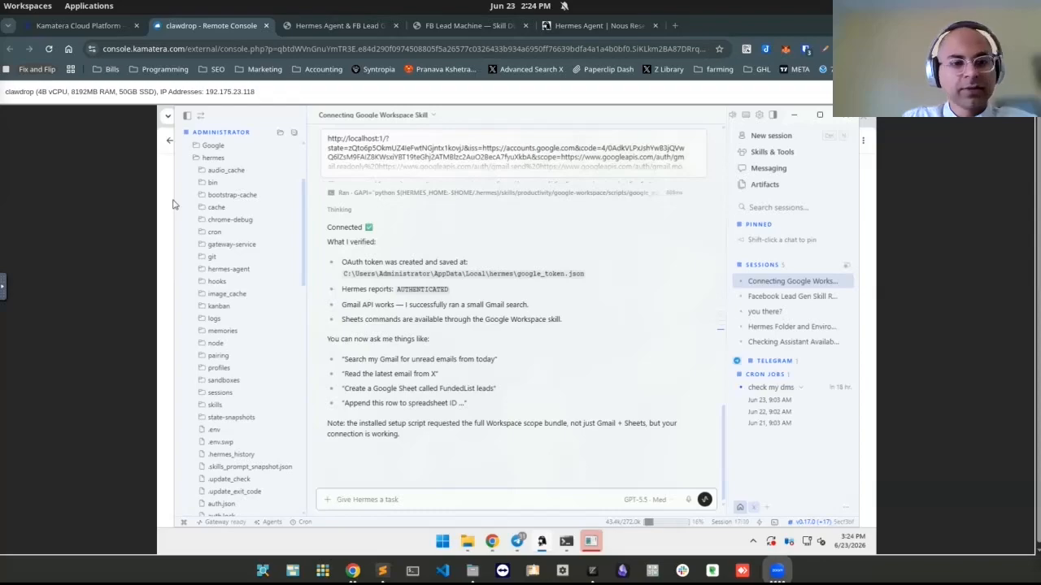
# Ask Hermes to connect the Chrome profile currently in use, not a new one.
pyautogui.click(505, 501)
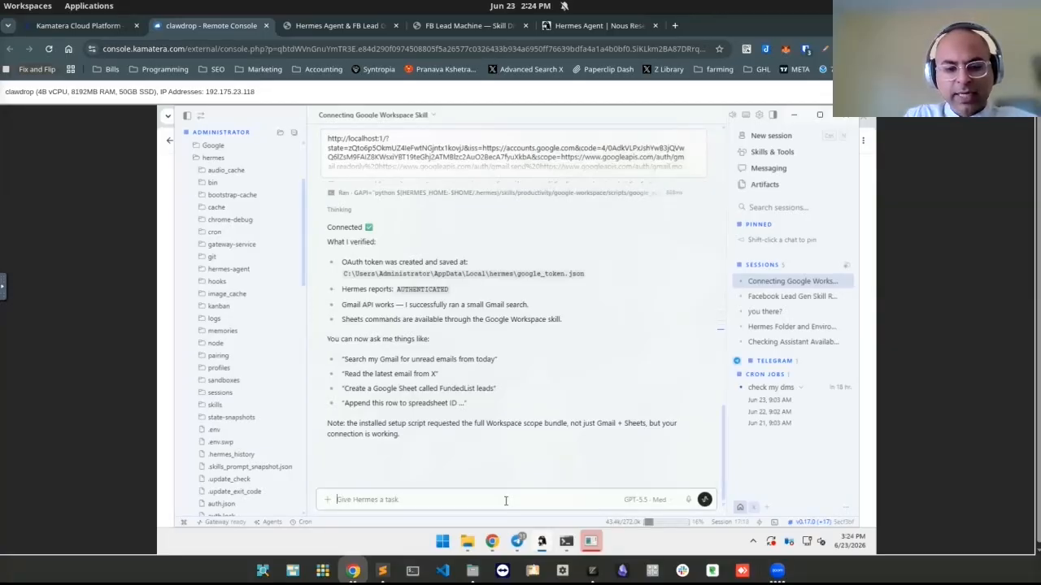
pyautogui.write('can you ')
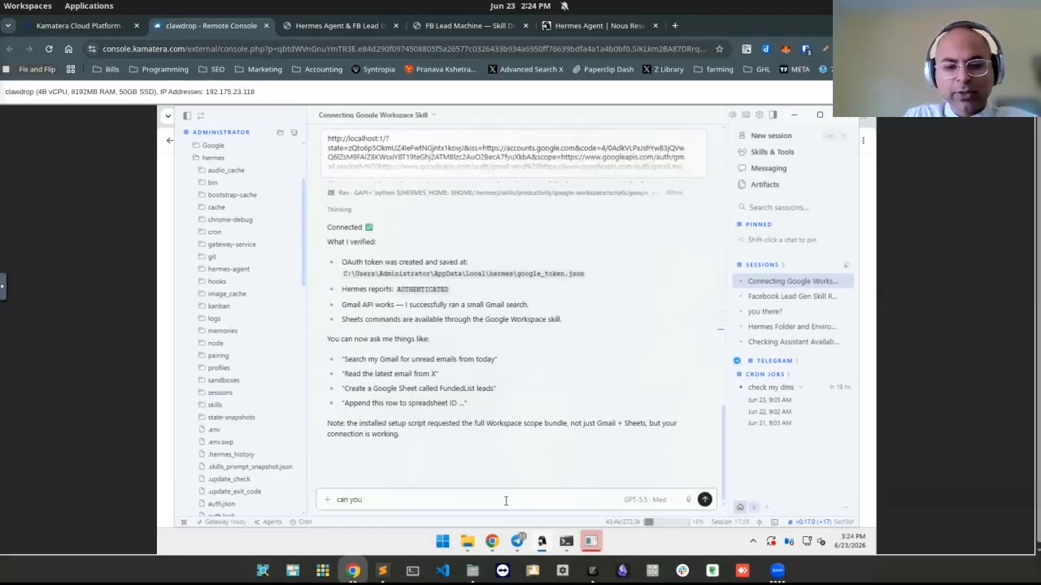
pyautogui.write('conn')
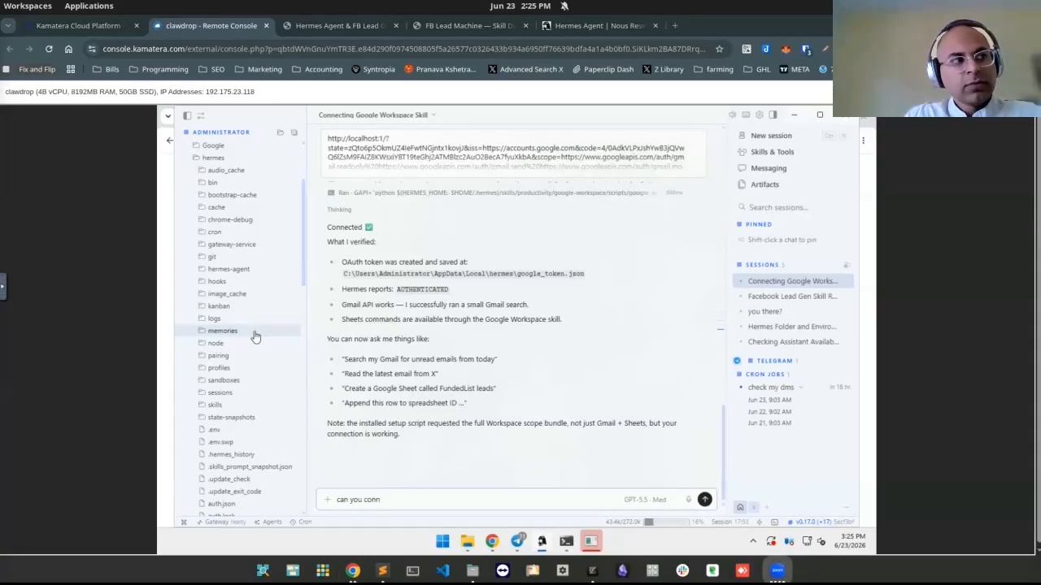
pyautogui.click(528, 501)
pyautogui.press('BackSpace')
pyautogui.press('BackSpace')
pyautogui.press('BackSpace')
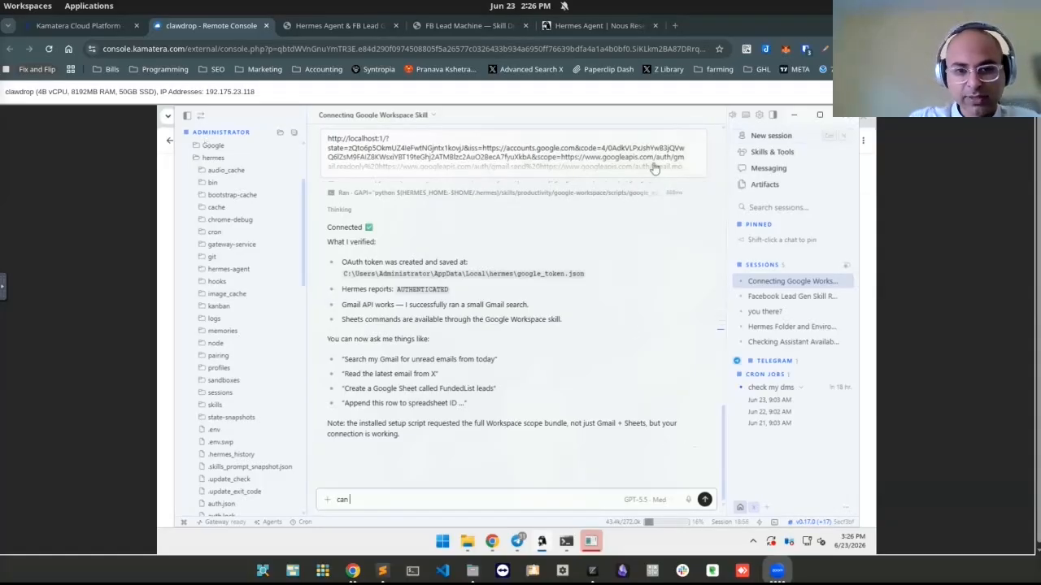
pyautogui.click(518, 499)
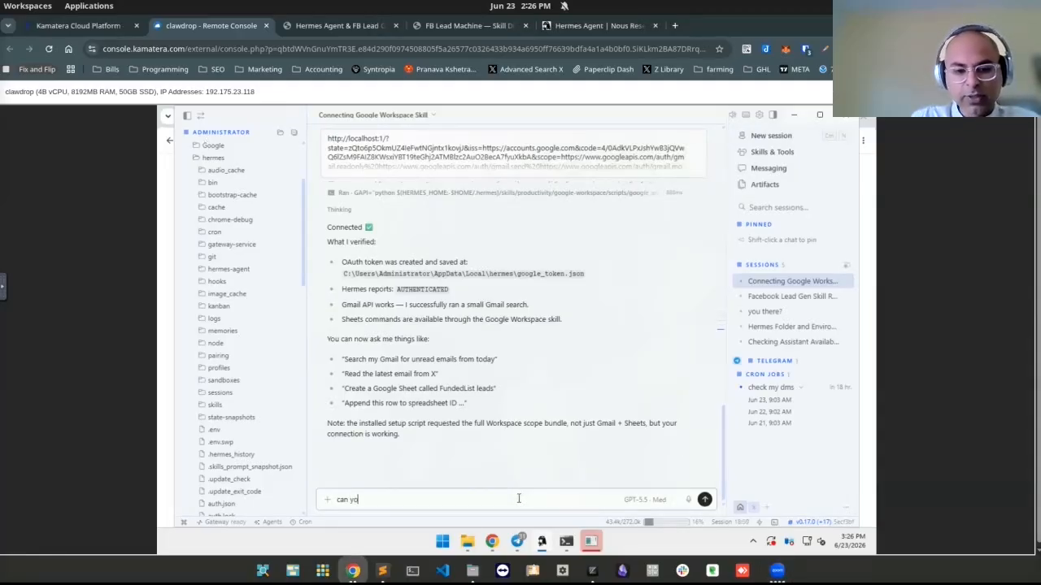
pyautogui.write('you connect ')
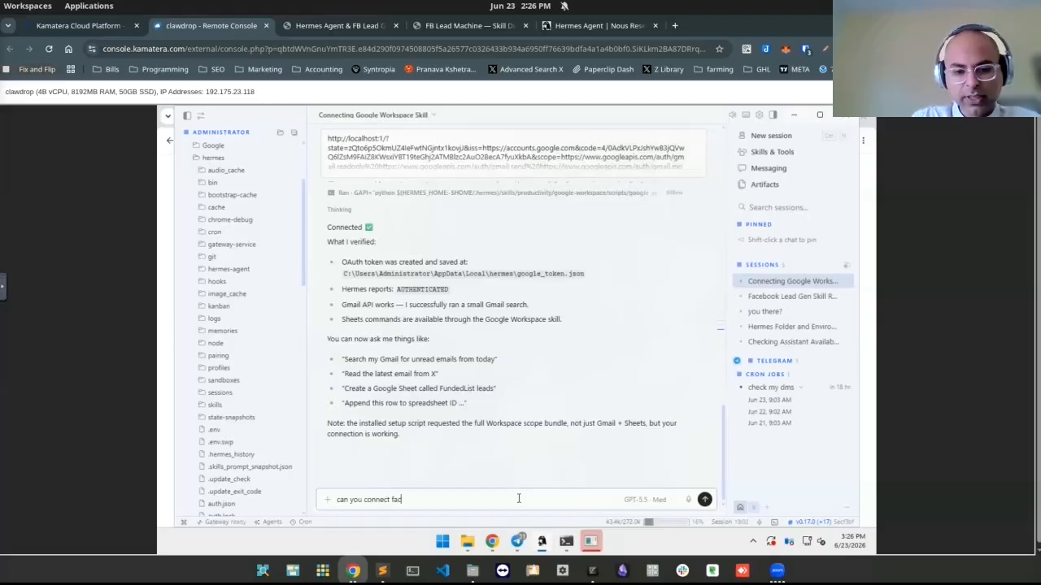
pyautogui.write('google chrome -- the pro')
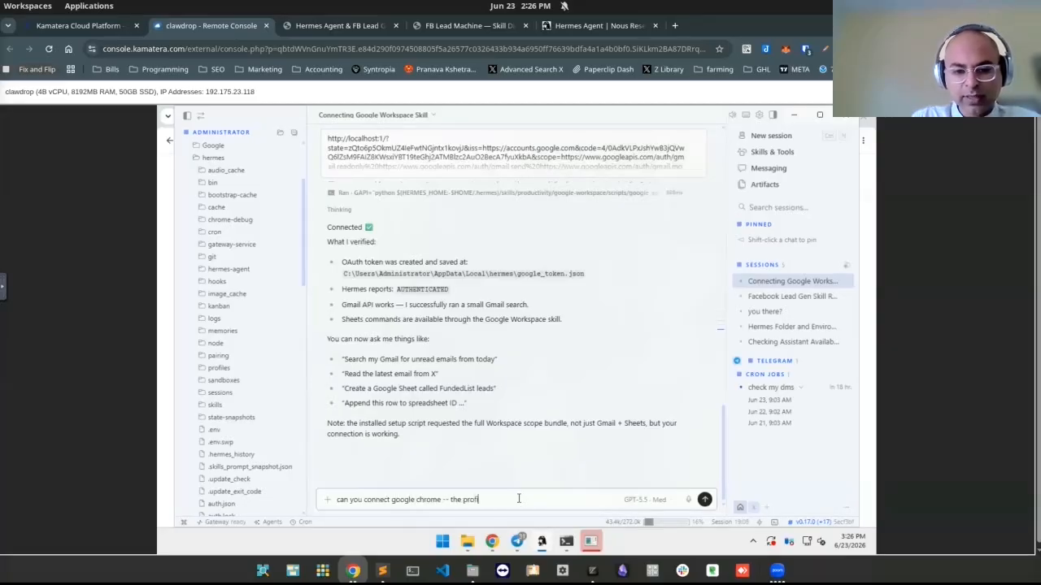
pyautogui.write('file that ')
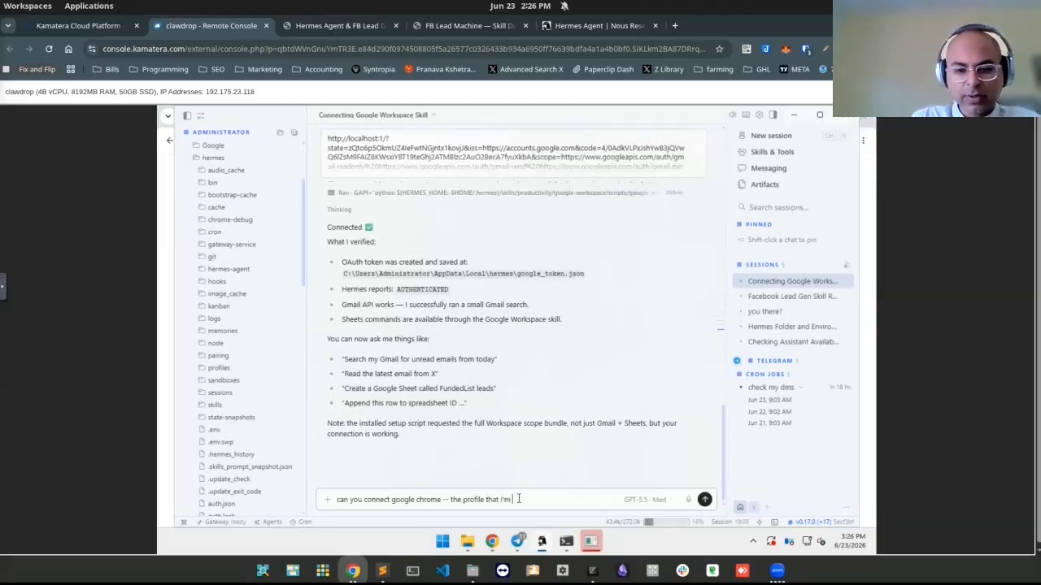
pyautogui.write("I'm currently using - -NOT A NE")
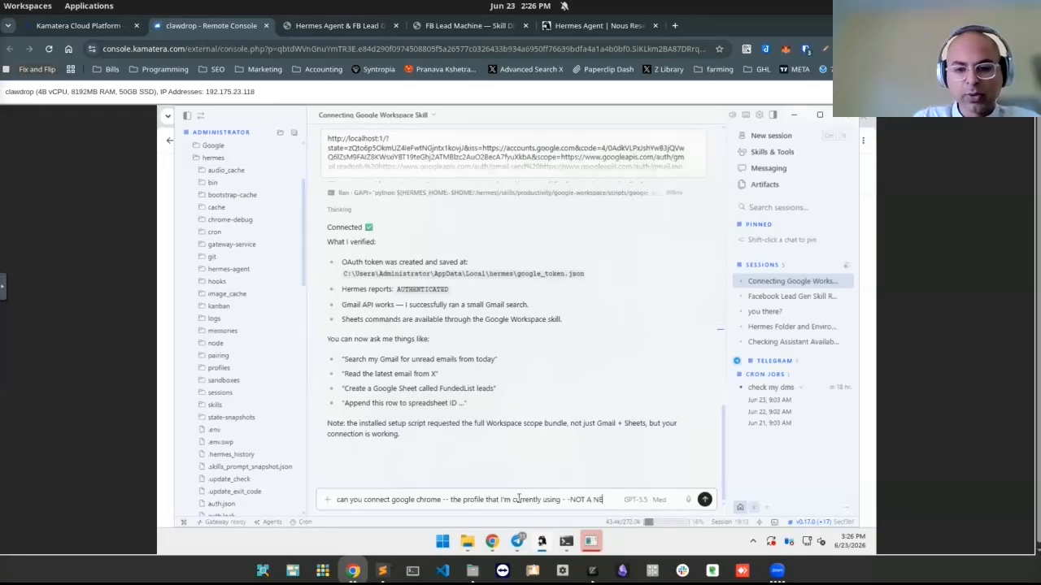
pyautogui.write('W ONE')
pyautogui.press('Return')
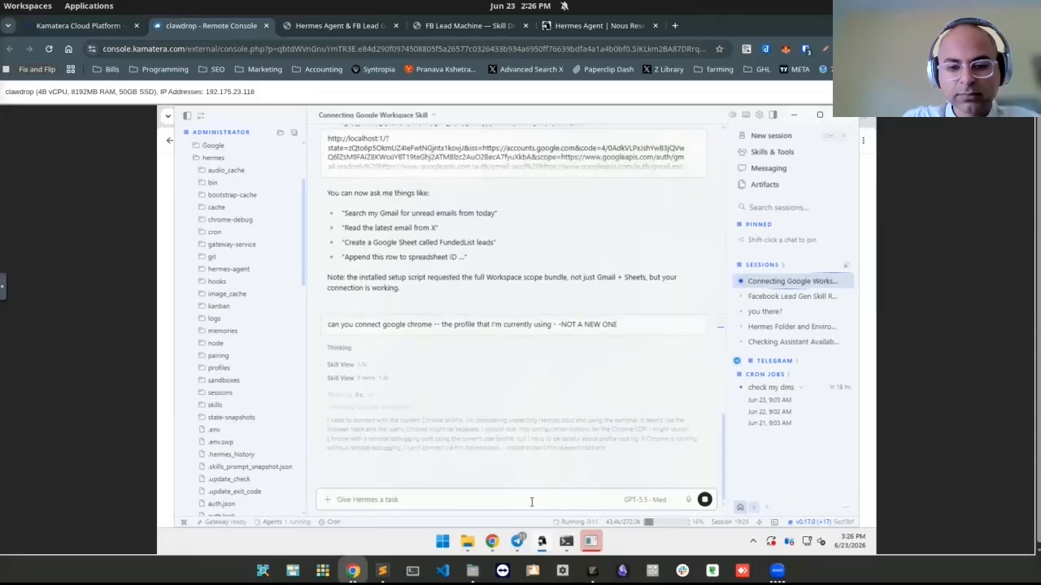
pyautogui.moveTo(527, 548)
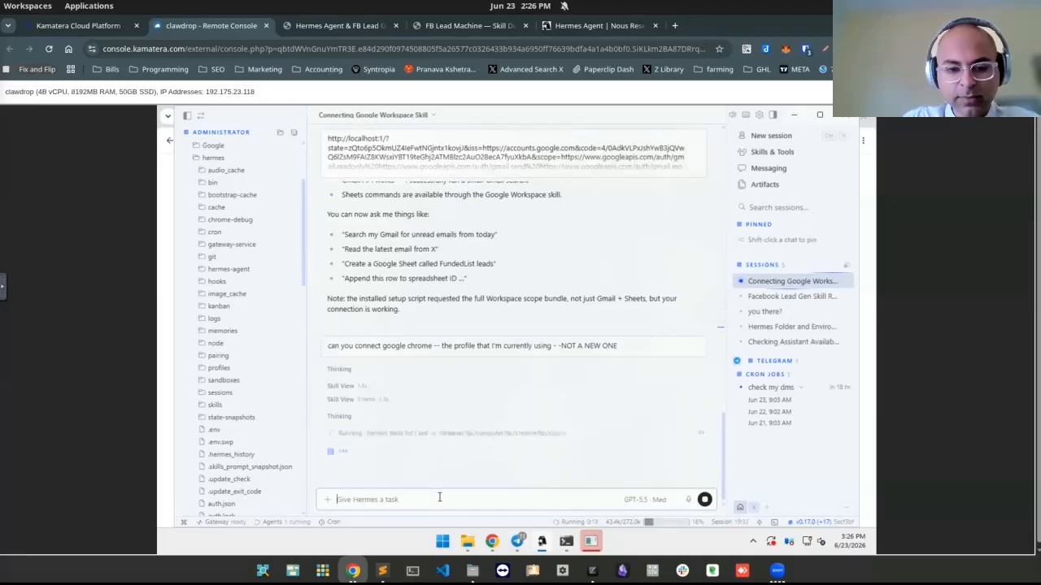
pyautogui.moveTo(491, 548)
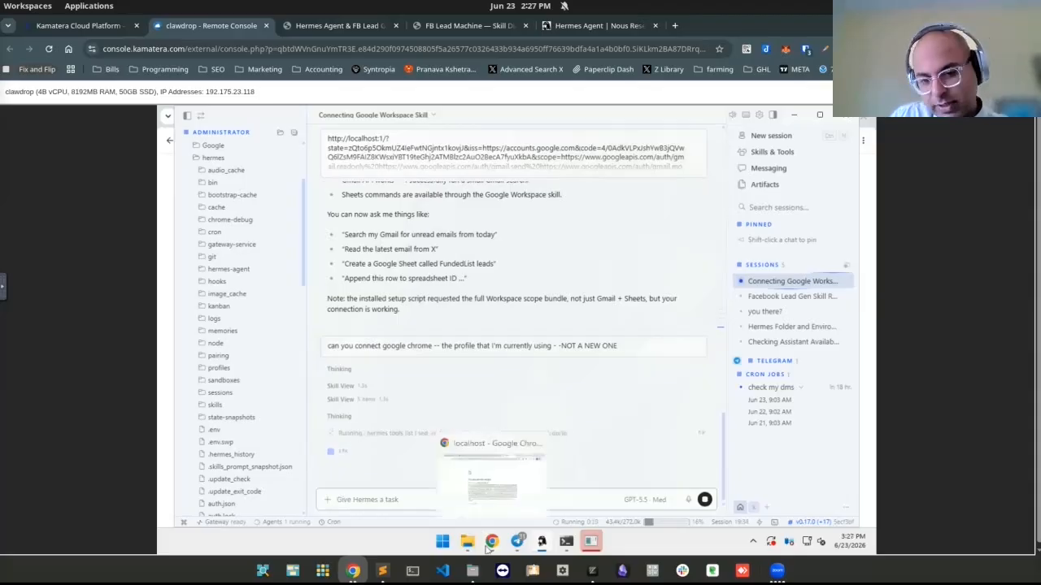
# Close the failed localhost tab in Chrome and return to Hermes Agent.
pyautogui.click(492, 484)
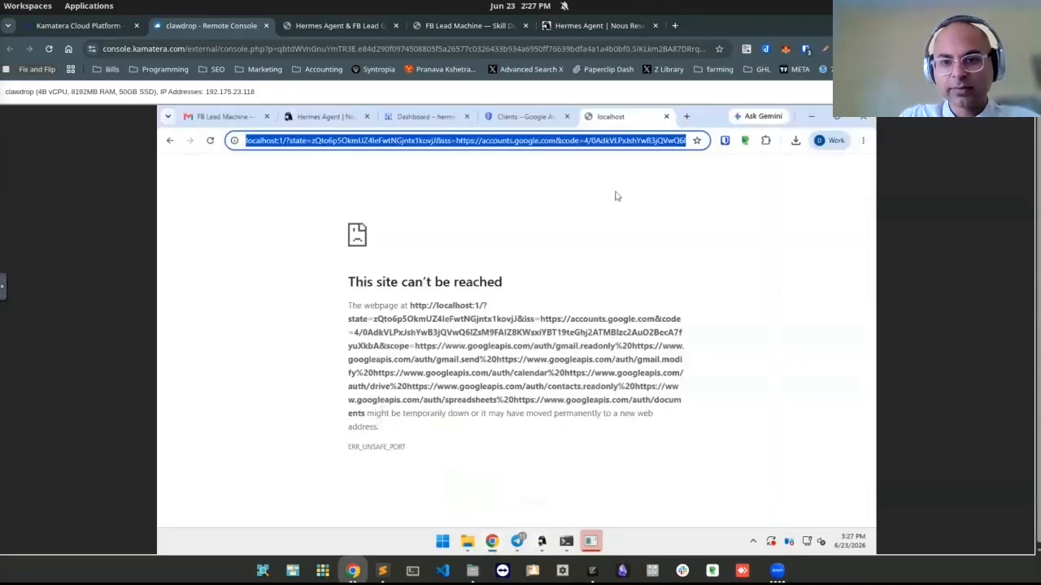
pyautogui.click(667, 116)
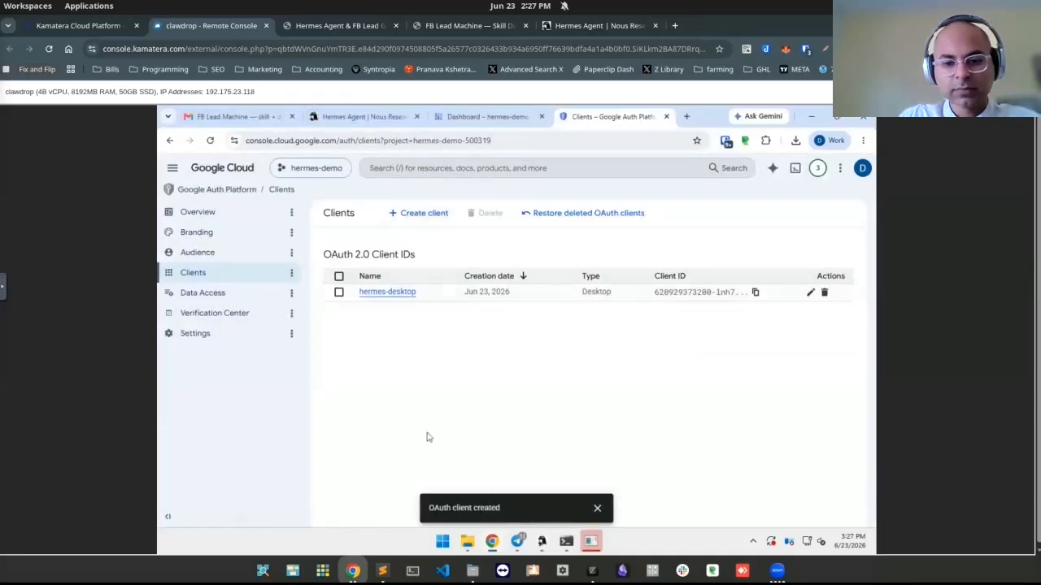
pyautogui.click(541, 541)
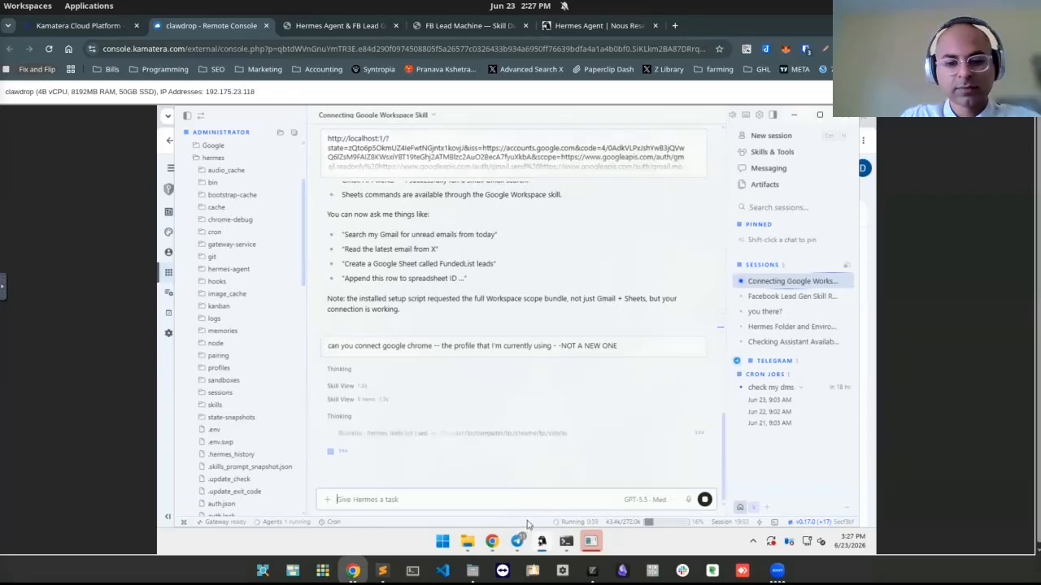
pyautogui.moveTo(520, 534)
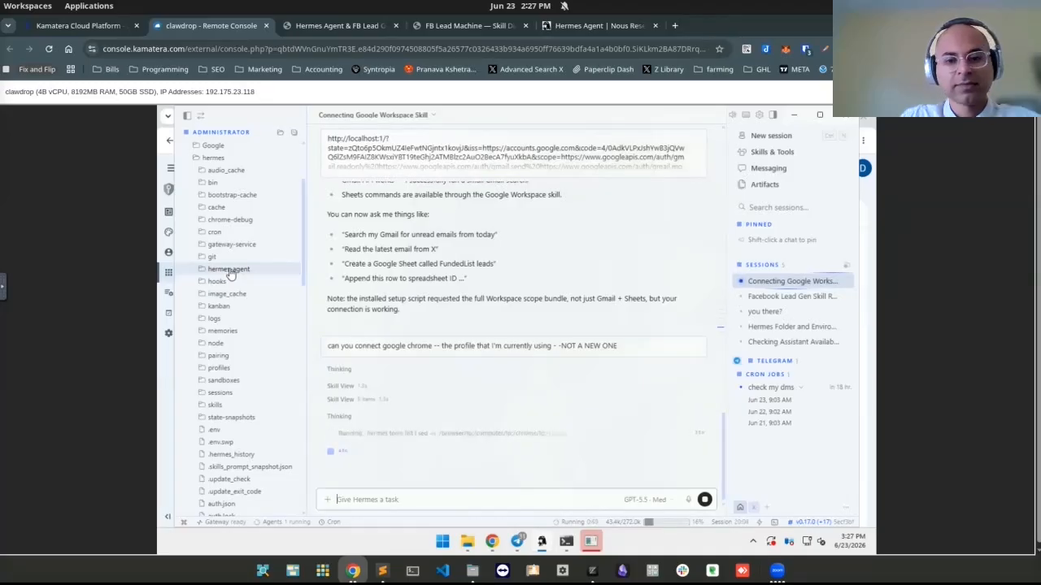
pyautogui.moveTo(490, 543)
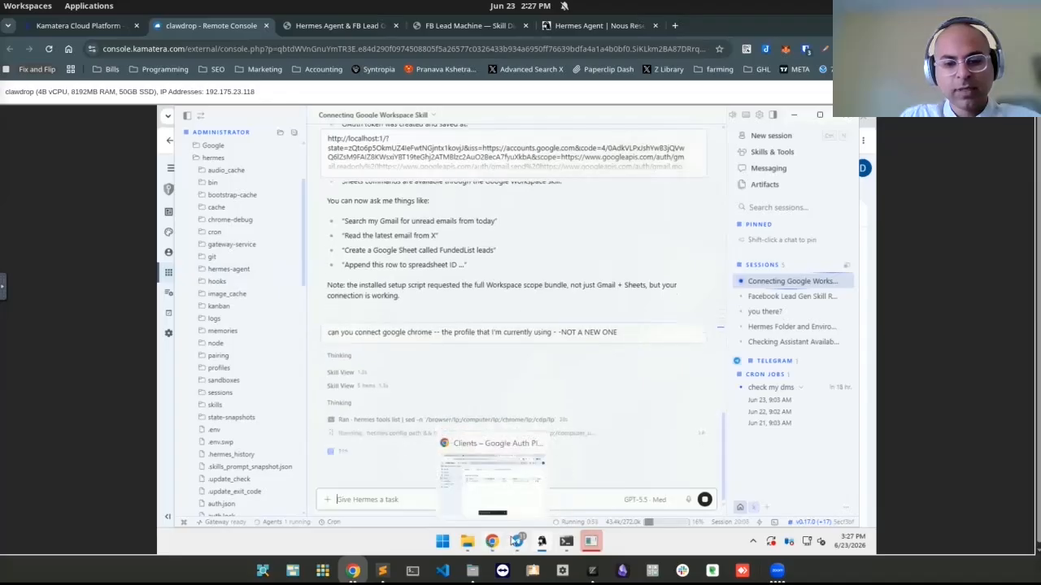
# Ask the hermes bot in Telegram 'what was the last email i received about hermes'.
pyautogui.click(518, 541)
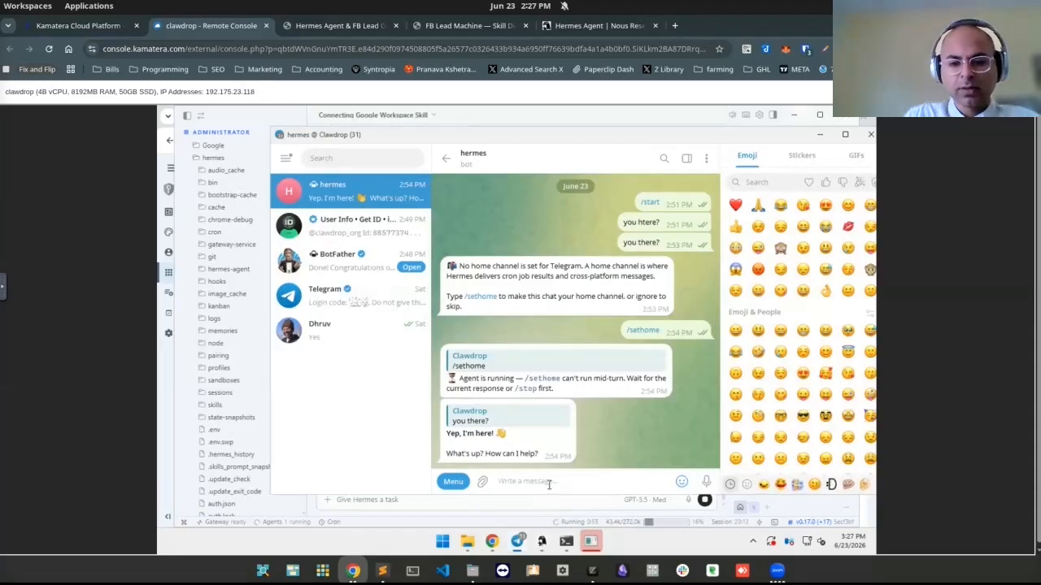
pyautogui.write('what was')
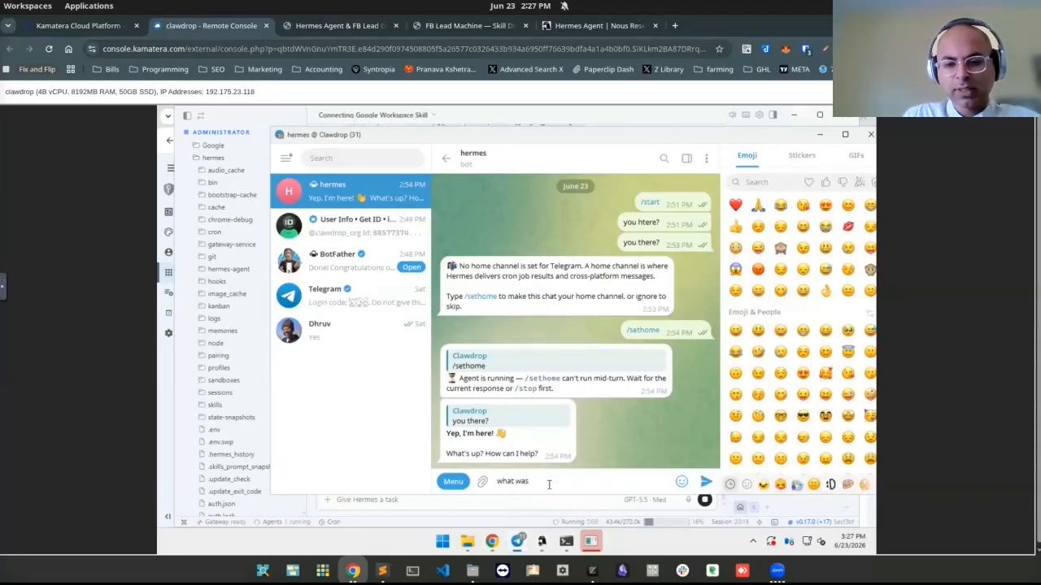
pyautogui.write(' the la')
pyautogui.press('BackSpace')
pyautogui.press('BackSpace')
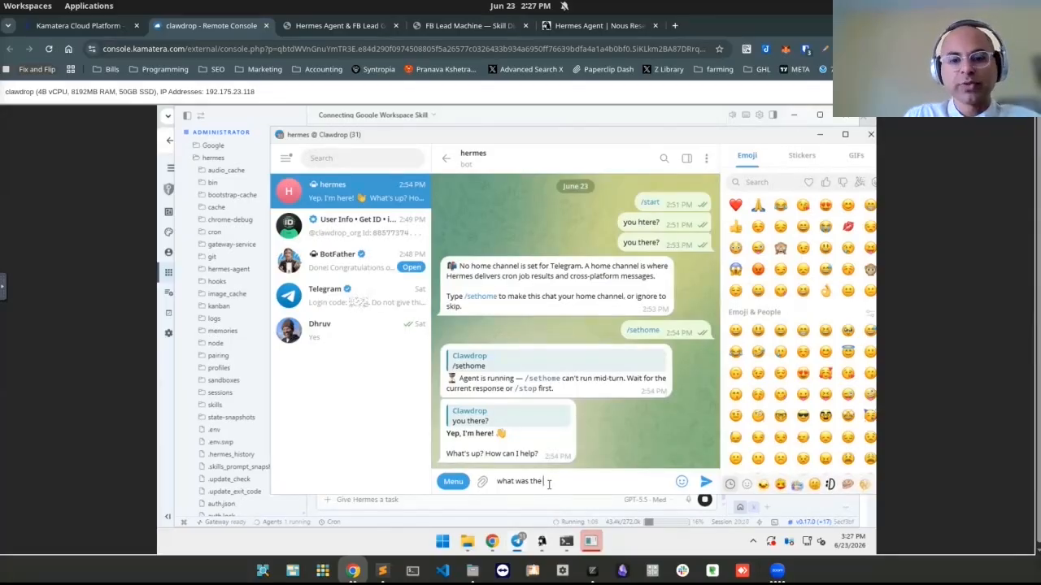
pyautogui.press('BackSpace')
pyautogui.press('BackSpace')
pyautogui.press('BackSpace')
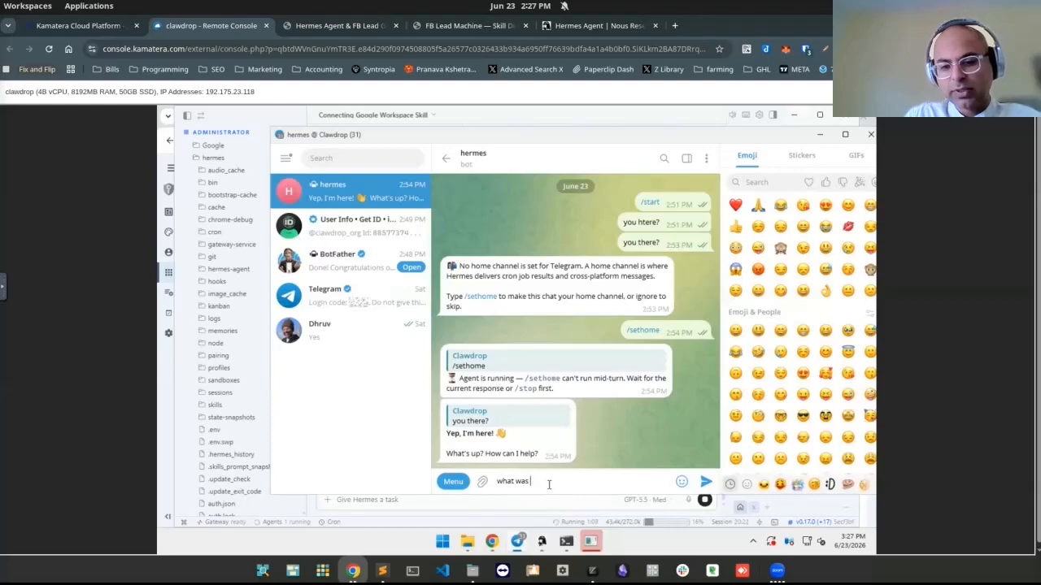
pyautogui.write('as t')
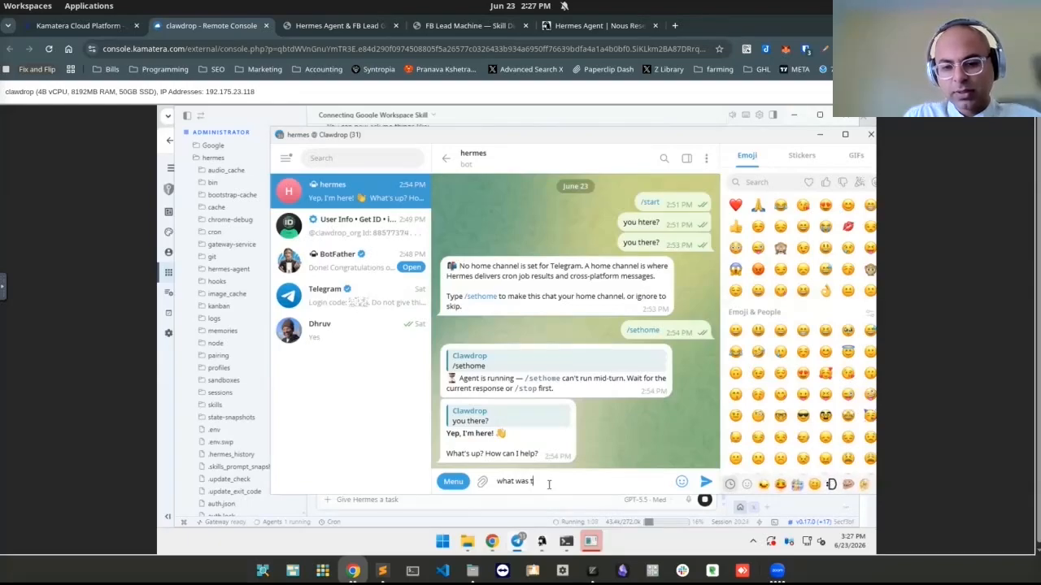
pyautogui.write('he last email')
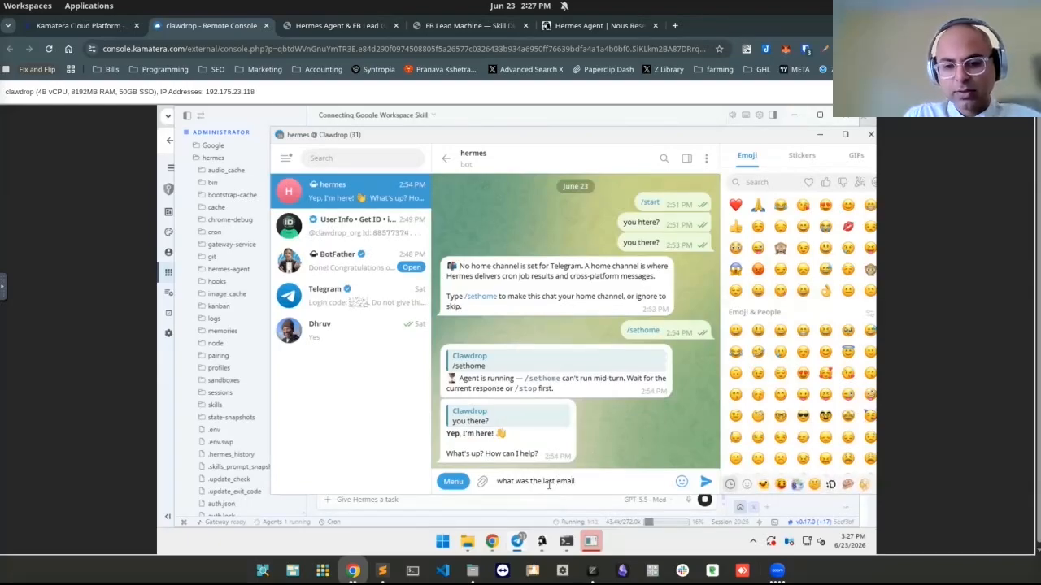
pyautogui.write(' i received')
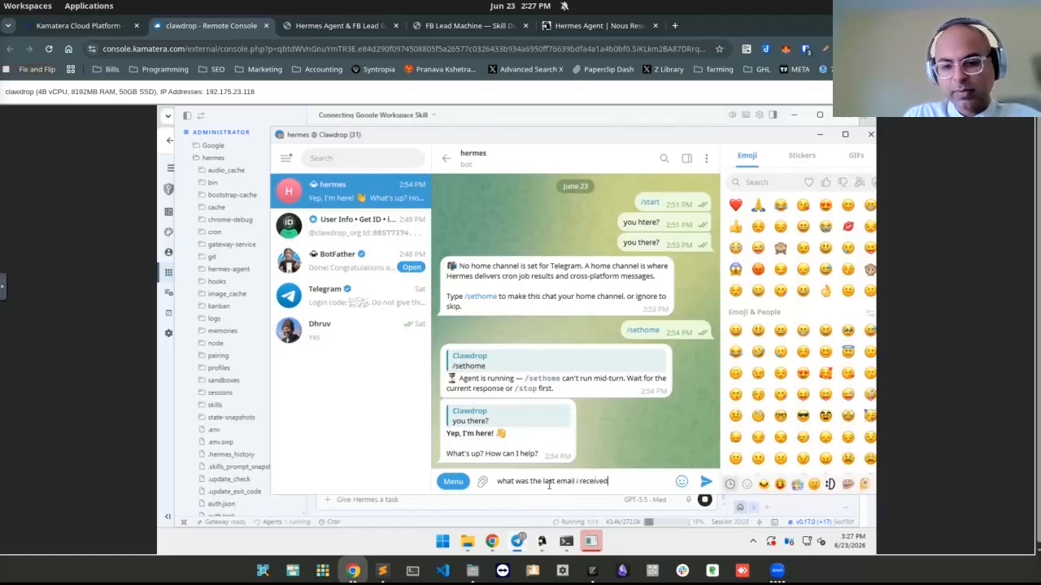
pyautogui.write(' about hermes')
pyautogui.press('Return')
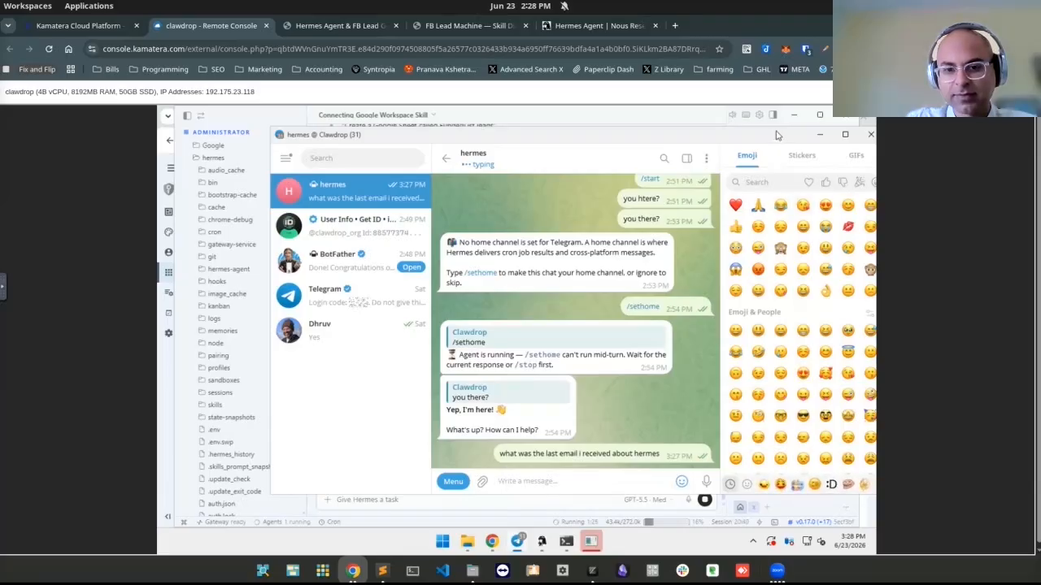
# Tell the bot 'use google workspace skill - BY DEFAULT' and heart its reply.
pyautogui.moveTo(777, 138); pyautogui.dragTo(732, 138)
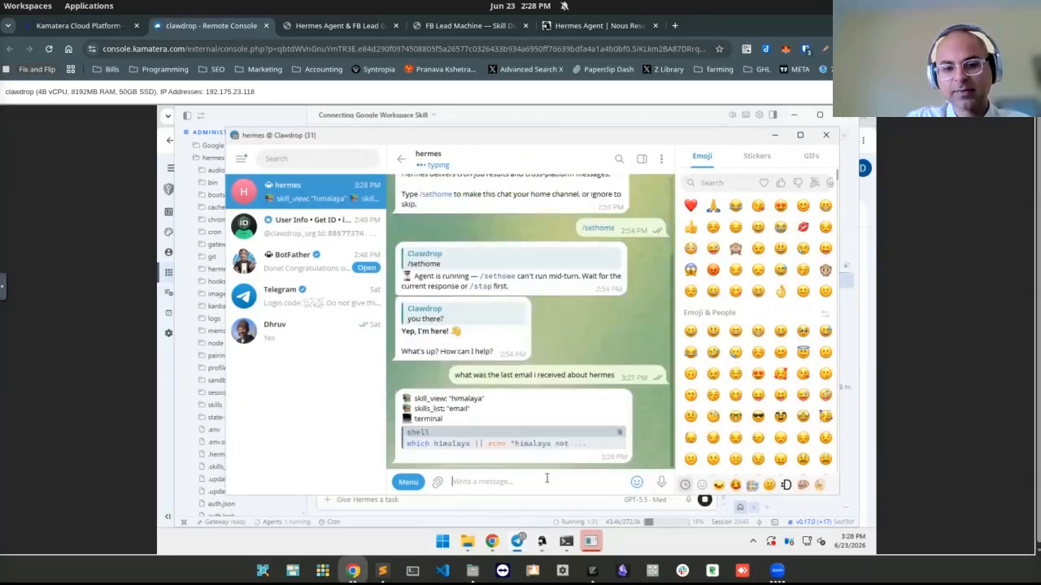
pyautogui.click(546, 479)
pyautogui.write('use g')
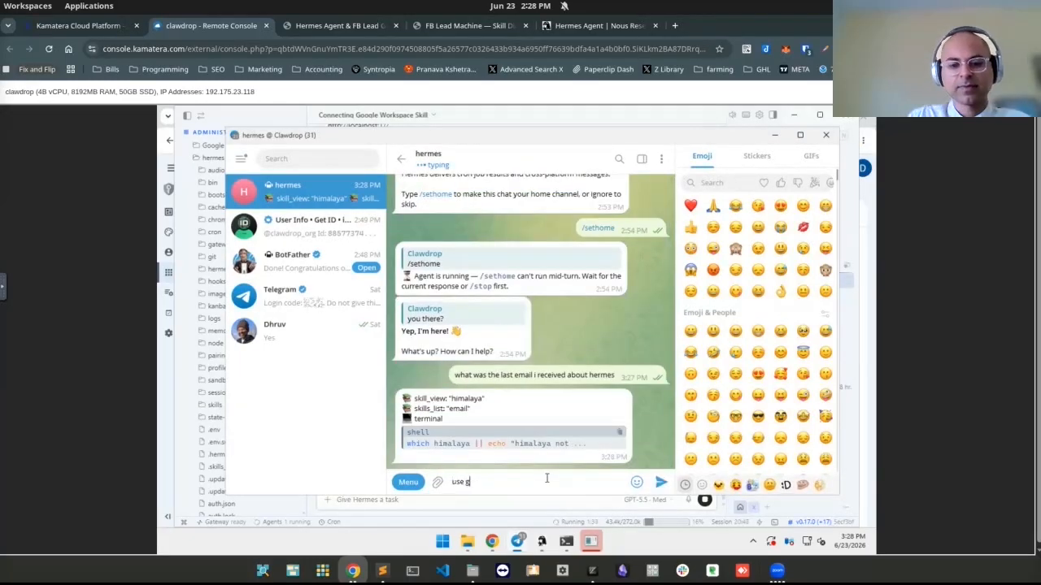
pyautogui.write('oogle workspace')
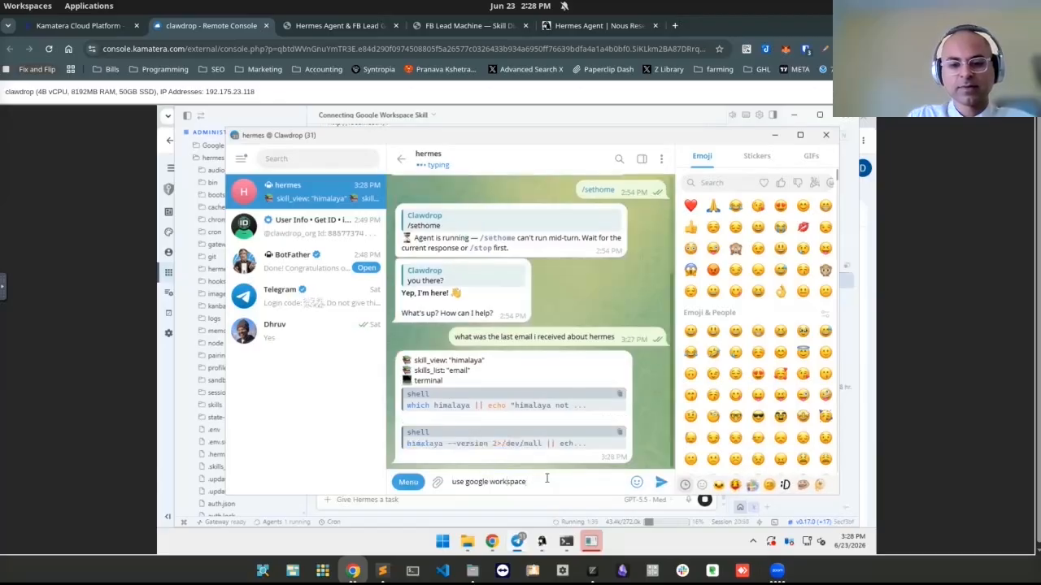
pyautogui.write(' skill - BY')
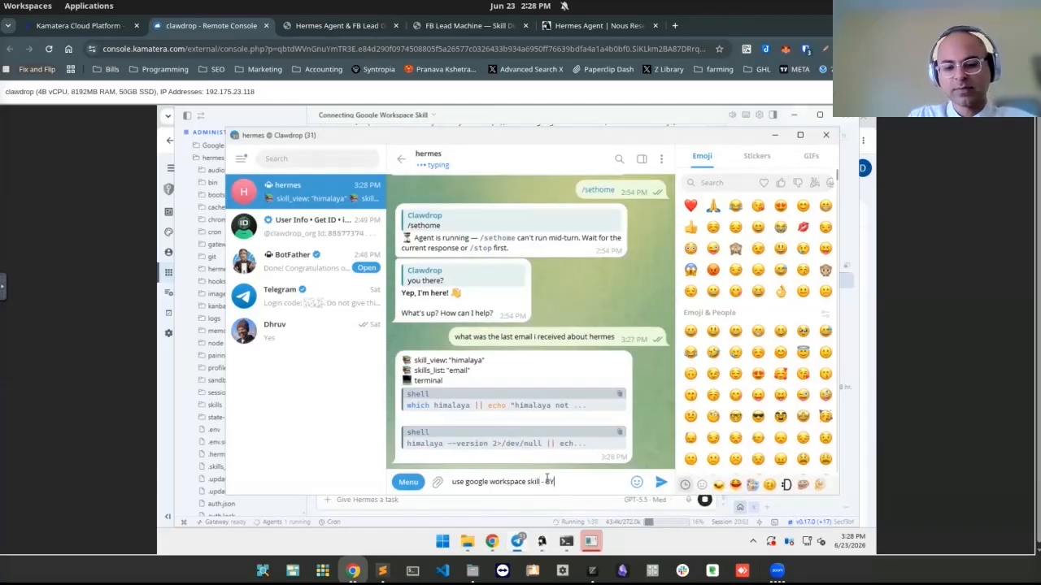
pyautogui.write(' DEFAULT')
pyautogui.press('Return')
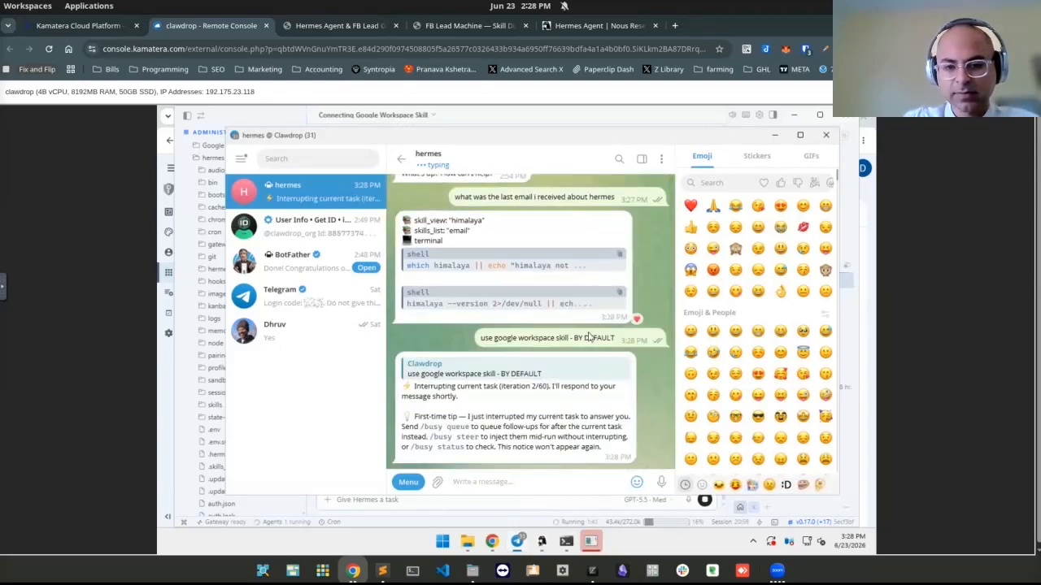
pyautogui.doubleClick(513, 460)
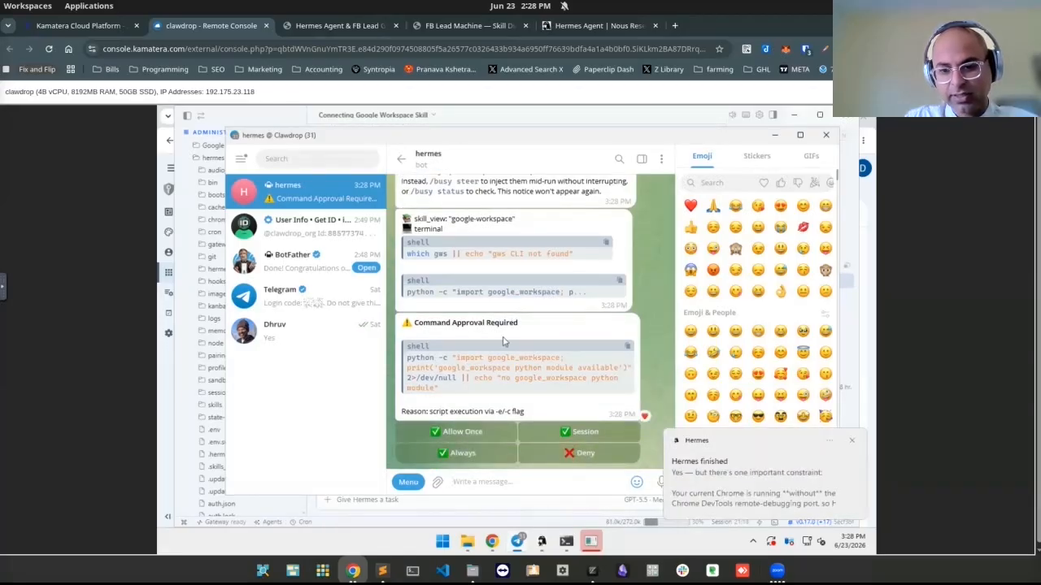
# Permanently approve the bot's pending command, glance at its profile, then hide Telegram.
pyautogui.click(464, 457)
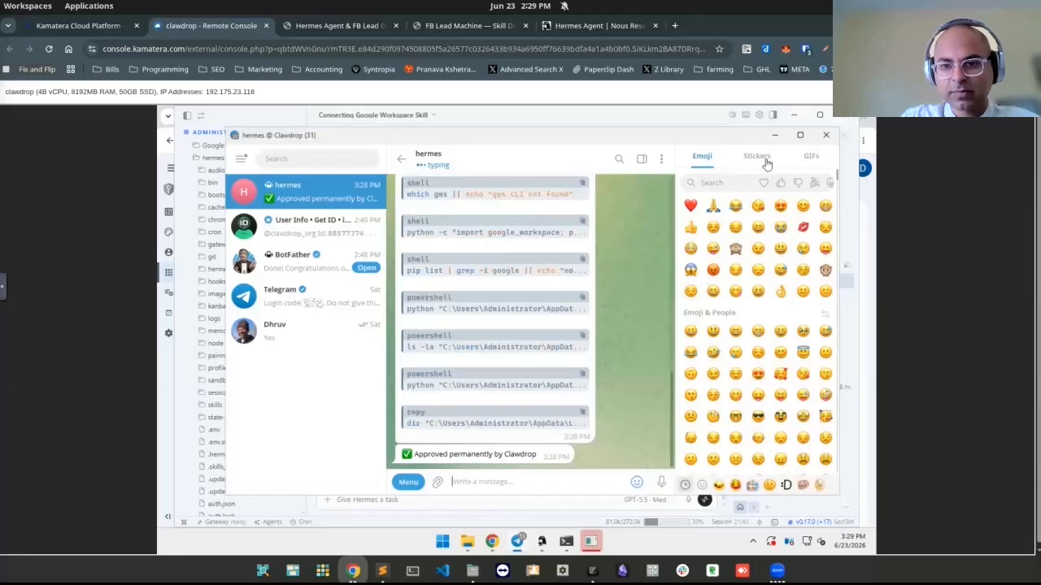
pyautogui.click(642, 161)
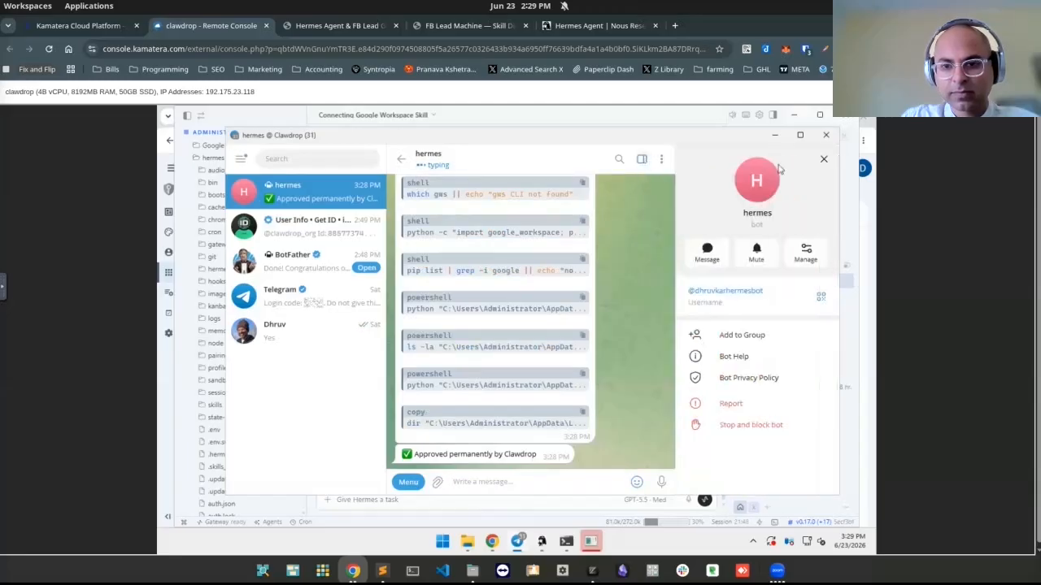
pyautogui.click(824, 162)
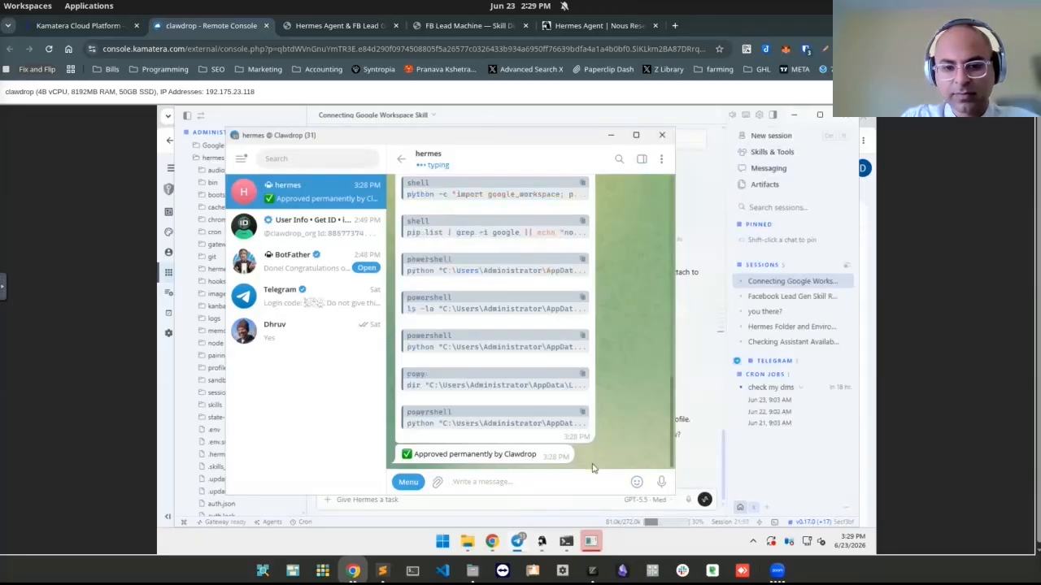
pyautogui.click(705, 379)
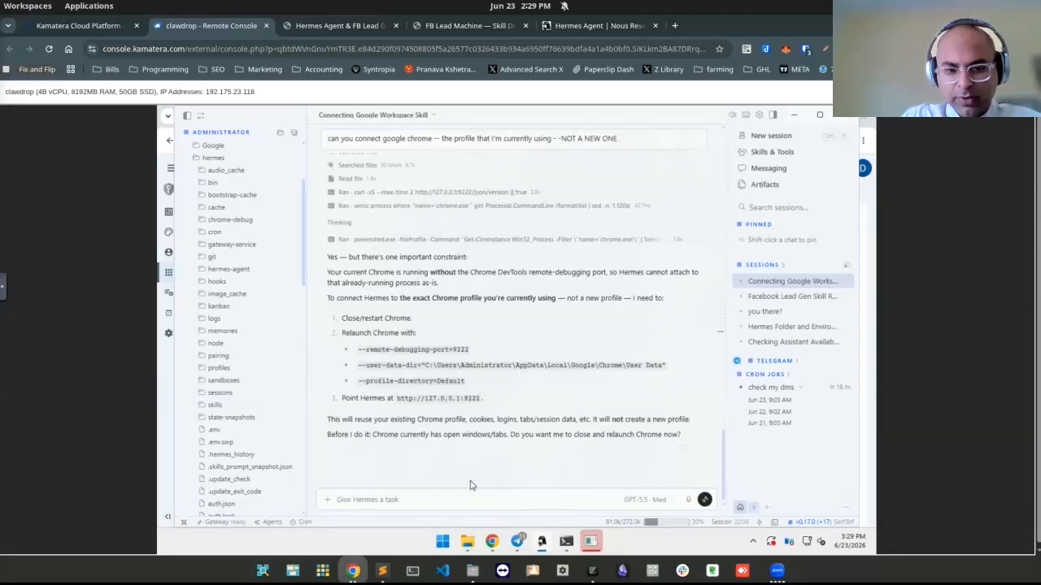
# Close the Chrome window and tell Hermes to restart it with the right flags and port.
pyautogui.click(493, 541)
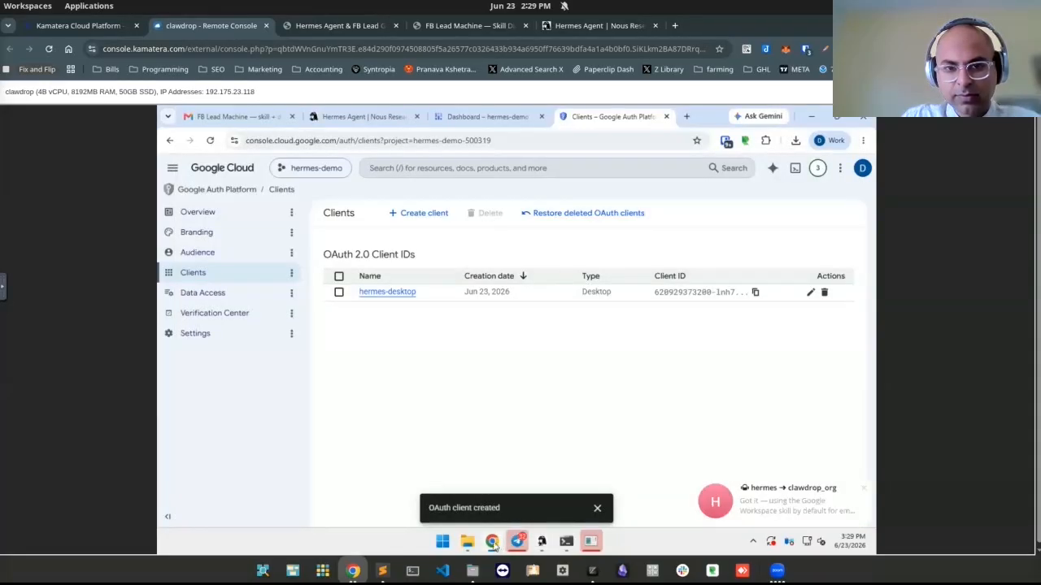
pyautogui.rightClick(494, 545)
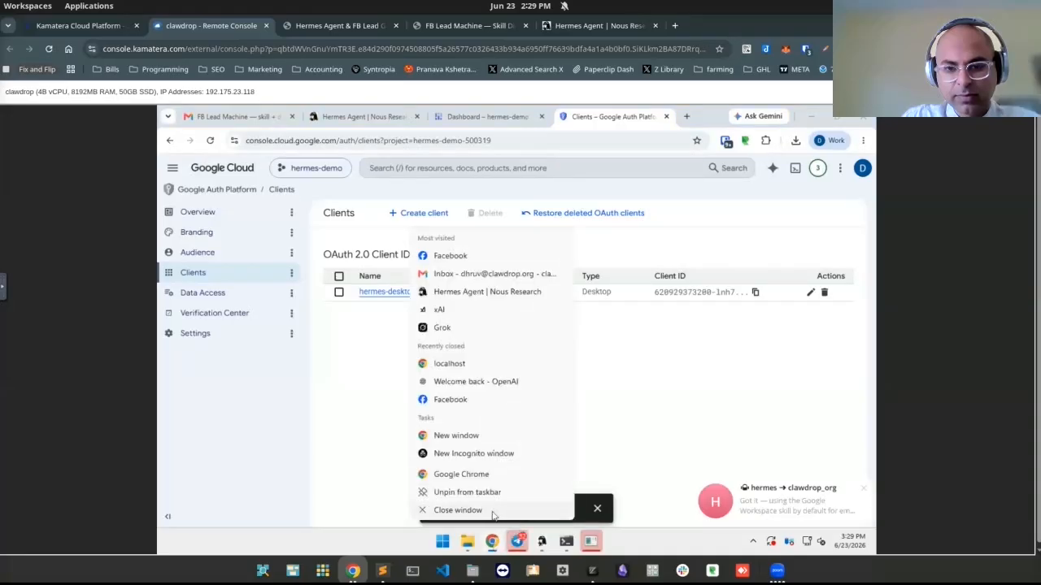
pyautogui.click(472, 513)
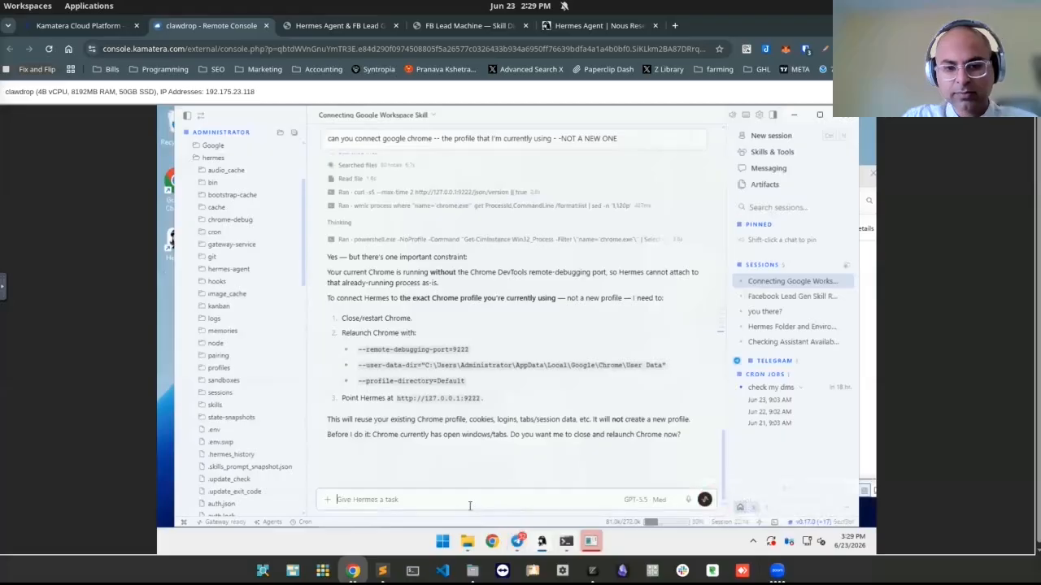
pyautogui.write('iv')
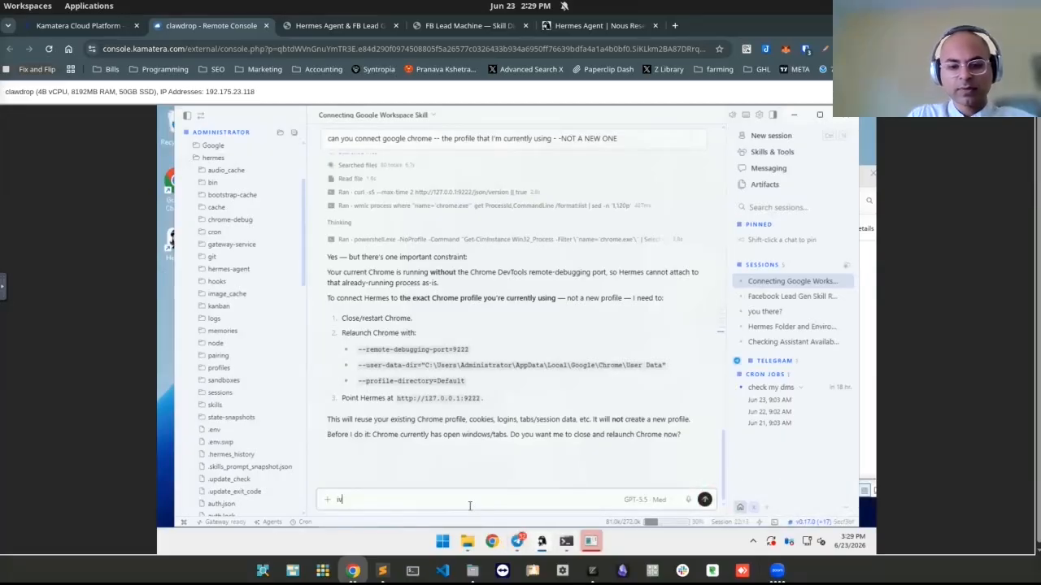
pyautogui.write('e closed')
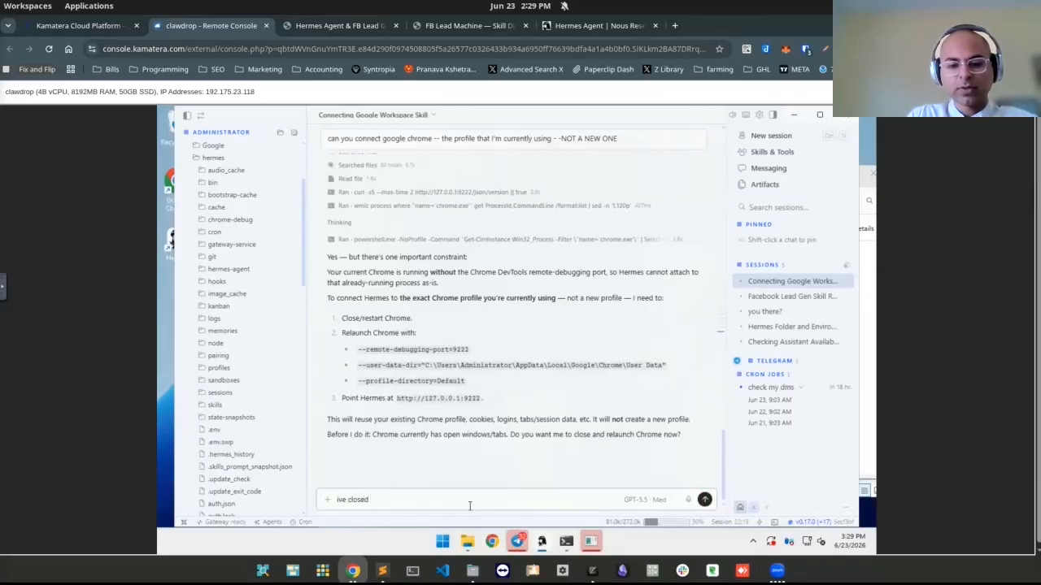
pyautogui.write(' chomre. you')
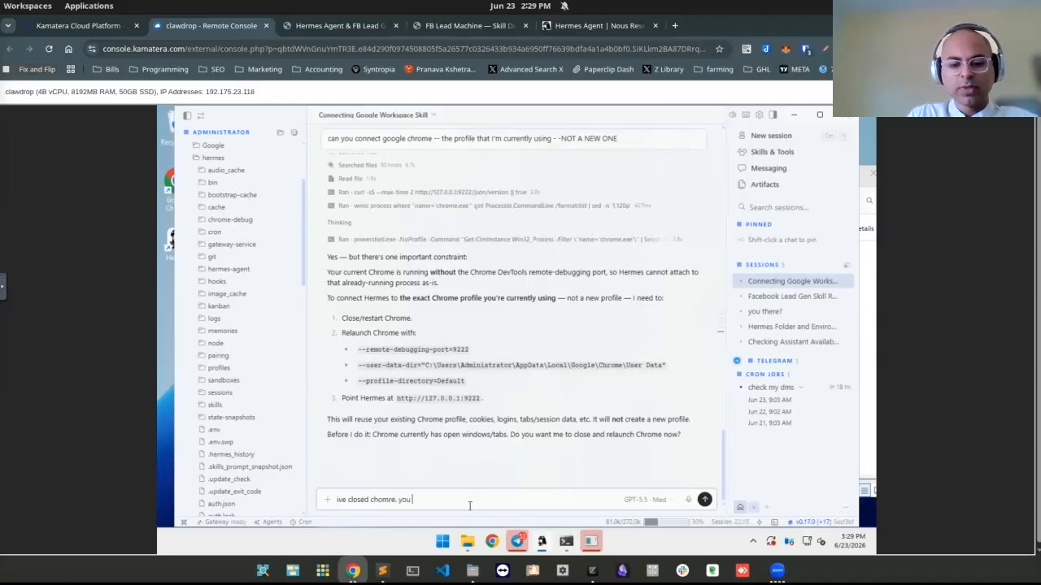
pyautogui.write(' can restart it')
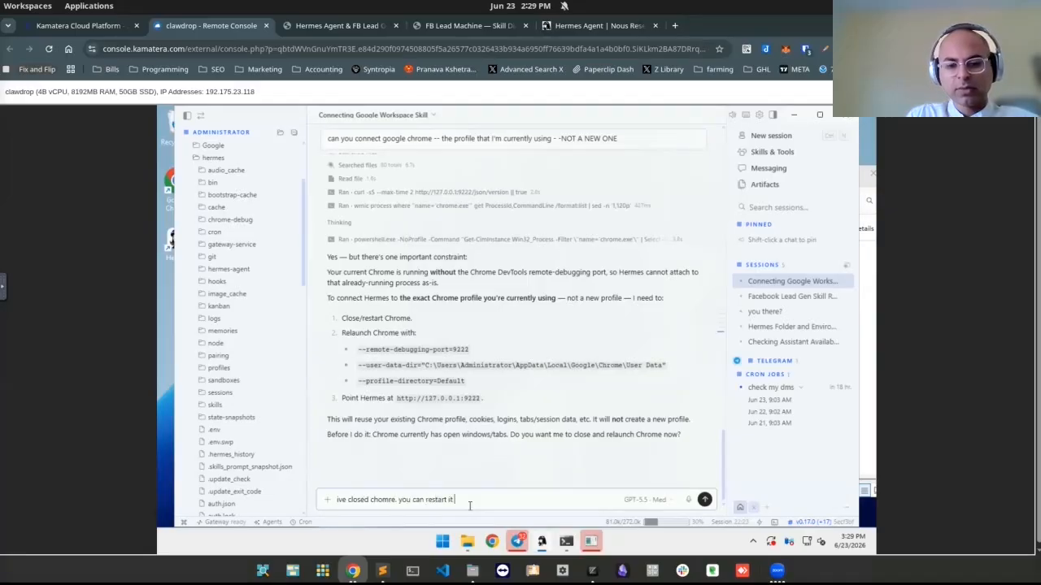
pyautogui.write(' iwth the right fl')
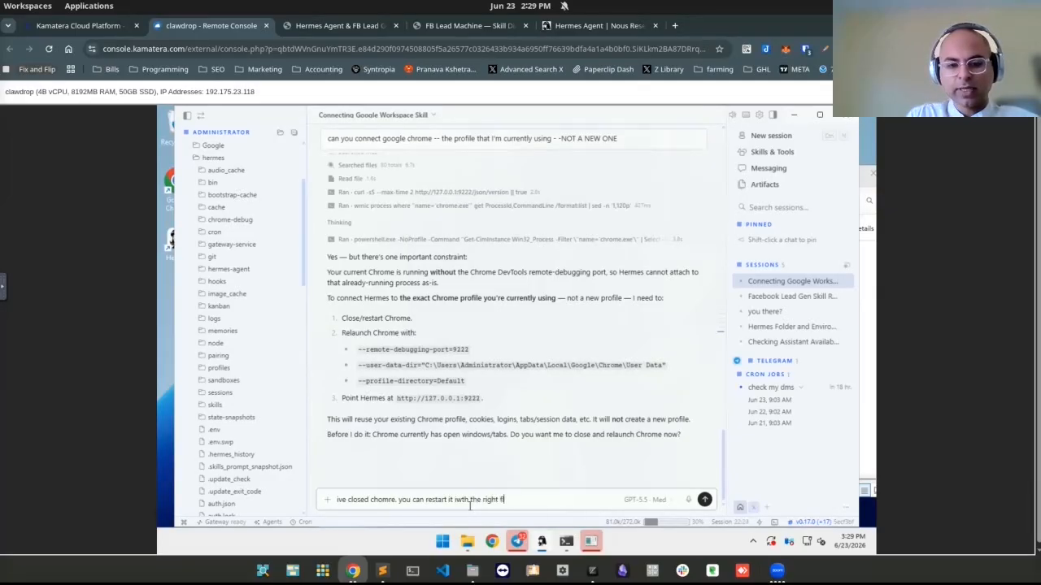
pyautogui.write('ags and port')
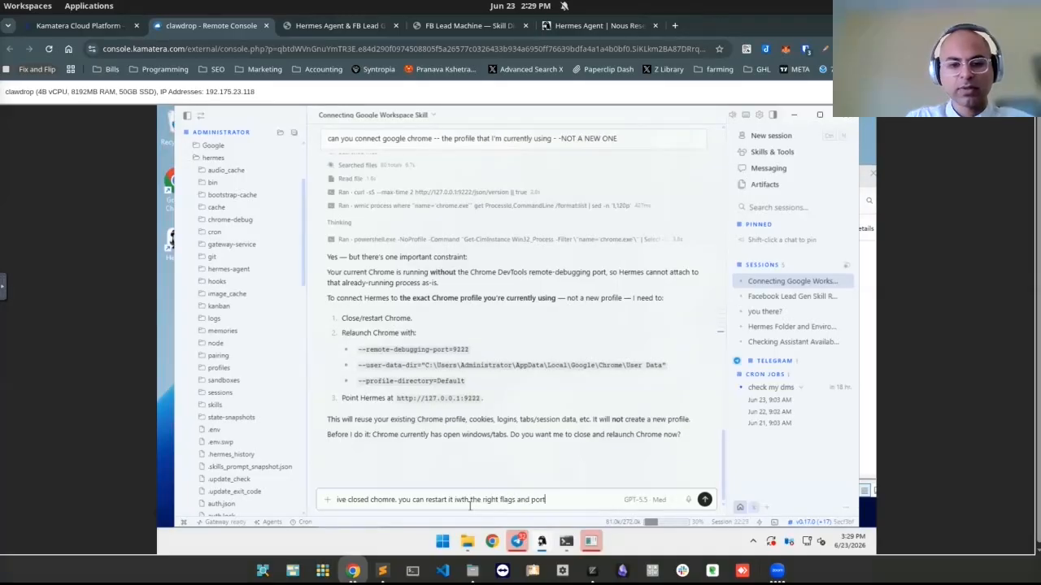
pyautogui.press('Return')
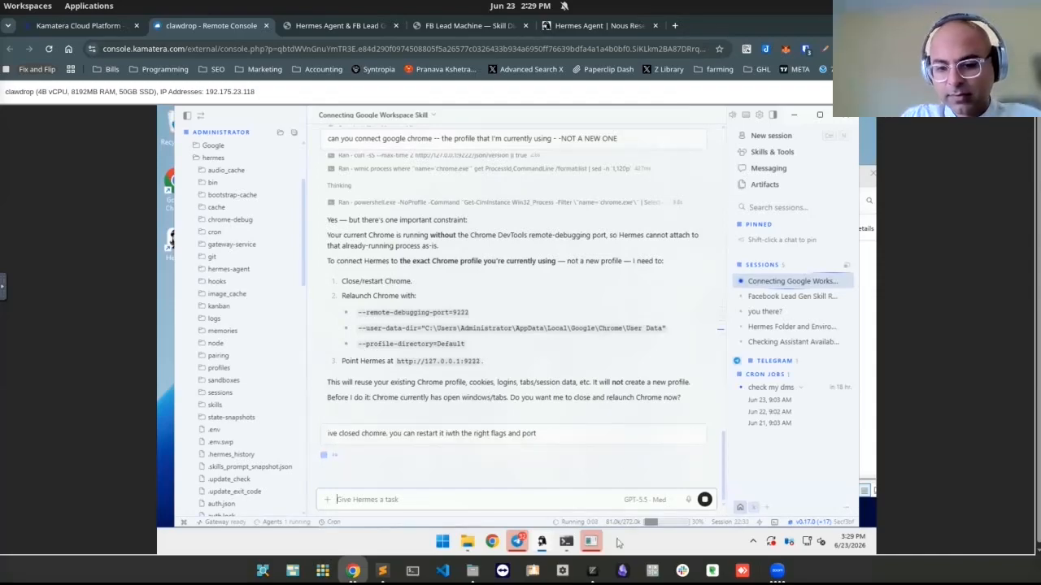
# Cancel the Windows Security passkey prompt and bring the Telegram hermes chat forward.
pyautogui.moveTo(591, 542)
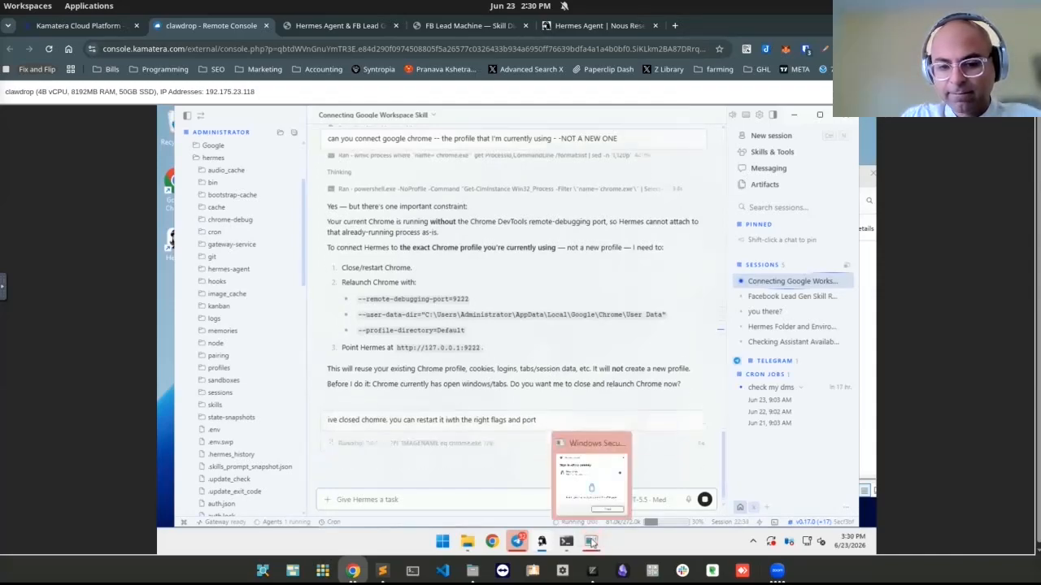
pyautogui.click(599, 496)
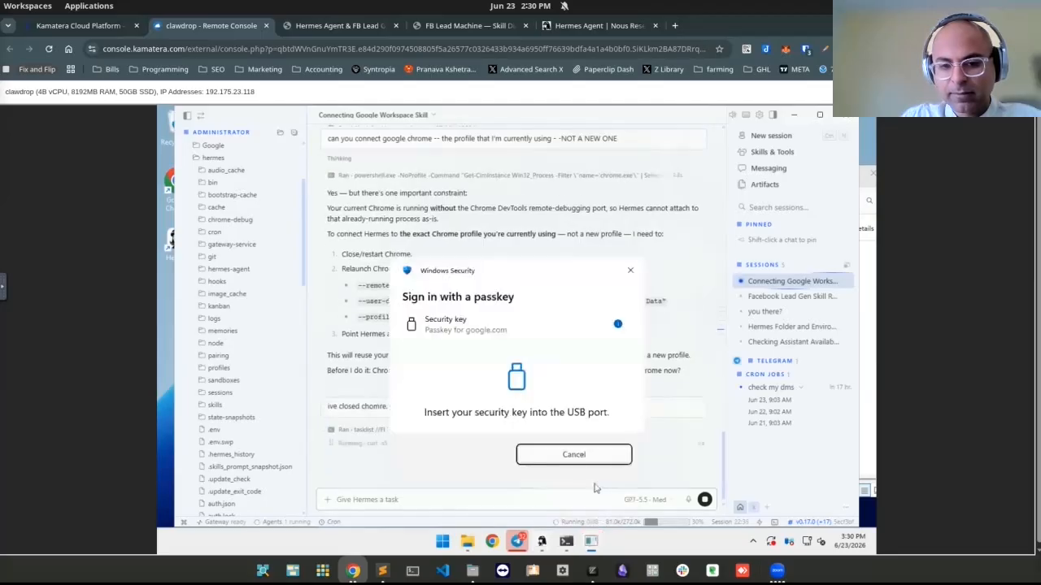
pyautogui.click(559, 457)
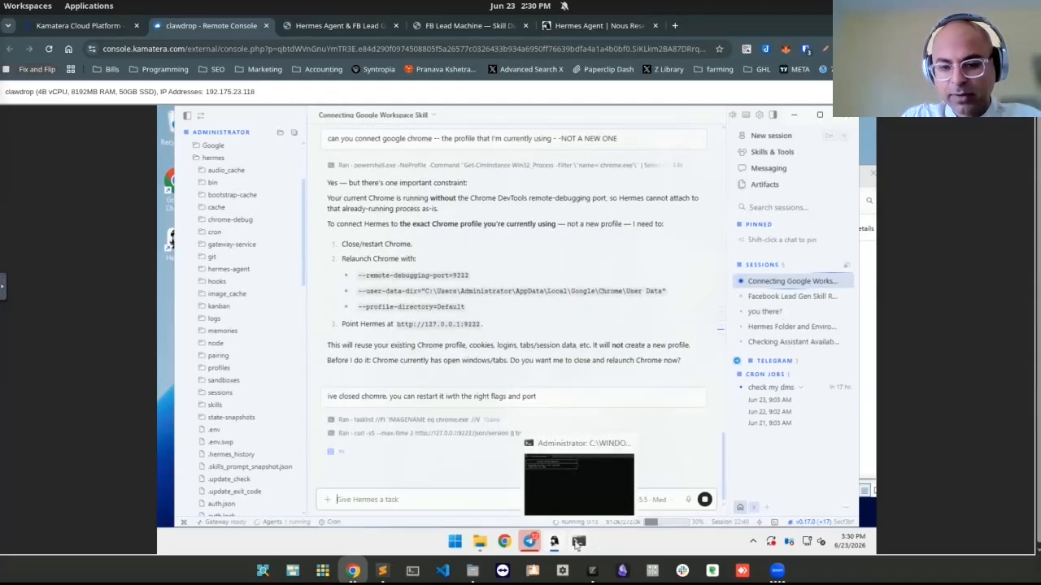
pyautogui.click(536, 545)
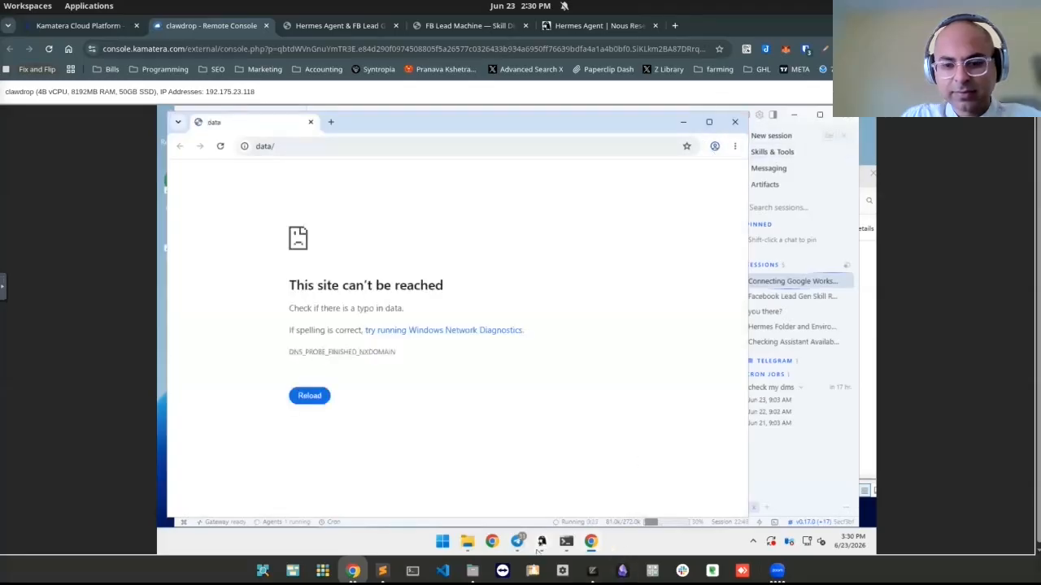
# Scroll through the hermes bot's summary of the latest Hermes email in Telegram.
pyautogui.click(520, 547)
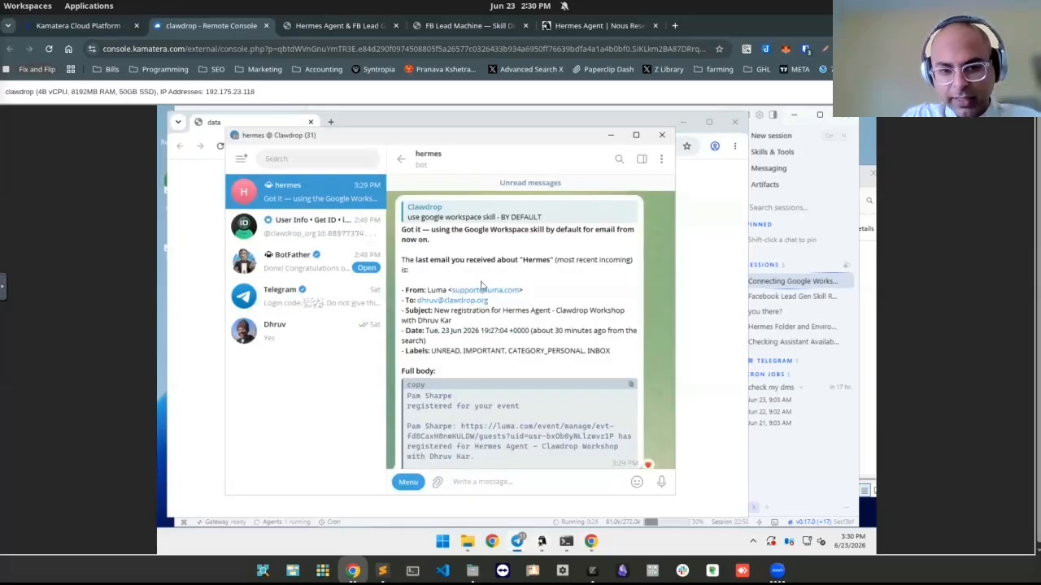
pyautogui.scroll(-1, 510, 315)
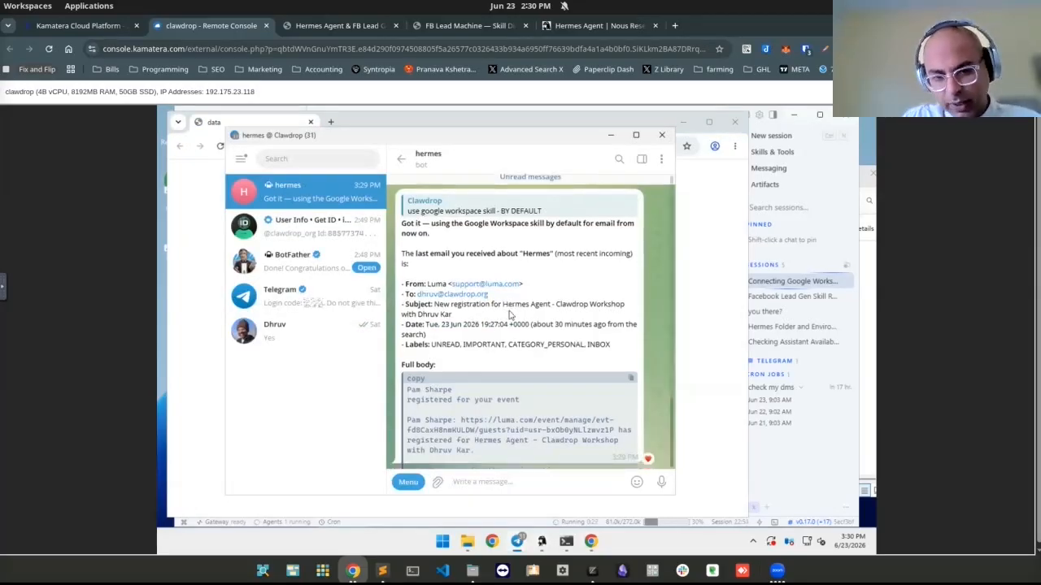
pyautogui.scroll(3, 508, 317)
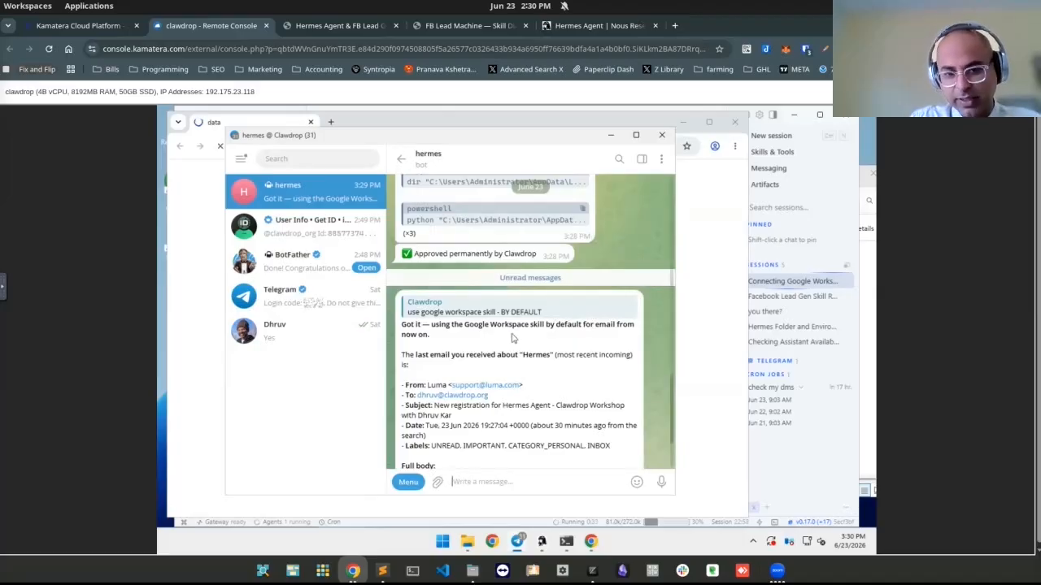
pyautogui.scroll(-3, 516, 338)
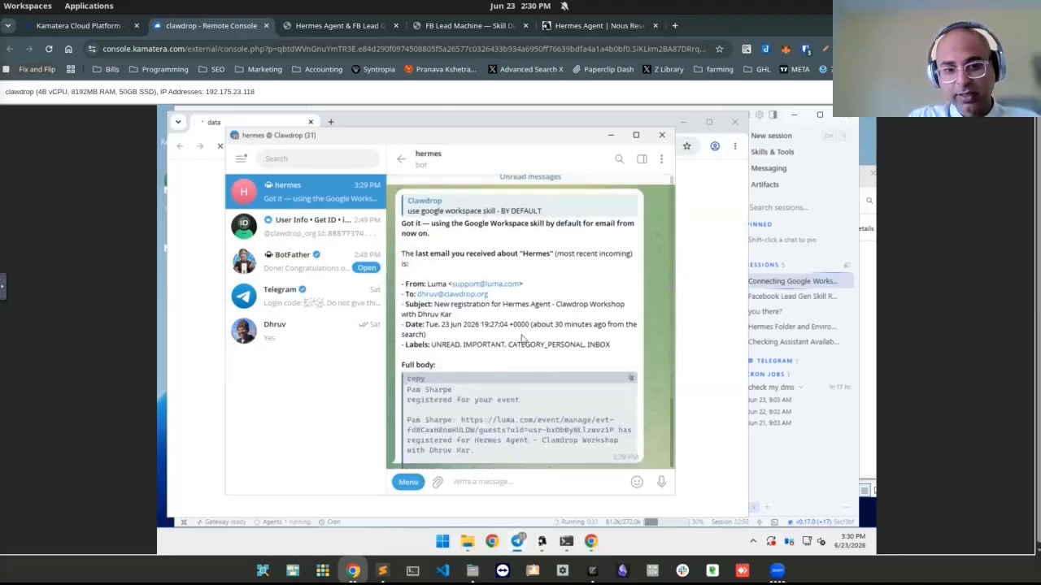
# Minimize Telegram and the error-page window, then show the FB Lead Machine diagram tab.
pyautogui.click(611, 136)
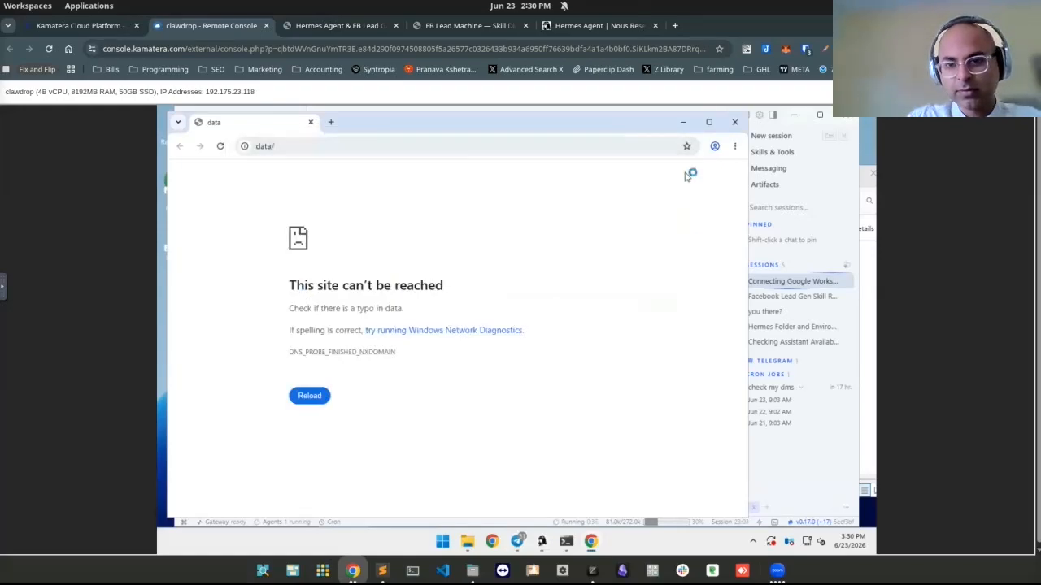
pyautogui.click(683, 122)
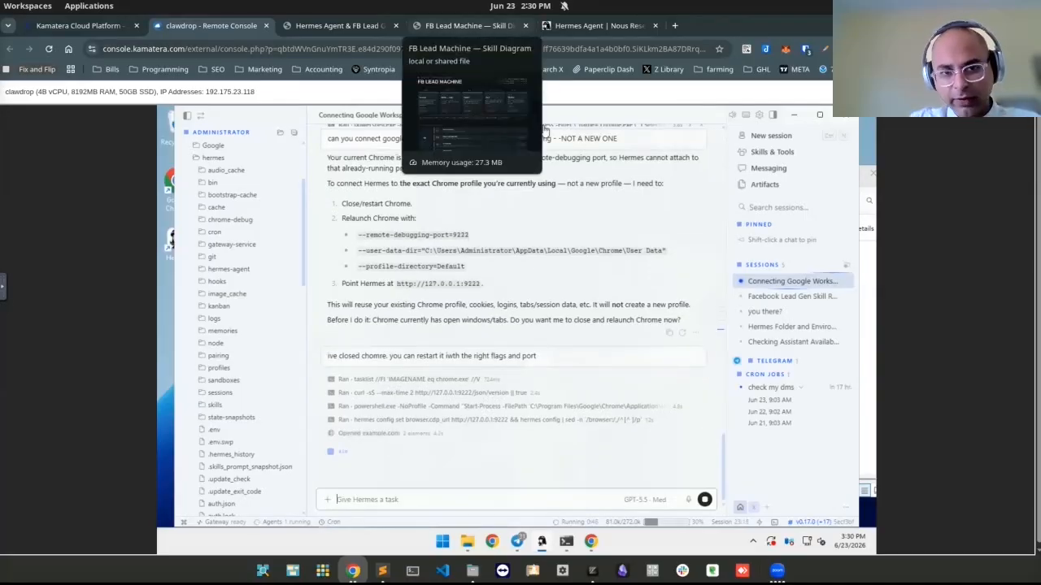
pyautogui.click(470, 25)
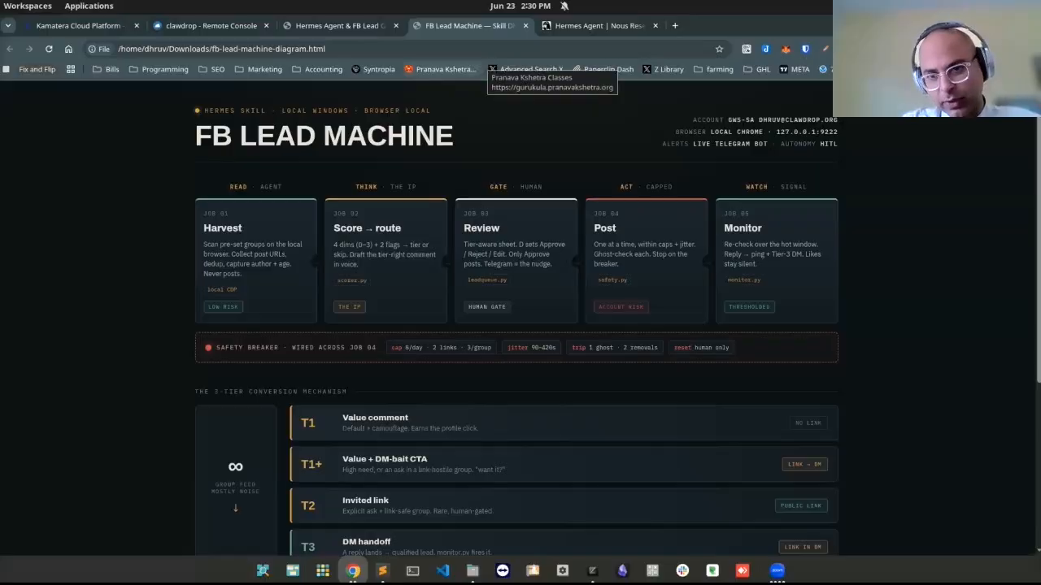
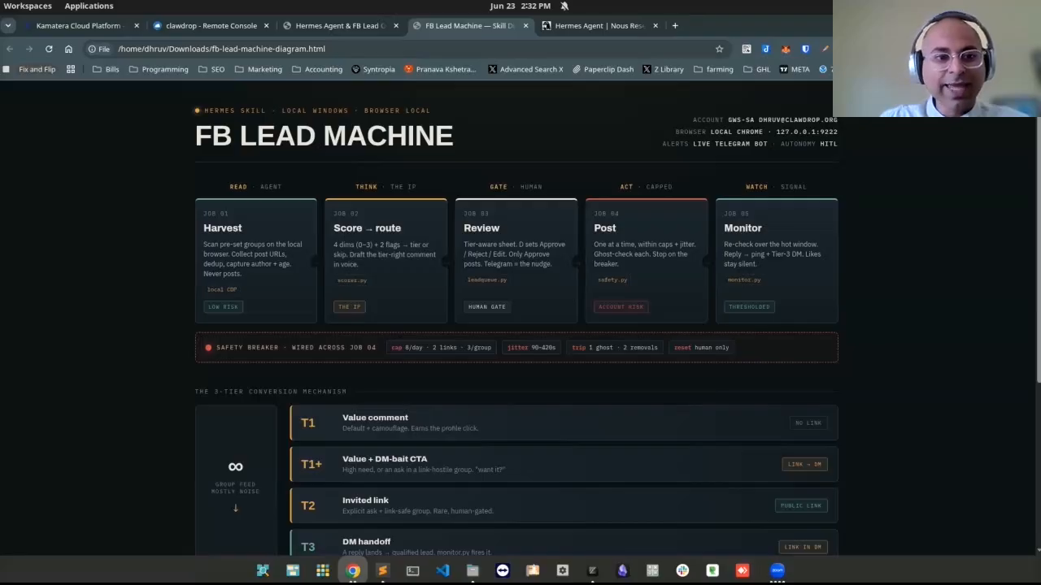
# Highlight the Harvest, Score → route and Review job descriptions in the diagram.
pyautogui.moveTo(220, 244); pyautogui.dragTo(230, 255)
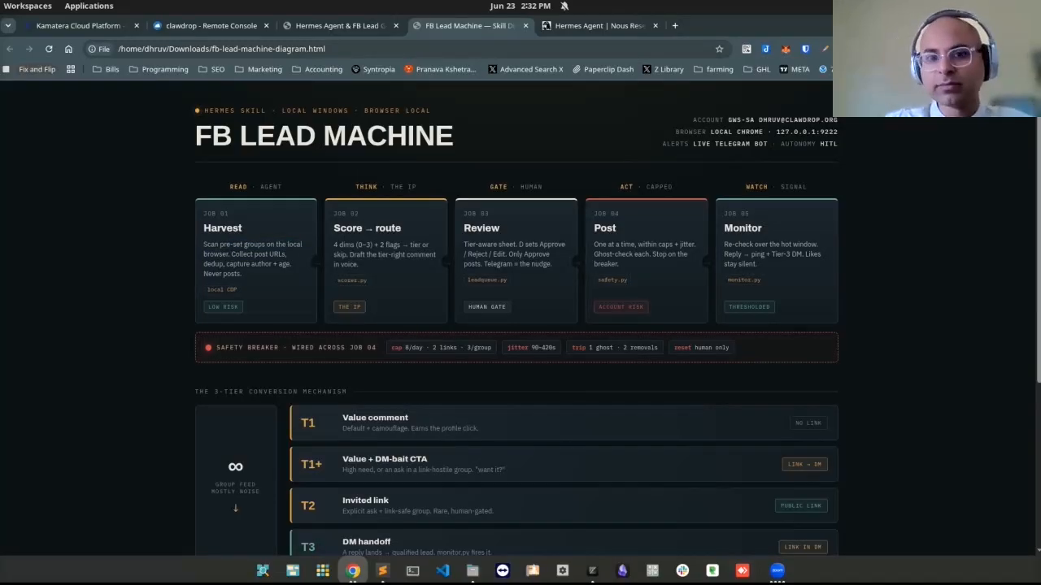
pyautogui.moveTo(254, 245); pyautogui.dragTo(243, 275)
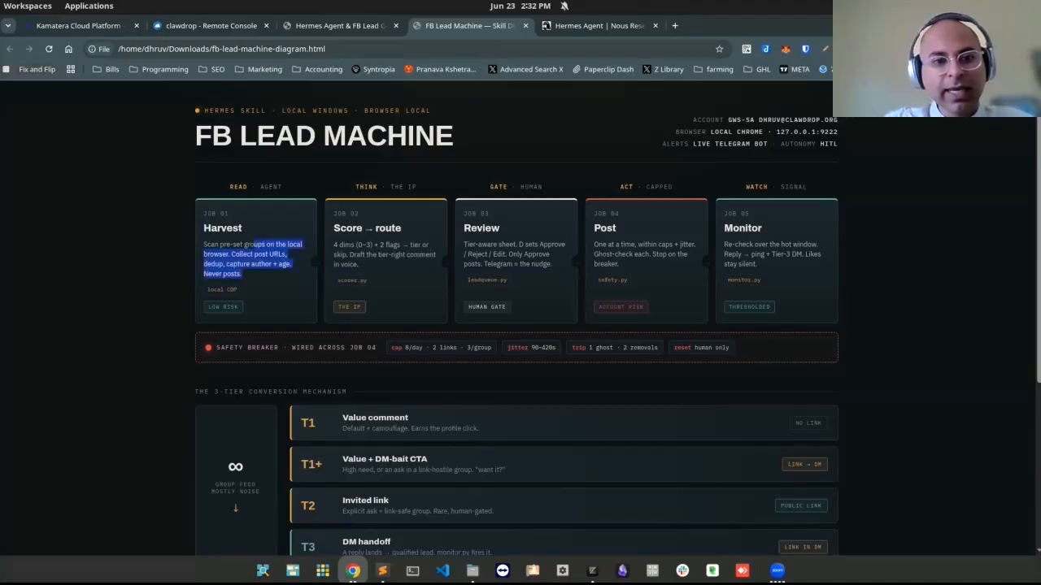
pyautogui.click(244, 275)
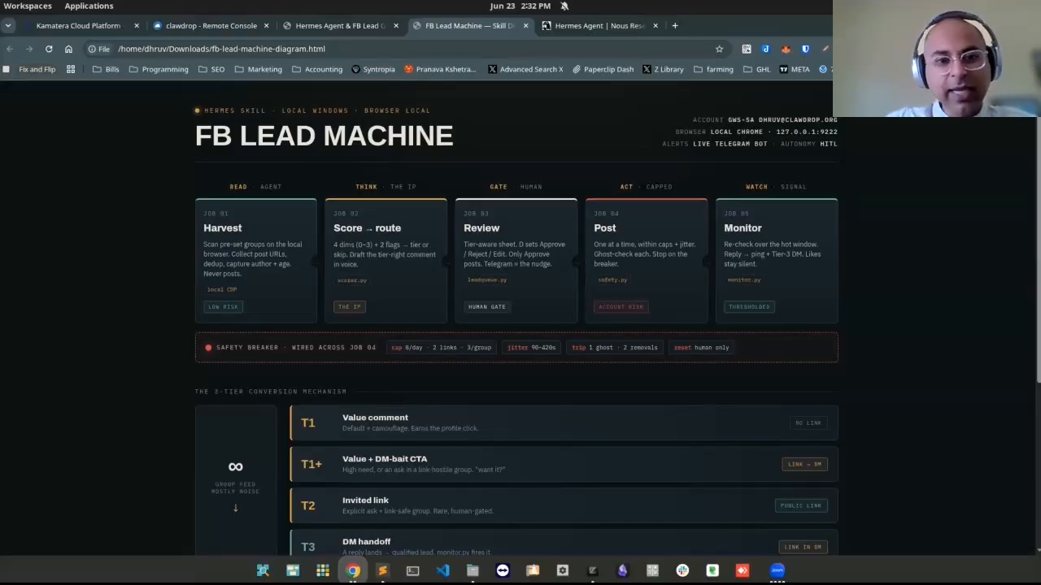
pyautogui.moveTo(343, 245); pyautogui.dragTo(358, 265)
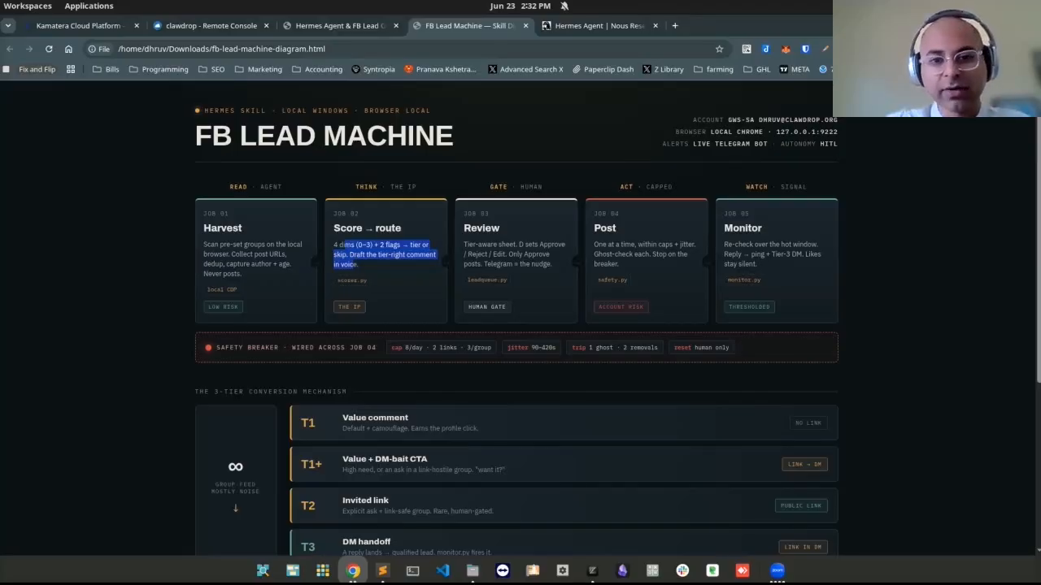
pyautogui.moveTo(486, 245); pyautogui.dragTo(527, 264)
pyautogui.click(526, 265)
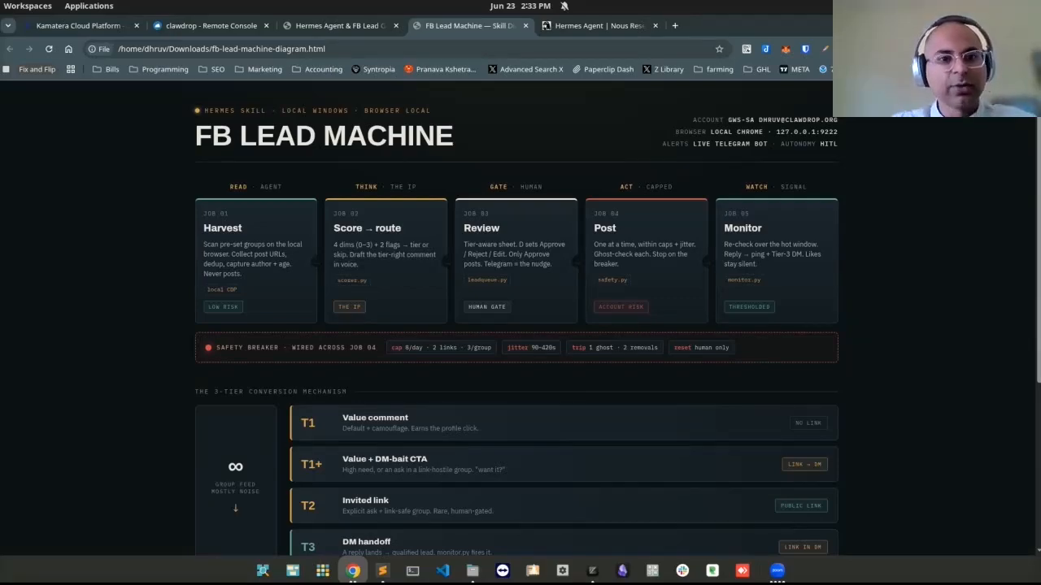
# Highlight the T1, T1+, Invited link and T3 DM handoff tier descriptions.
pyautogui.scroll(-3, 517, 325)
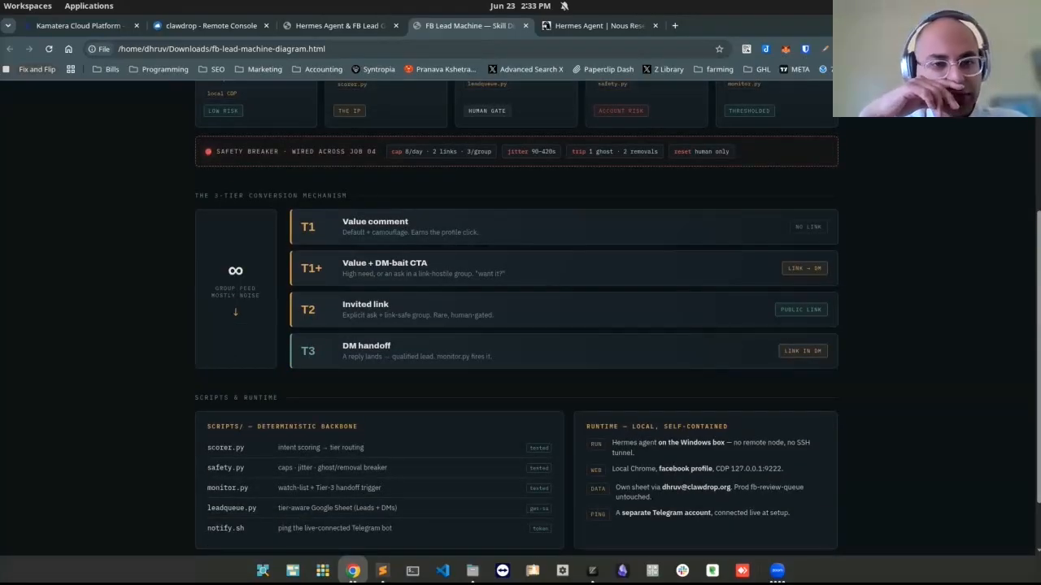
pyautogui.moveTo(344, 222); pyautogui.dragTo(480, 234)
pyautogui.click(482, 234)
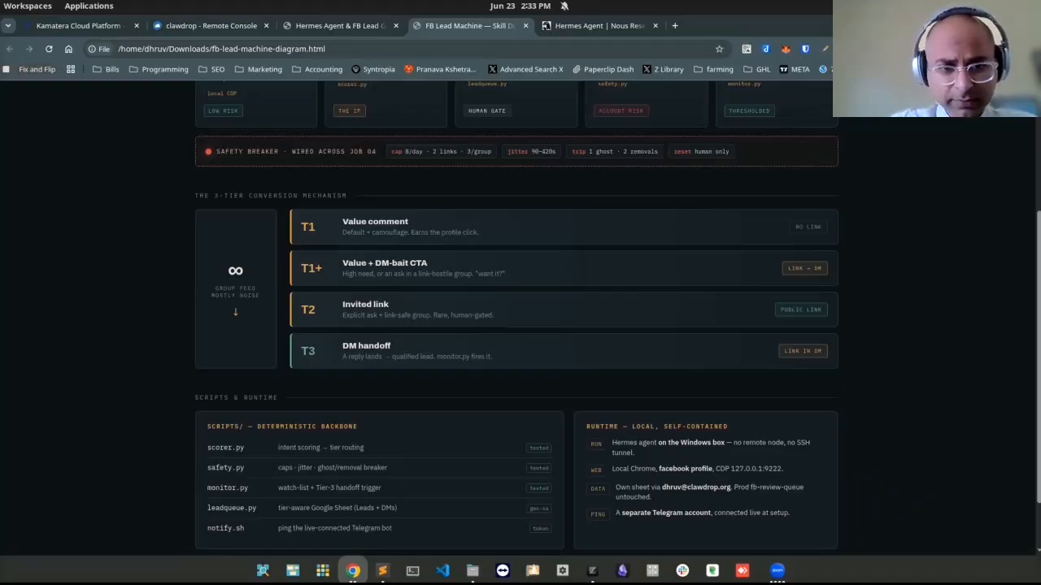
pyautogui.moveTo(361, 264); pyautogui.dragTo(456, 274)
pyautogui.click(455, 275)
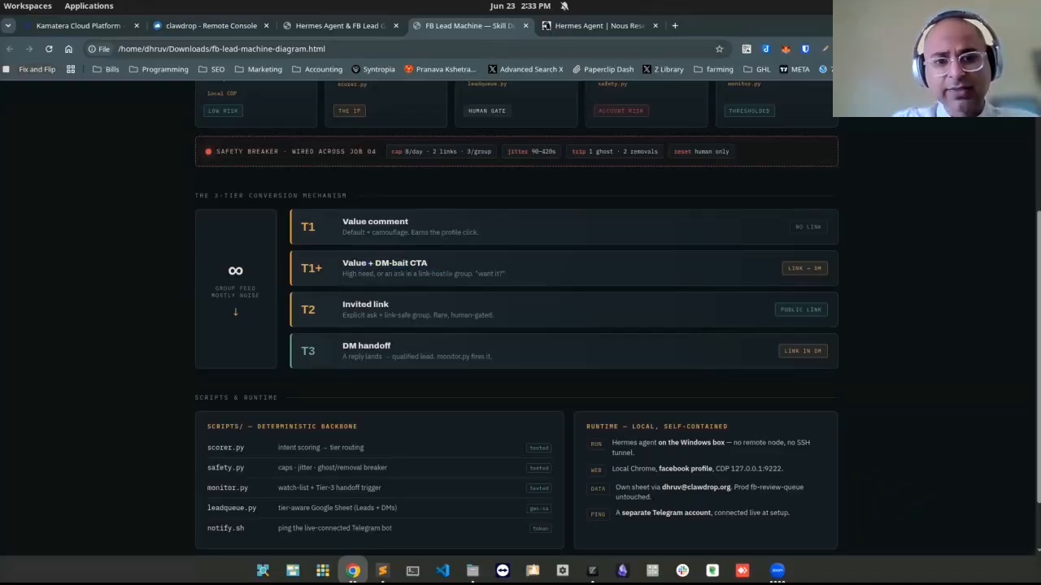
pyautogui.moveTo(342, 264); pyautogui.dragTo(505, 275)
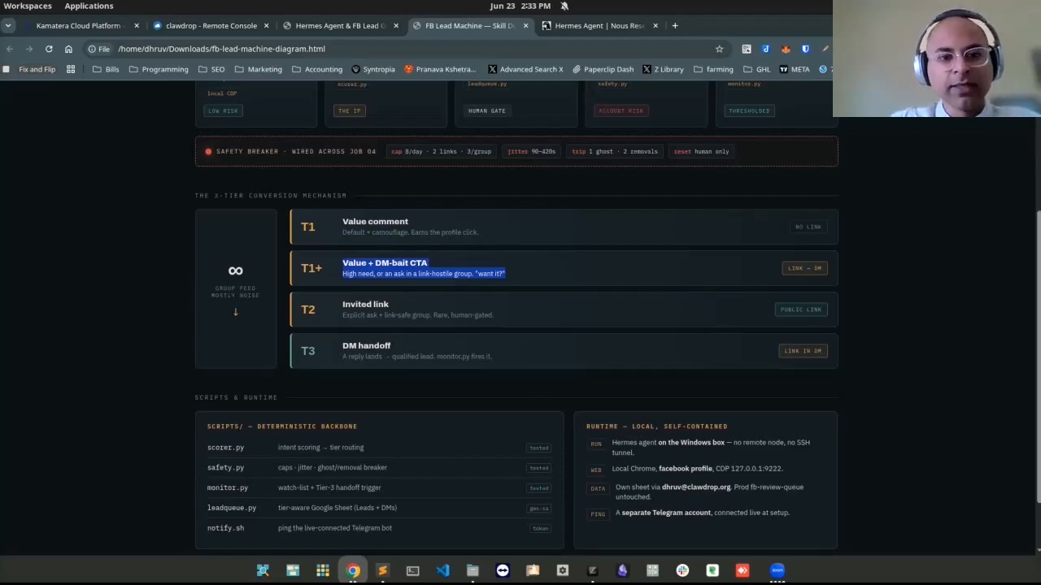
pyautogui.click(505, 275)
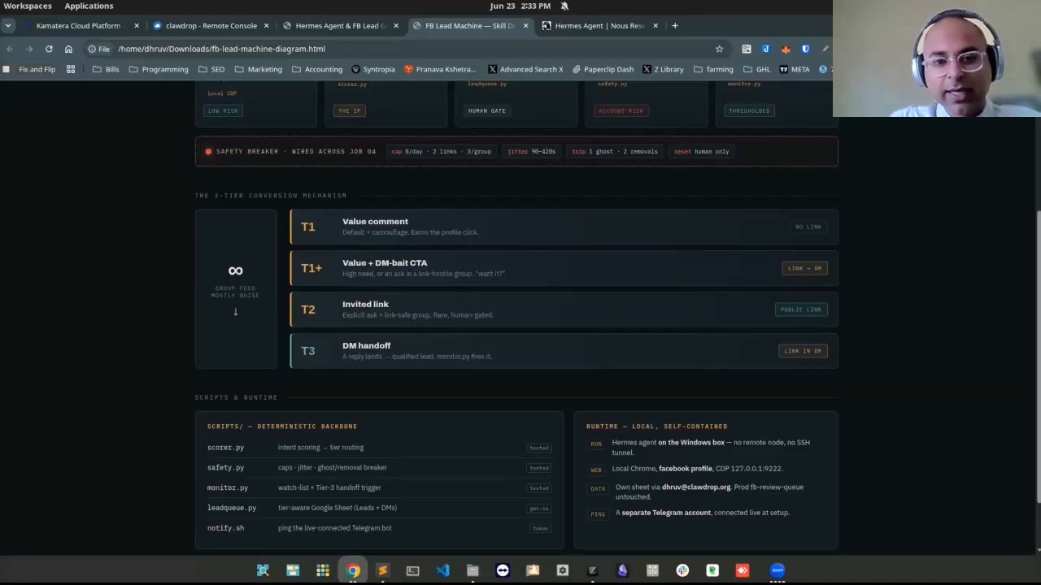
pyautogui.moveTo(343, 304); pyautogui.dragTo(386, 314)
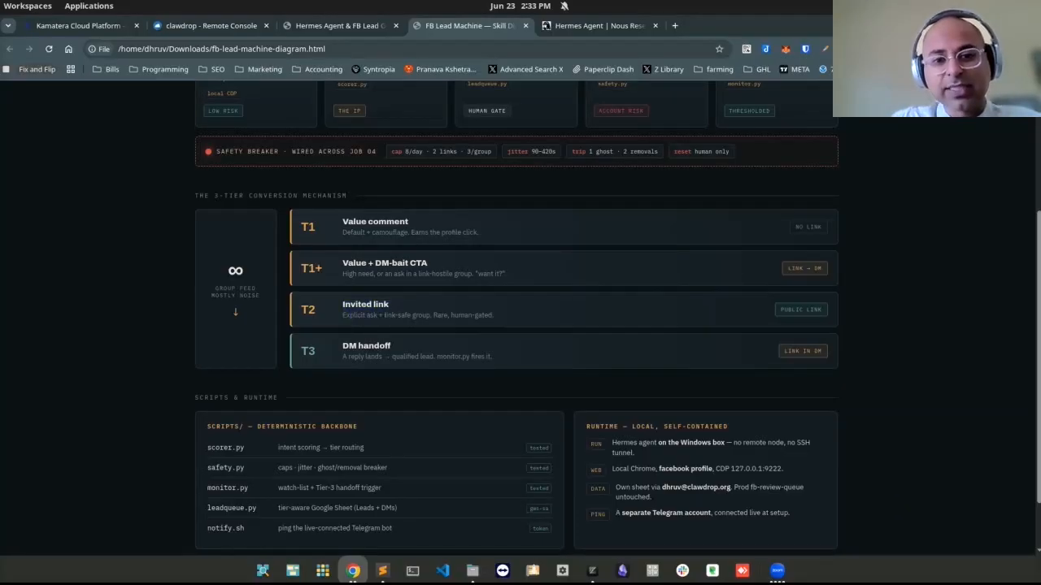
pyautogui.tripleClick(443, 274)
pyautogui.doubleClick(442, 274)
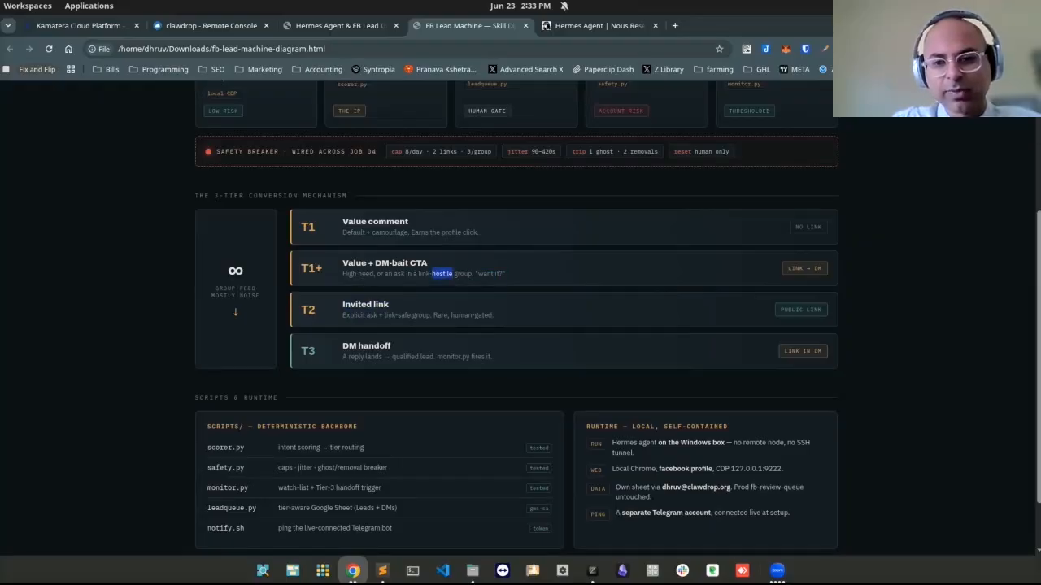
pyautogui.click(443, 274)
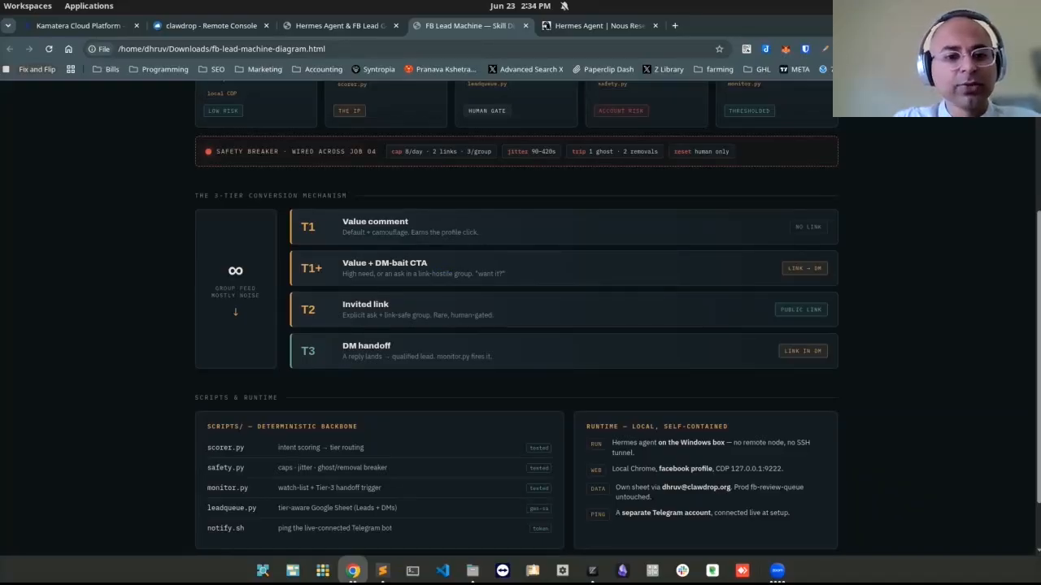
pyautogui.moveTo(391, 356); pyautogui.dragTo(492, 356)
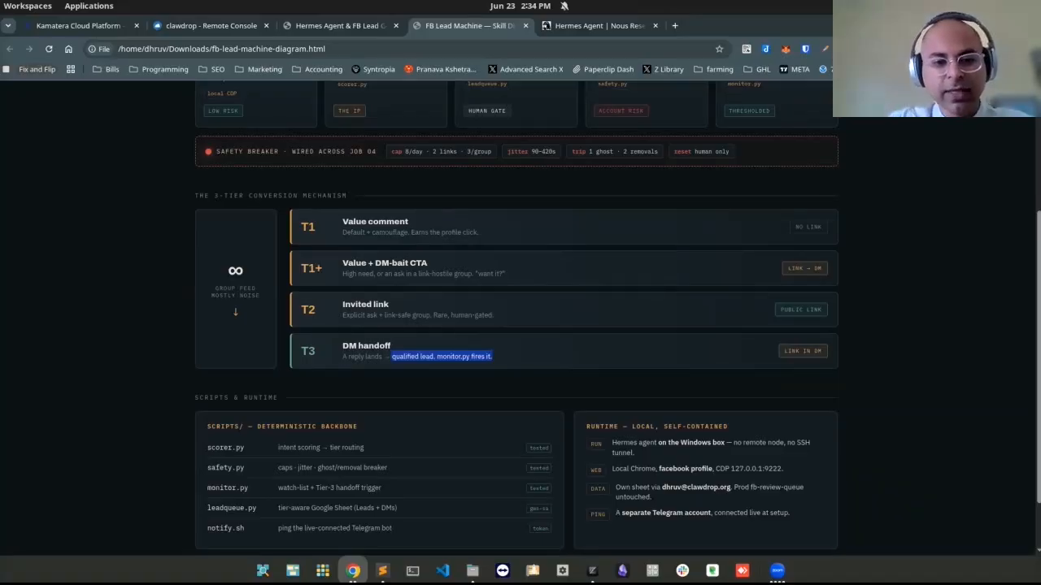
# Highlight the Scripts & Runtime list from scorer.py down to notify.sh.
pyautogui.scroll(-2, 517, 317)
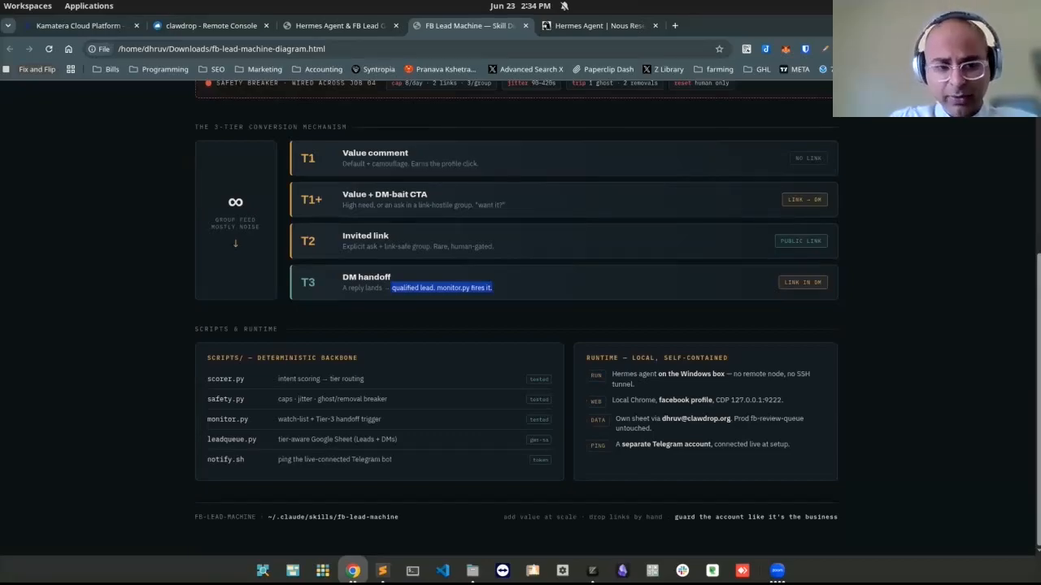
pyautogui.moveTo(207, 379)
pyautogui.mouseDown()
pyautogui.moveTo(398, 440)
pyautogui.moveTo(376, 460)
pyautogui.moveTo(316, 440)
pyautogui.moveTo(262, 380)
pyautogui.moveTo(207, 379)
pyautogui.mouseUp()
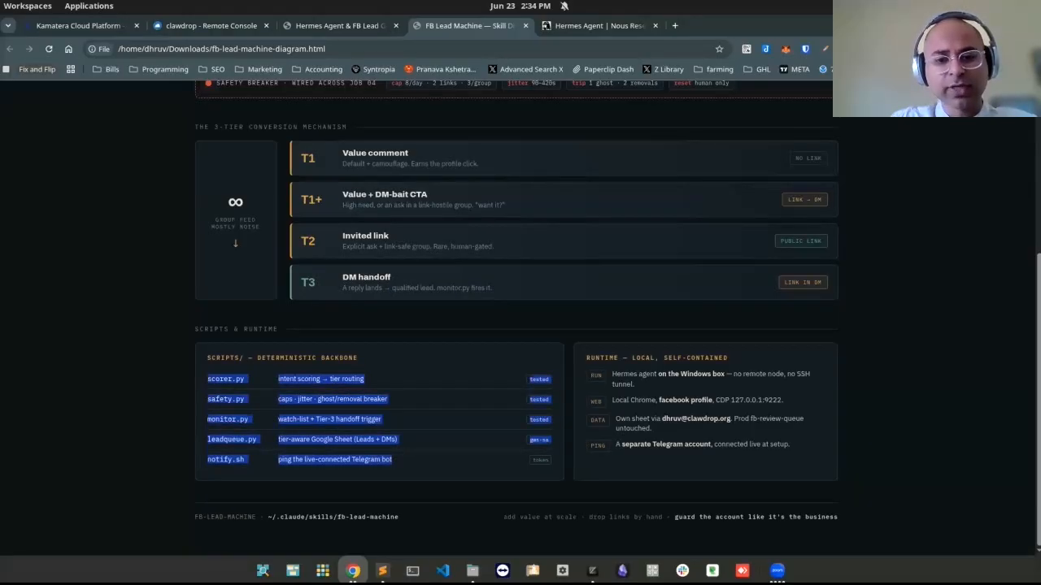
pyautogui.click(207, 379)
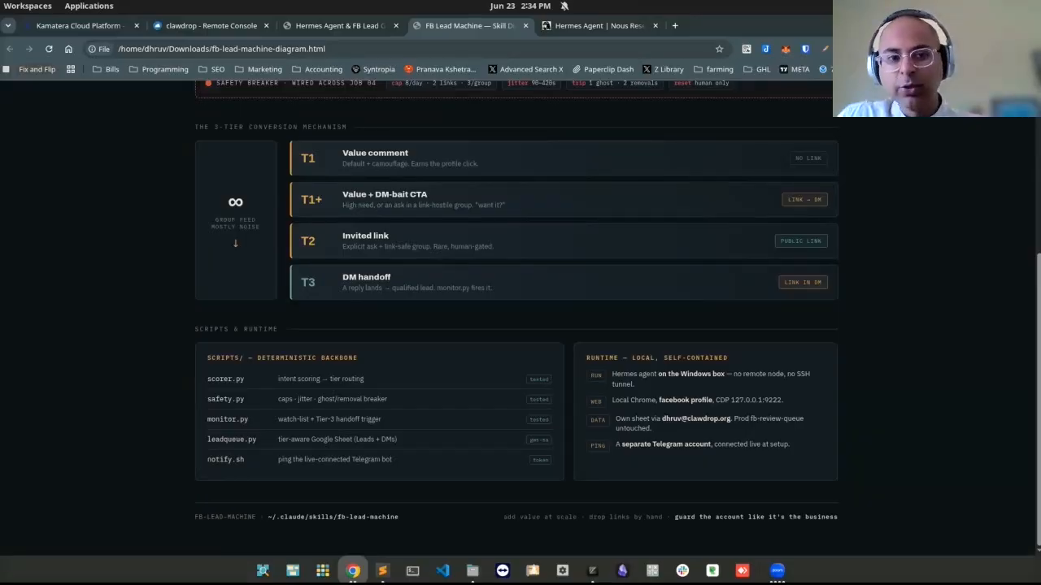
pyautogui.moveTo(208, 379); pyautogui.dragTo(547, 461)
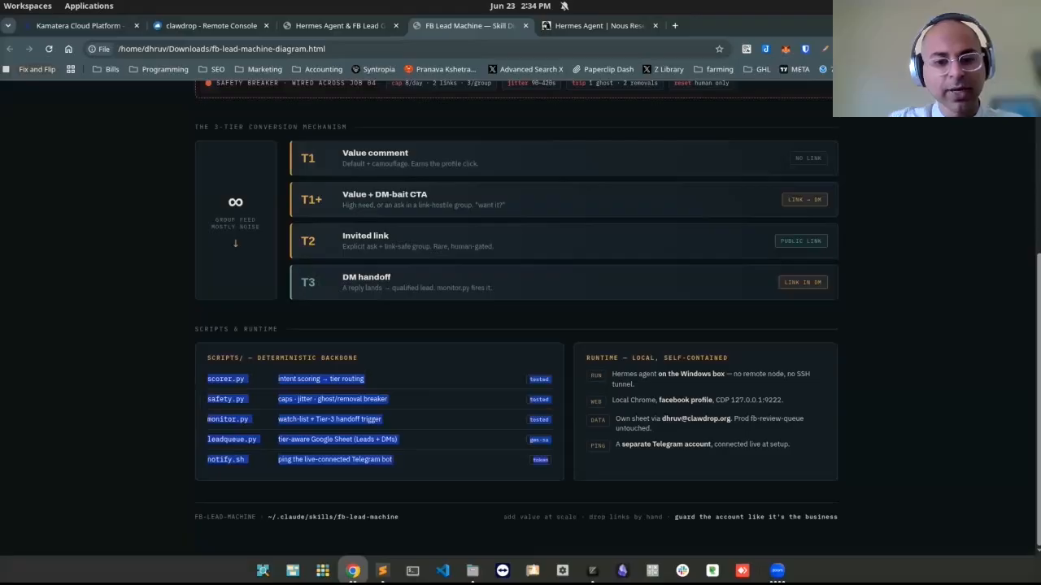
pyautogui.scroll(4, 520, 317)
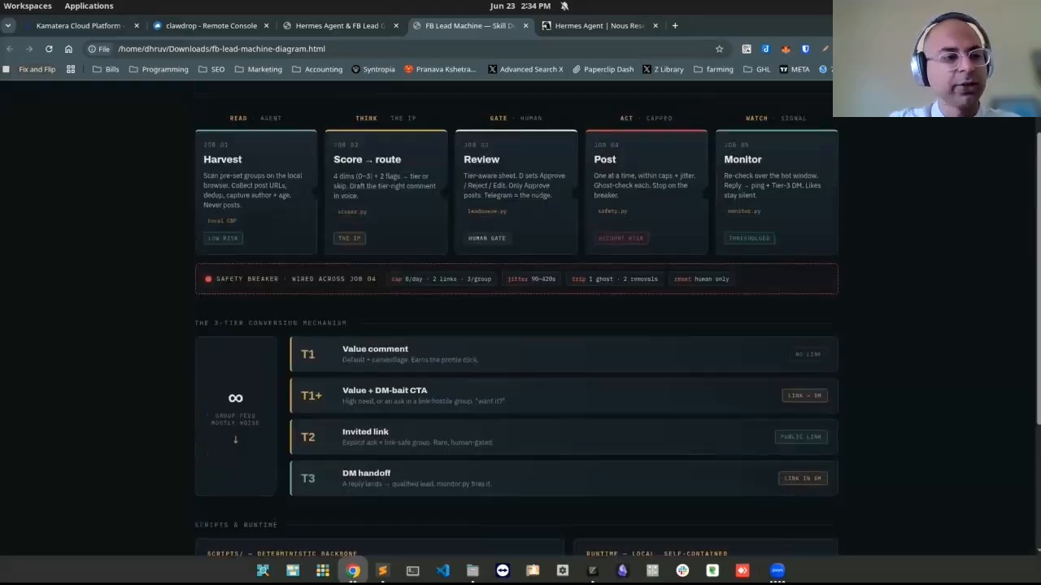
pyautogui.scroll(-4, 520, 317)
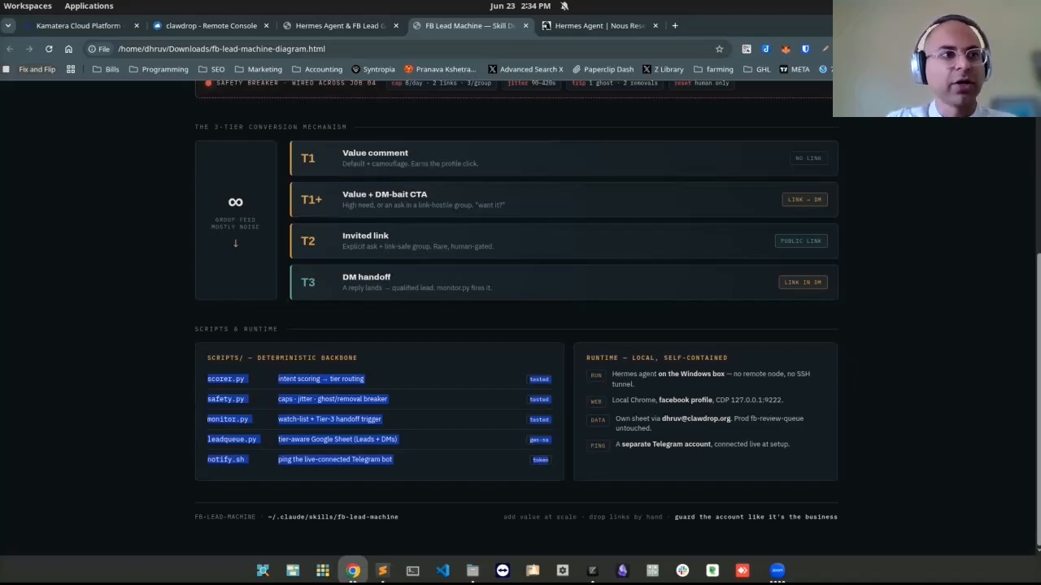
pyautogui.click(550, 478)
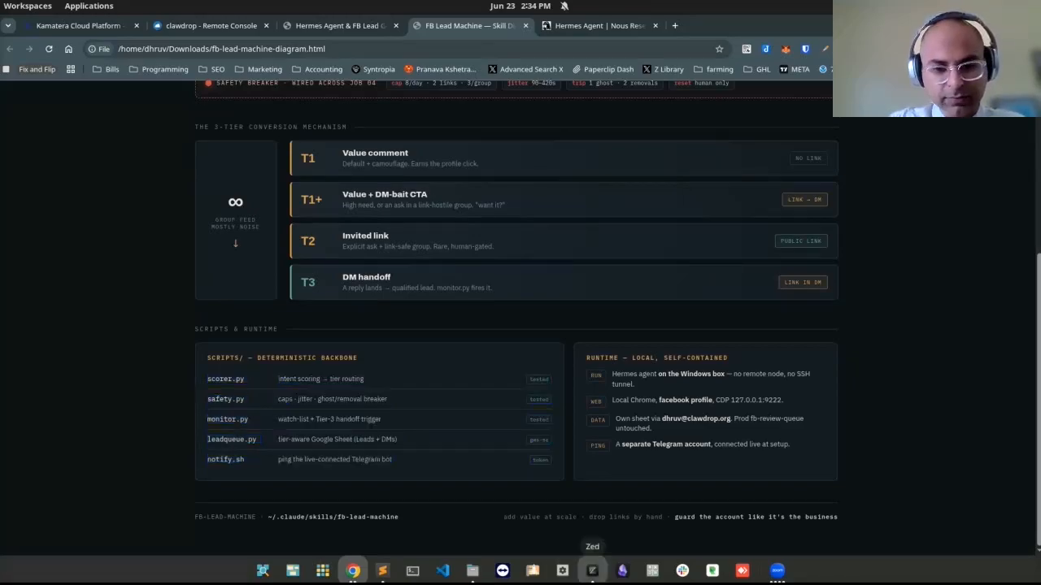
# Switch to the clawdrop remote console, dismiss the chat notification and clear a draft message.
pyautogui.click(199, 25)
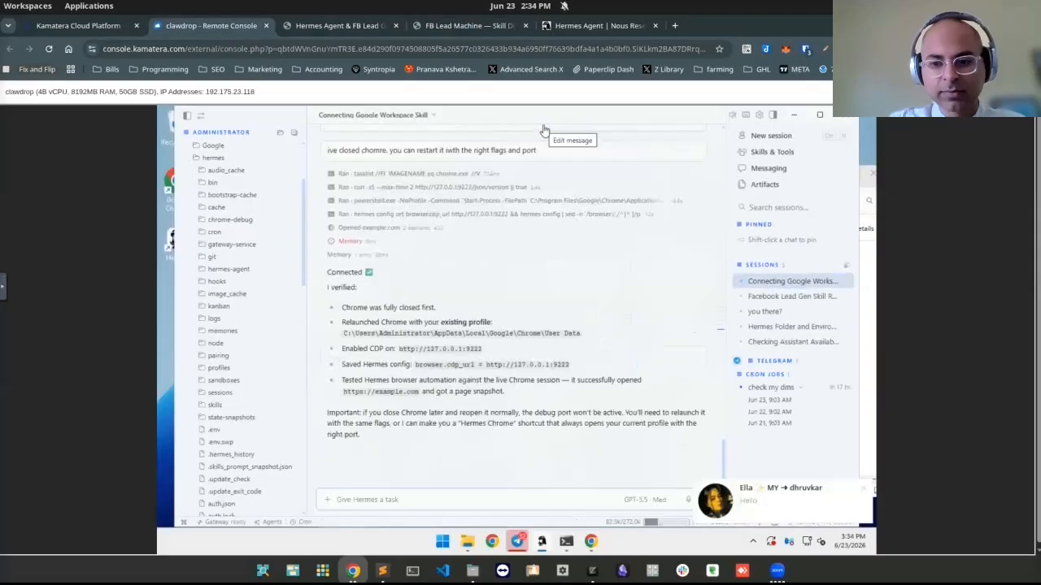
pyautogui.click(863, 489)
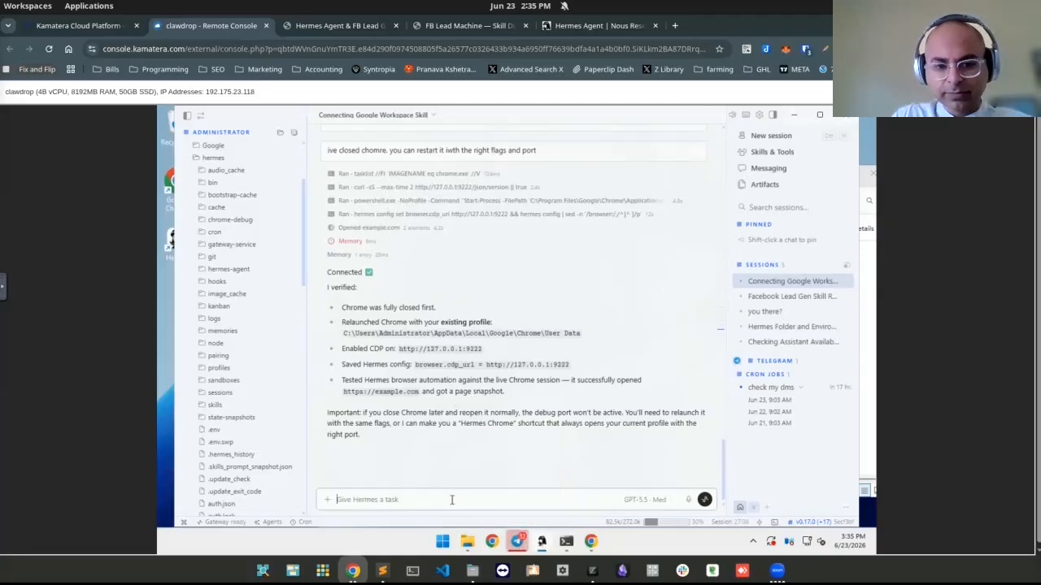
pyautogui.write('open up')
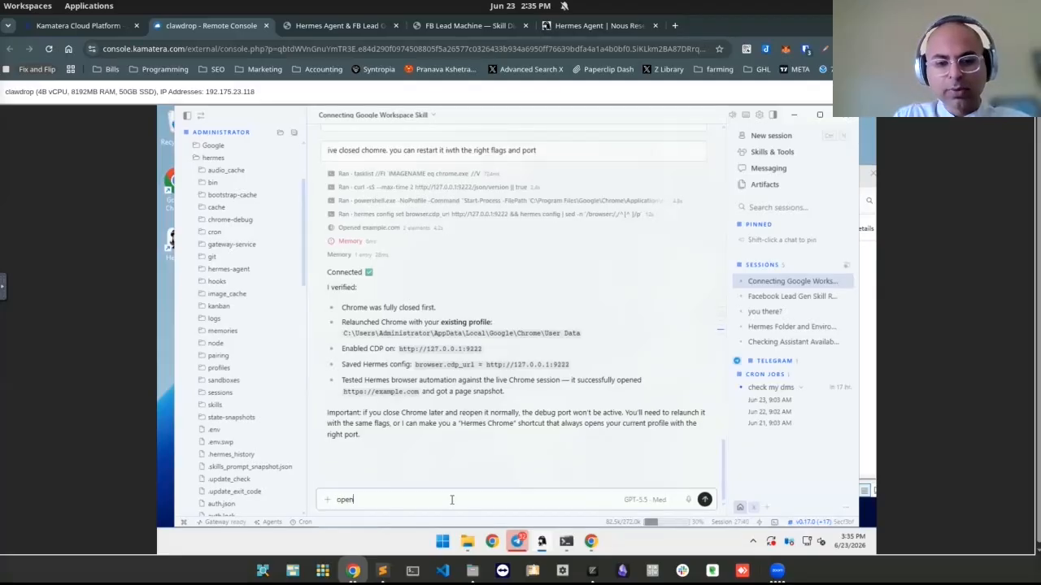
pyautogui.press('BackSpace')
pyautogui.press('BackSpace')
pyautogui.press('BackSpace')
pyautogui.press('BackSpace')
pyautogui.press('BackSpace')
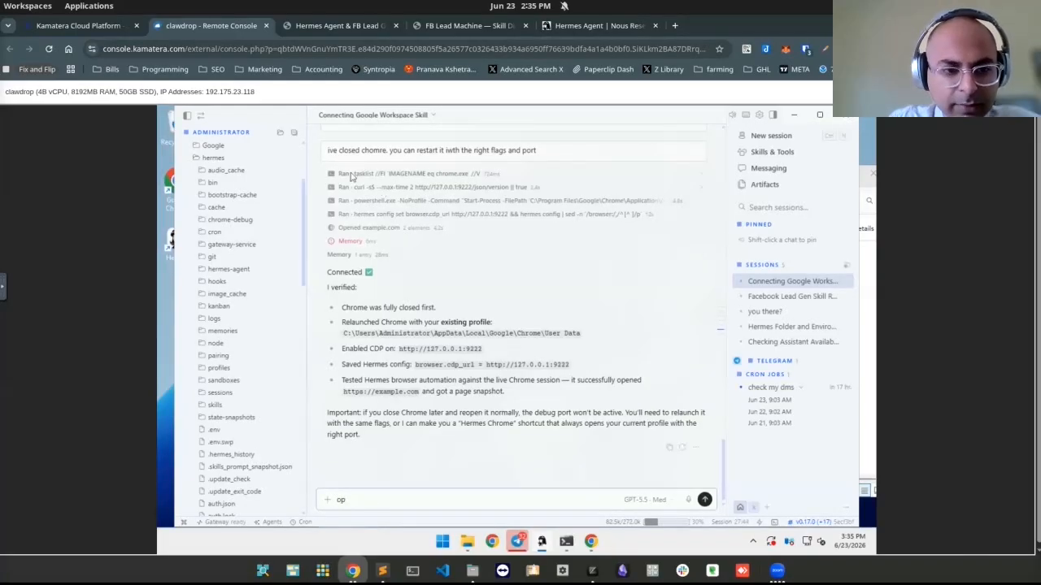
# Expand skills > facebook-lead-gen > scripts in the Hermes file tree.
pyautogui.scroll(-1, 268, 347)
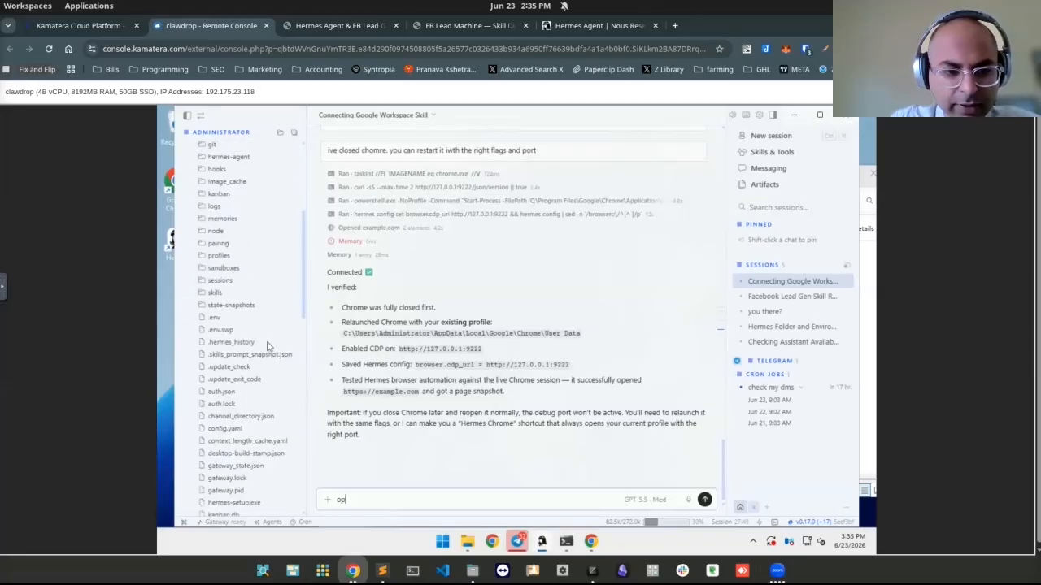
pyautogui.scroll(-1, 267, 344)
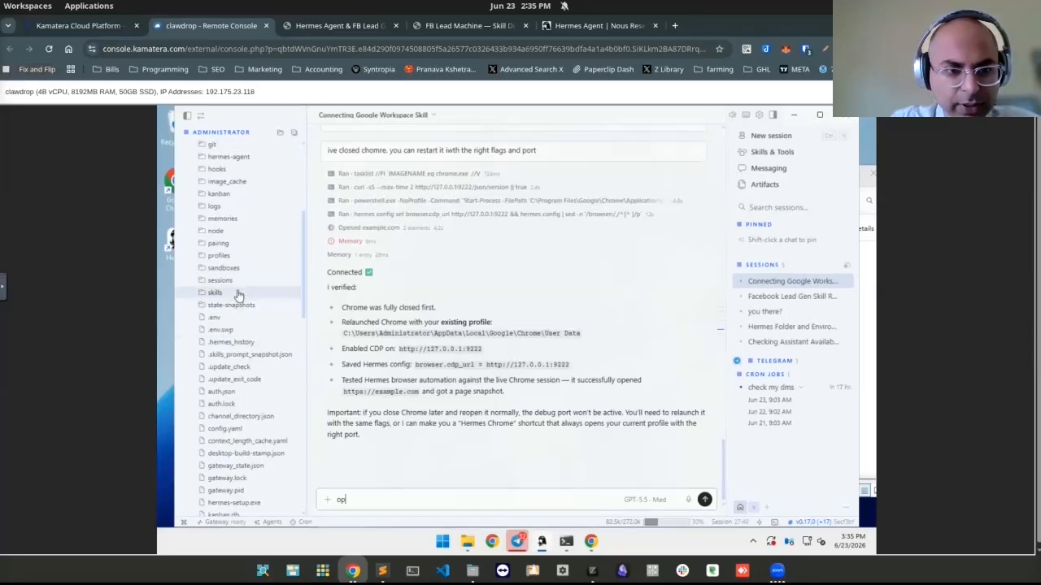
pyautogui.click(237, 293)
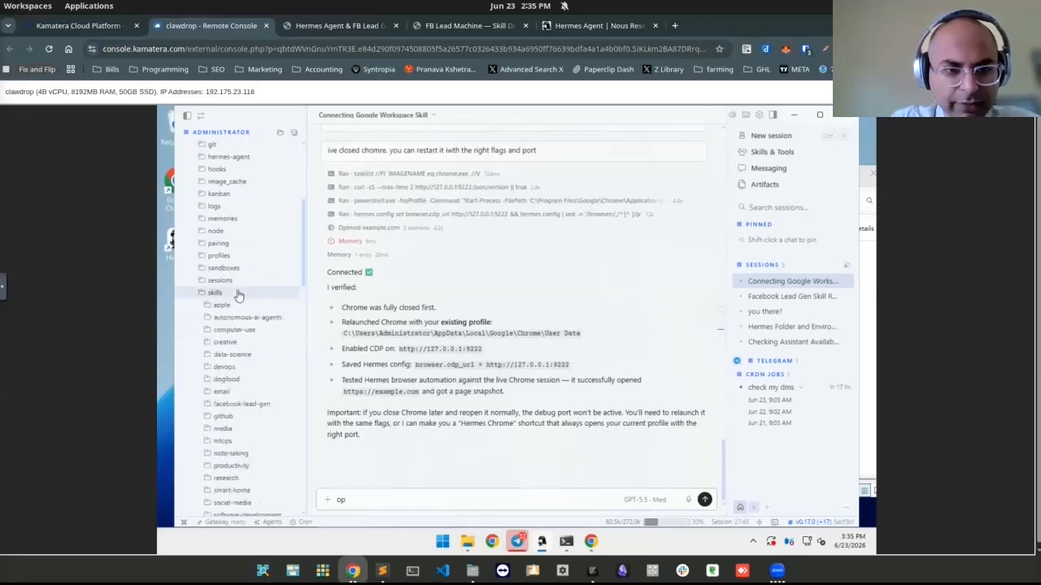
pyautogui.click(235, 405)
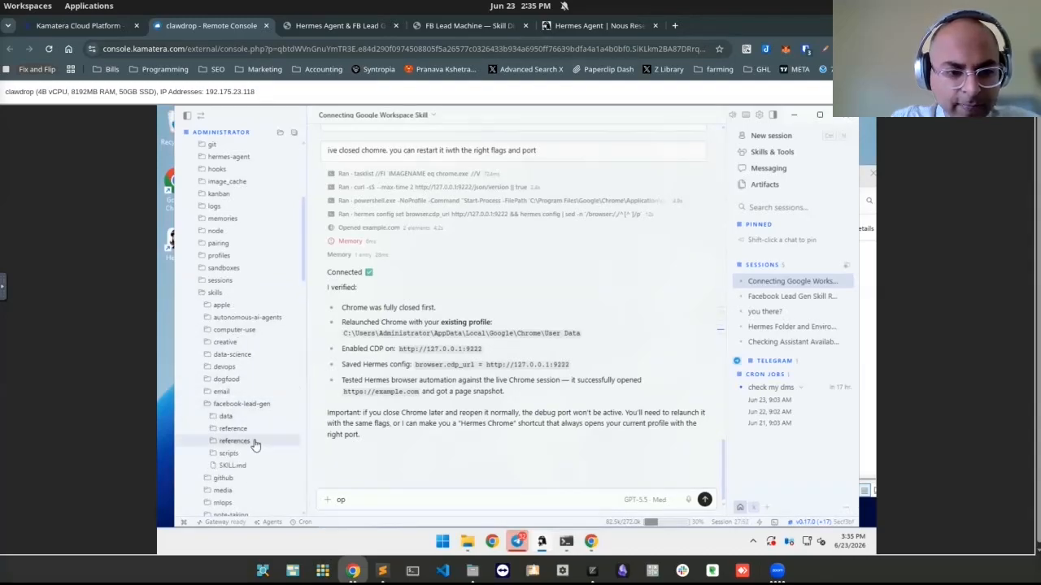
pyautogui.scroll(-1, 255, 444)
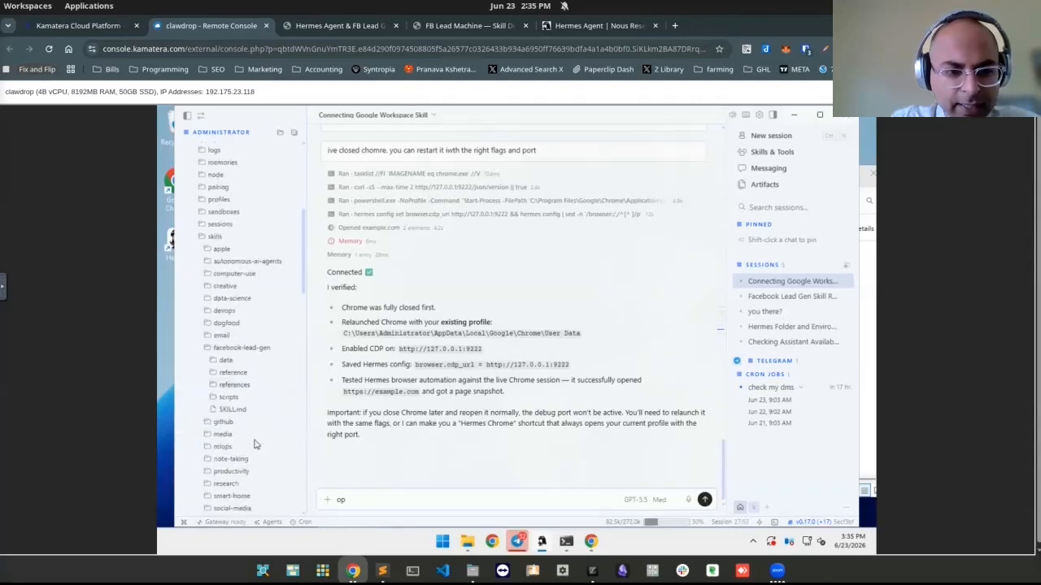
pyautogui.click(231, 398)
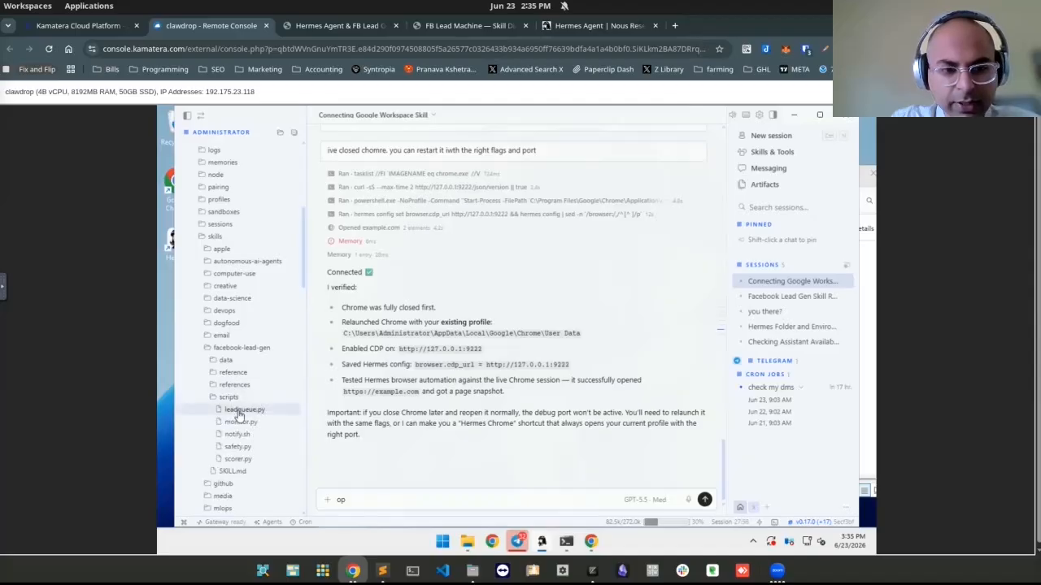
# Open leadqueue.py, maximize the Hermes window and widen the editor pane.
pyautogui.click(239, 411)
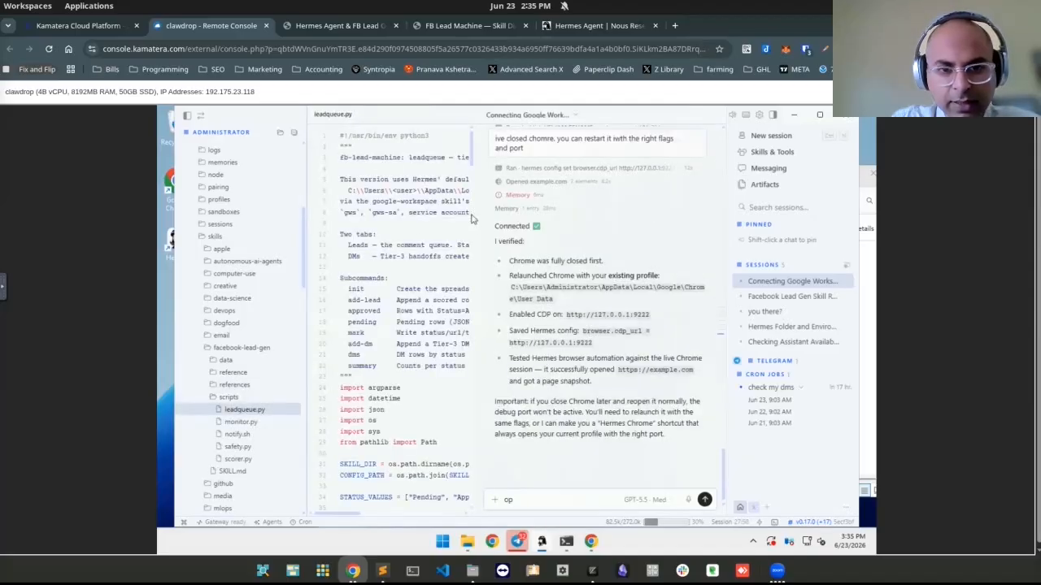
pyautogui.click(821, 113)
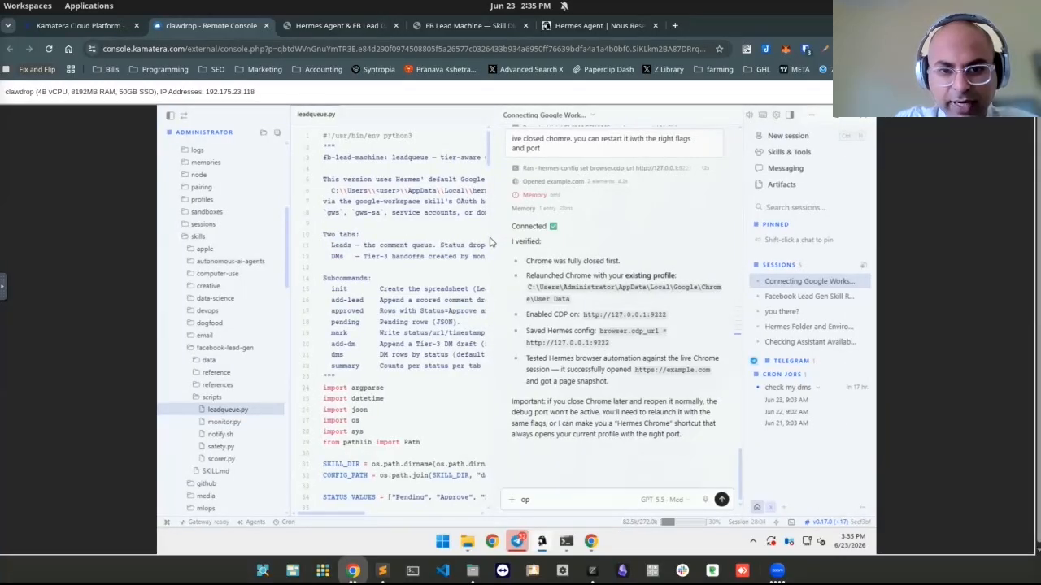
pyautogui.scroll(-15, 490, 241)
pyautogui.moveTo(502, 235); pyautogui.dragTo(556, 235)
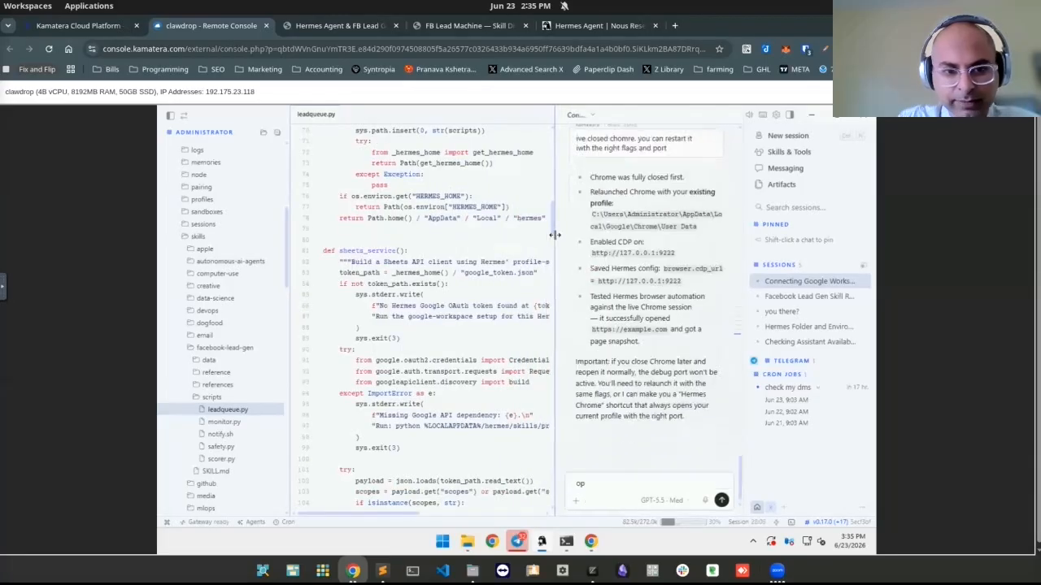
# Collapse scripts and open reference/rubric.md from the references folder.
pyautogui.click(211, 397)
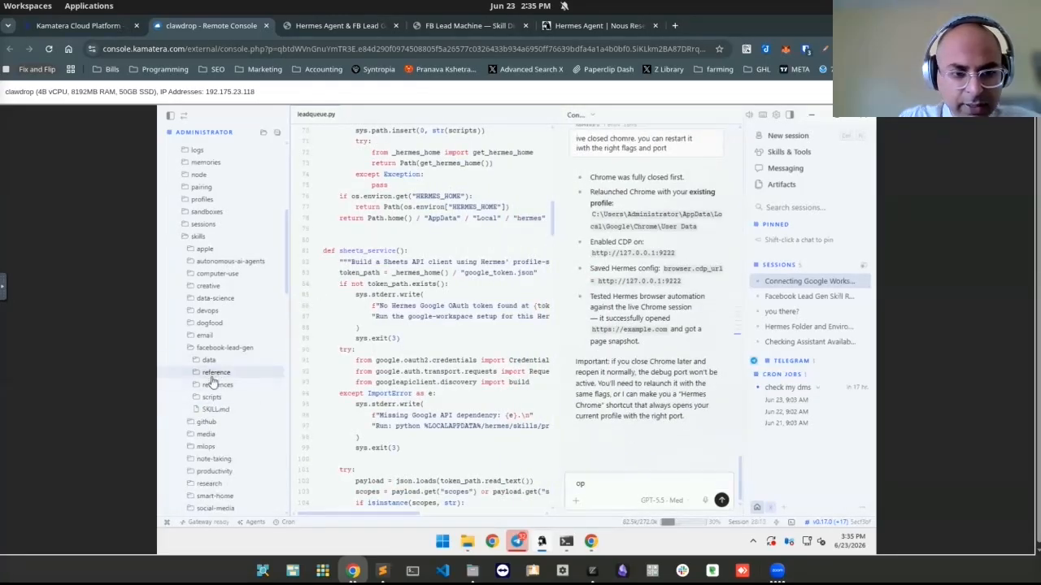
pyautogui.click(214, 386)
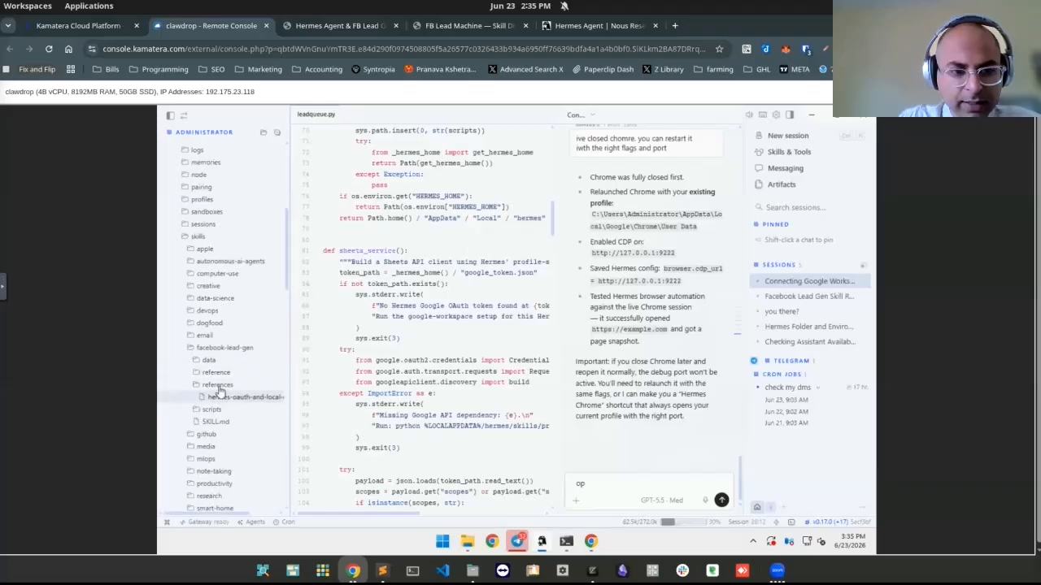
pyautogui.click(216, 372)
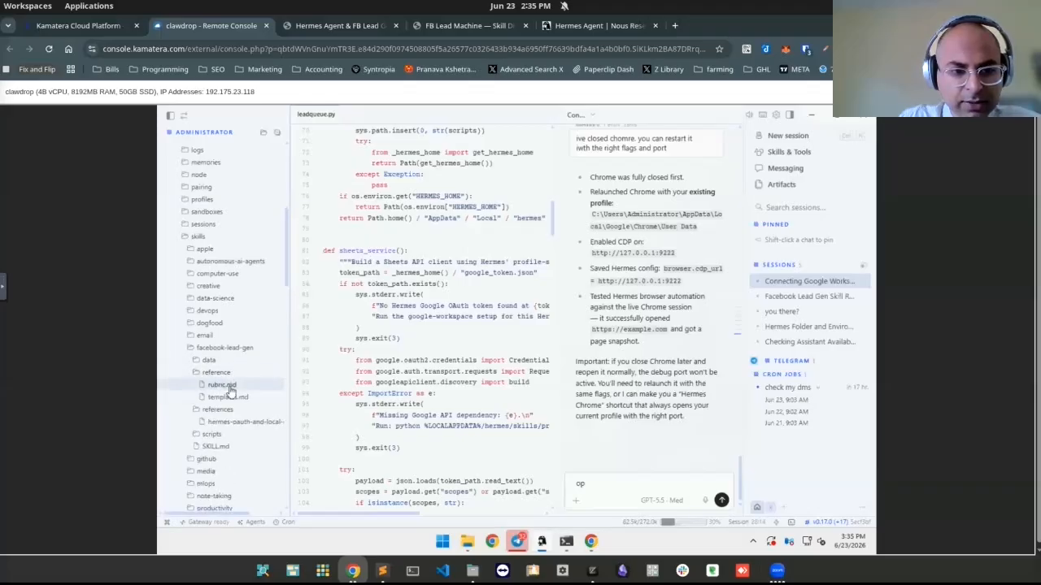
pyautogui.click(221, 384)
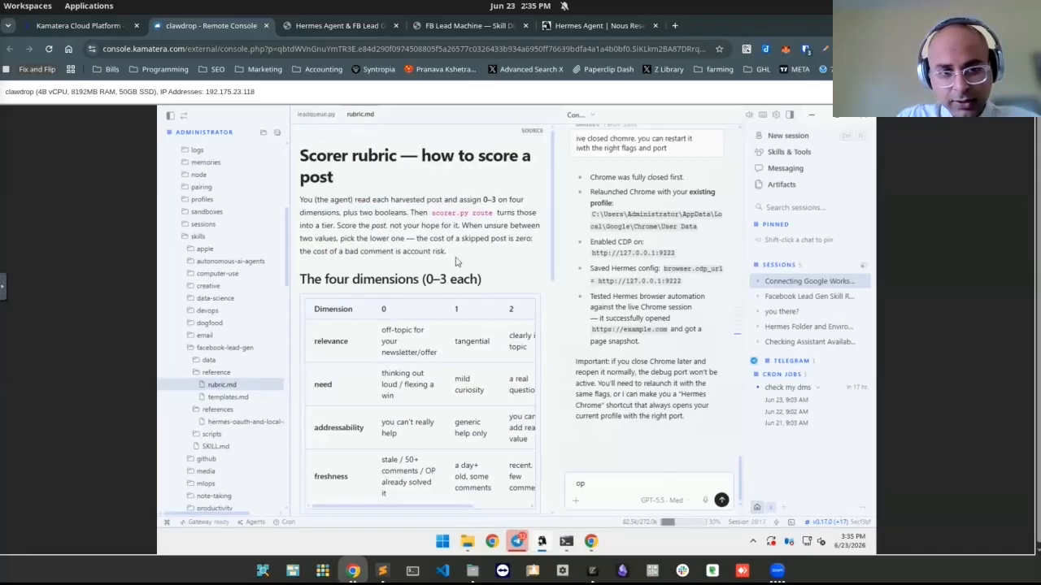
pyautogui.scroll(-3, 460, 305)
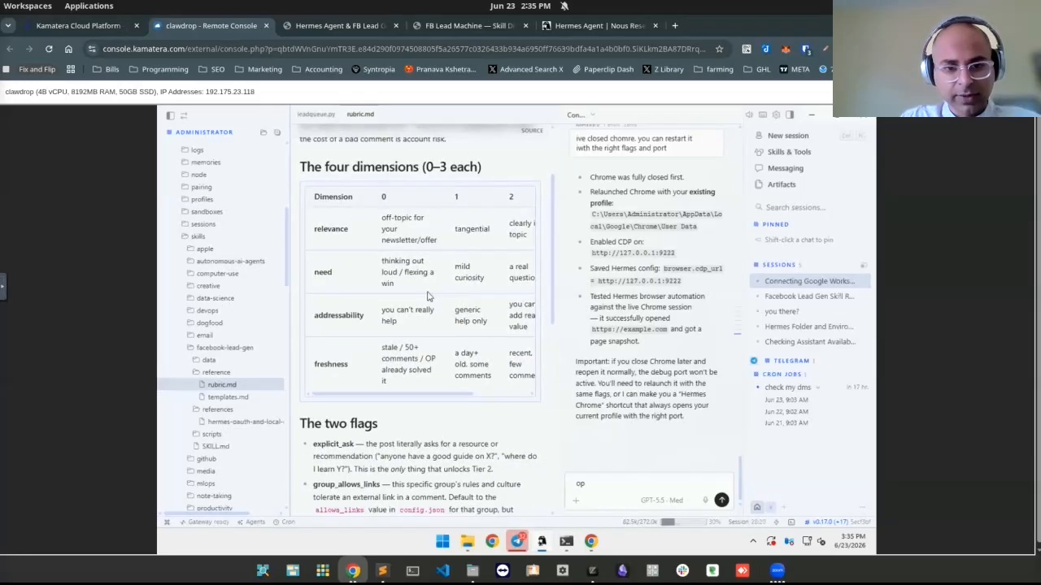
pyautogui.moveTo(399, 396); pyautogui.dragTo(440, 399)
# Read through rubric.md's four 0–3 scoring dimensions and two boolean flags.
pyautogui.click(231, 383)
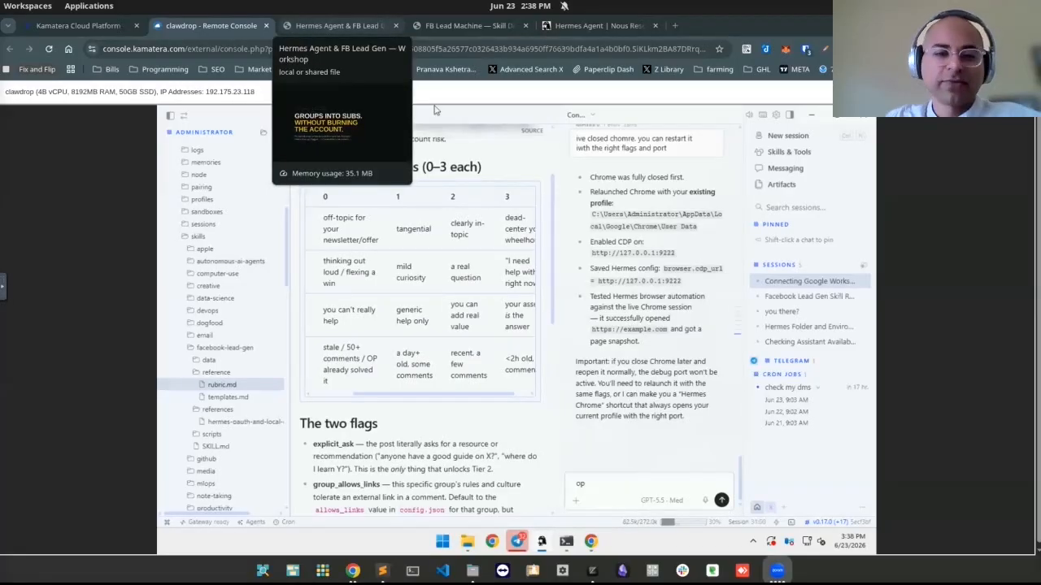
pyautogui.scroll(-1, 469, 428)
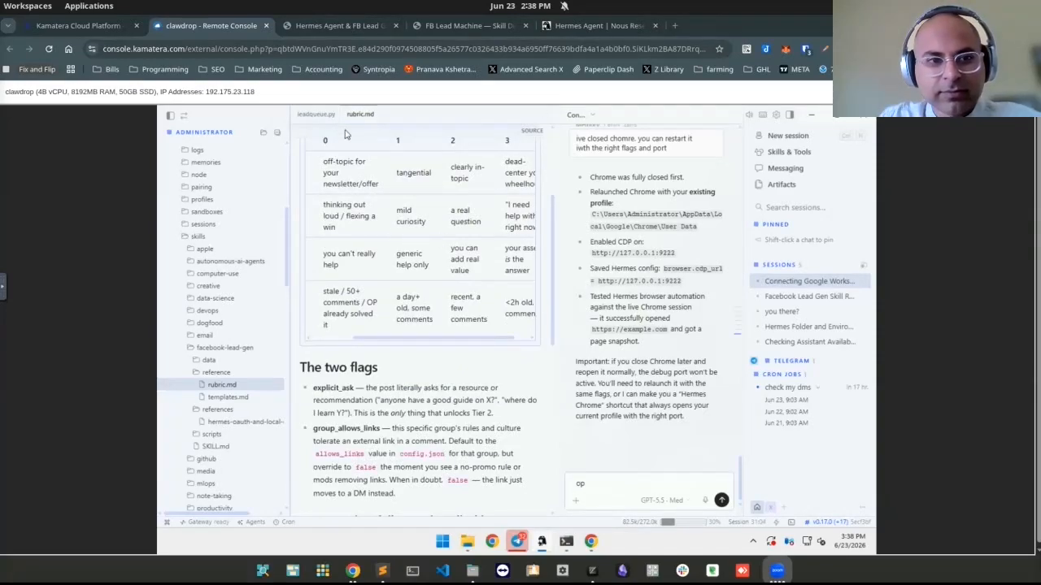
pyautogui.scroll(3, 349, 329)
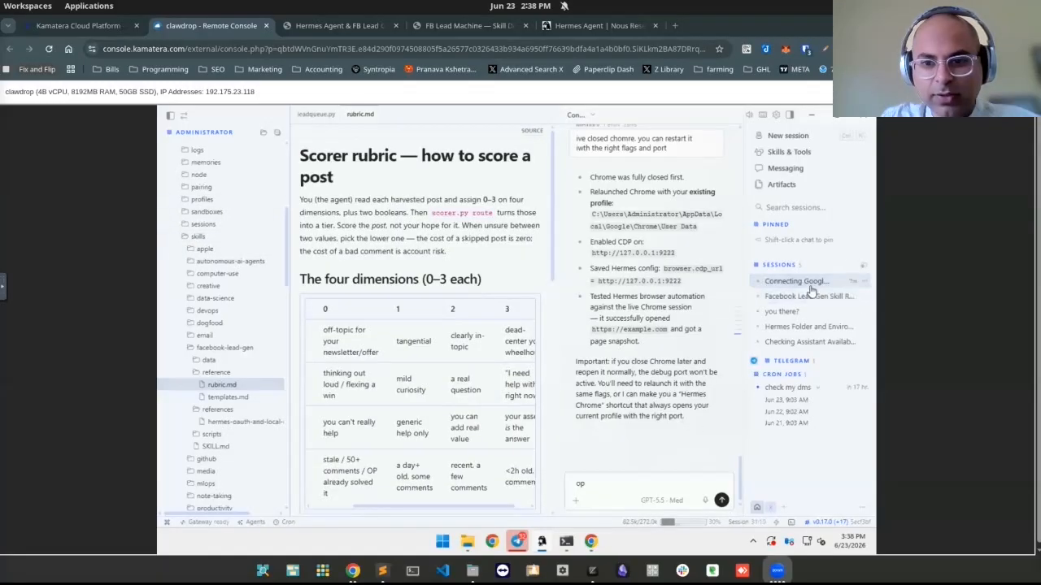
# Close the editor and draft a request to run facebook-lead-gen on one Facebook post.
pyautogui.click(544, 118)
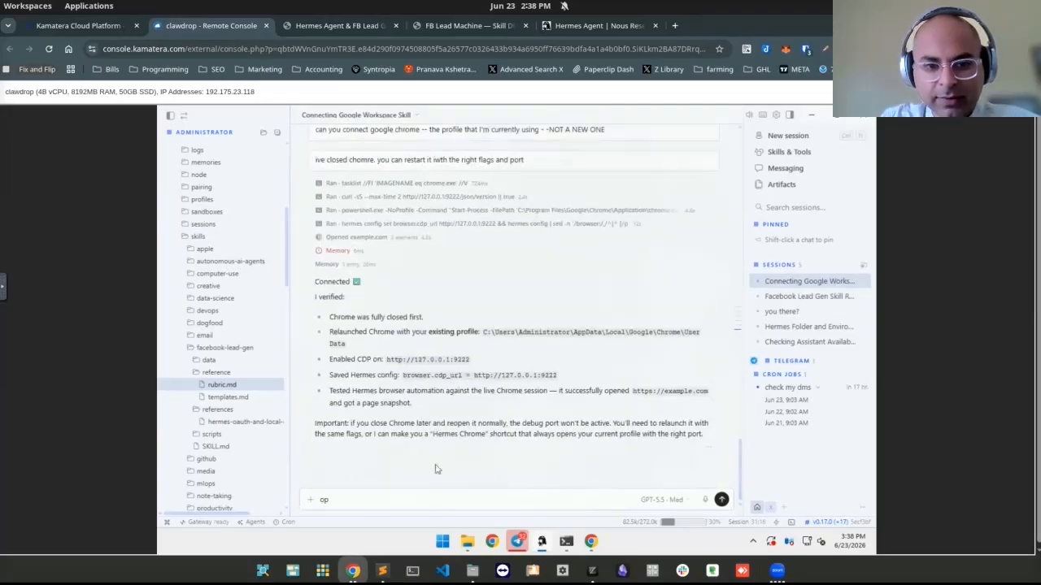
pyautogui.click(418, 505)
pyautogui.write('op')
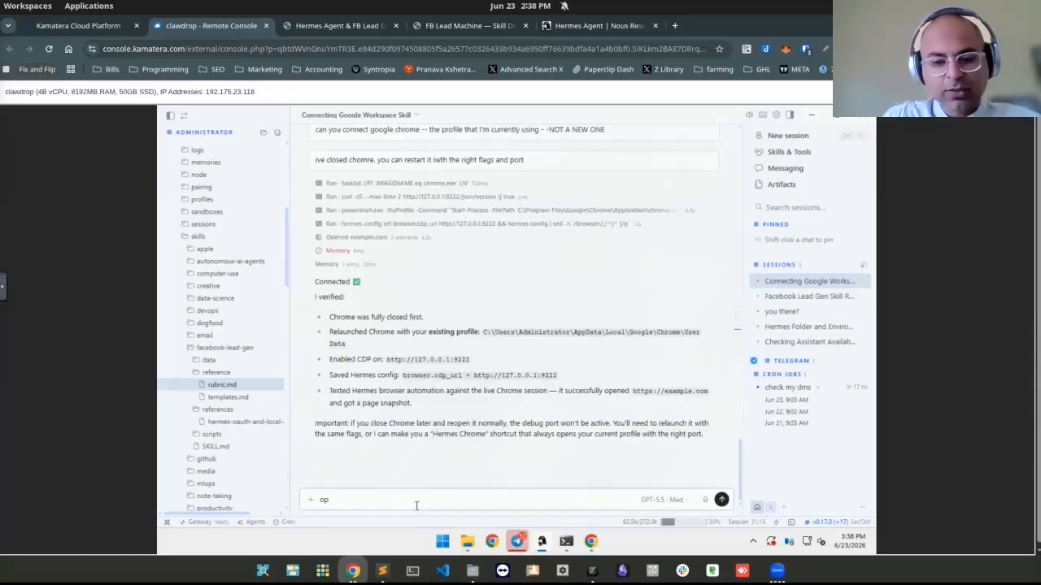
pyautogui.write('en up face')
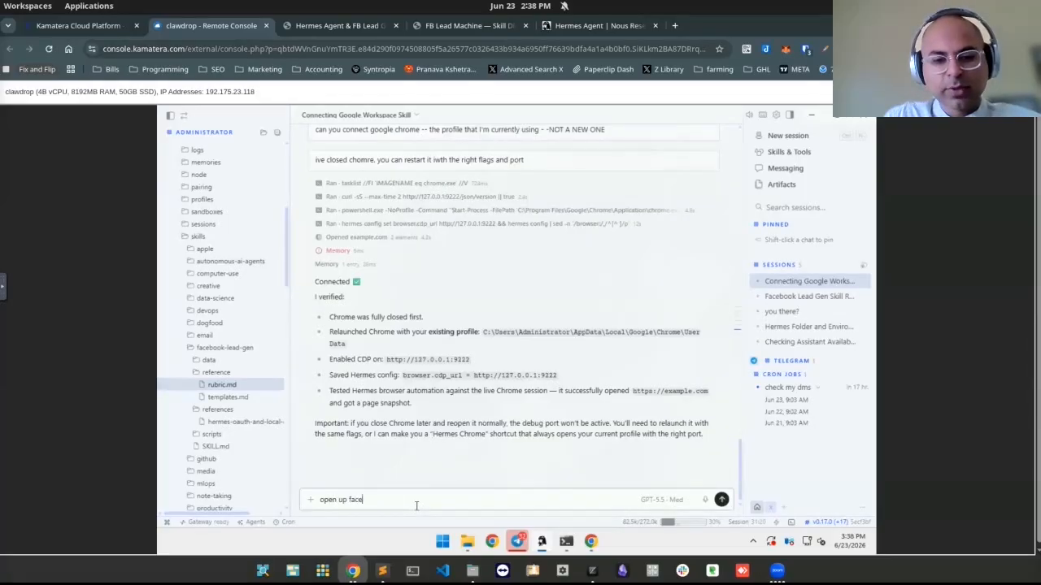
pyautogui.write('book a')
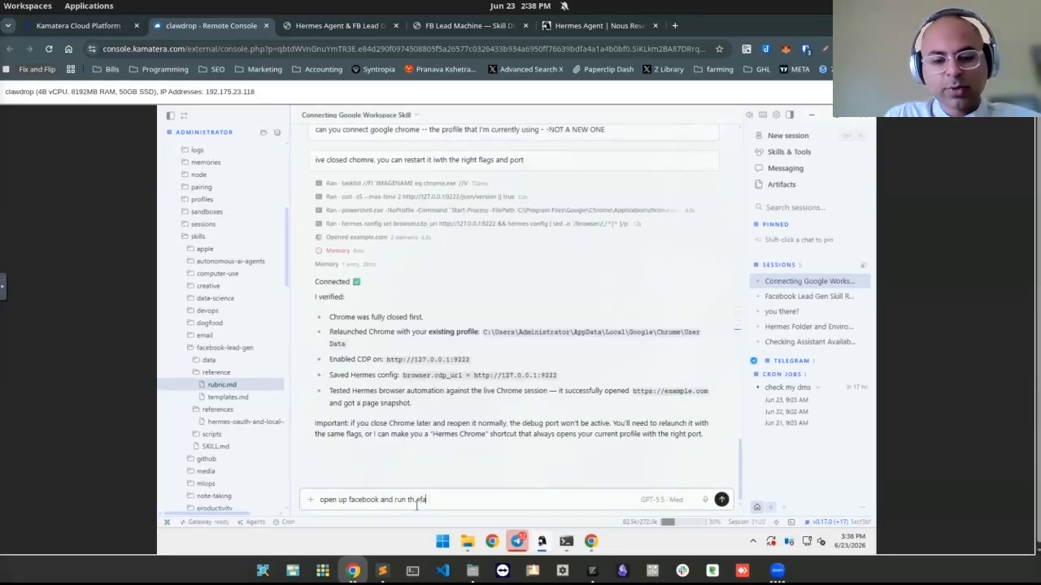
pyautogui.write('nd run the facebook lead-ge')
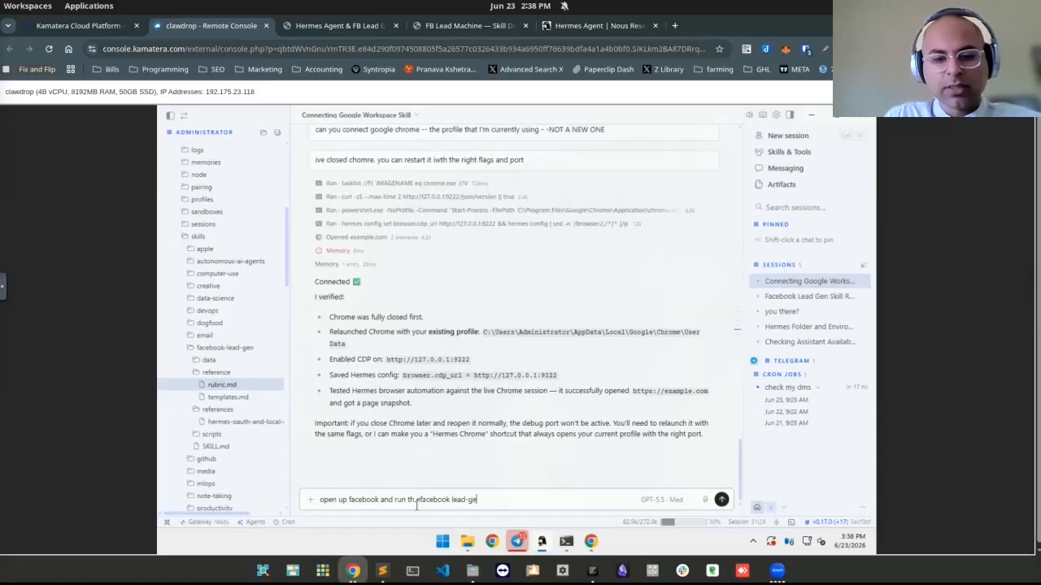
pyautogui.write('n ski')
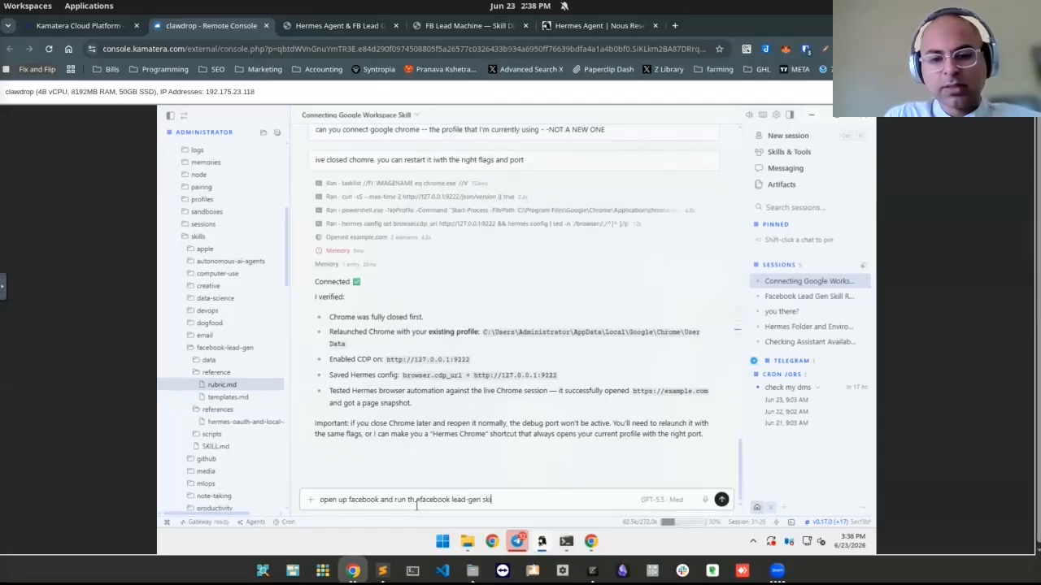
pyautogui.write('ll on ')
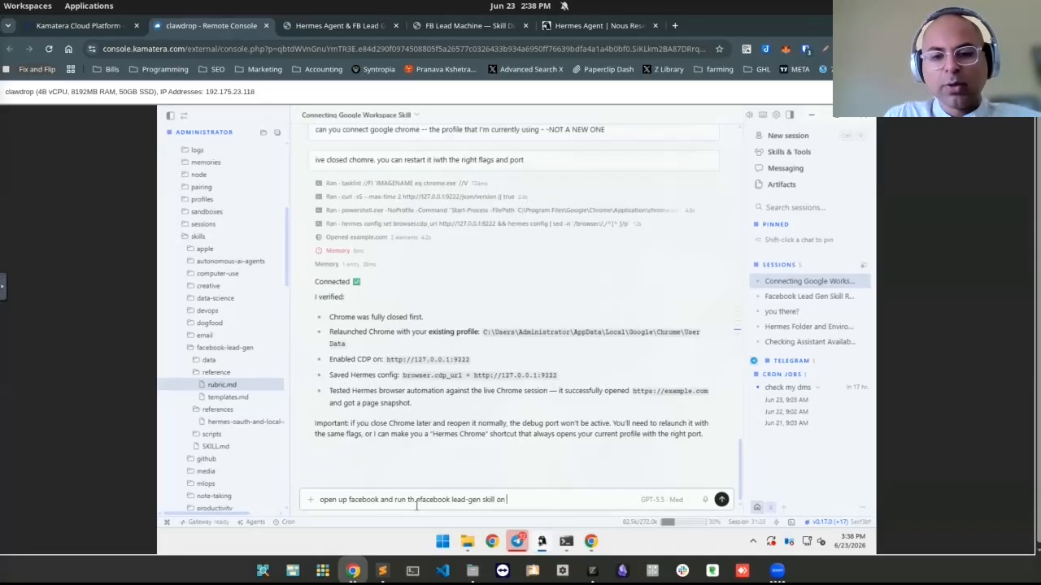
pyautogui.write('one post. ')
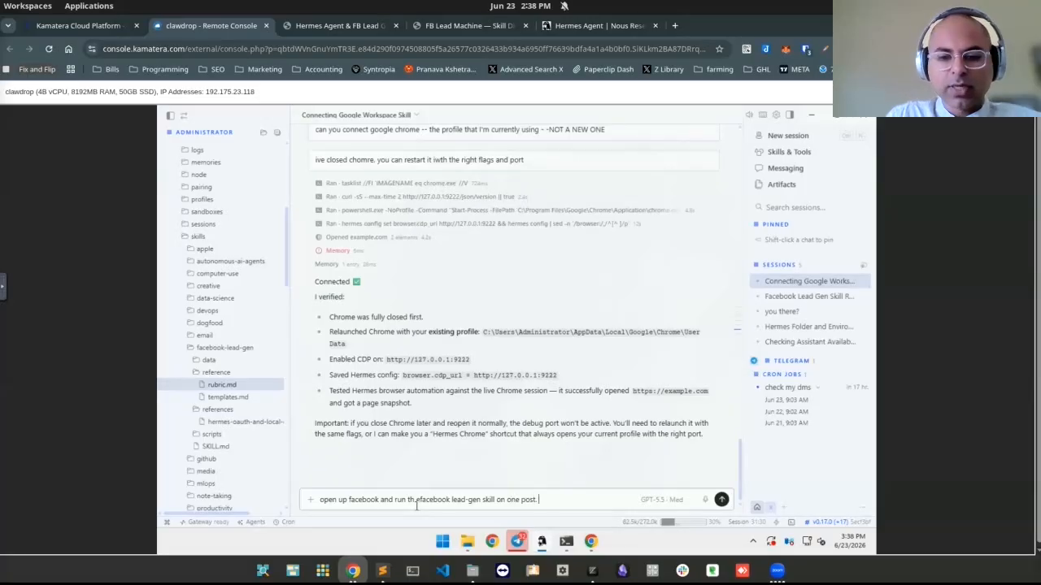
pyautogui.write('I want to receiv')
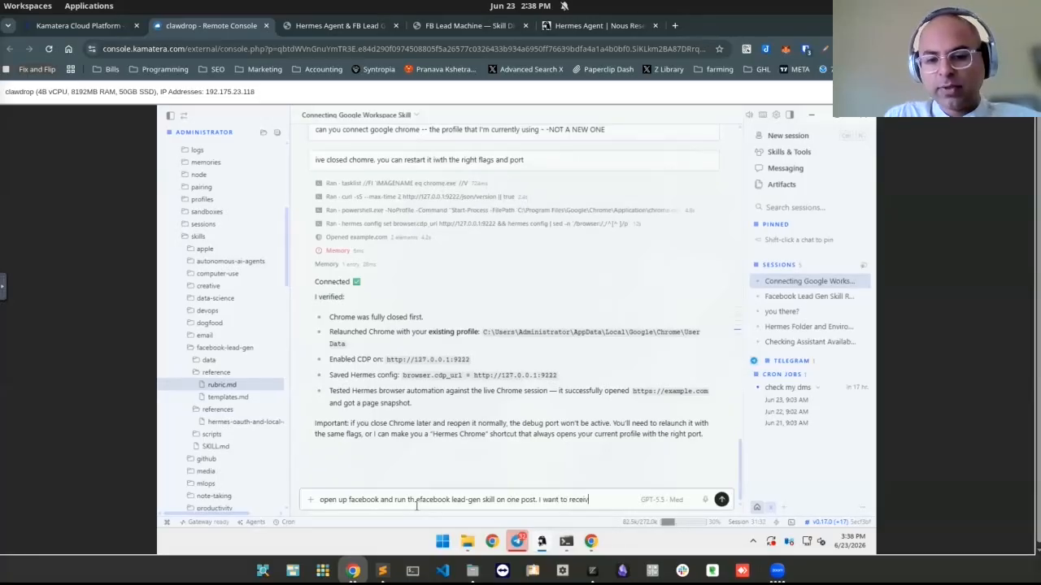
pyautogui.write('e a spreads')
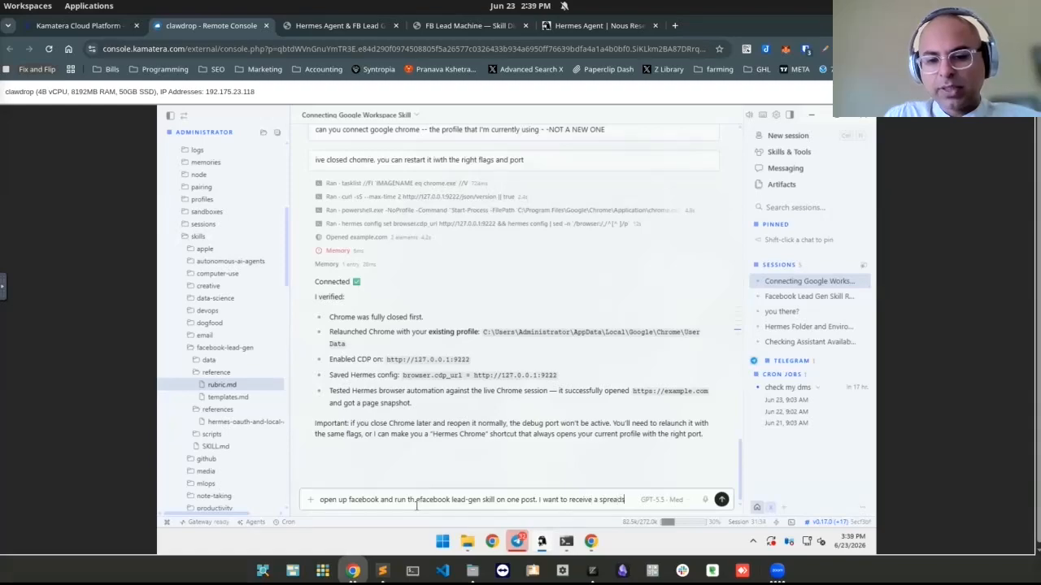
pyautogui.write('heet with 2 ')
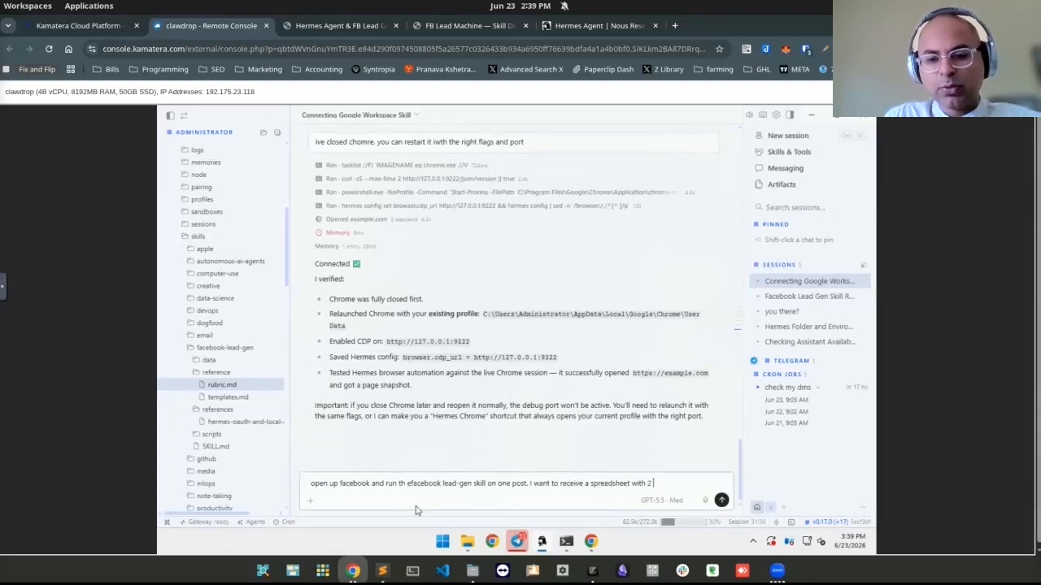
pyautogui.write('options a')
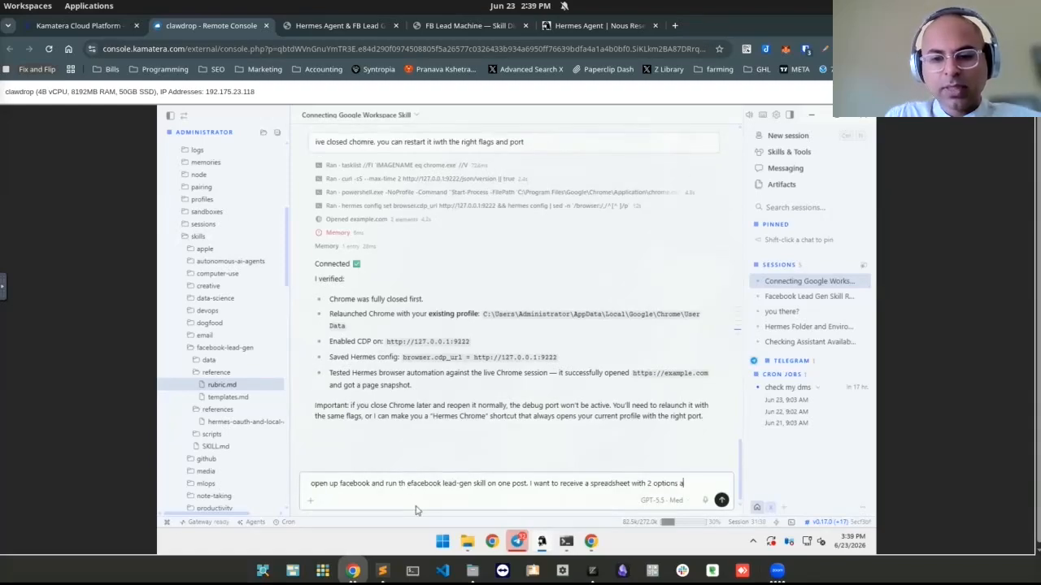
pyautogui.write('nd 2')
pyautogui.write(' replies')
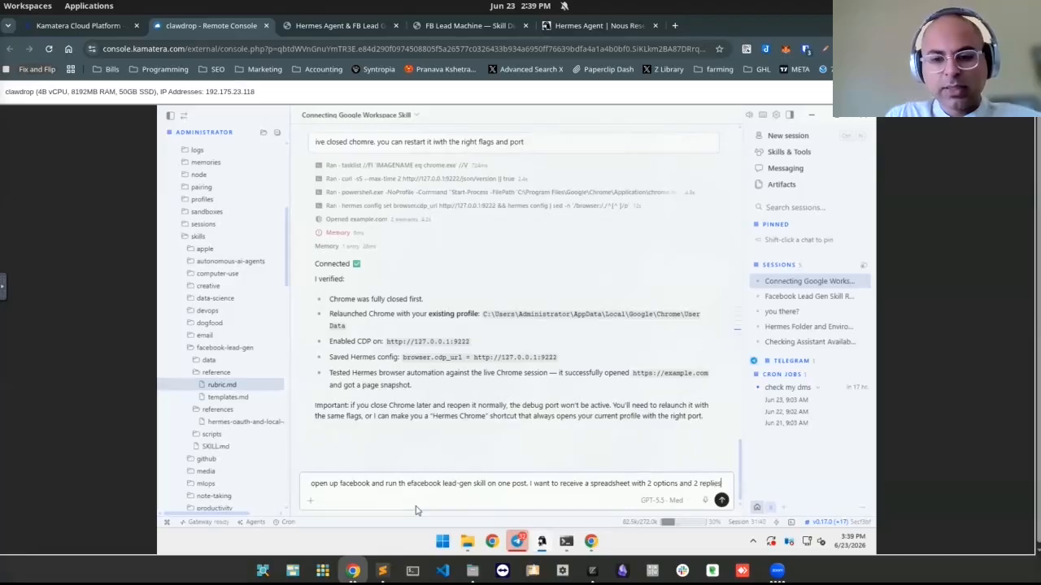
pyautogui.write(' in my te')
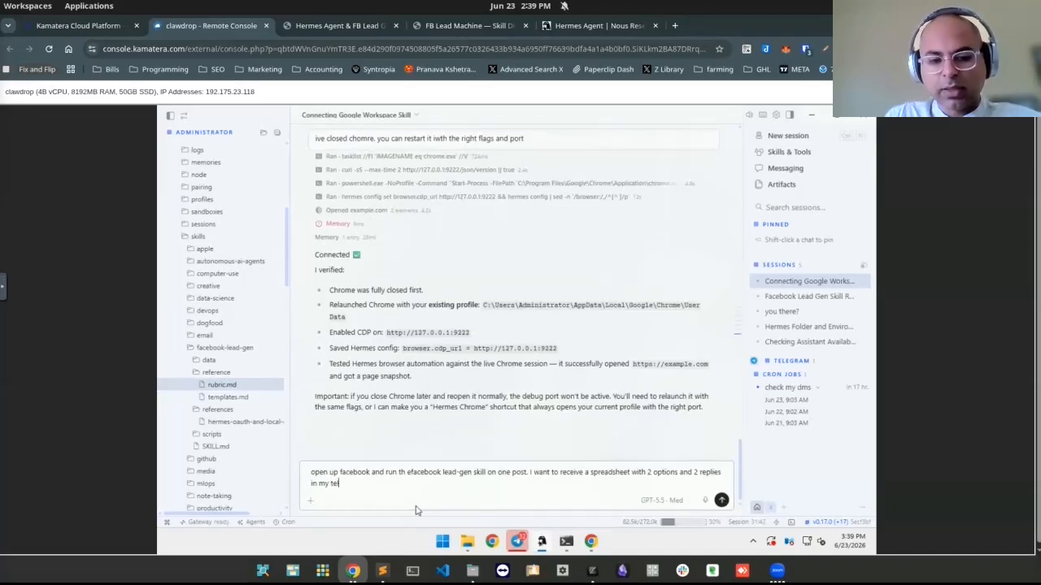
pyautogui.write('legram')
# Send the lead-gen request, let the agent run the skill, then show the workshop slides.
pyautogui.press('Return')
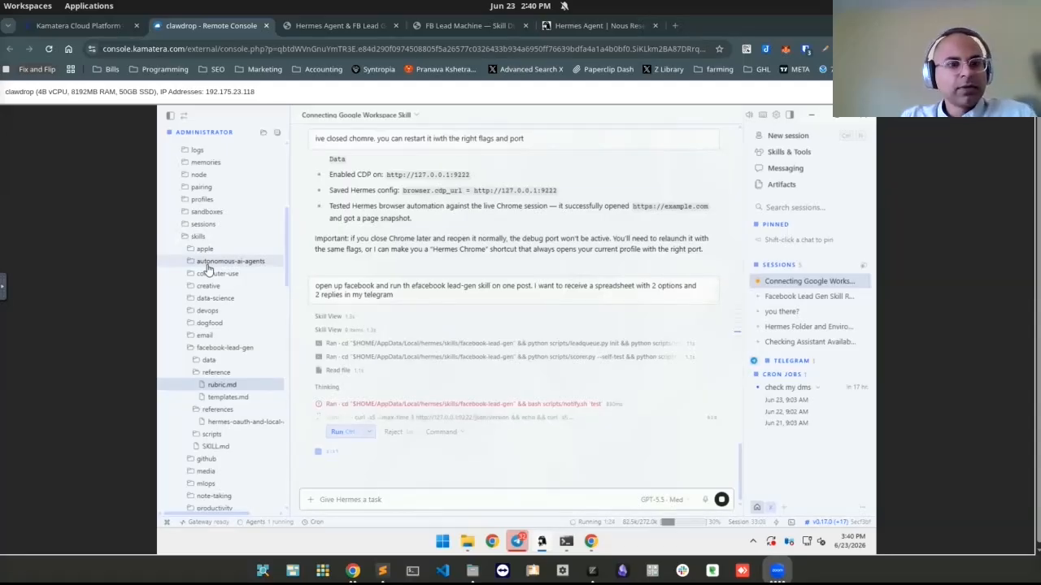
pyautogui.moveTo(589, 550)
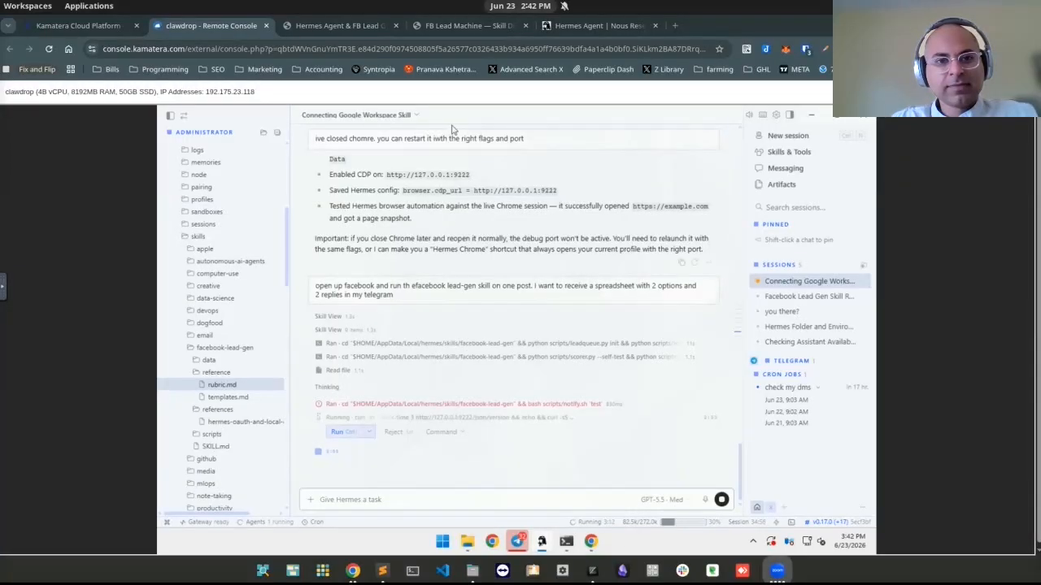
pyautogui.click(338, 25)
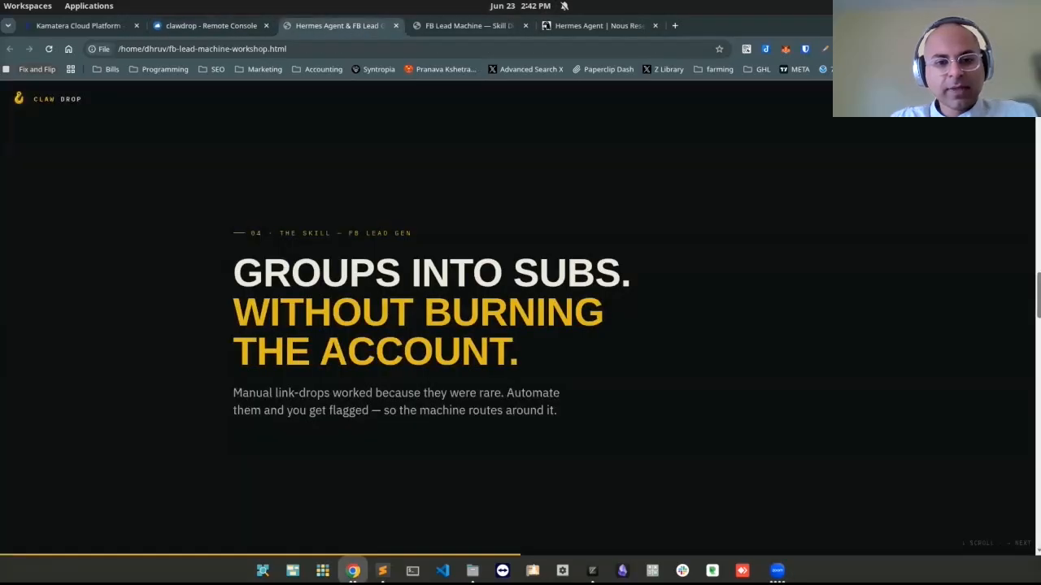
# Advance past Three tiers and the machine overview to slide 08, The Invitation.
pyautogui.press('Right')
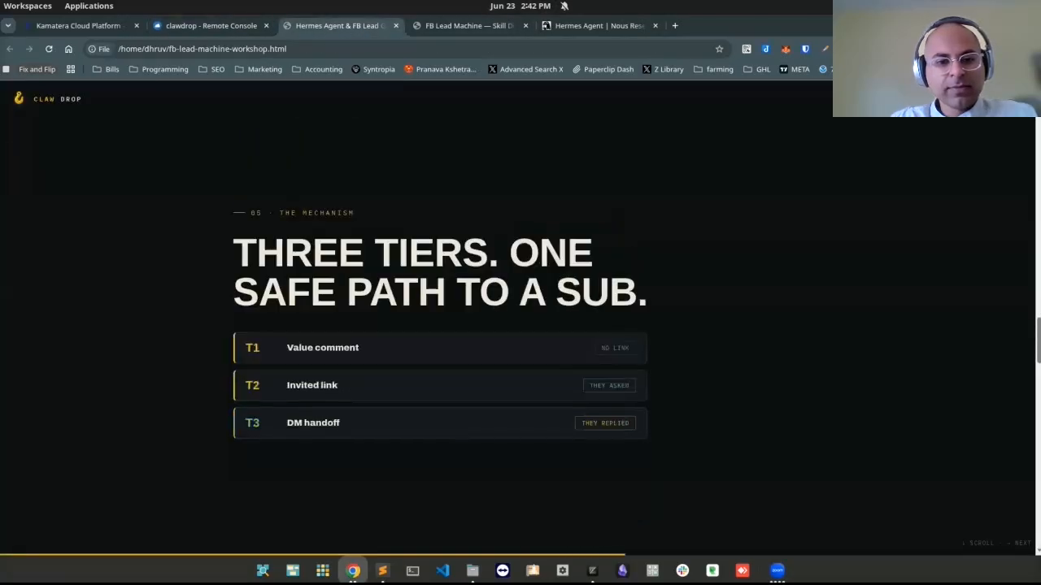
pyautogui.press('Right')
pyautogui.press('Right')
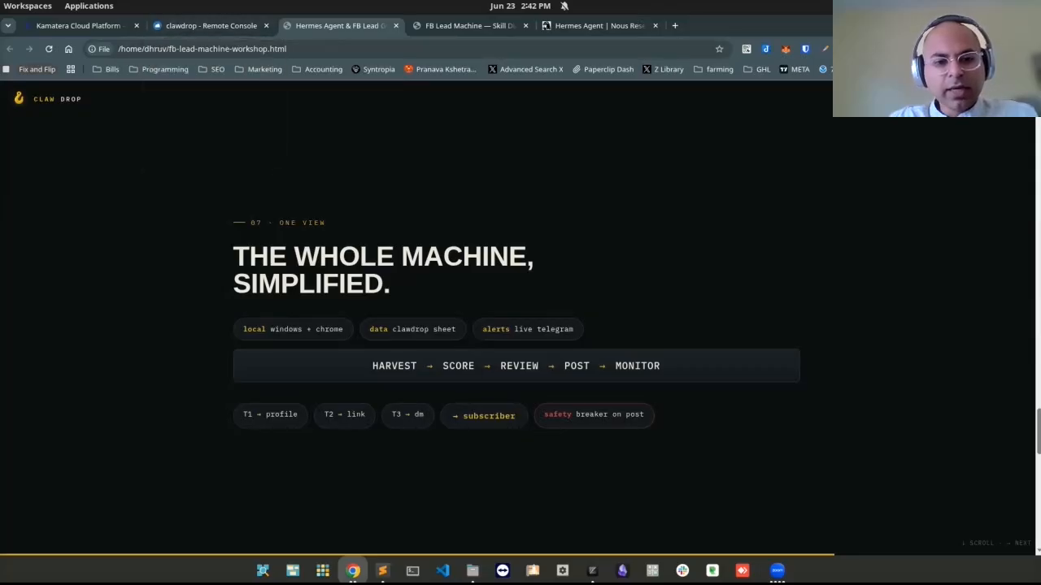
pyautogui.press('Right')
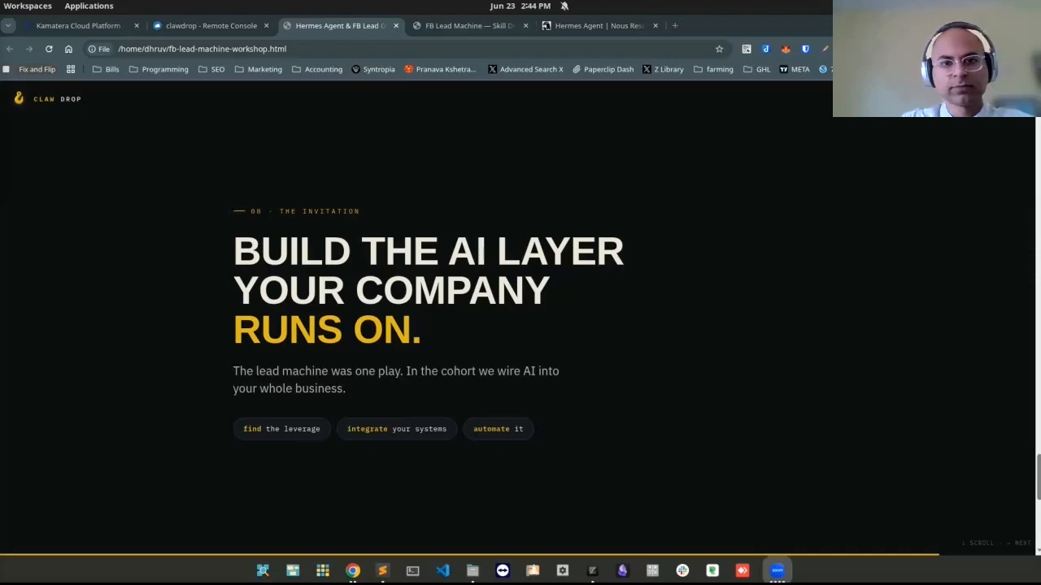
# Advance the workshop slides to section 09, 'Take a Seat'.
pyautogui.click(521, 7)
pyautogui.click(521, 6)
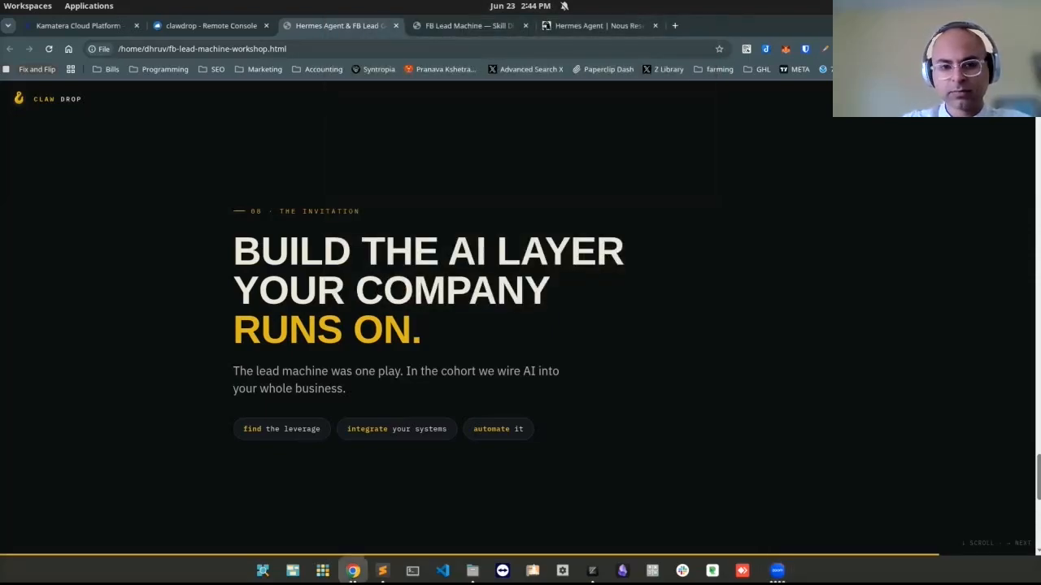
pyautogui.press('Right')
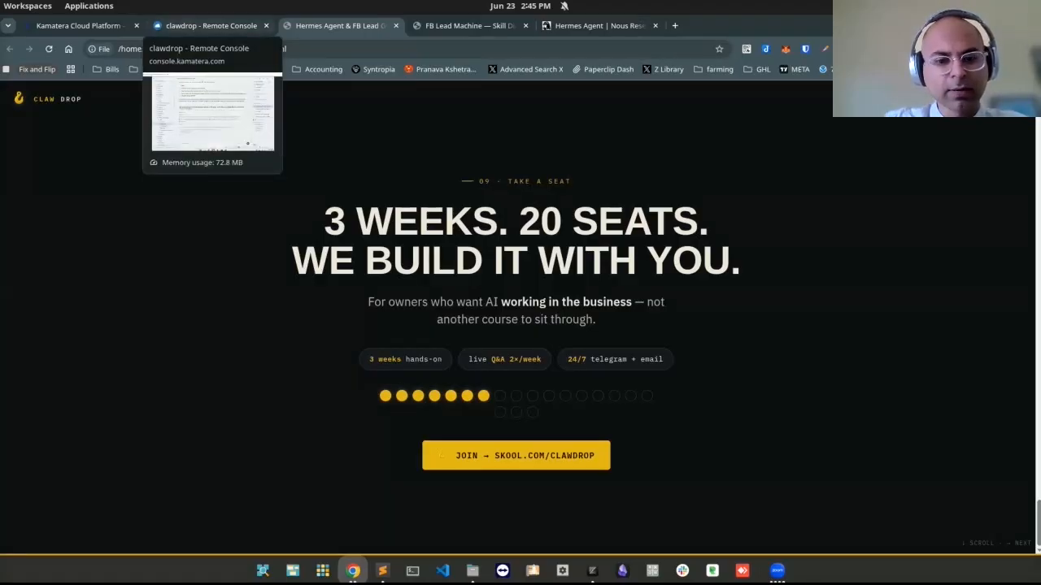
# Close the failed clawdrop console and launch a fresh Console from the Kamatera Servers list.
pyautogui.click(212, 26)
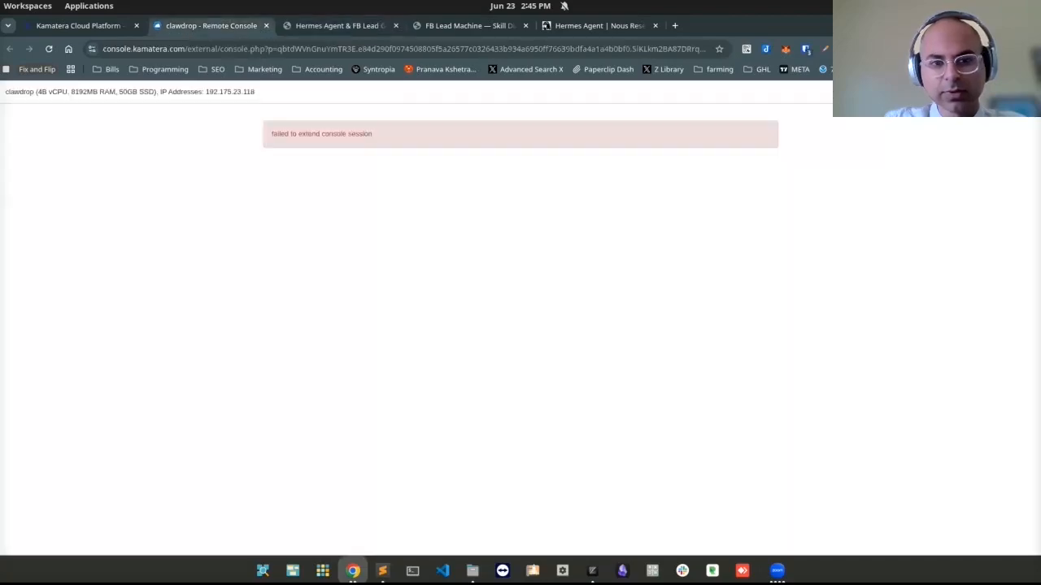
pyautogui.click(266, 25)
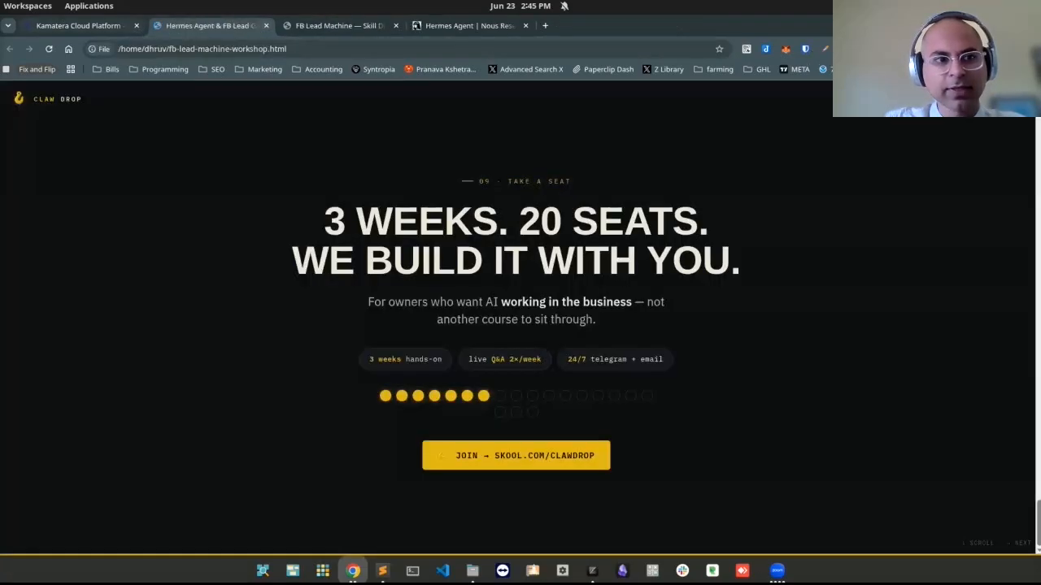
pyautogui.click(78, 26)
pyautogui.click(936, 250)
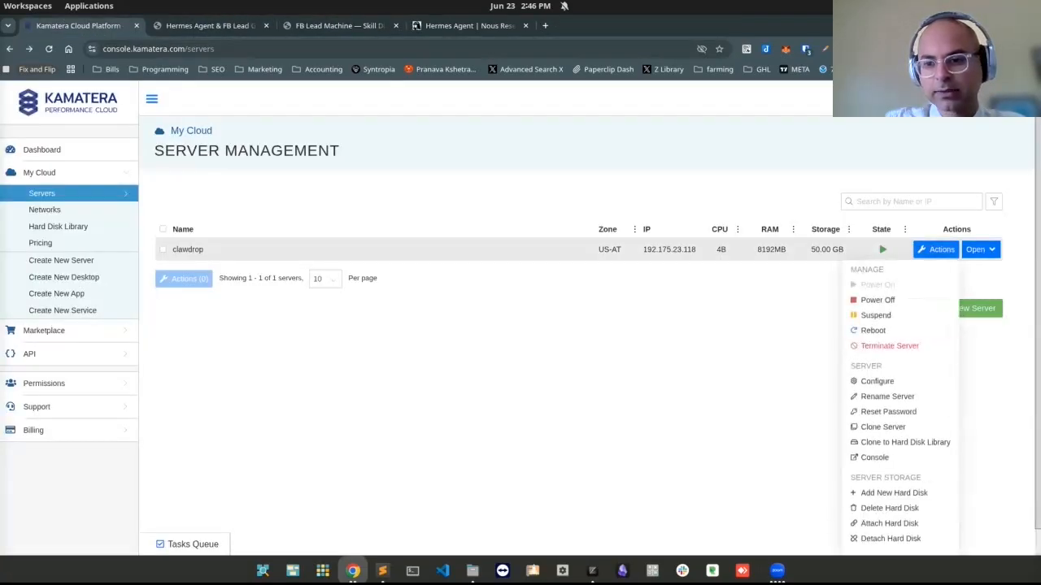
pyautogui.click(875, 457)
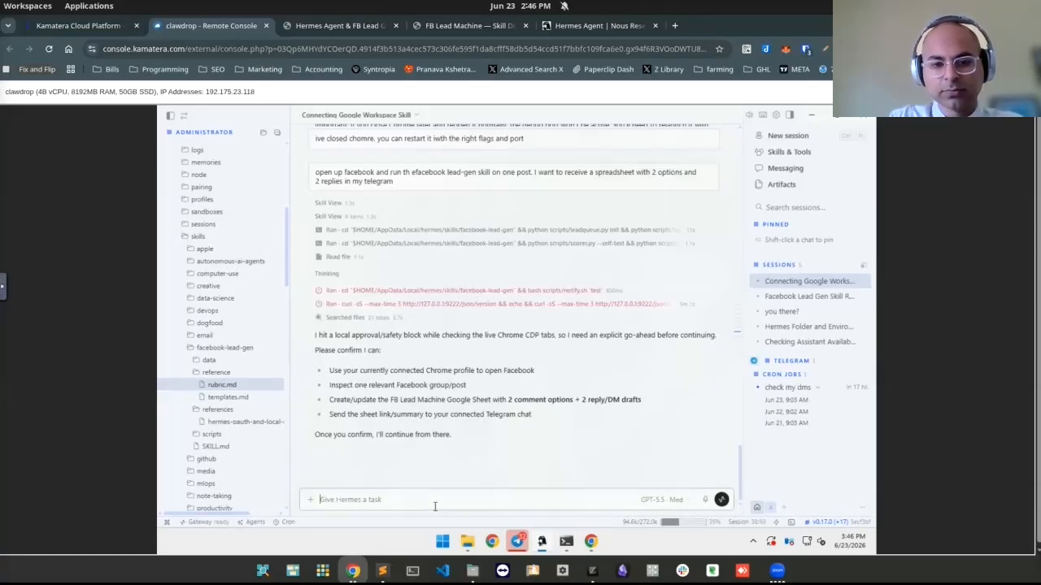
# Reply 'yes please' to approve the agent opening Facebook and filling the sheet.
pyautogui.write('yes plea')
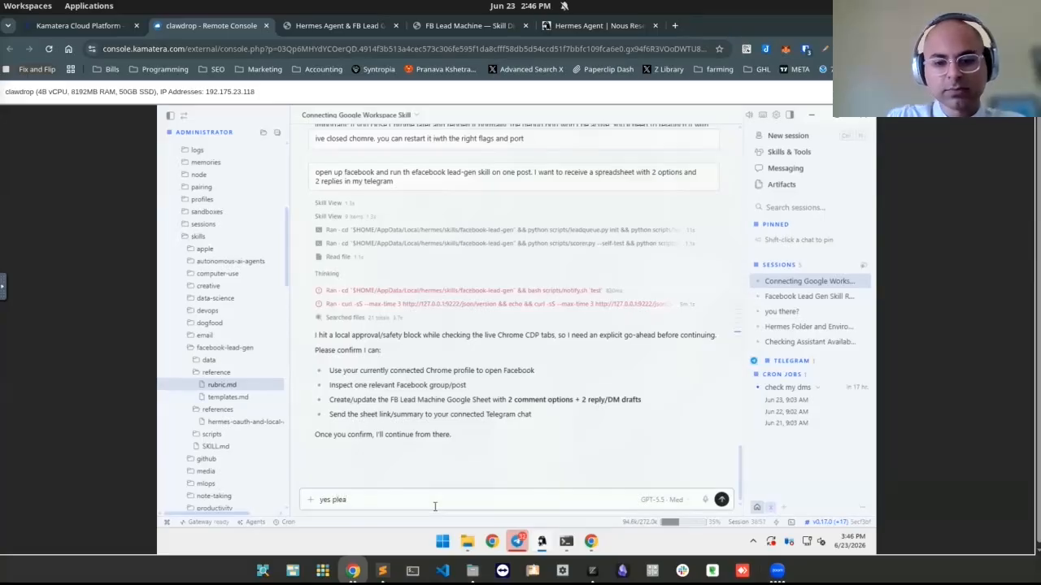
pyautogui.write('se')
pyautogui.press('Return')
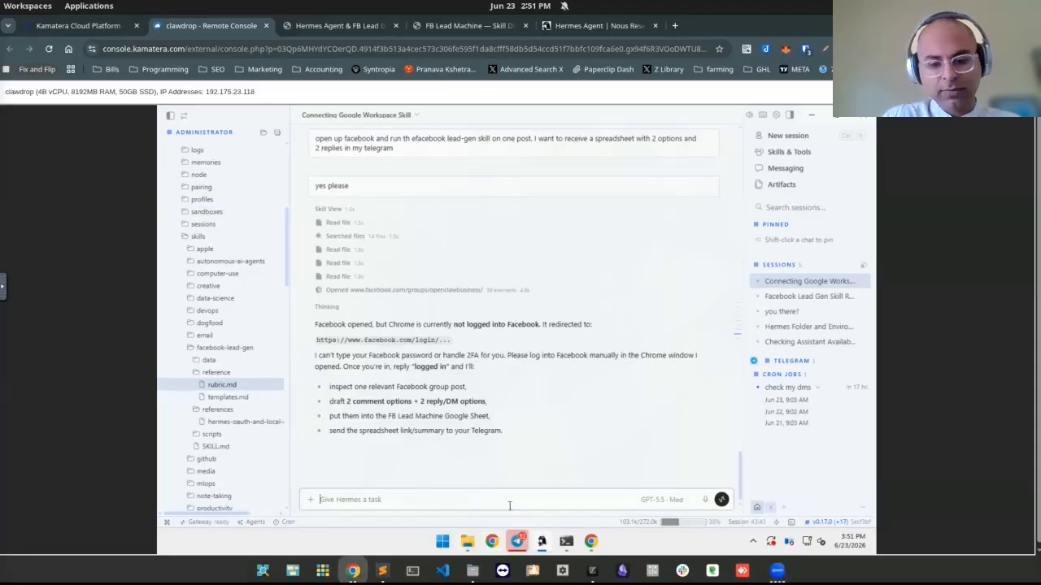
# Draft a note to open Facebook, then load facebook.com in a new Chrome window.
pyautogui.write('open up fac')
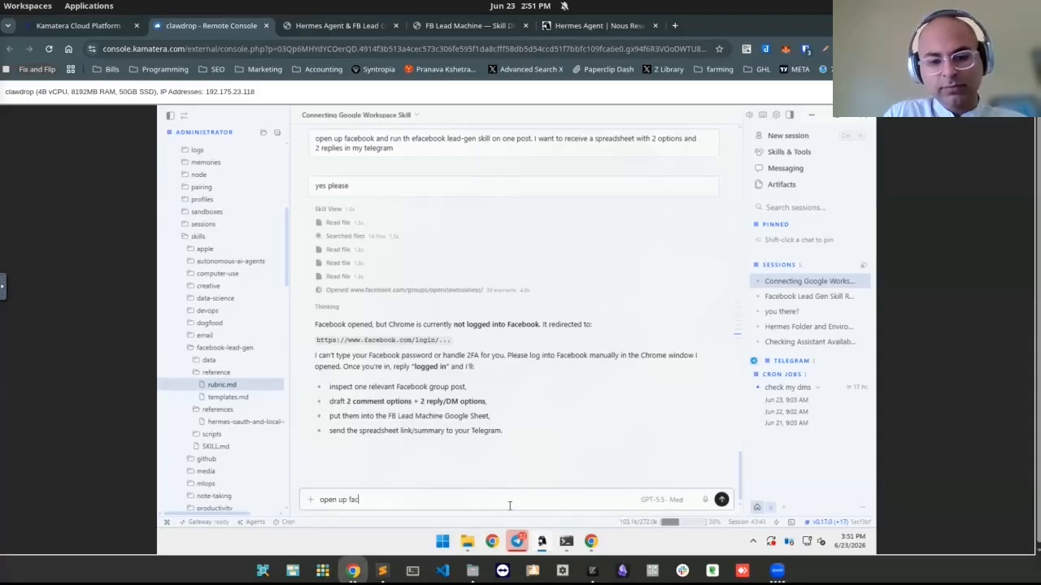
pyautogui.write('ebook i')
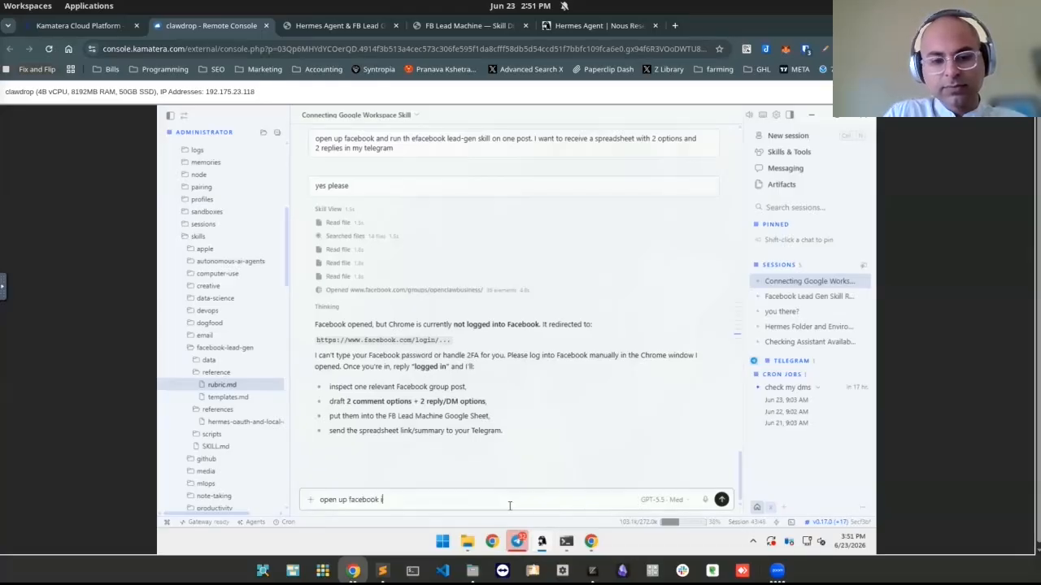
pyautogui.write('n the chrome profiel')
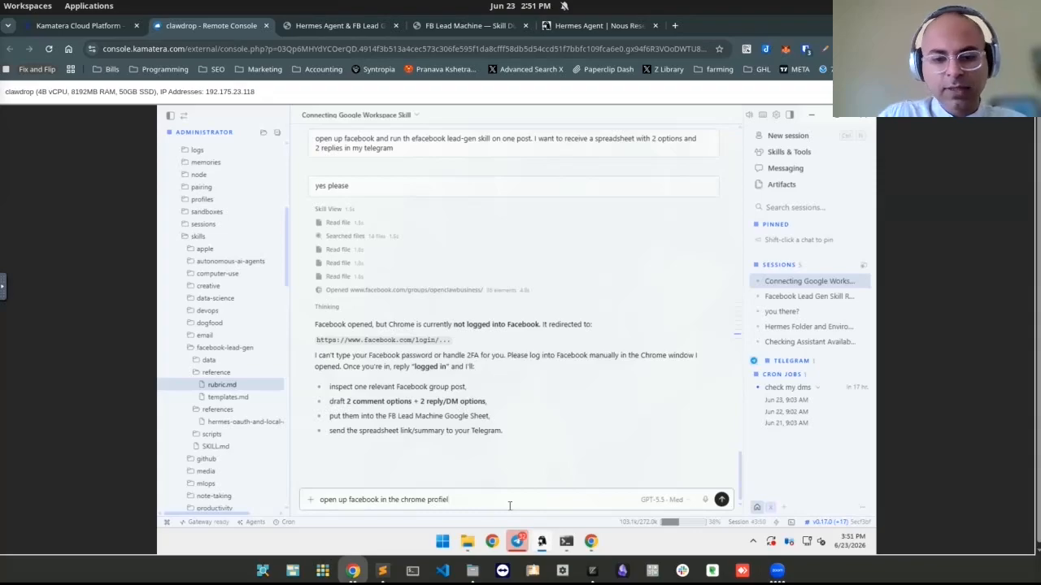
pyautogui.click(490, 545)
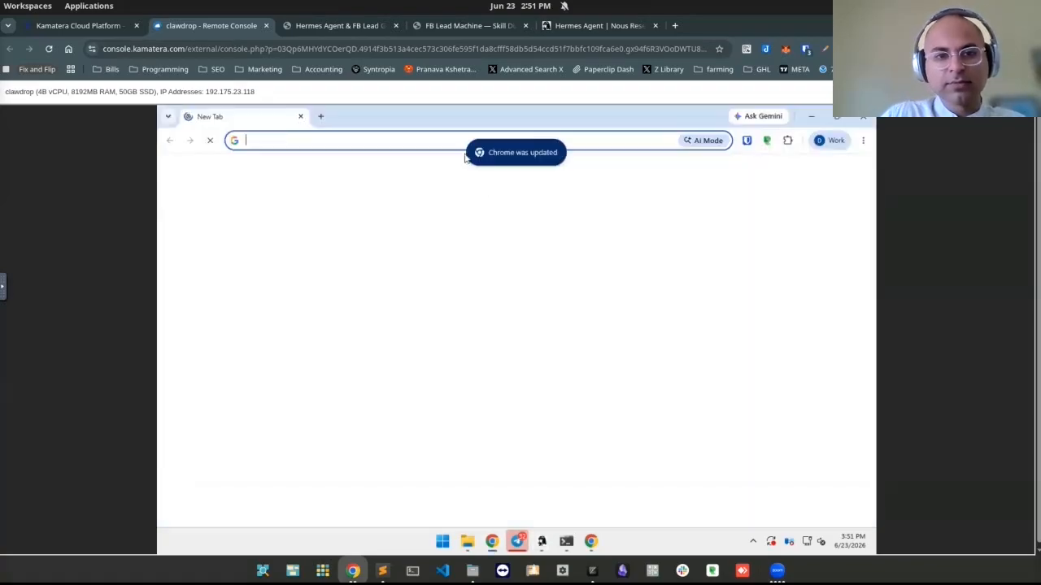
pyautogui.click(450, 150)
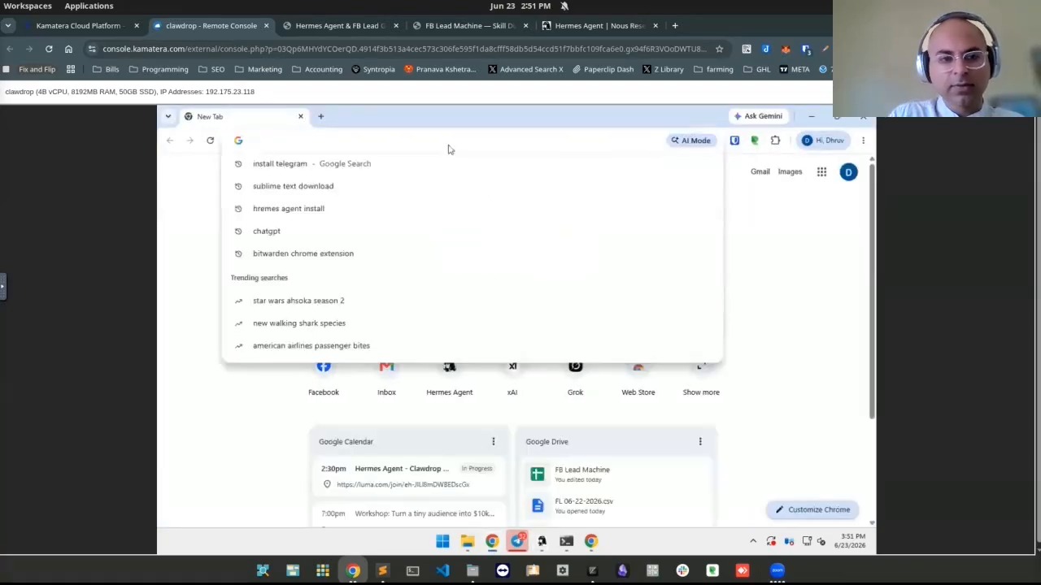
pyautogui.write('face')
pyautogui.press('Return')
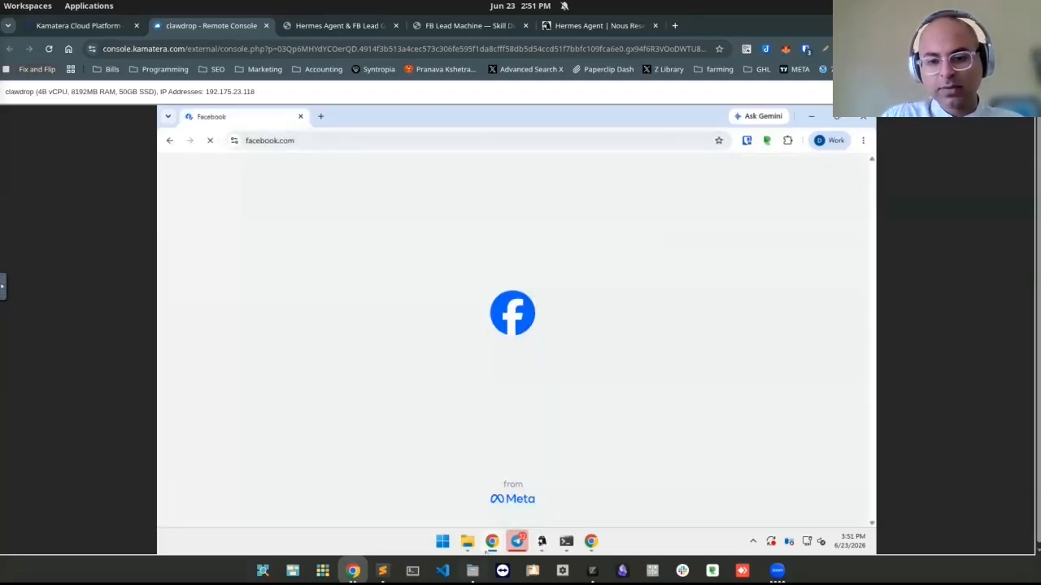
pyautogui.moveTo(493, 544)
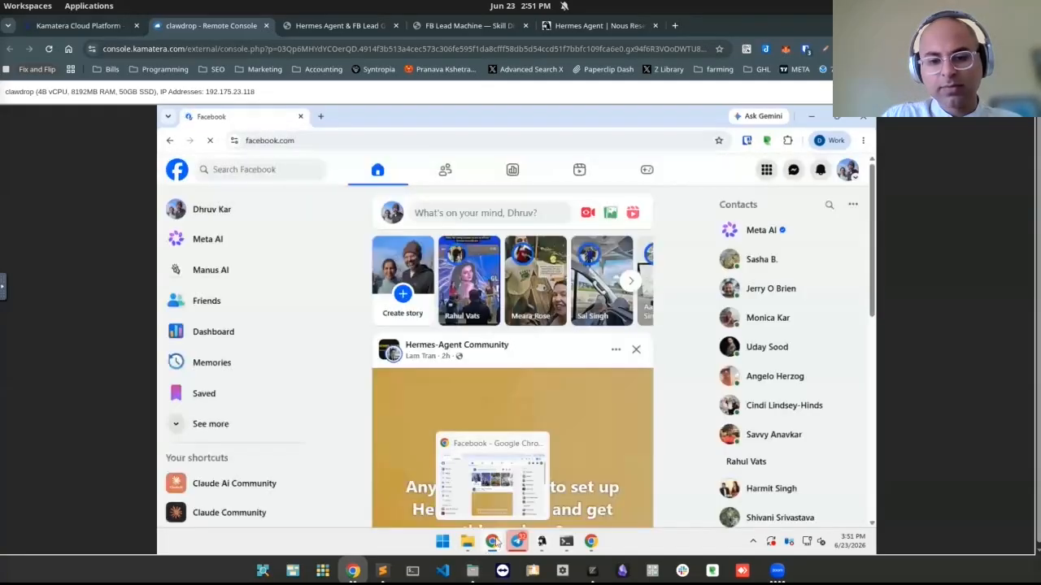
# Replace the draft with 'I opened facebook and logged in. please continue the skill…' and send it.
pyautogui.click(492, 514)
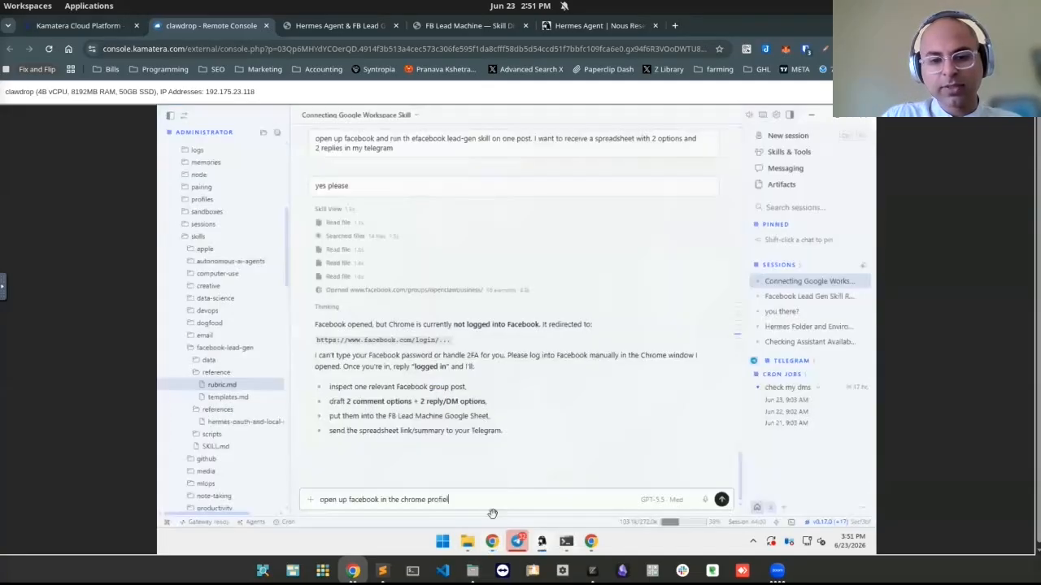
pyautogui.hotkey('ctrl', 'a')
pyautogui.press('BackSpace')
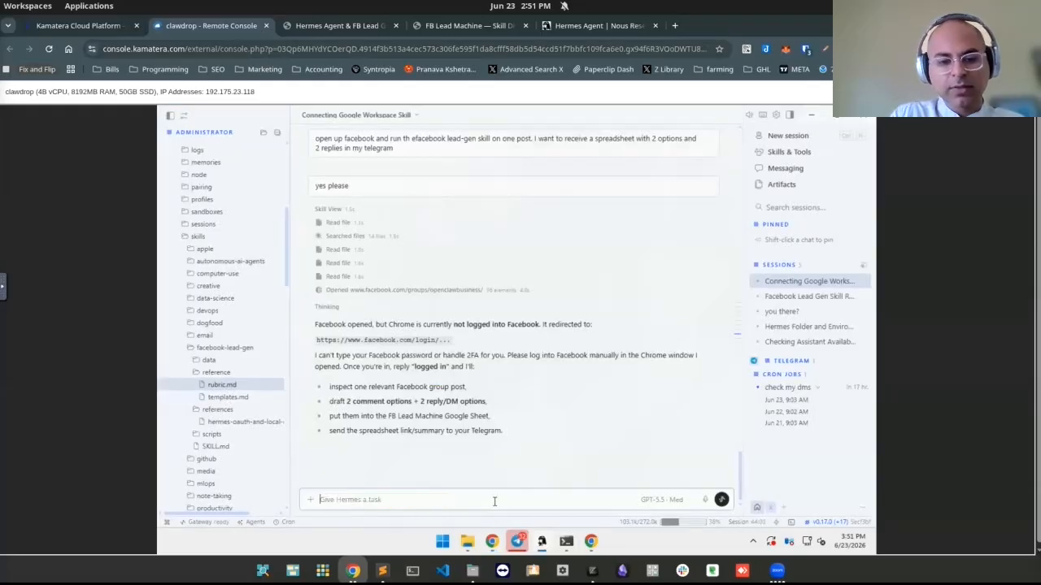
pyautogui.write('I opened fa')
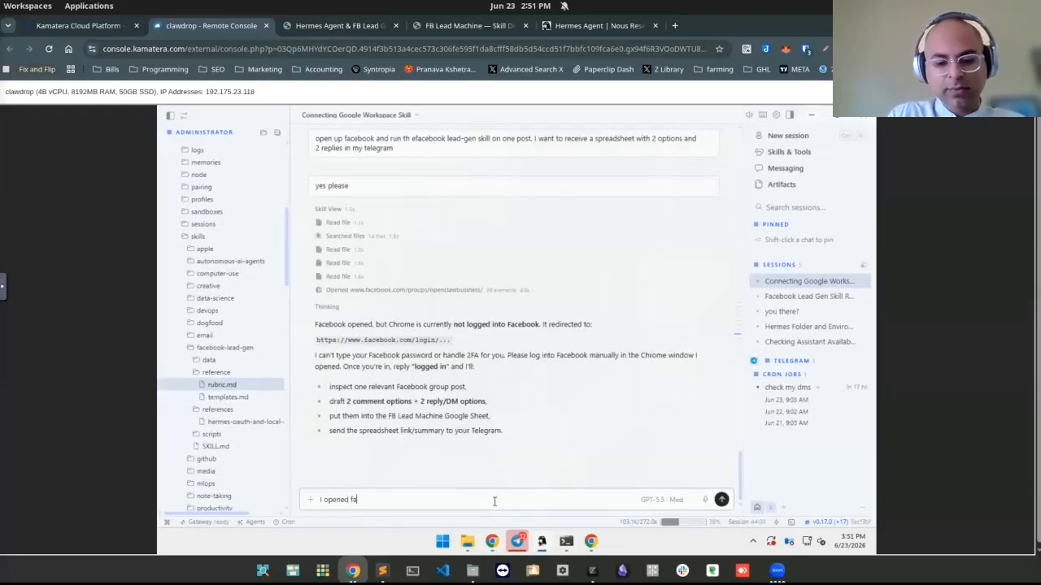
pyautogui.write('cebook a')
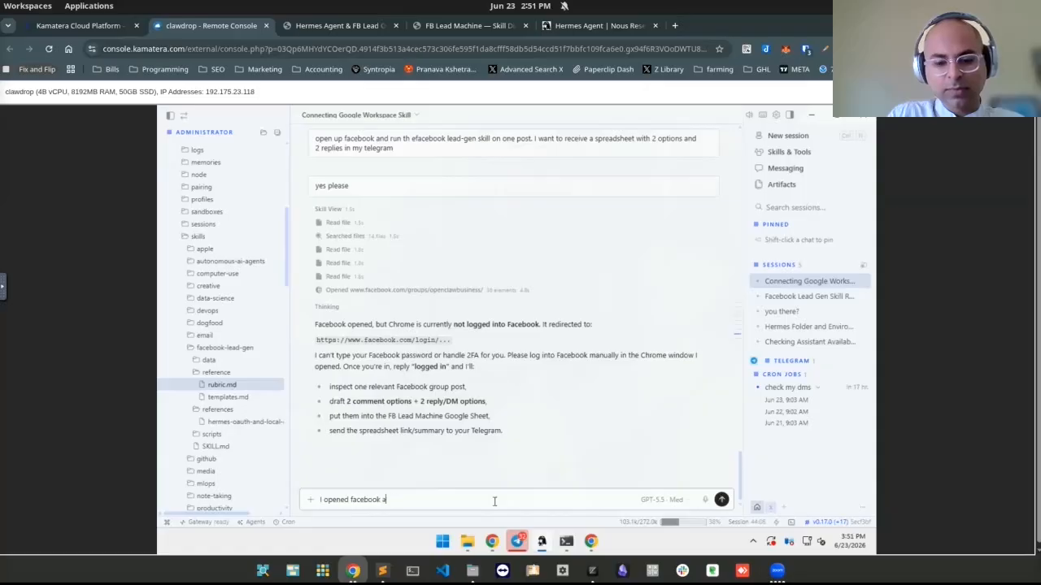
pyautogui.write('nd logged in. ')
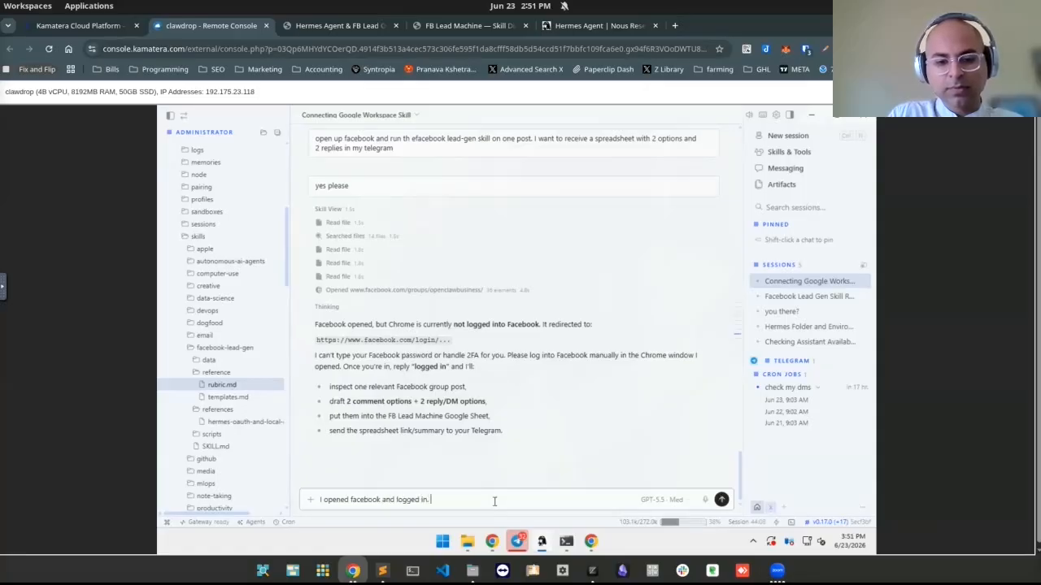
pyautogui.write('please continue the')
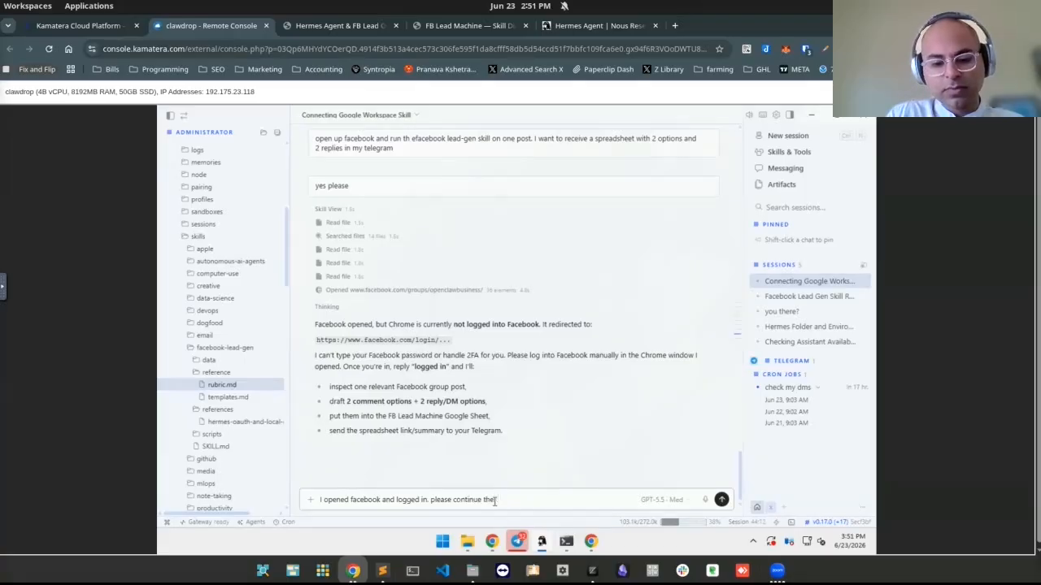
pyautogui.write(' skill usin g')
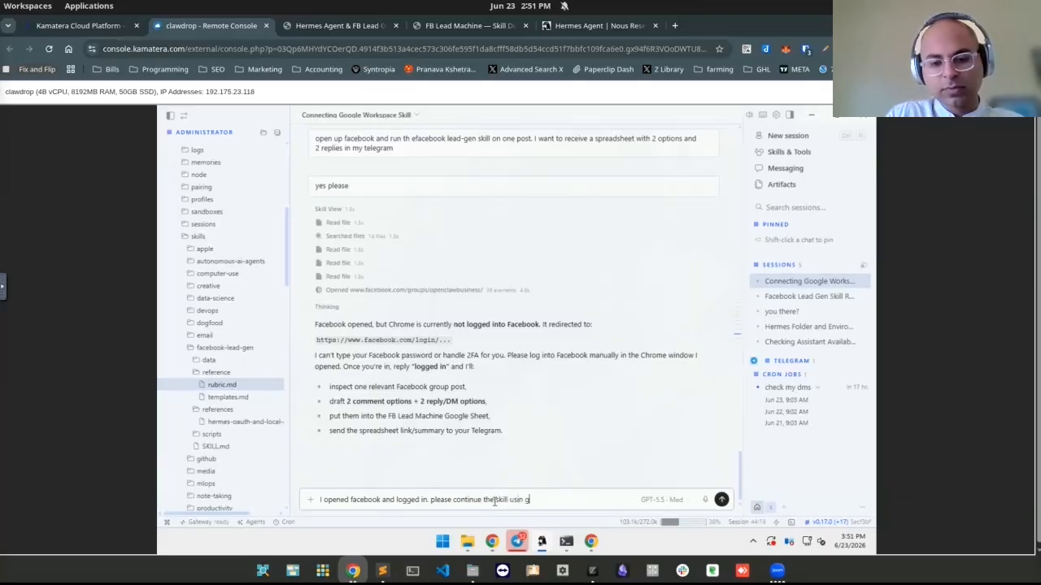
pyautogui.write('hte opened')
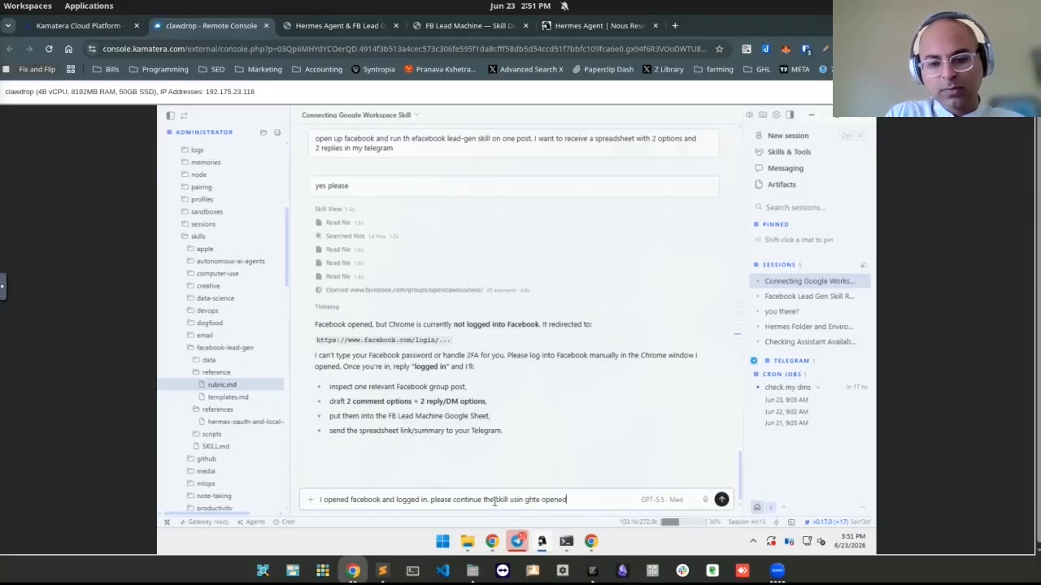
pyautogui.write(' chrome profile')
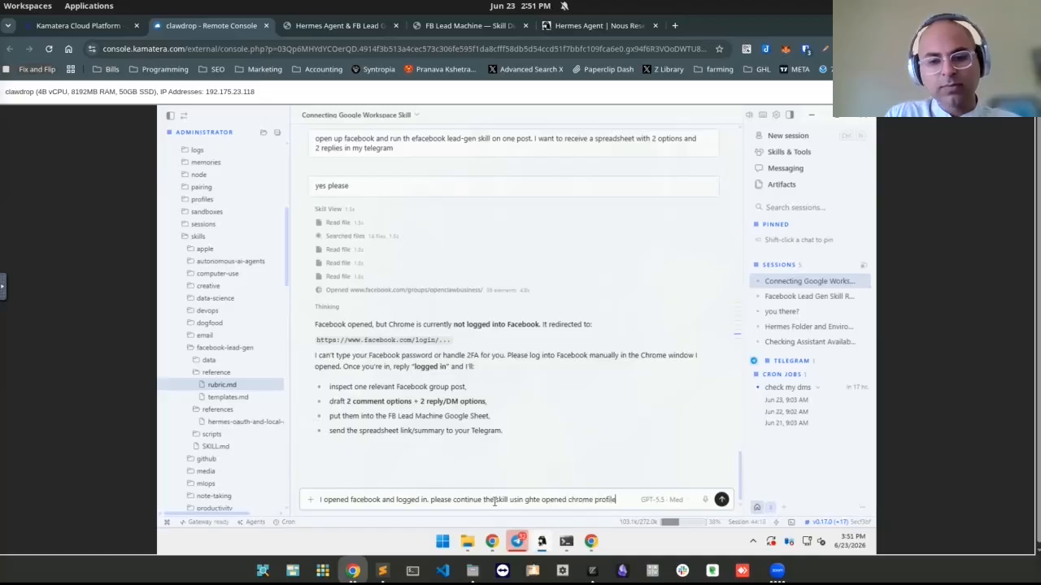
pyautogui.press('Return')
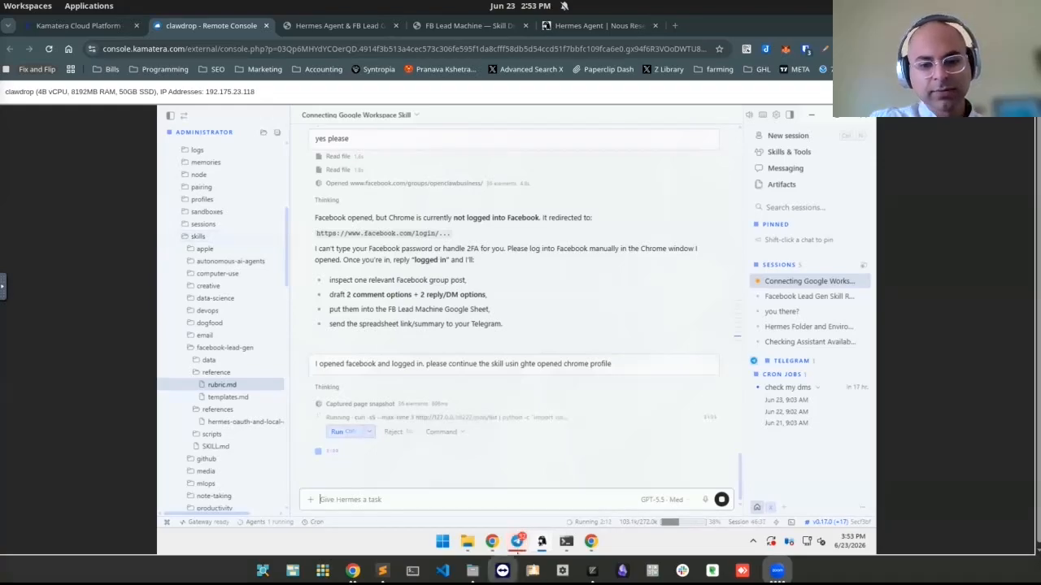
pyautogui.moveTo(518, 542)
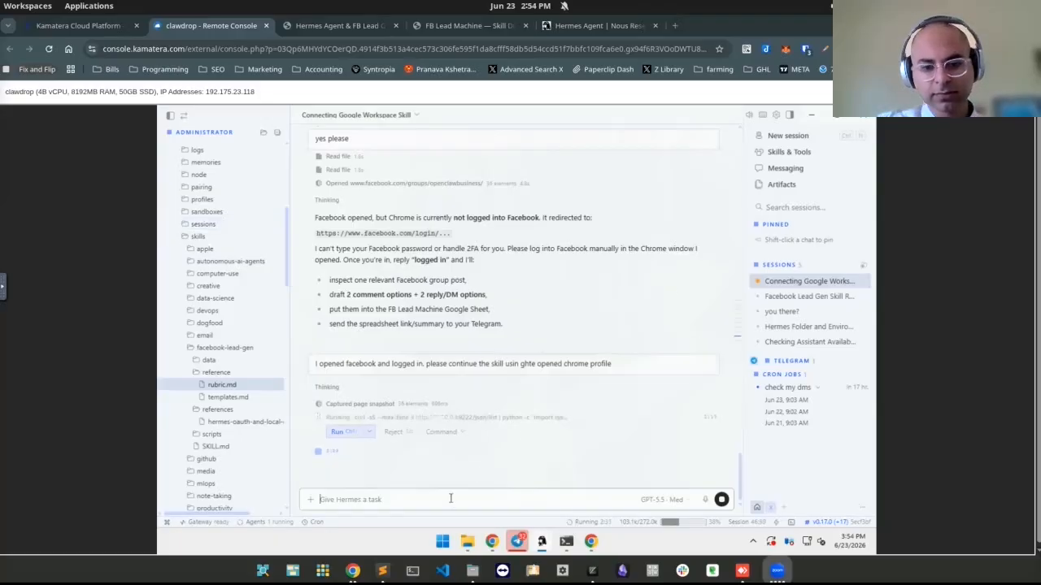
pyautogui.click(491, 541)
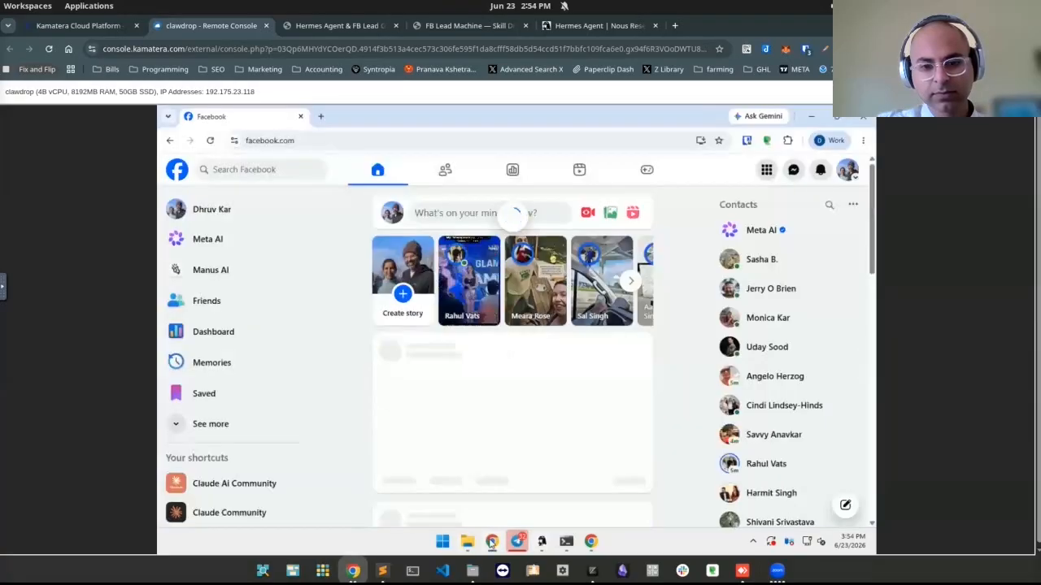
pyautogui.moveTo(547, 550)
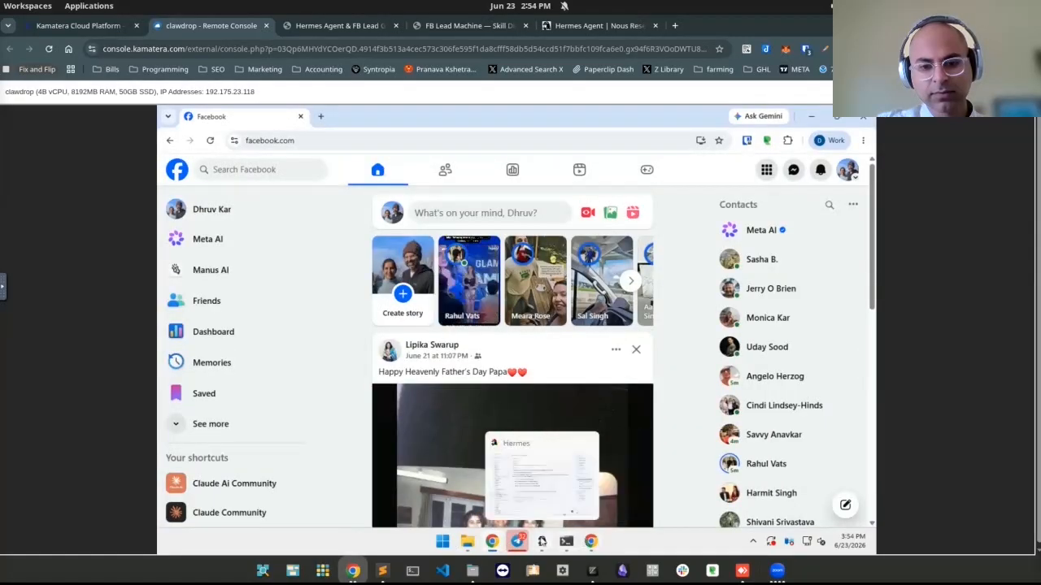
pyautogui.click(542, 541)
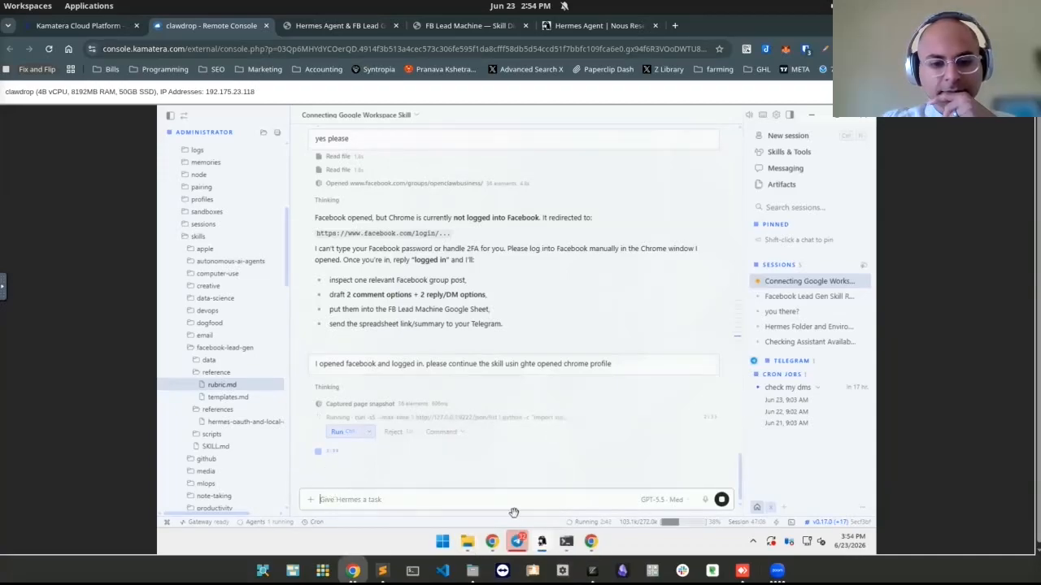
# Switch to the Facebook Lead Gen Skill Review conversation and begin a new message.
pyautogui.click(457, 501)
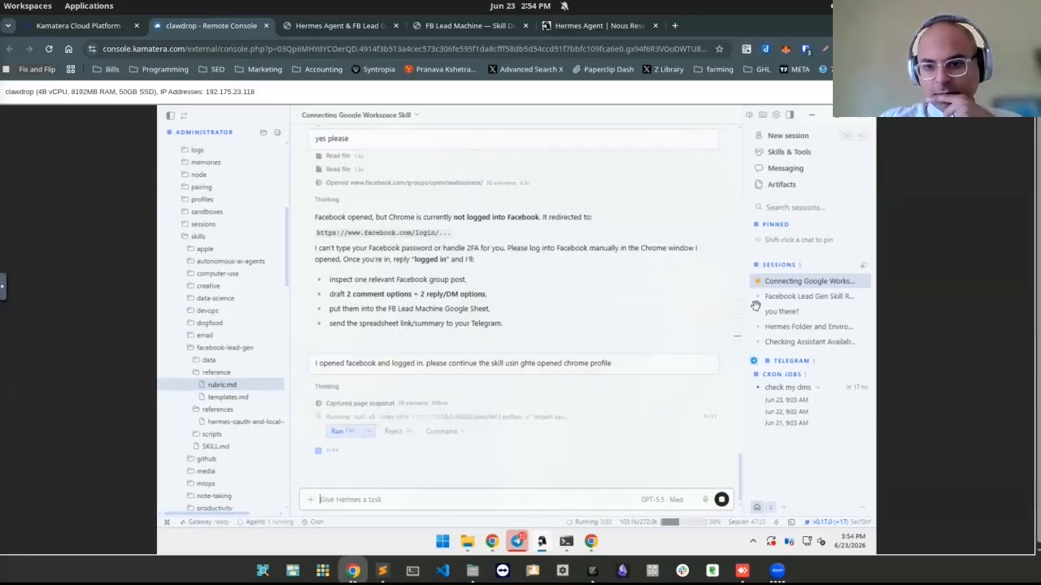
pyautogui.click(793, 298)
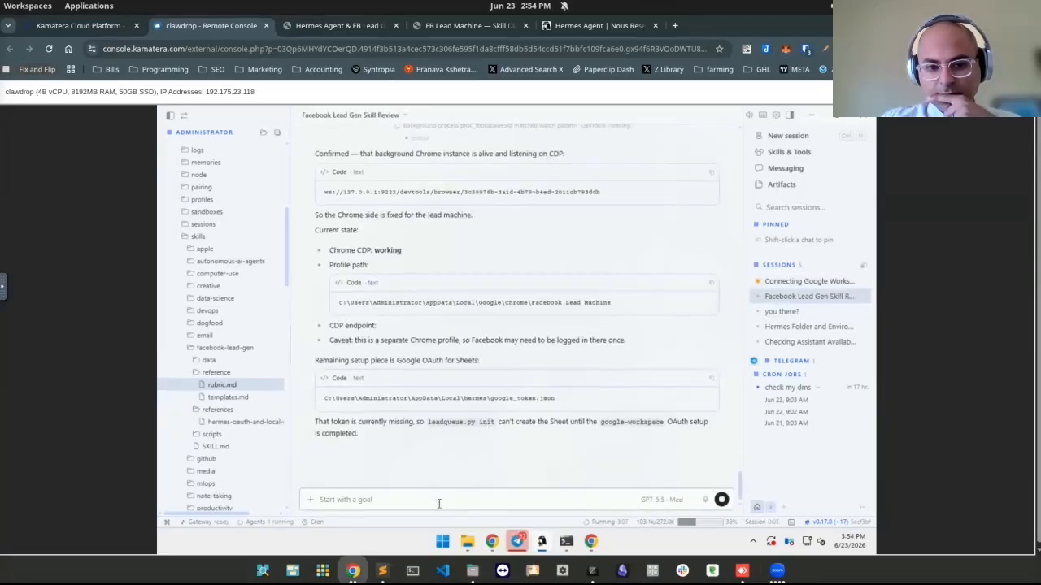
pyautogui.write('can')
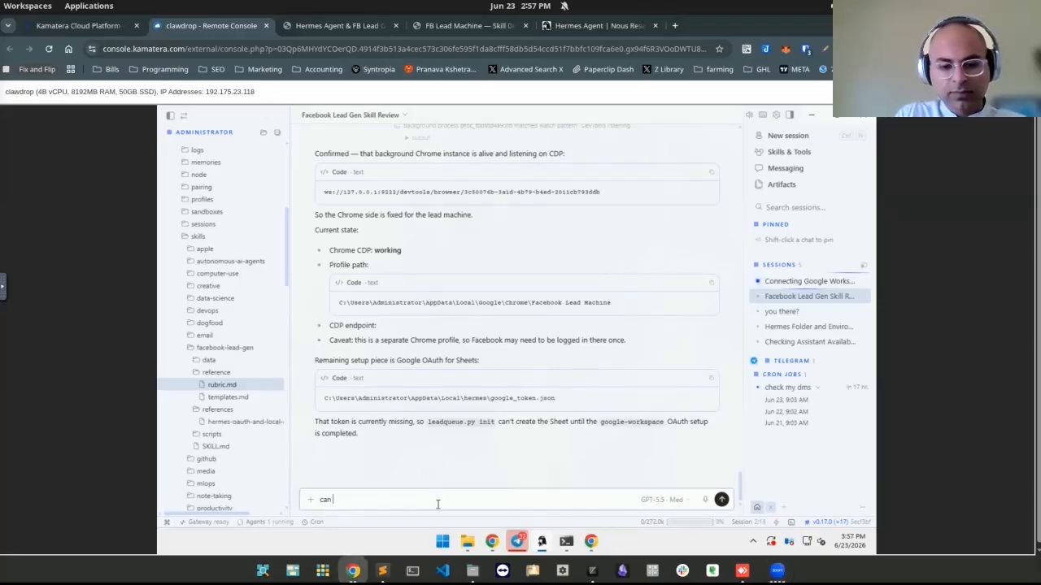
# Send the request 'you open up the chrome profile and navigate to google.com'.
pyautogui.write('you ')
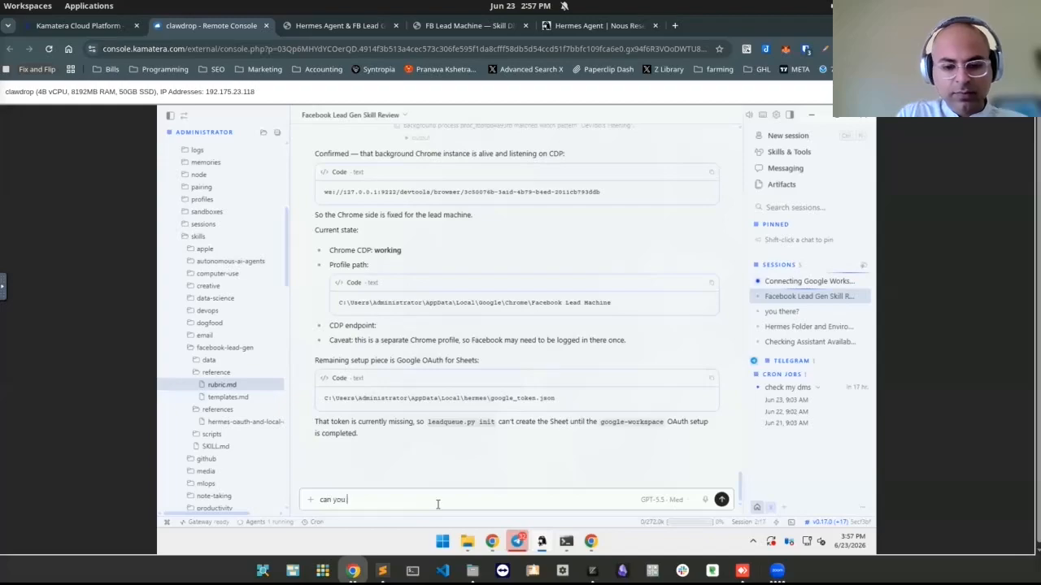
pyautogui.write('open up the f')
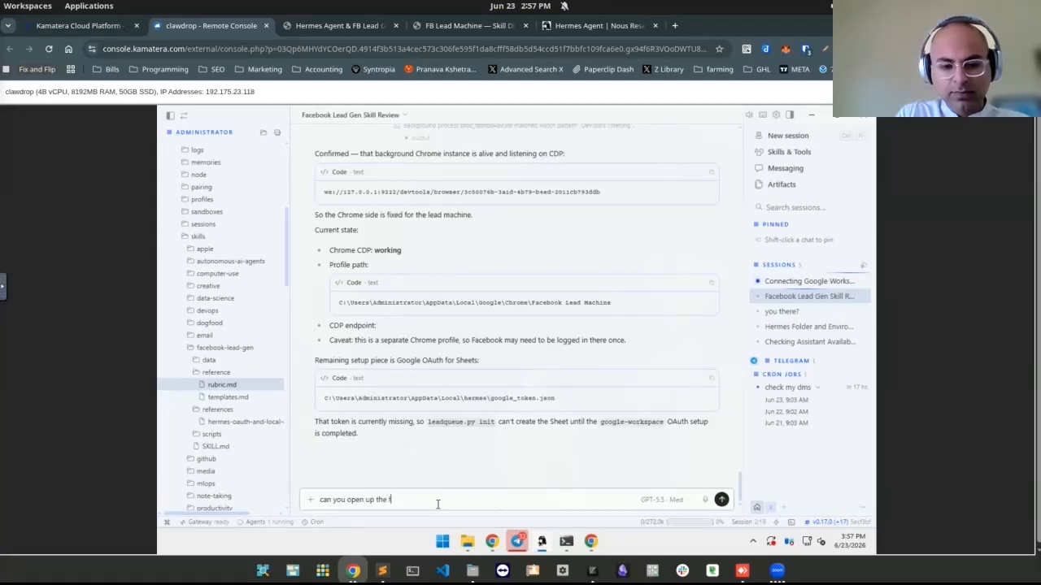
pyautogui.write('acebook')
pyautogui.press('BackSpace')
pyautogui.press('BackSpace')
pyautogui.press('BackSpace')
pyautogui.press('BackSpace')
pyautogui.press('BackSpace')
pyautogui.press('BackSpace')
pyautogui.press('BackSpace')
pyautogui.press('BackSpace')
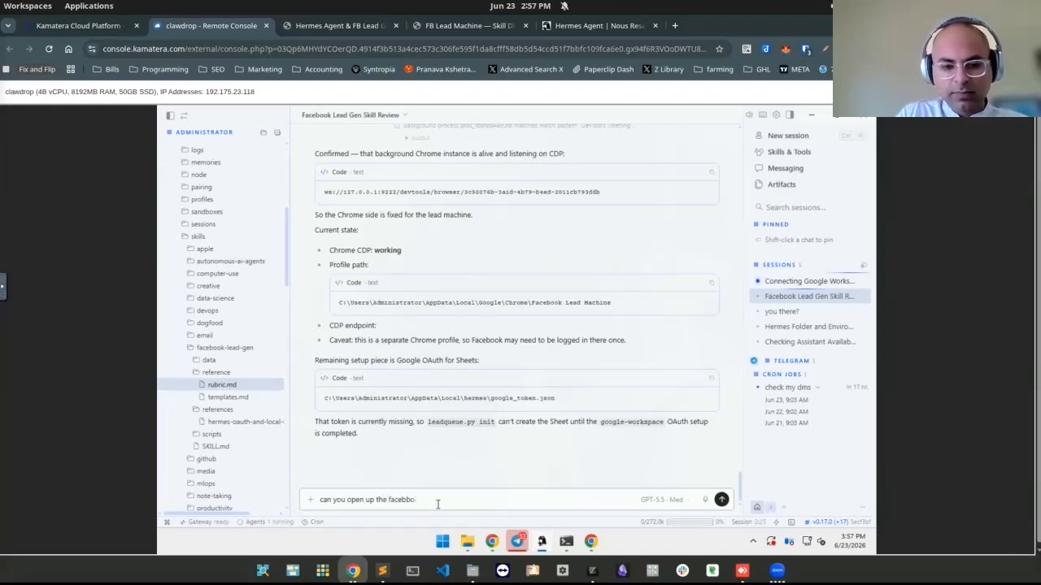
pyautogui.write('chrome')
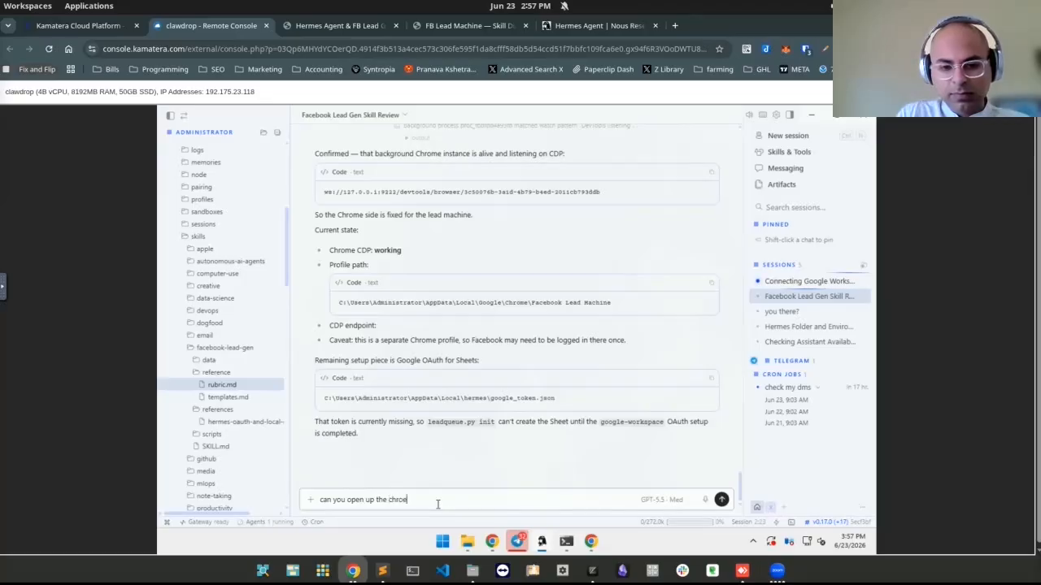
pyautogui.press('BackSpace')
pyautogui.press('BackSpace')
pyautogui.write('me pro')
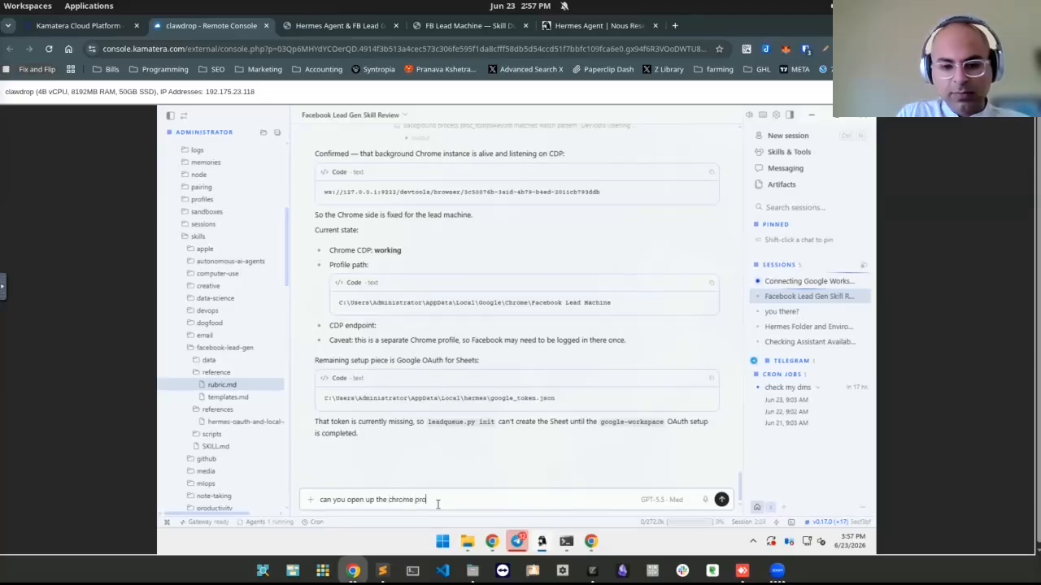
pyautogui.write('file')
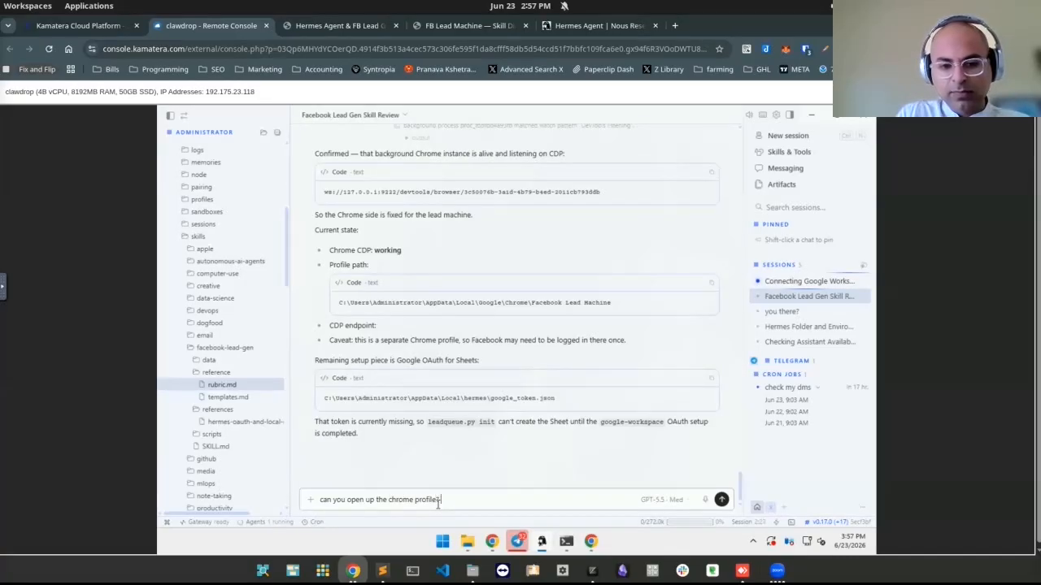
pyautogui.write(' and con')
pyautogui.press('BackSpace')
pyautogui.press('BackSpace')
pyautogui.press('BackSpace')
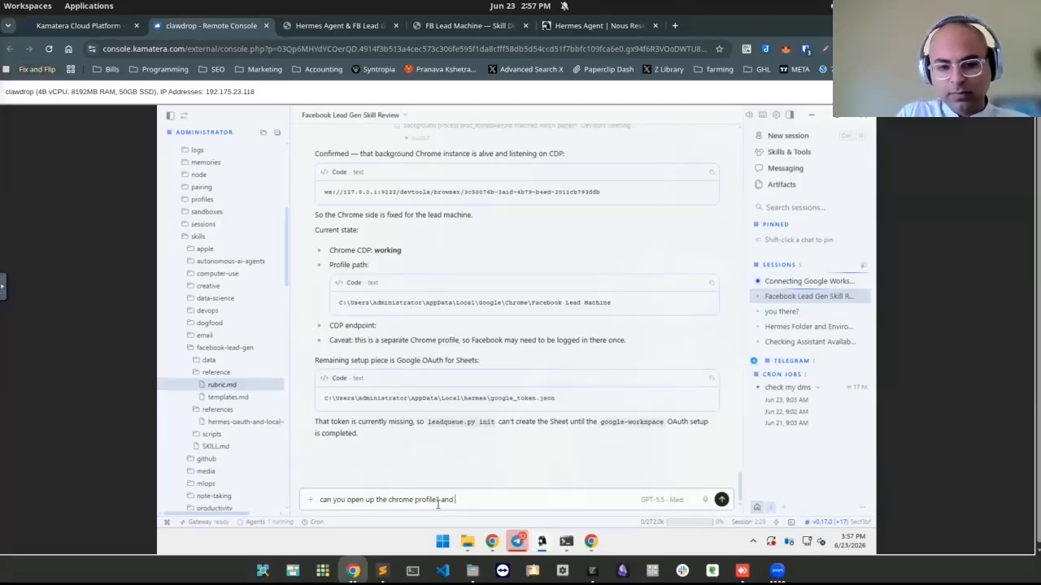
pyautogui.write('naviaget tot')
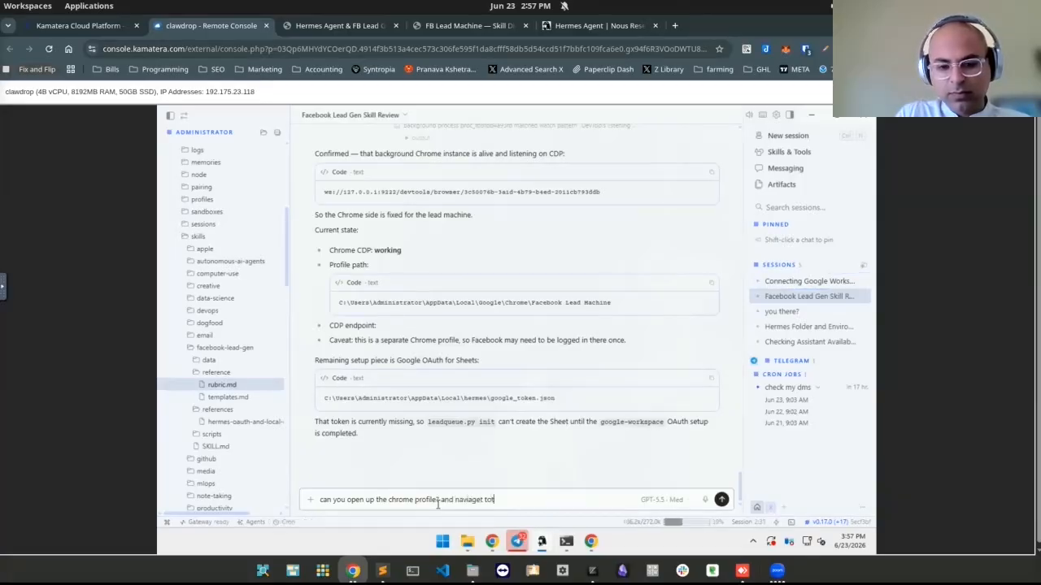
pyautogui.write(' google.com')
pyautogui.press('Return')
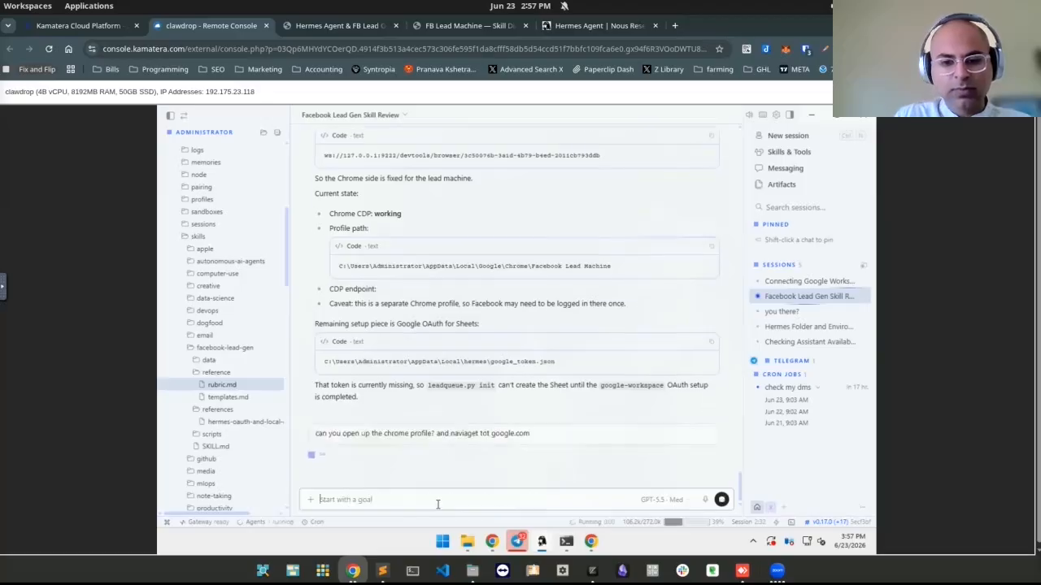
# Check the Google Workspace connection chat, then return to the Facebook Lead Gen chat.
pyautogui.click(826, 285)
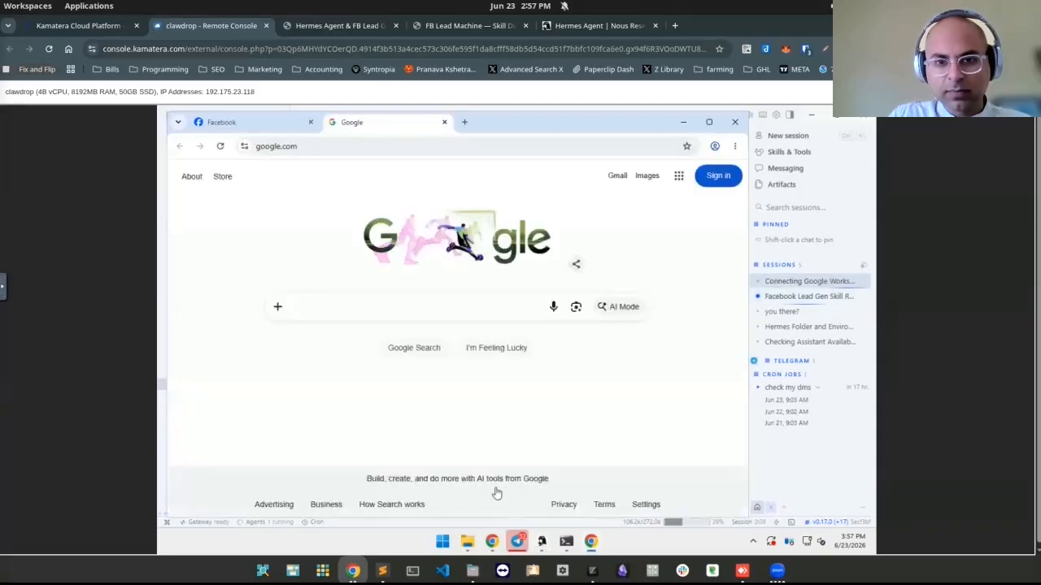
pyautogui.click(797, 298)
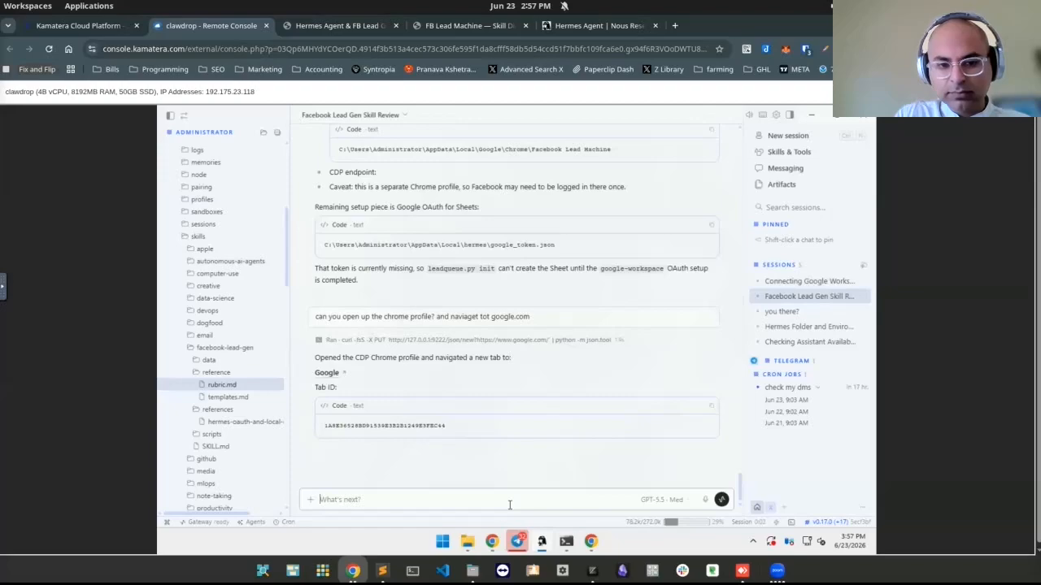
# Draft 'navigate to facebook com and run the skill facebook lead gen and find me two posts to comment on'.
pyautogui.write('navig')
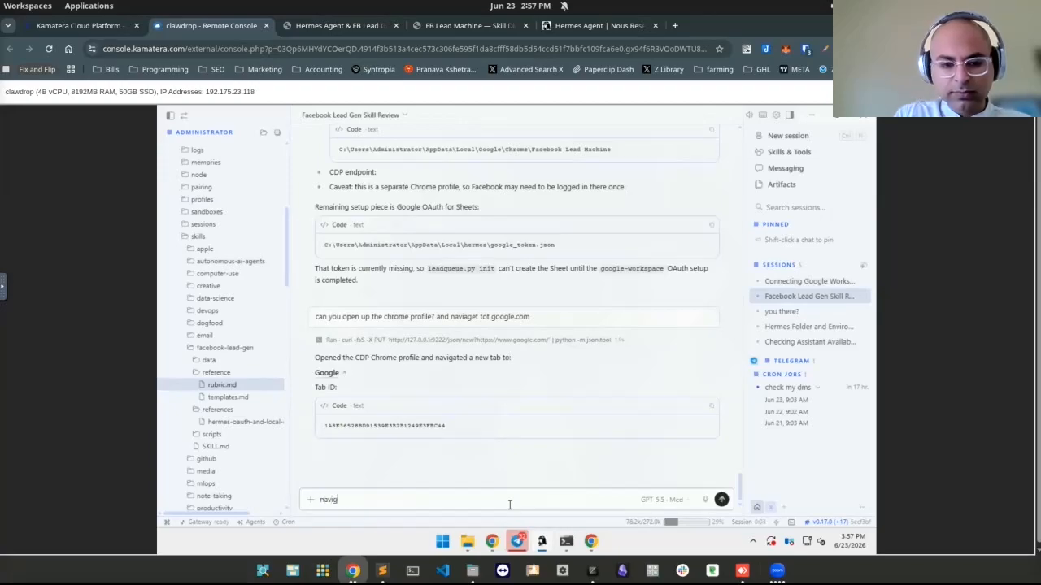
pyautogui.write('ate to facebook ')
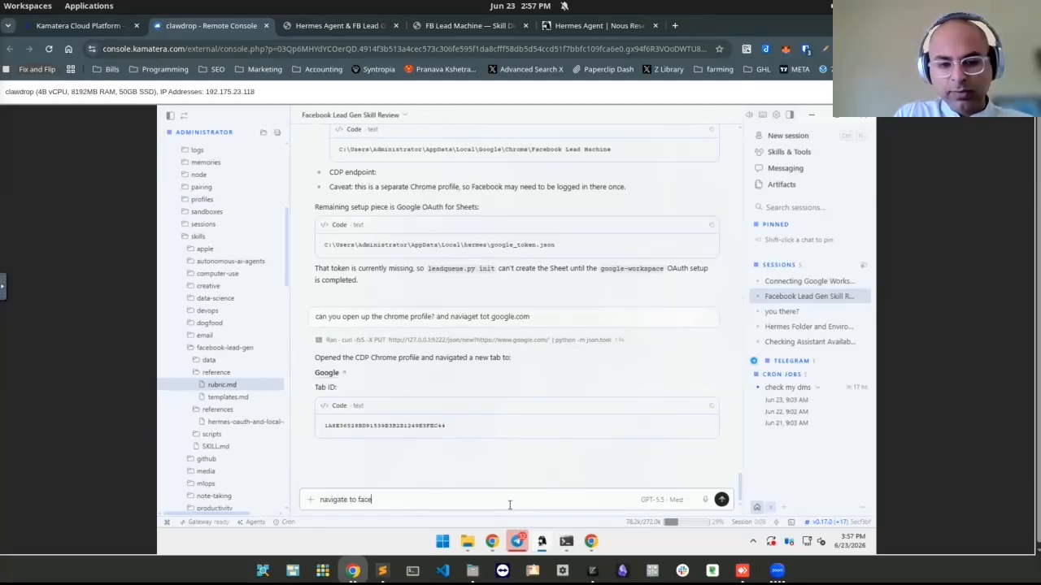
pyautogui.write('c')
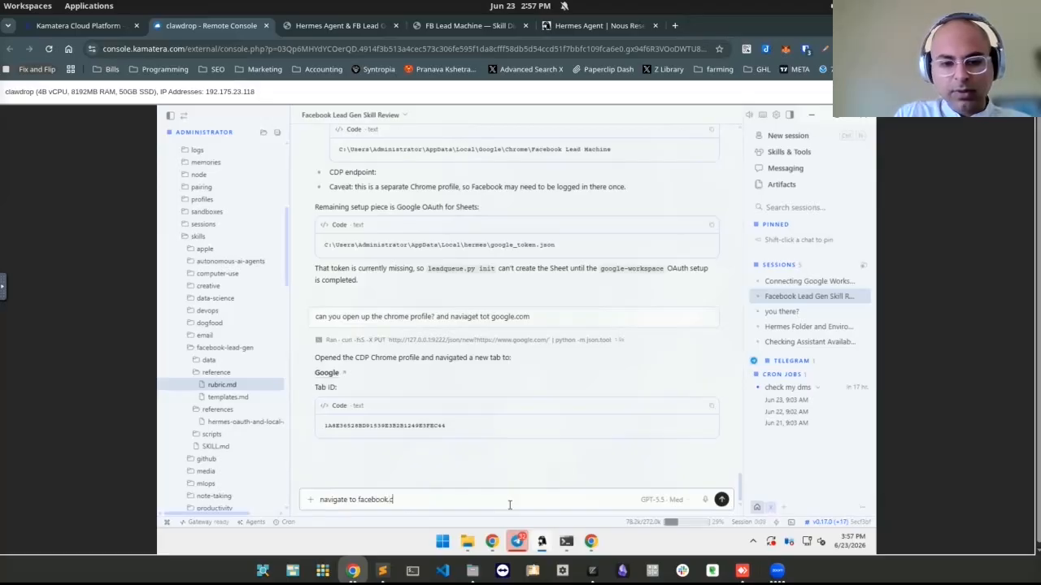
pyautogui.write('om and run the')
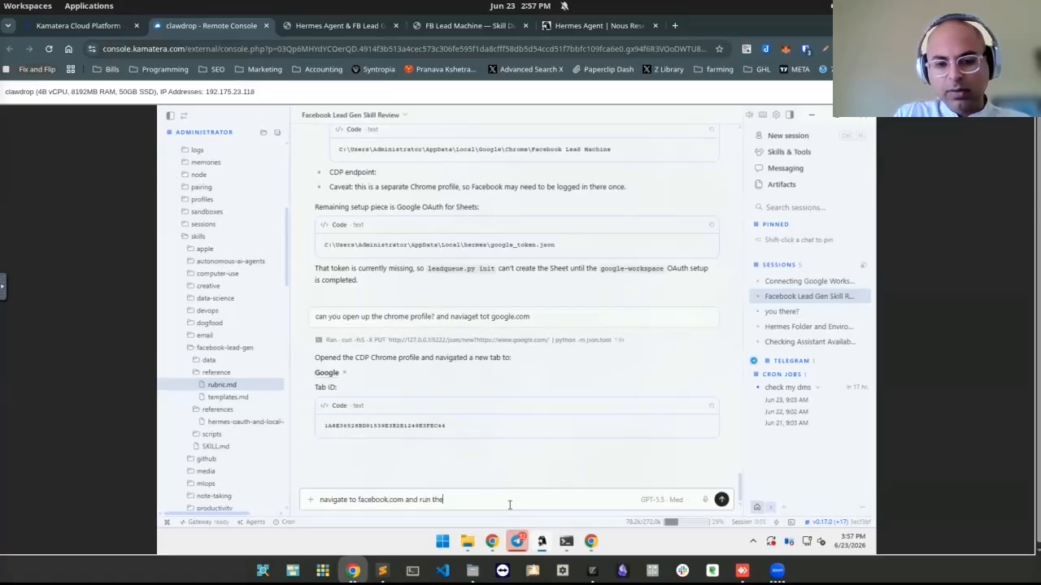
pyautogui.press('BackSpace')
pyautogui.press('BackSpace')
pyautogui.press('BackSpace')
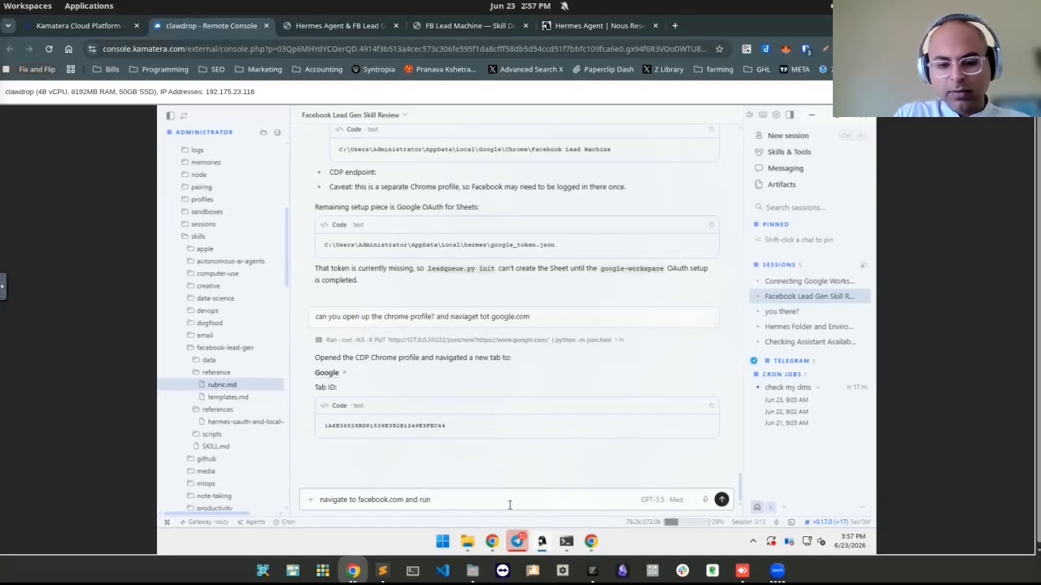
pyautogui.write('run')
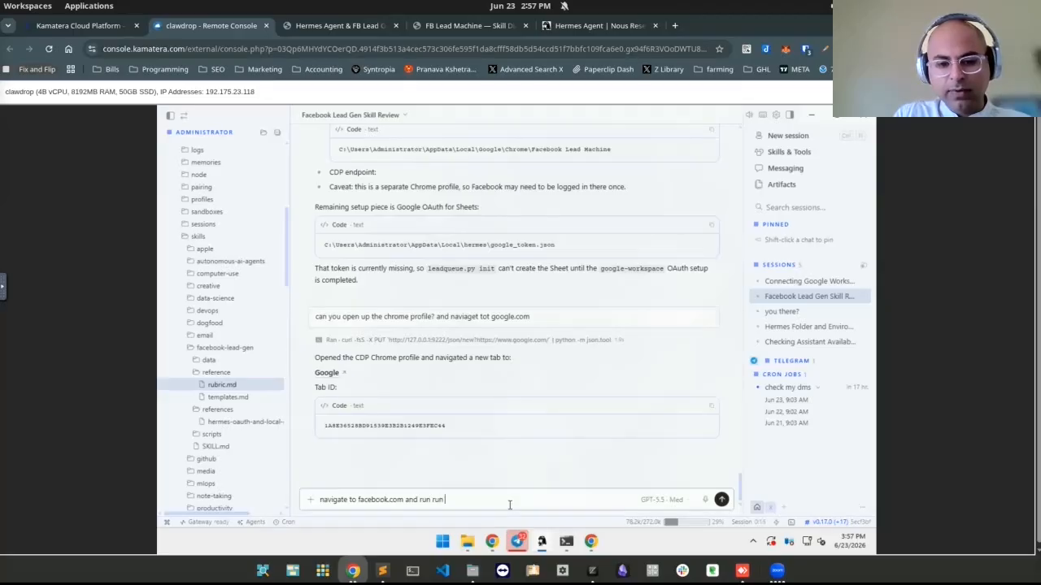
pyautogui.write(' the skill')
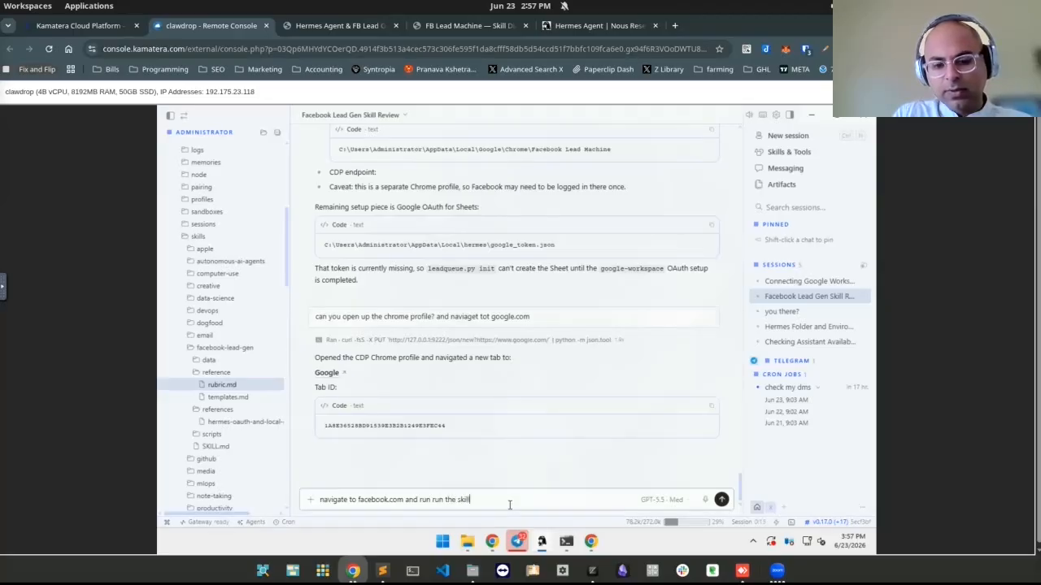
pyautogui.write(' facebook ')
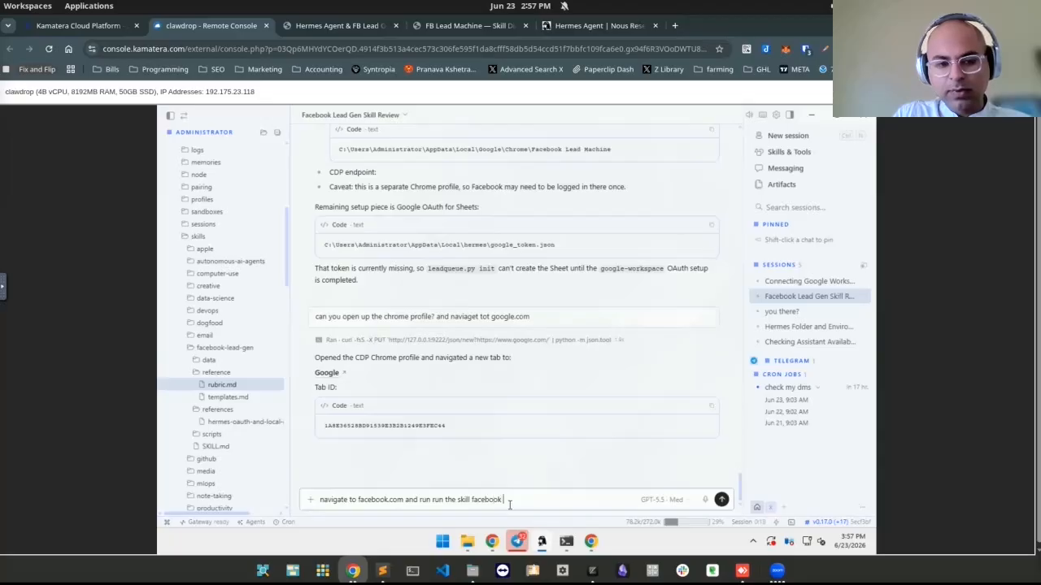
pyautogui.write('lead gen')
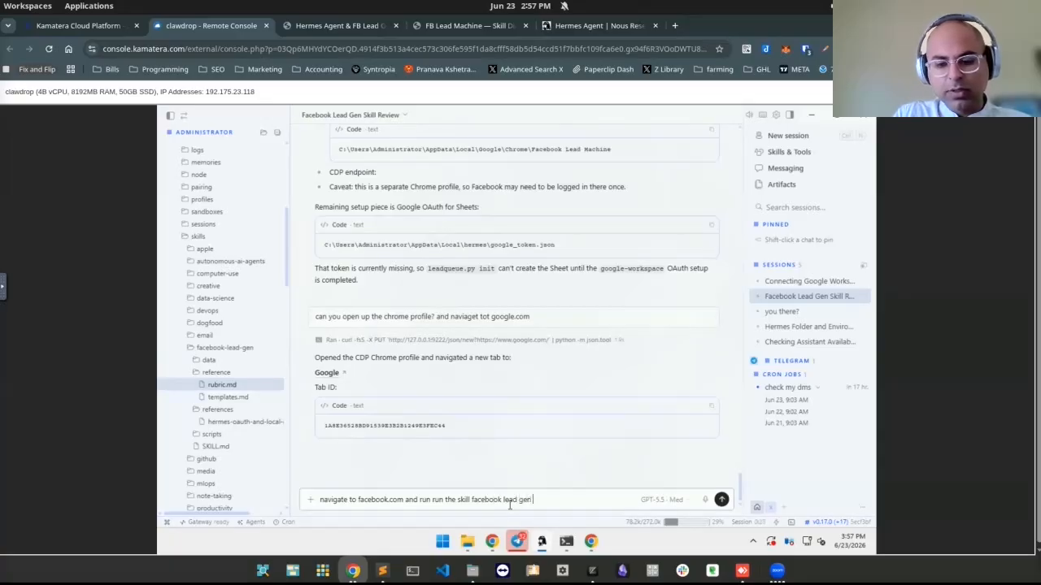
pyautogui.write(' and find me t')
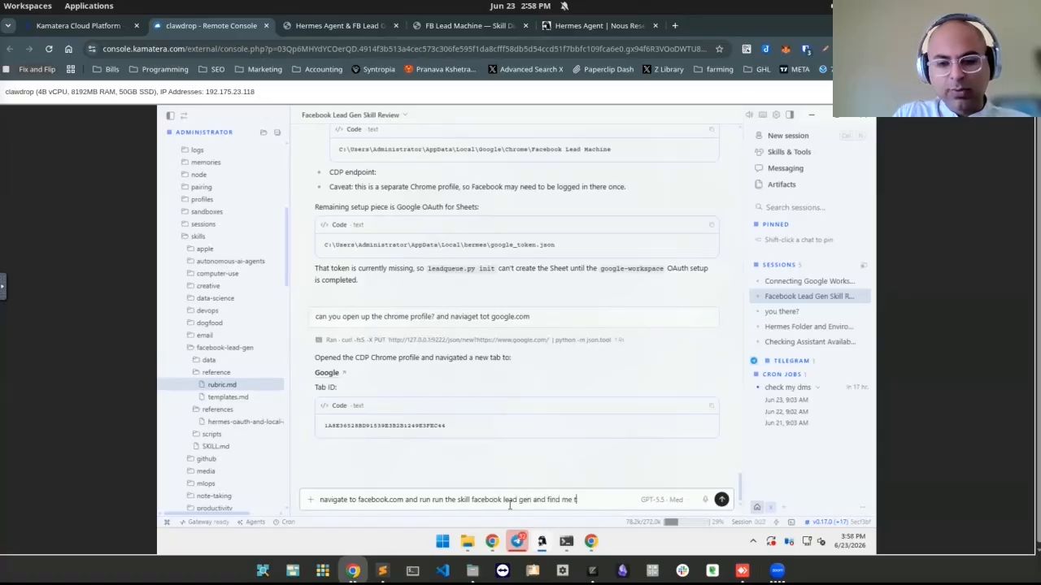
pyautogui.write('wo posts to co')
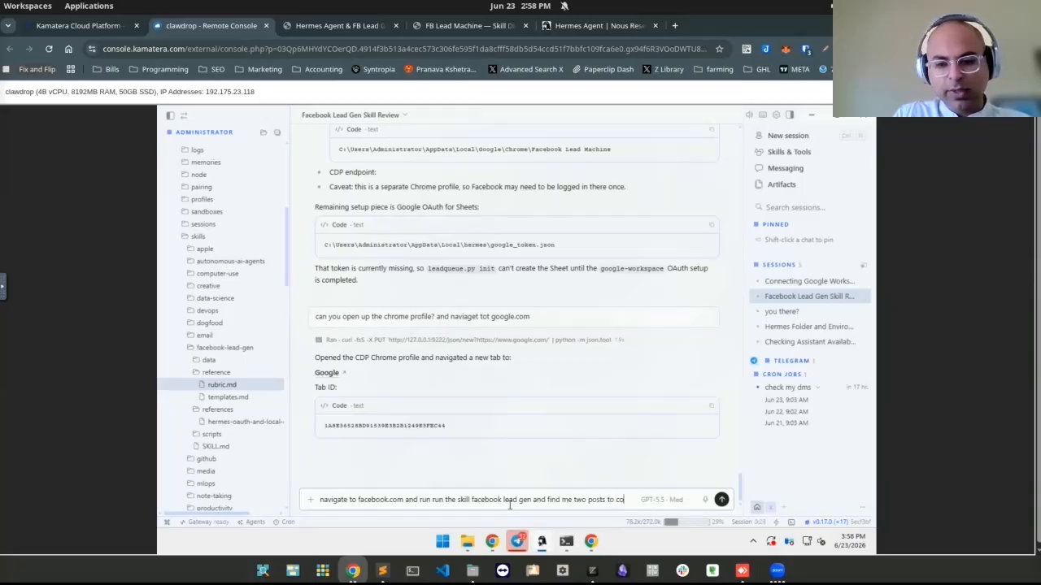
pyautogui.write('mment on')
# Send the two-posts lead-gen request and let the agent run until the HTTP 400 error.
pyautogui.press('Return')
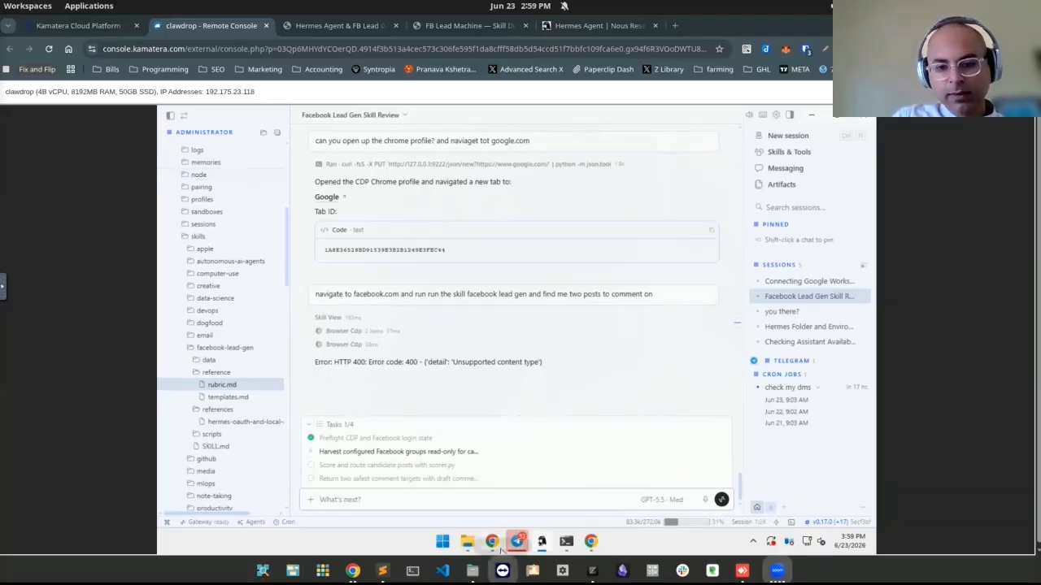
pyautogui.moveTo(493, 552)
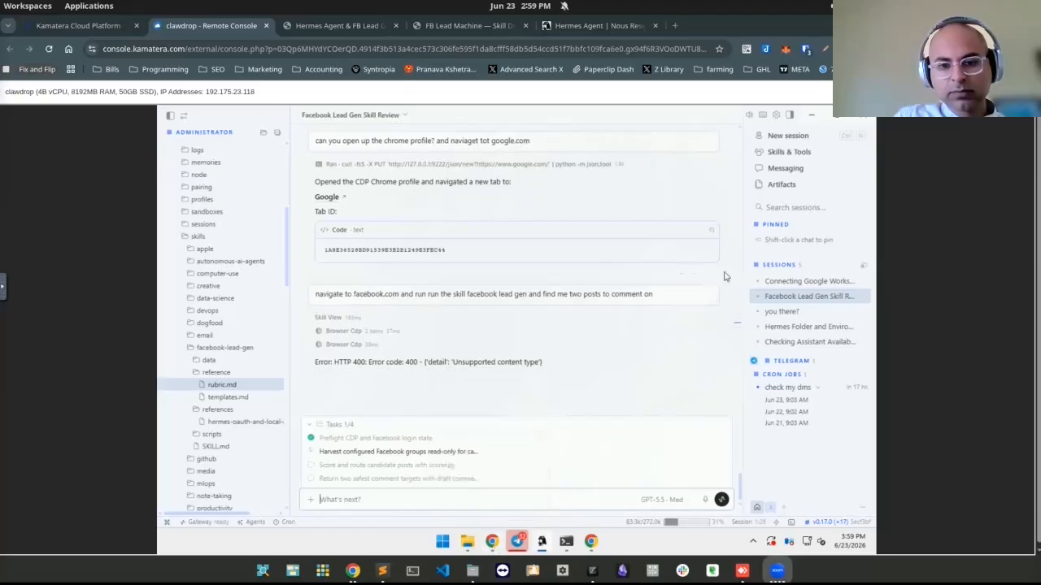
# Open the Facebook login tab in Chrome and enter the account e-mail.
pyautogui.click(491, 541)
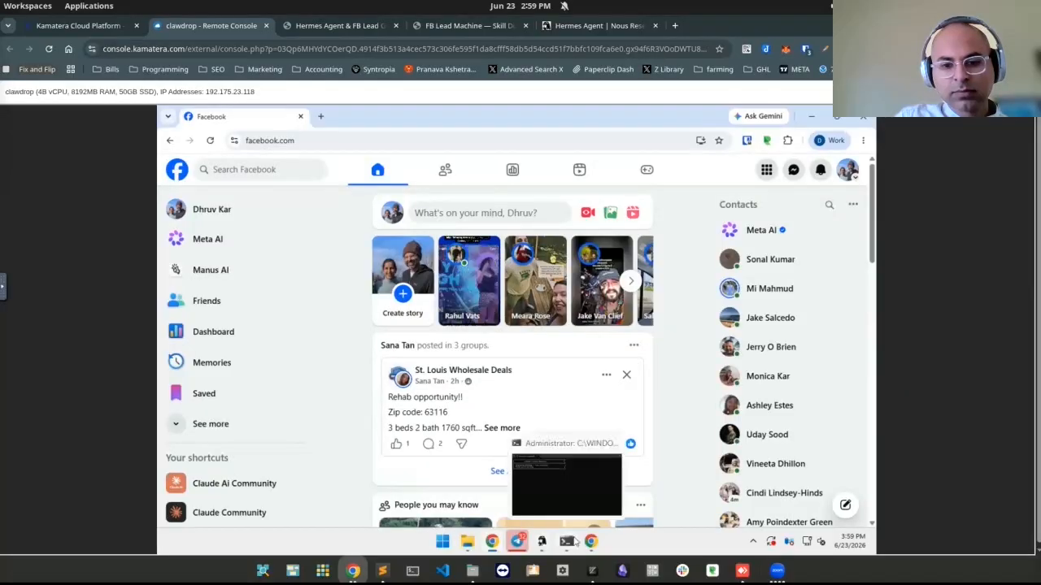
pyautogui.click(589, 543)
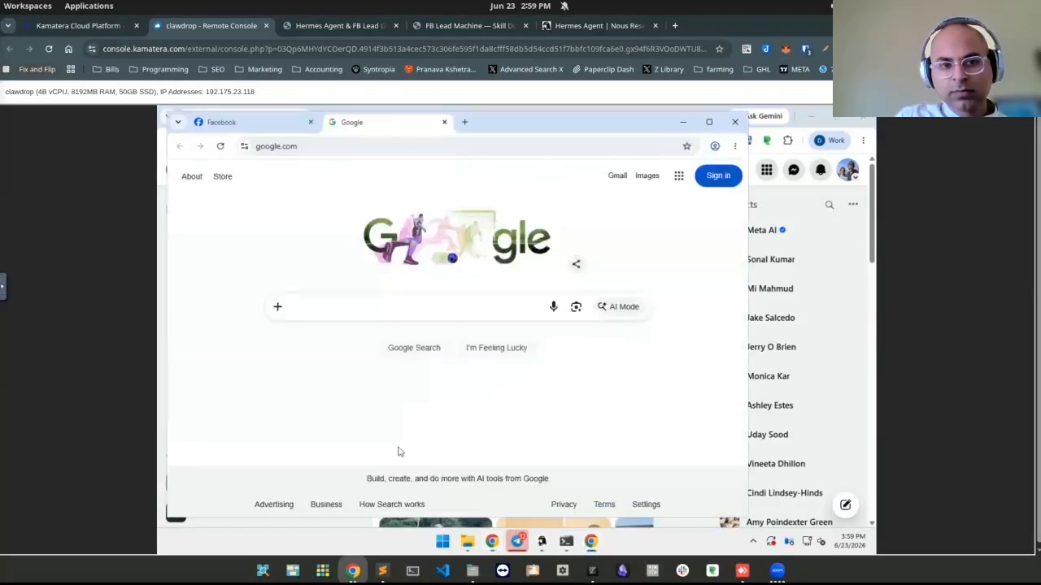
pyautogui.click(276, 119)
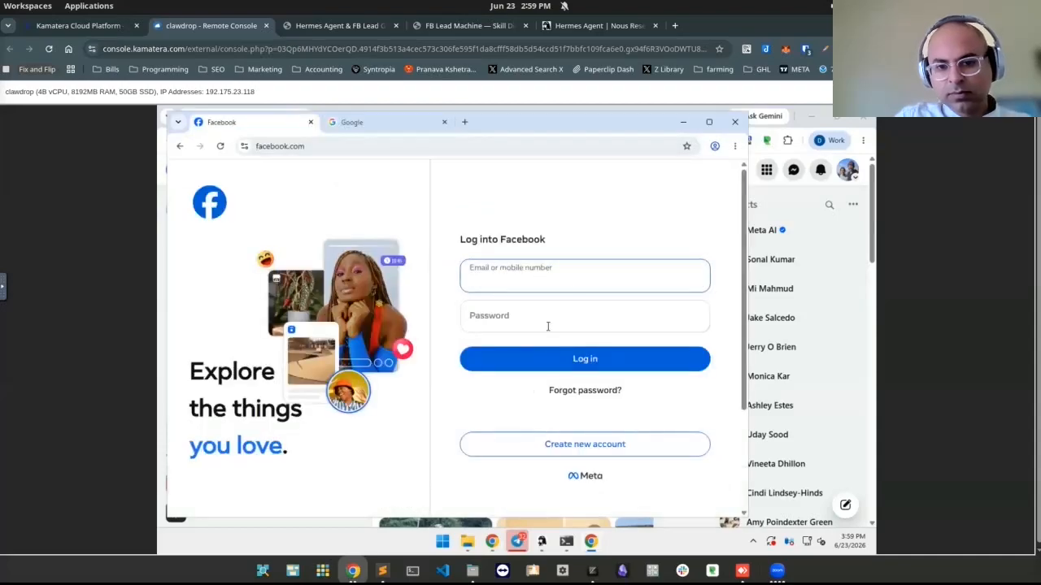
pyautogui.click(580, 279)
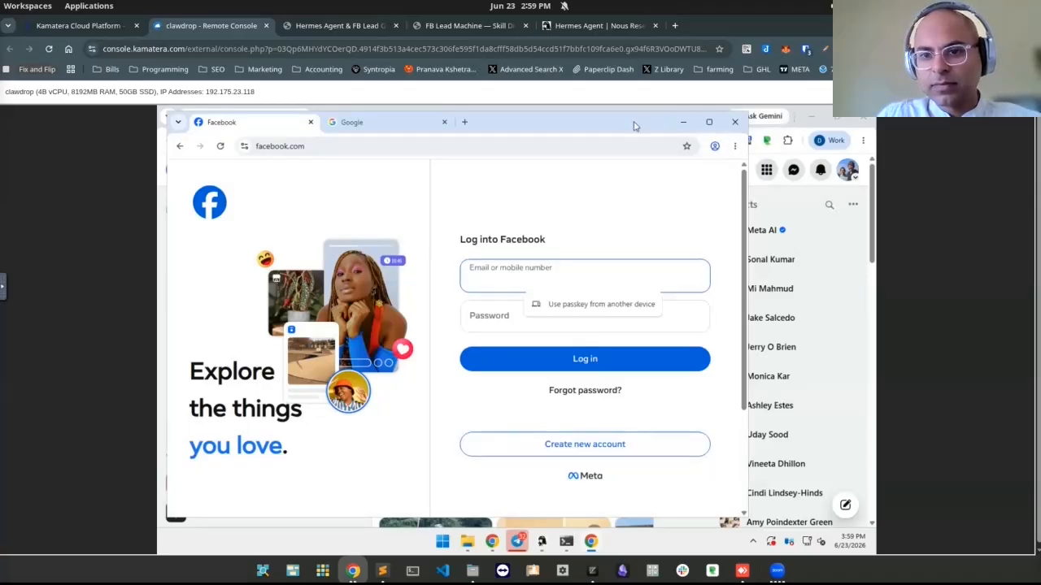
pyautogui.moveTo(634, 123); pyautogui.dragTo(623, 193)
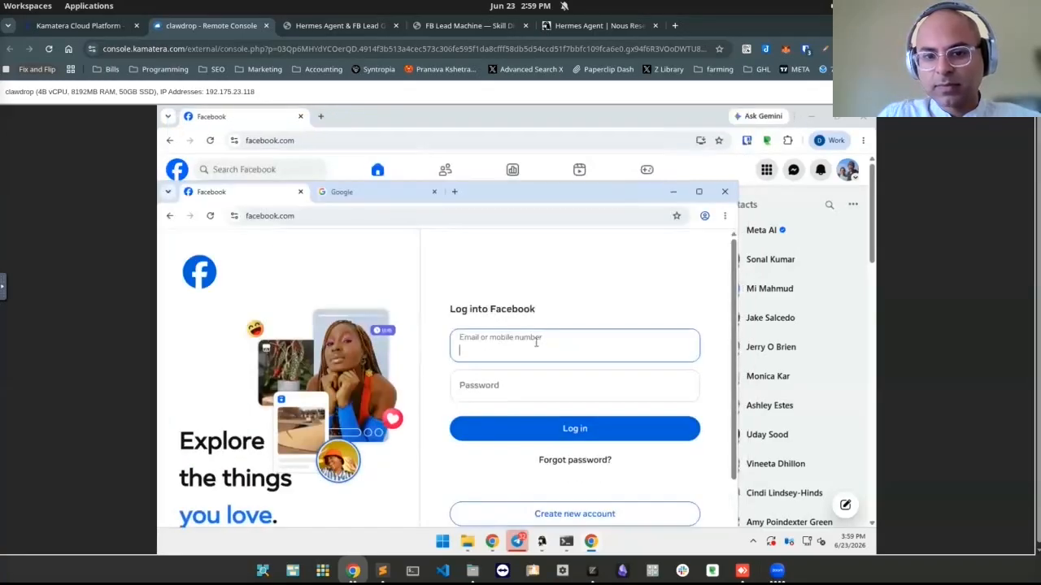
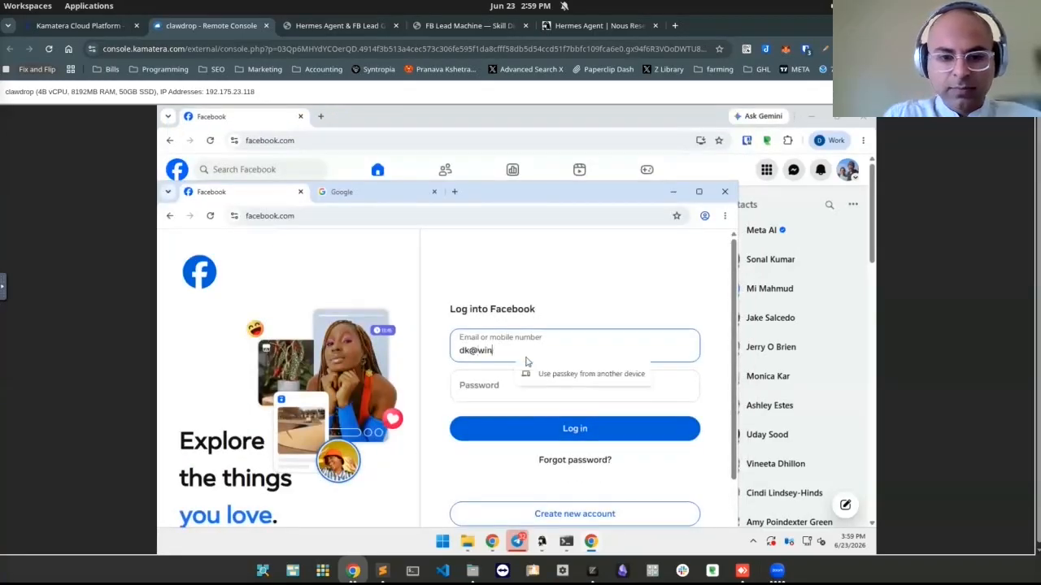
pyautogui.press('Tab')
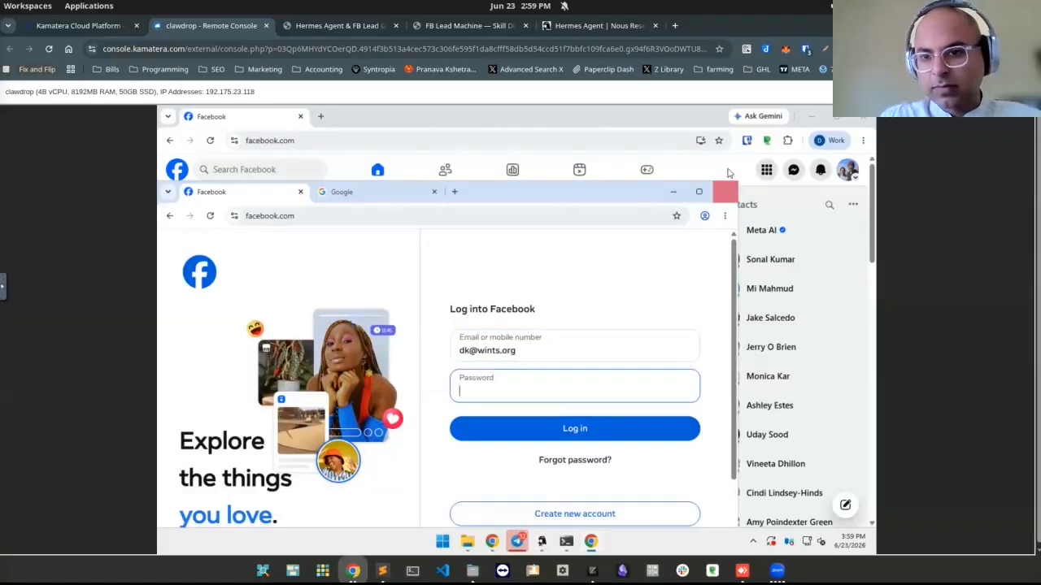
# Unlock Bitwarden with the master password and copy the Facebook login's password.
pyautogui.click(745, 142)
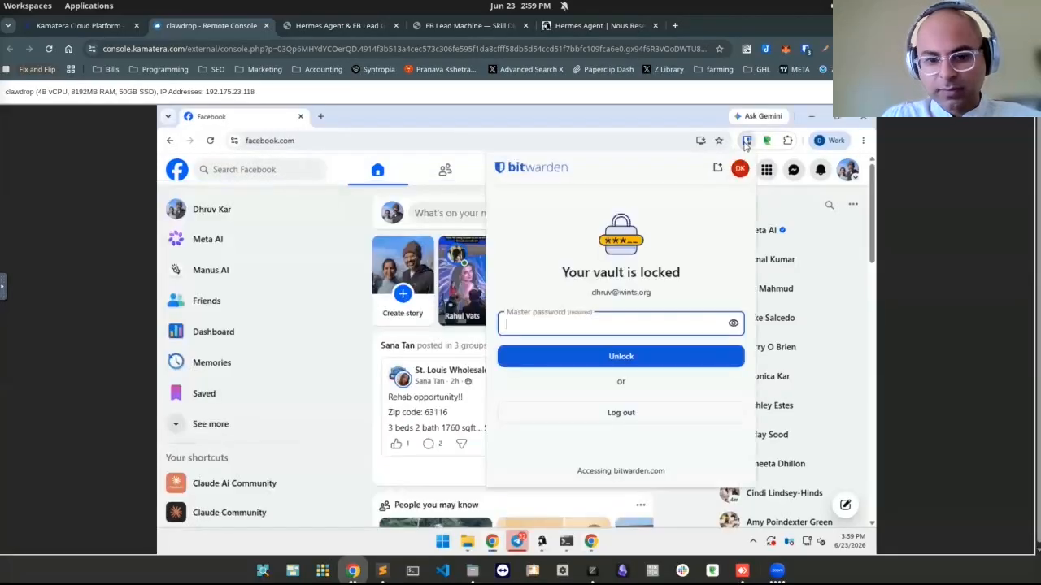
pyautogui.write('•••••••••••')
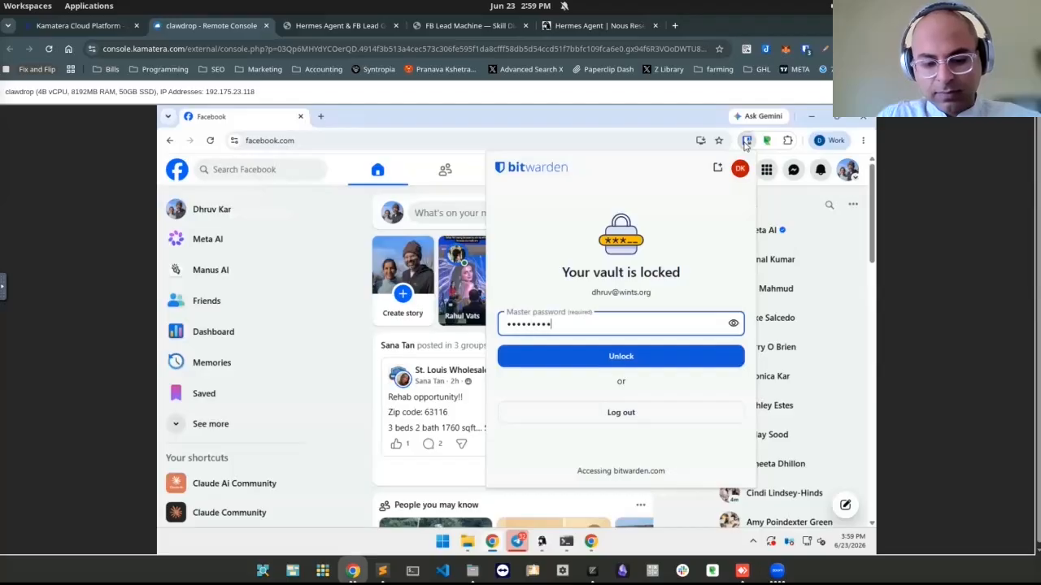
pyautogui.write('••••••••')
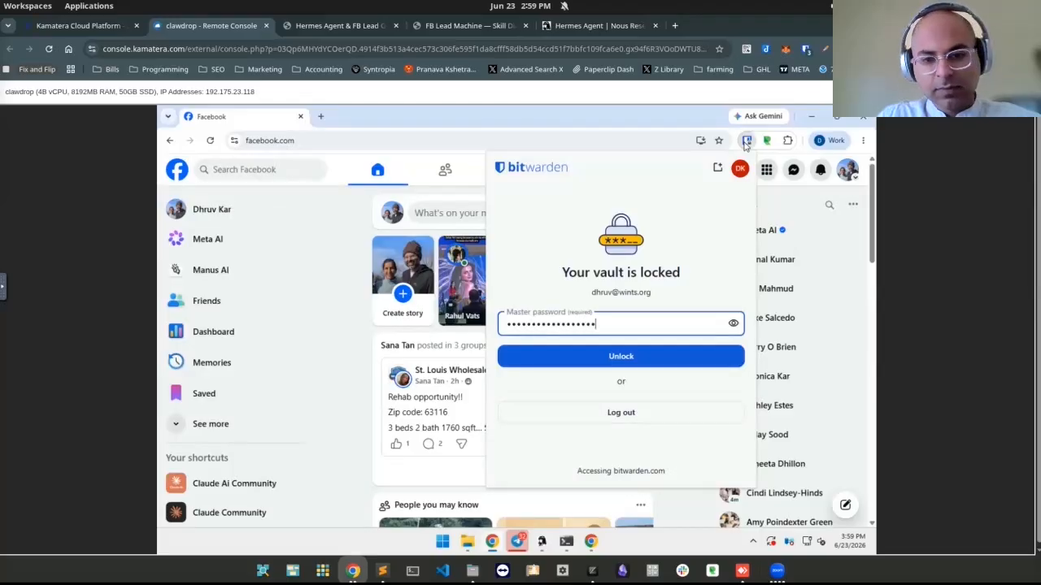
pyautogui.press('Return')
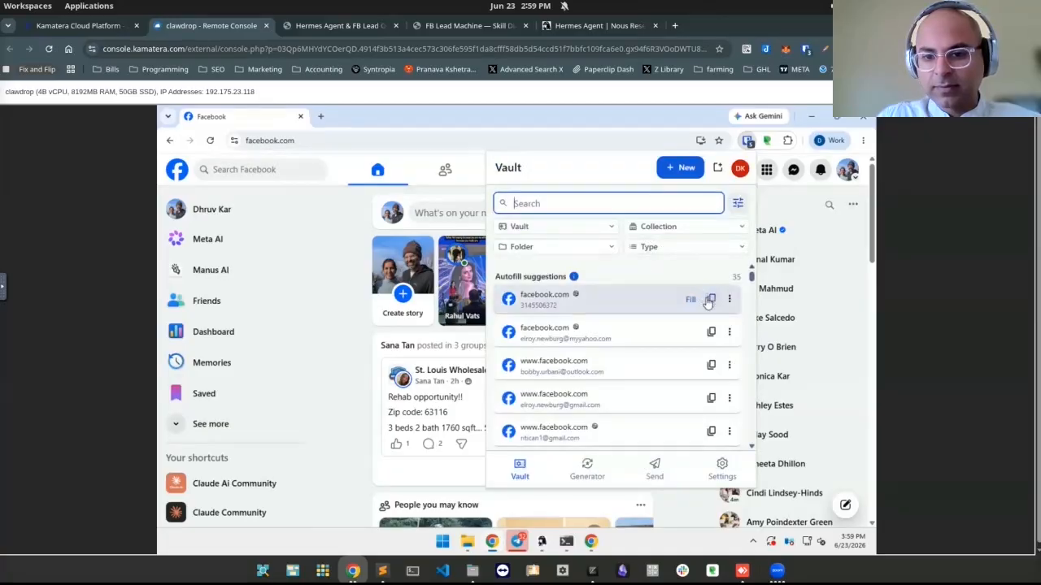
pyautogui.click(710, 300)
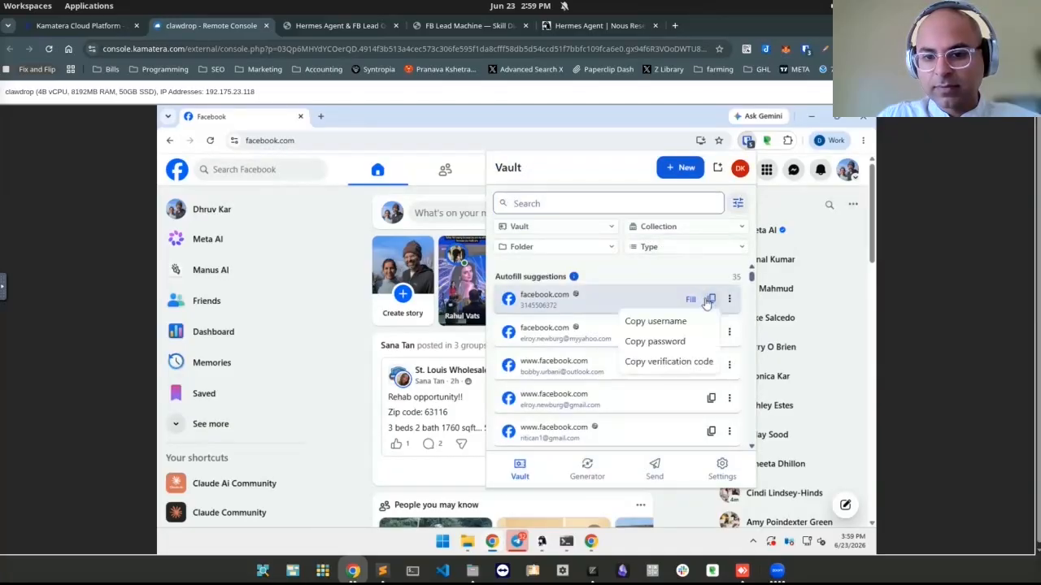
pyautogui.click(684, 341)
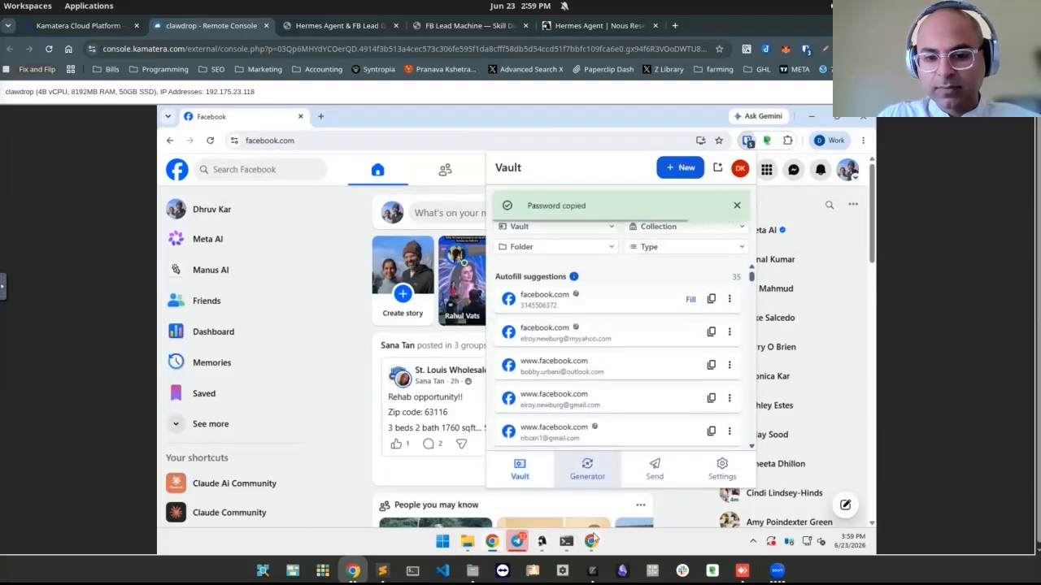
# Paste the password into Facebook's password field, log in, and decline saving it.
pyautogui.click(591, 542)
pyautogui.rightClick(462, 386)
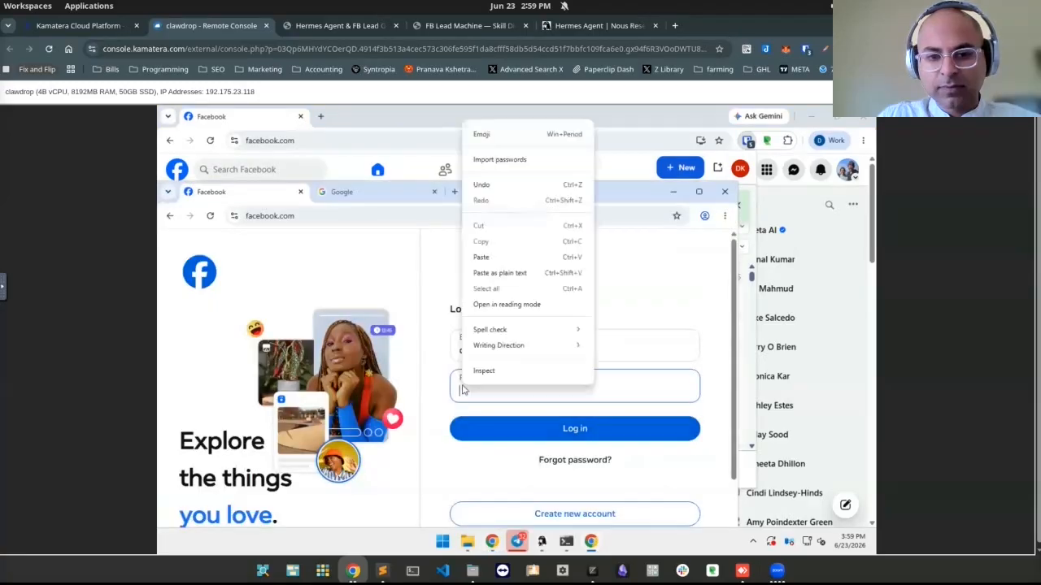
pyautogui.click(485, 259)
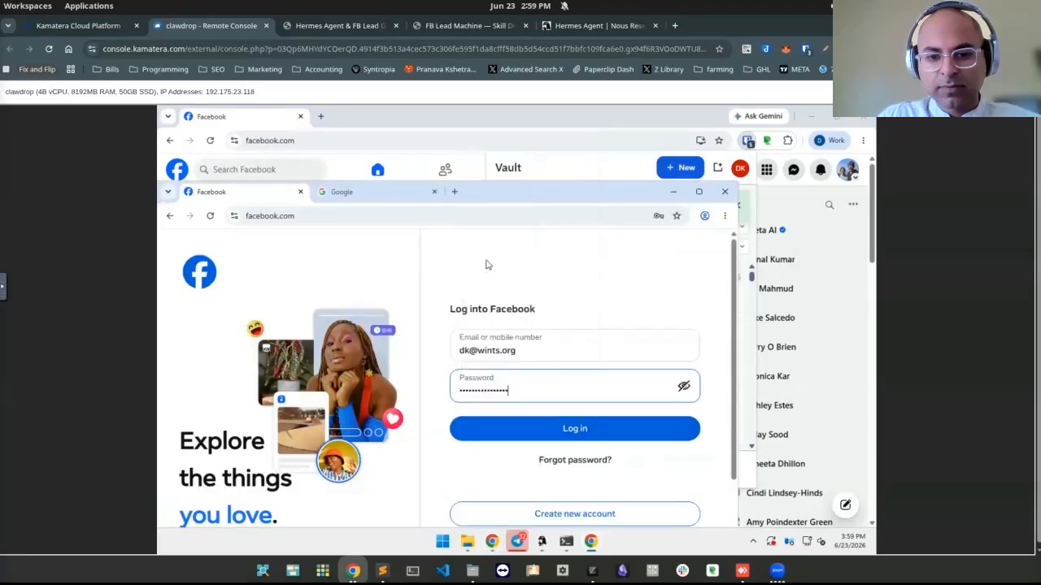
pyautogui.click(529, 437)
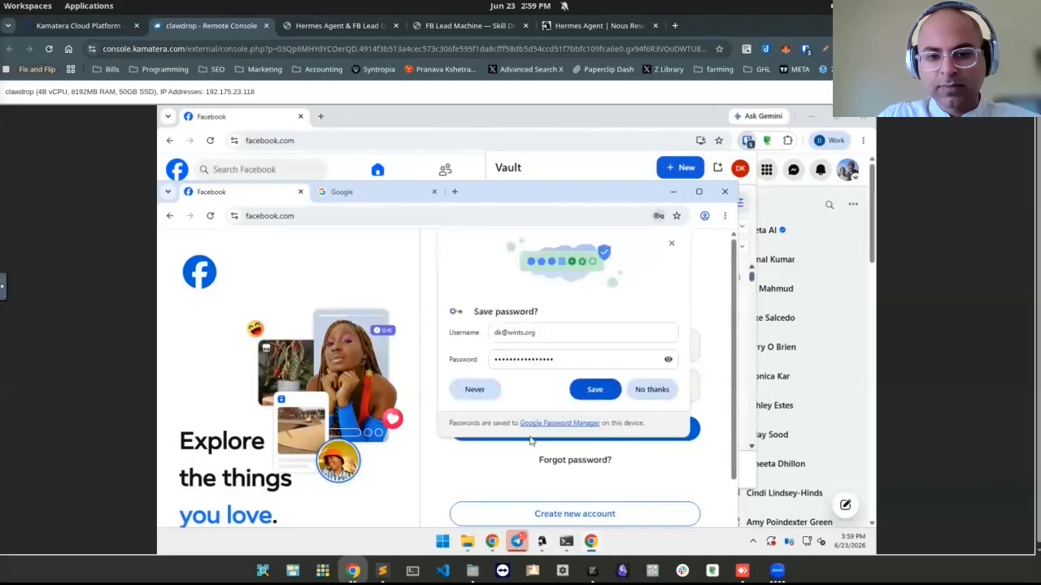
pyautogui.click(489, 394)
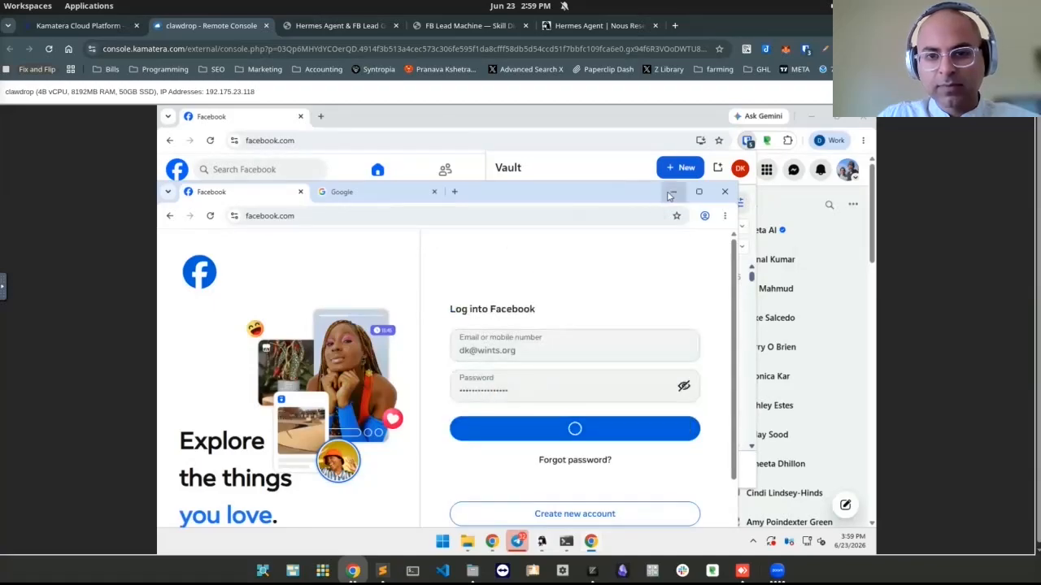
# Maximize the window, submit the SMS verification code, block notifications, and trust this device.
pyautogui.click(698, 193)
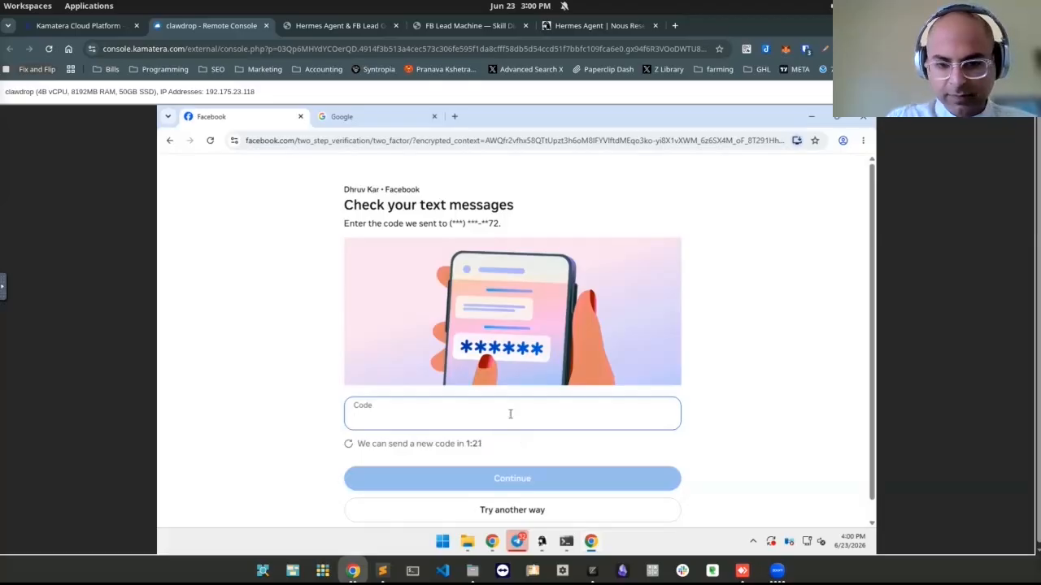
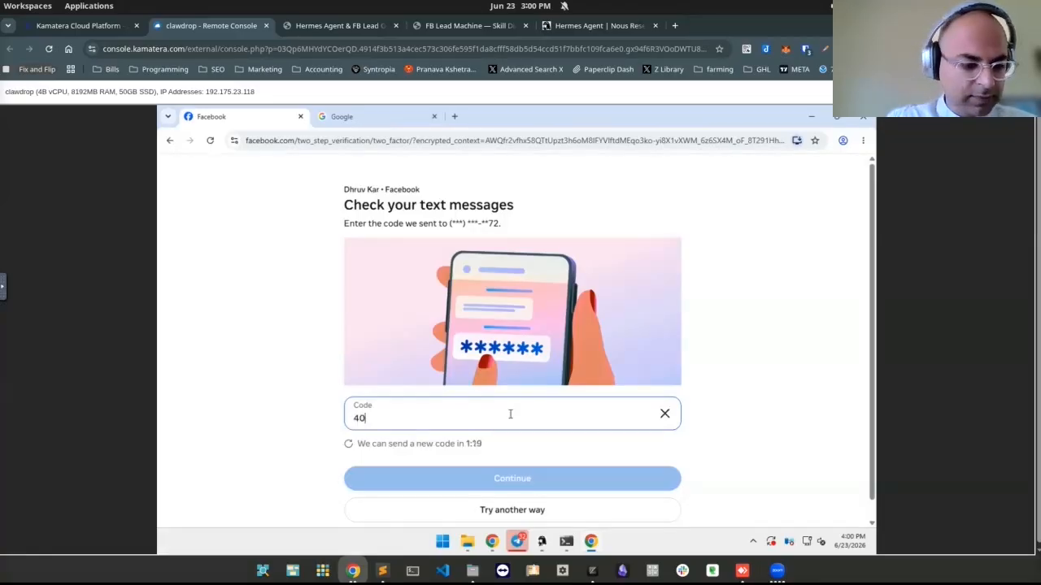
pyautogui.press('Return')
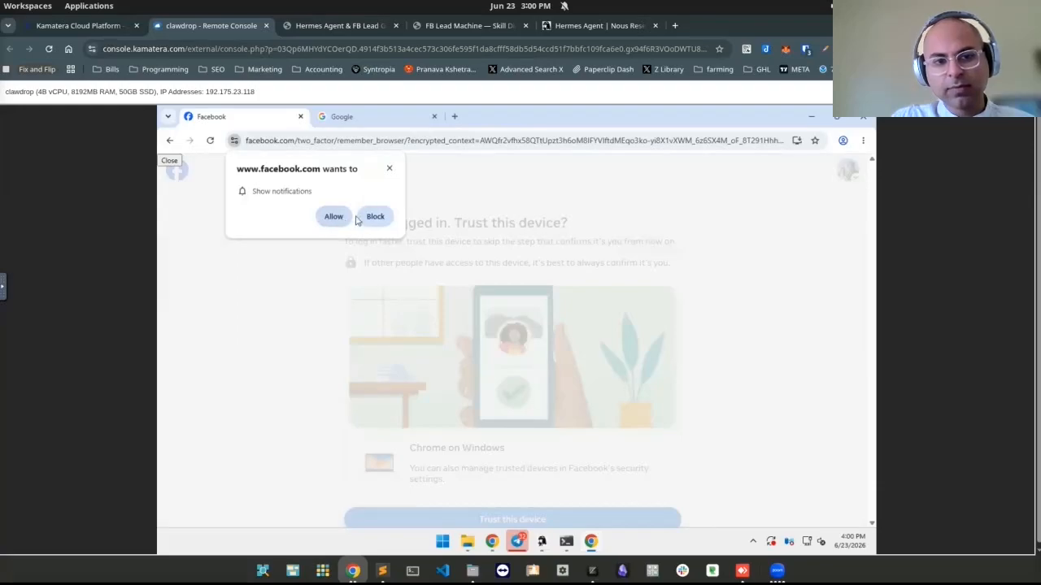
pyautogui.click(373, 217)
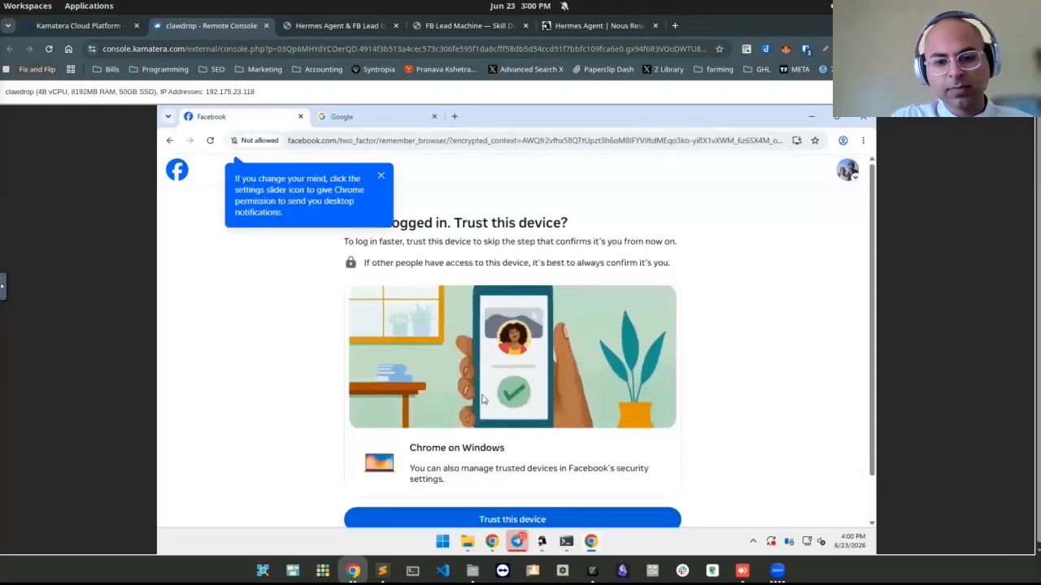
pyautogui.click(506, 518)
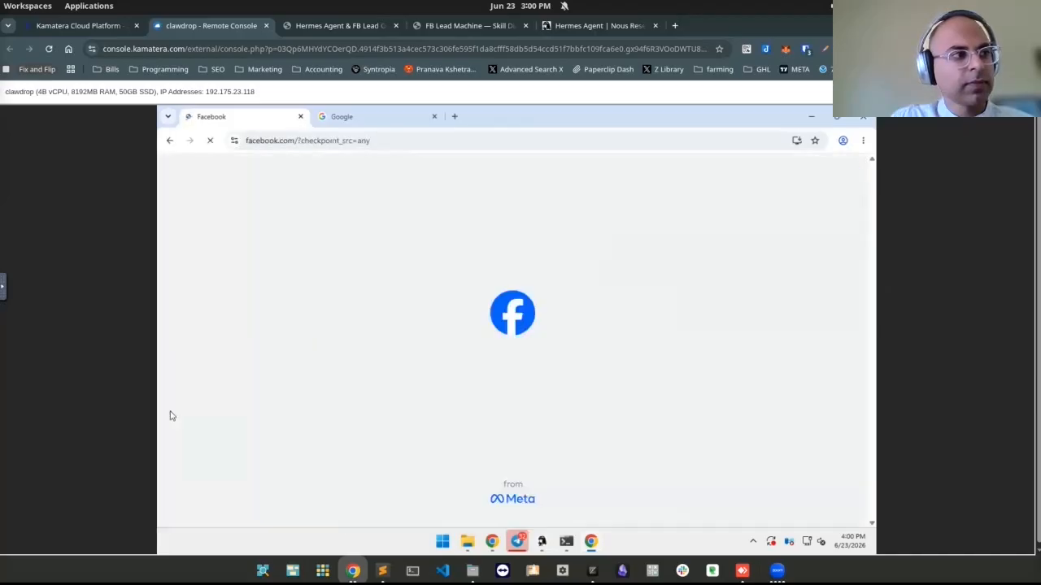
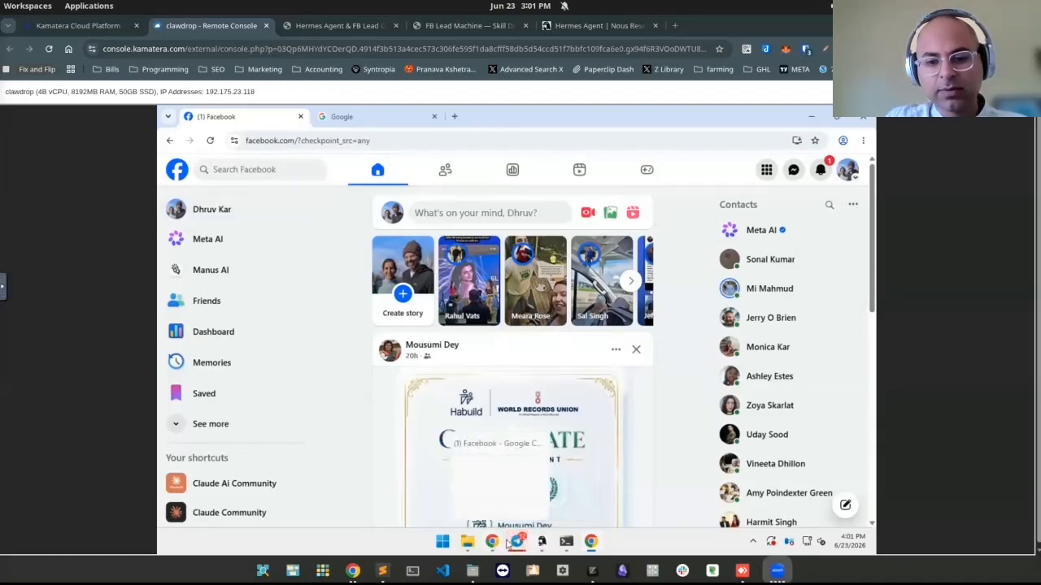
# Tell the agent in the Connecting Google Workspace Skill chat 'I signed into the new chrome profile'.
pyautogui.click(500, 492)
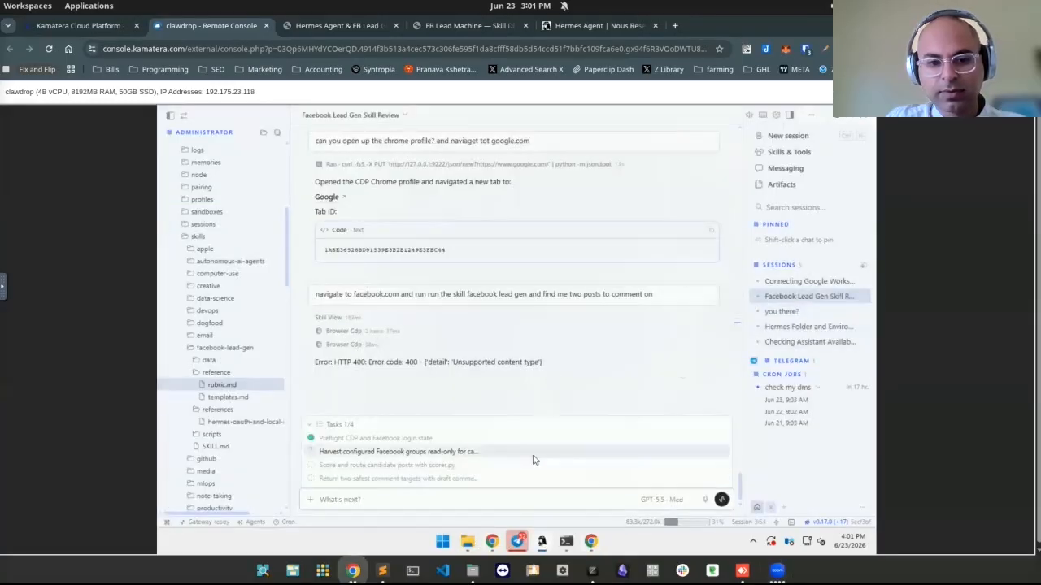
pyautogui.click(769, 281)
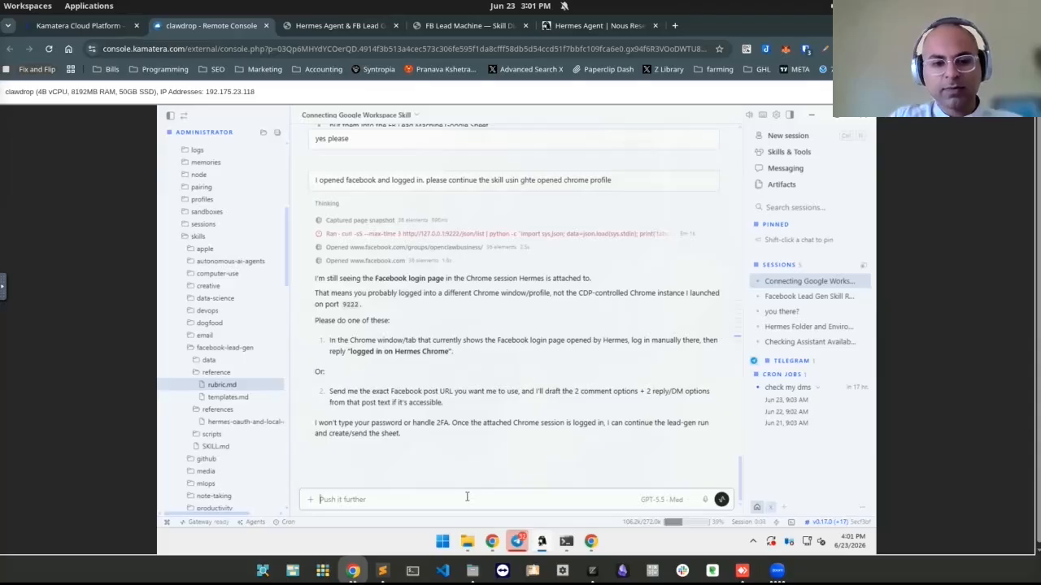
pyautogui.write('I')
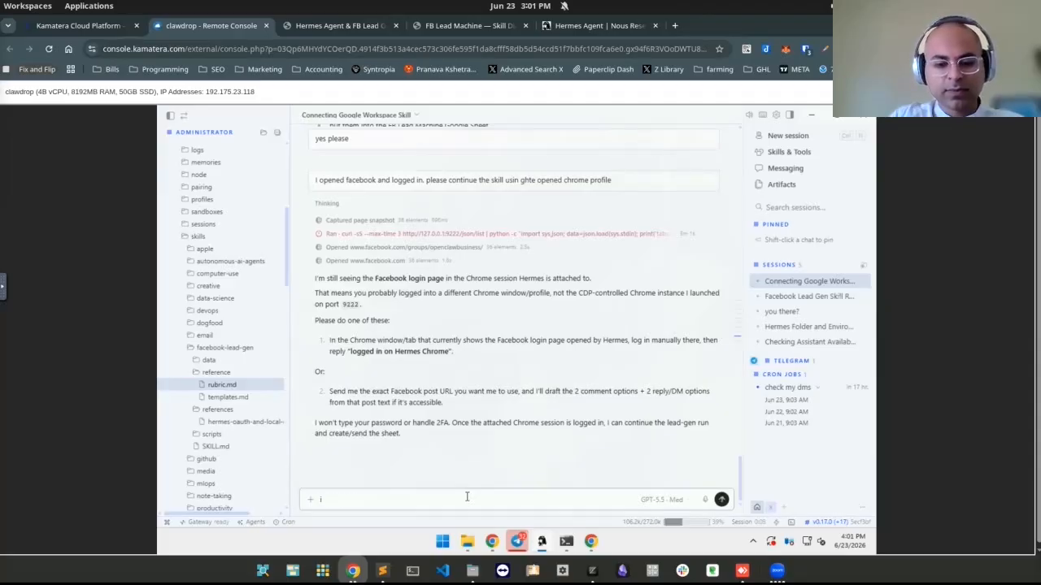
pyautogui.write(' signed into the new')
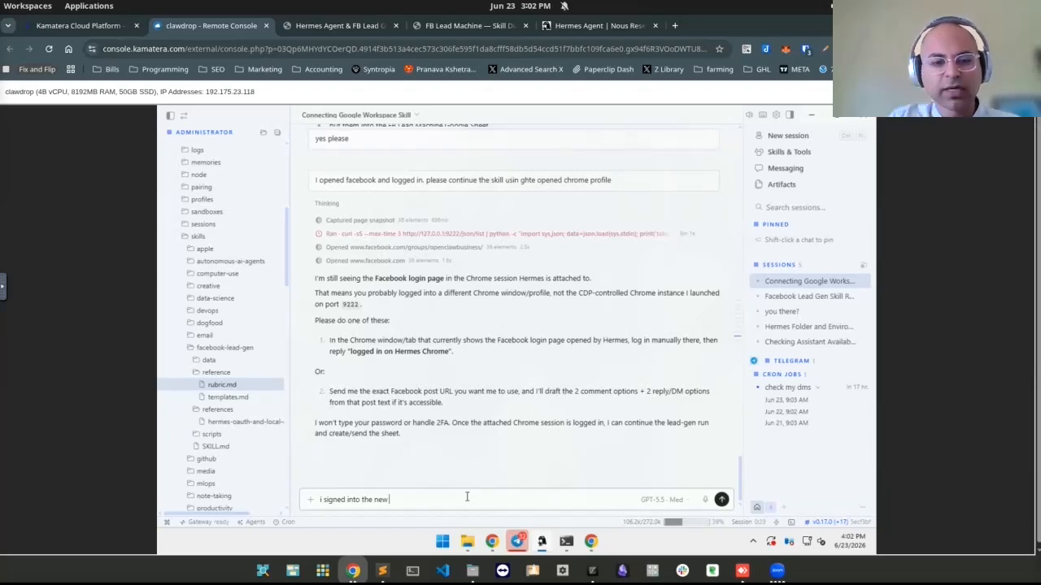
pyautogui.write('chrome')
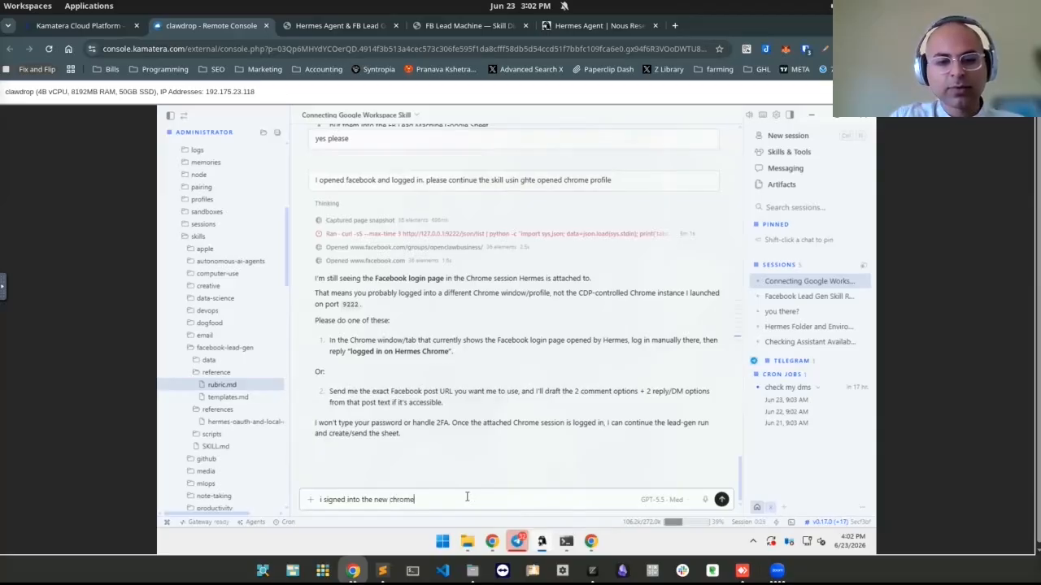
pyautogui.write(' profile')
pyautogui.press('Return')
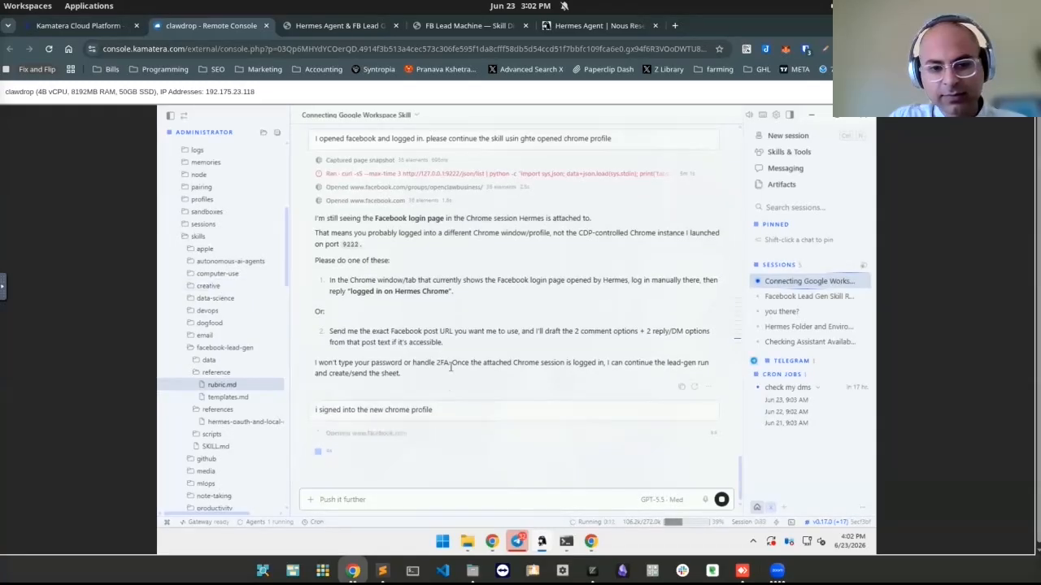
pyautogui.moveTo(545, 542)
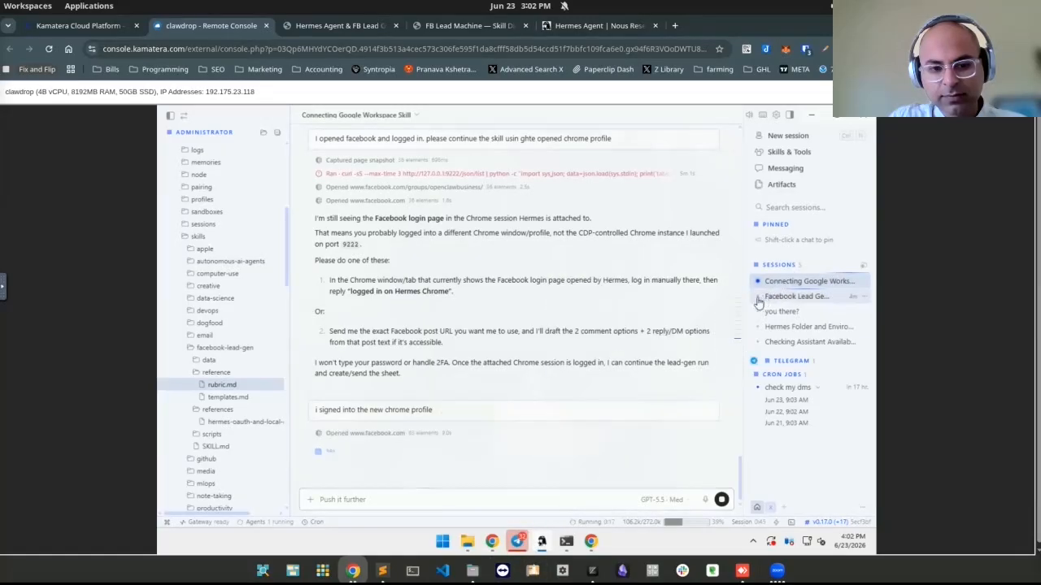
# Ask in the Facebook Lead Gen Skill Review chat where the agent is browsing, since nothing shows on the profile.
pyautogui.click(797, 296)
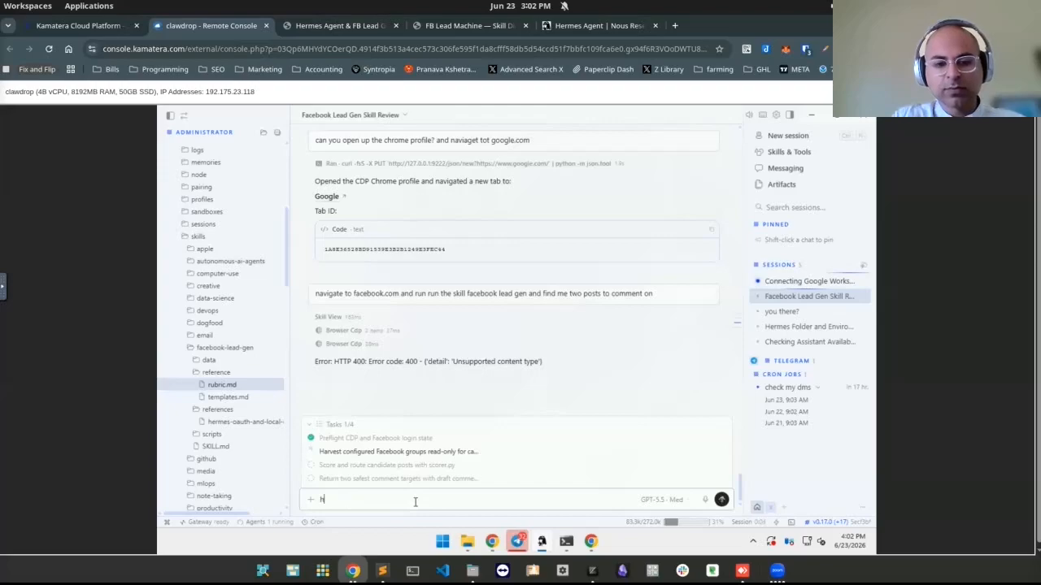
pyautogui.write('where are you')
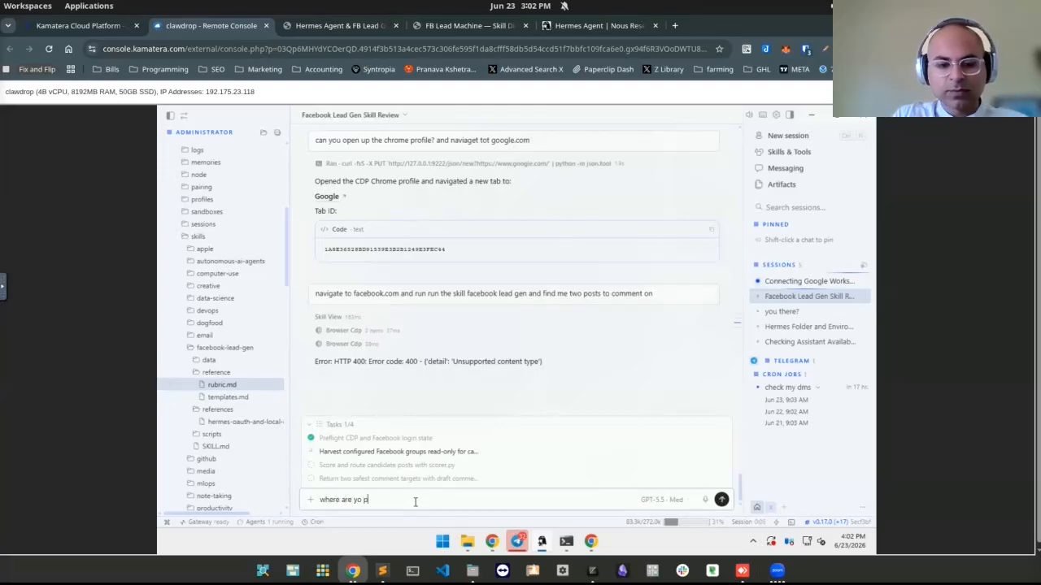
pyautogui.write('u brow')
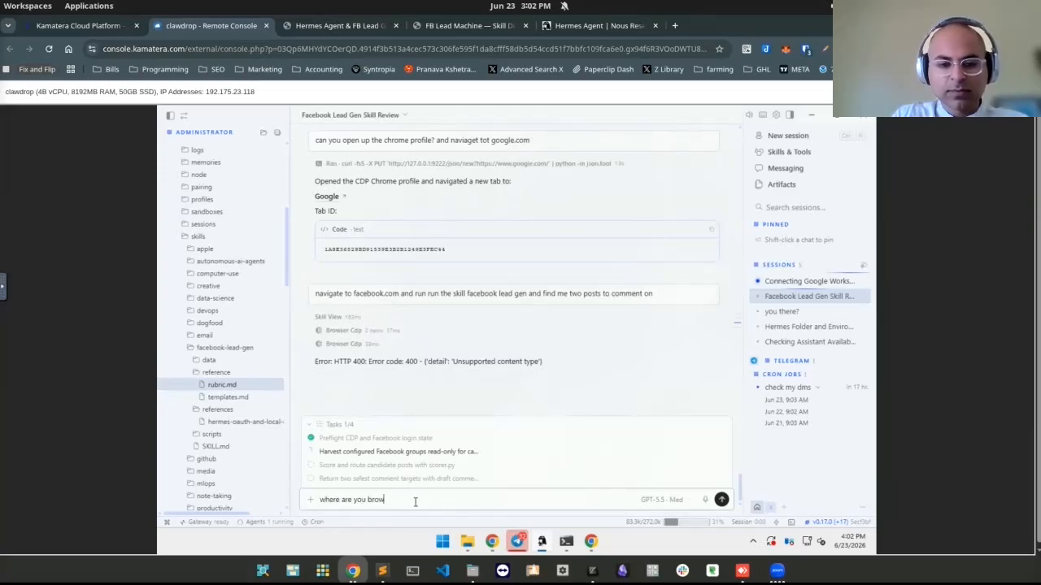
pyautogui.write("sing -- don't")
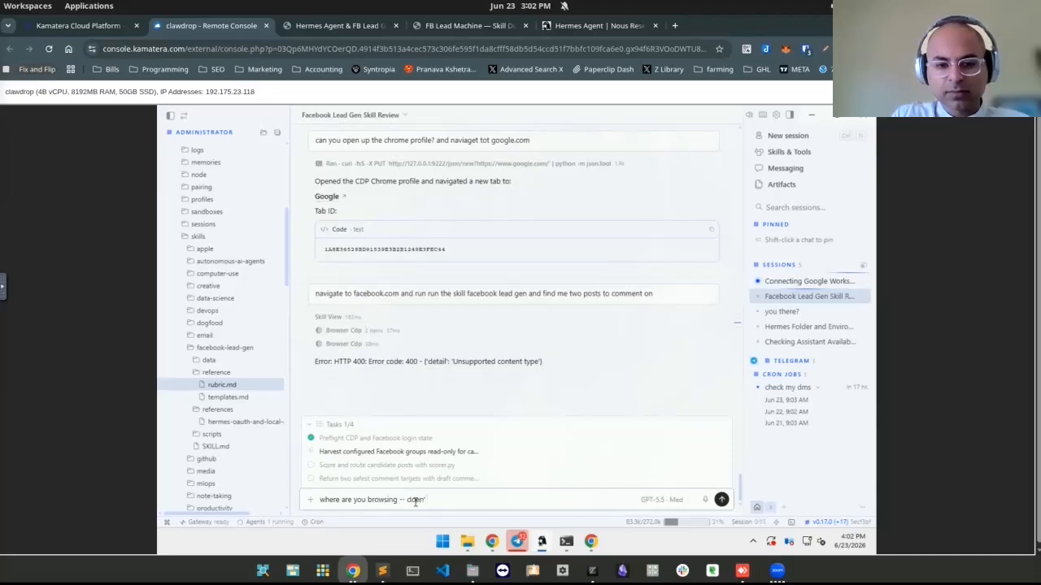
pyautogui.press('BackSpace')
pyautogui.press('BackSpace')
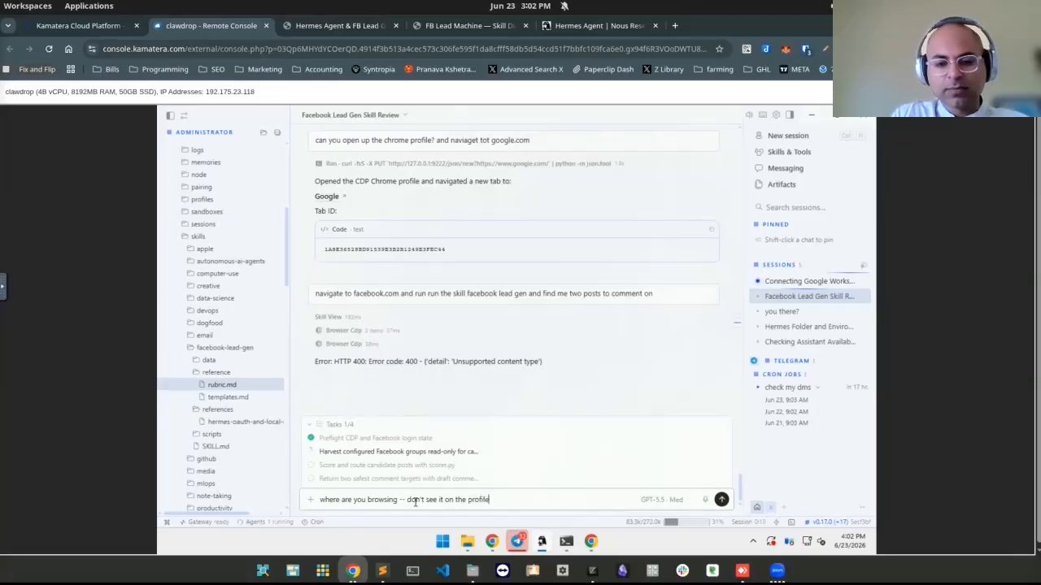
pyautogui.write('?')
pyautogui.press('Return')
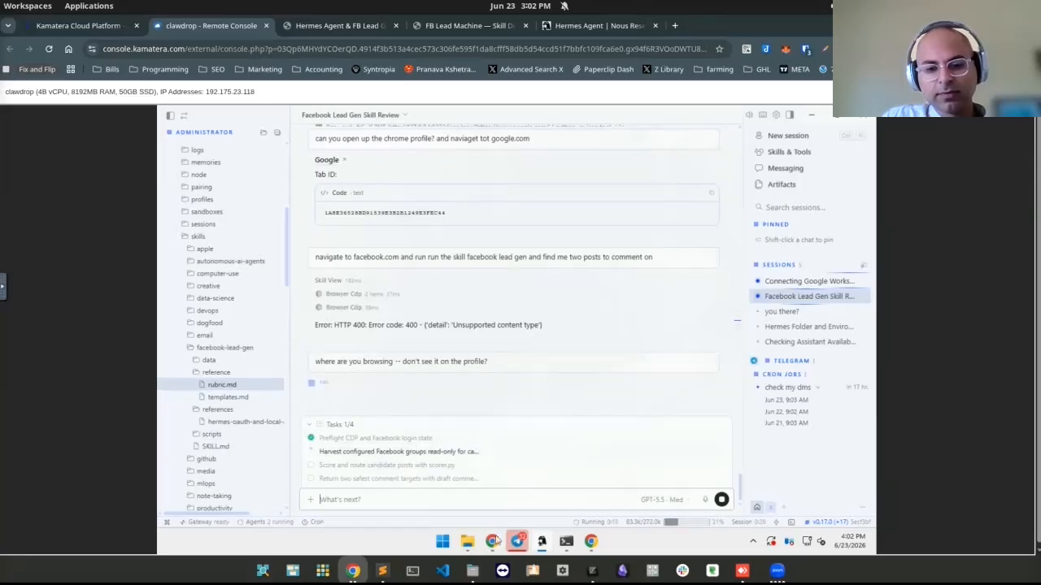
pyautogui.moveTo(498, 547)
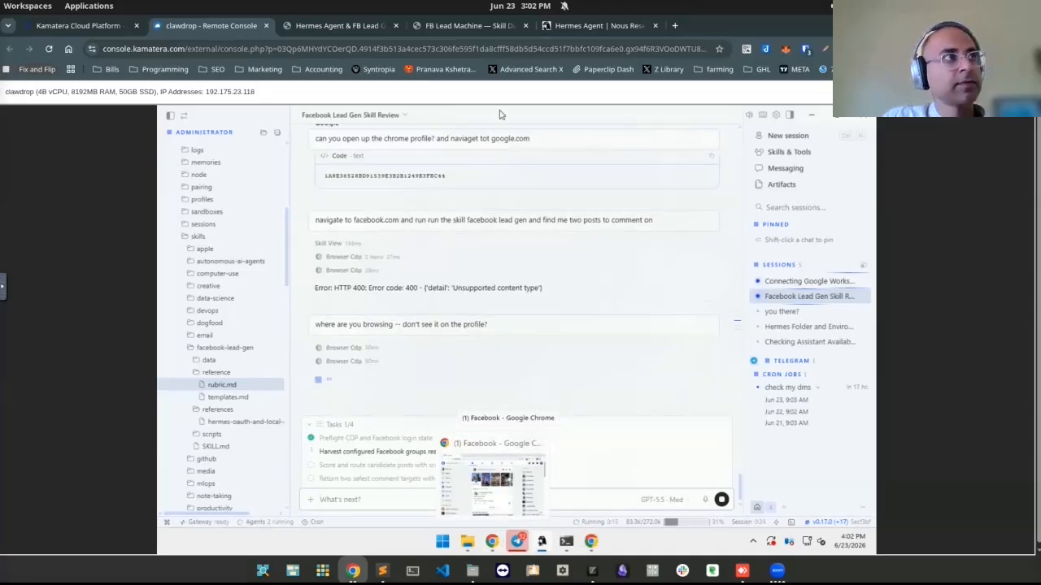
# Check the Facebook browser window, then return to the Connecting Google Workspace Skill chat.
pyautogui.press('ctrl+super+Up')
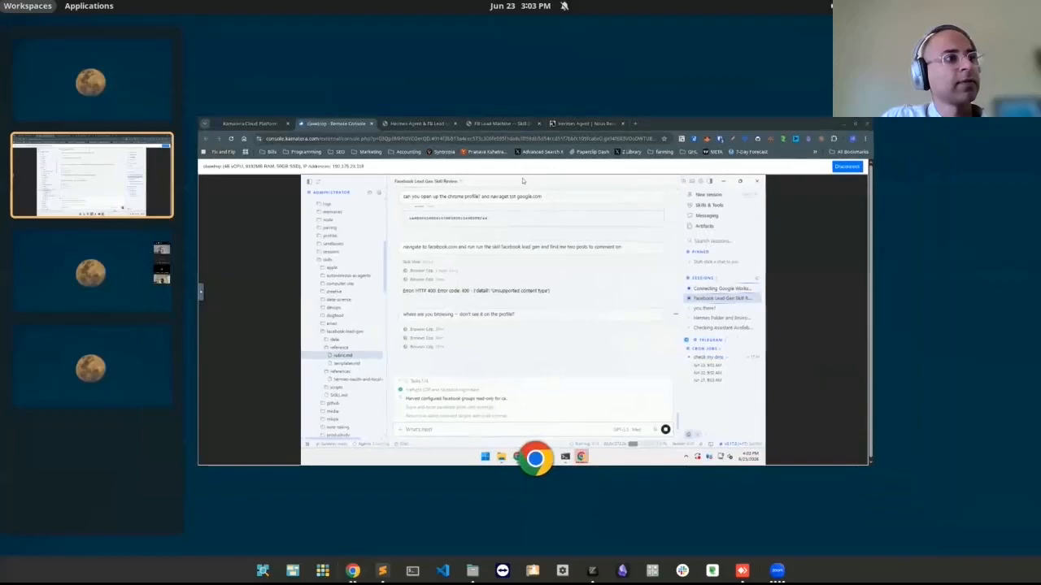
pyautogui.click(650, 407)
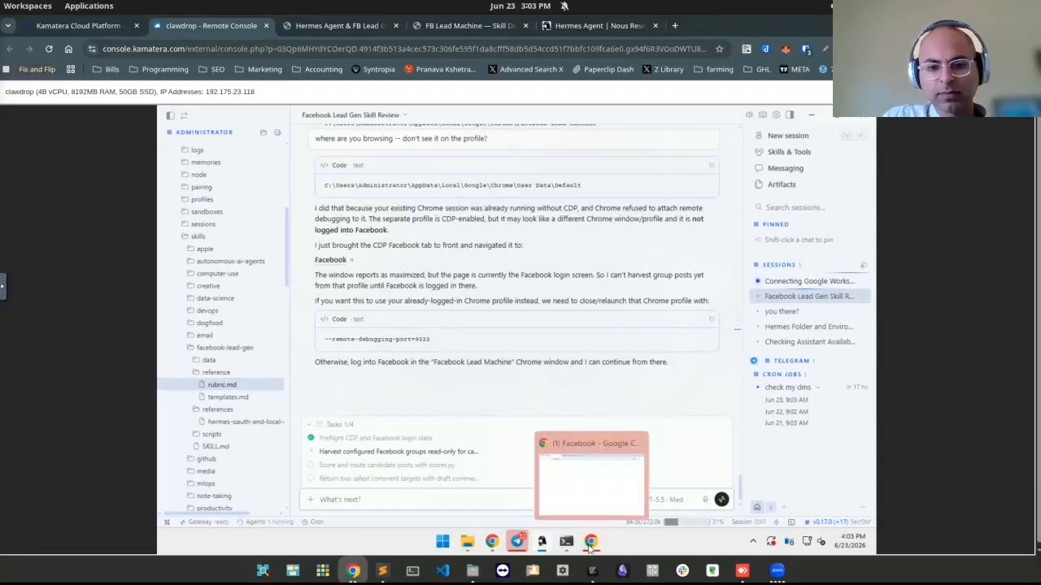
pyautogui.click(591, 544)
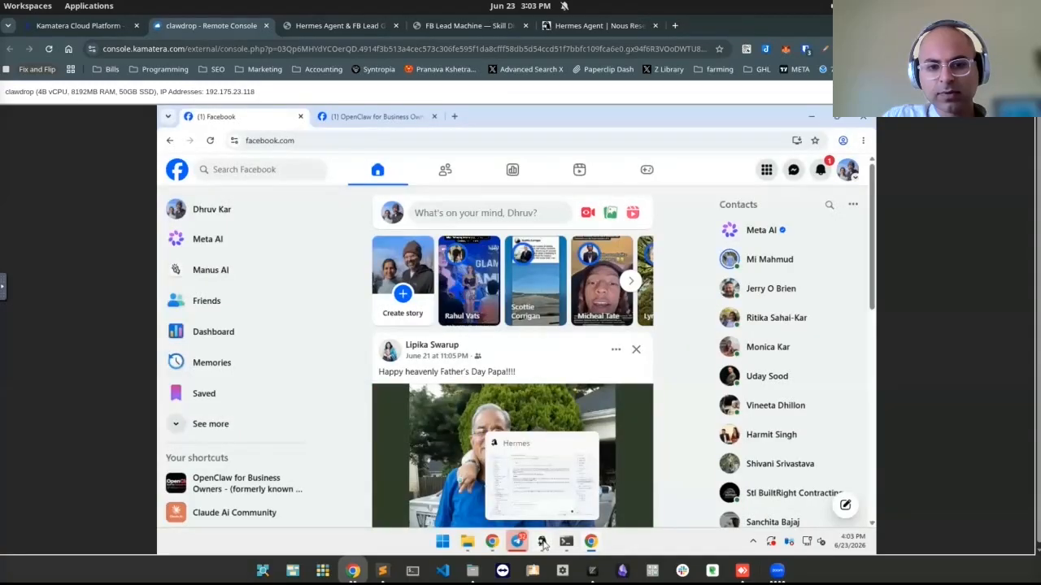
pyautogui.click(542, 545)
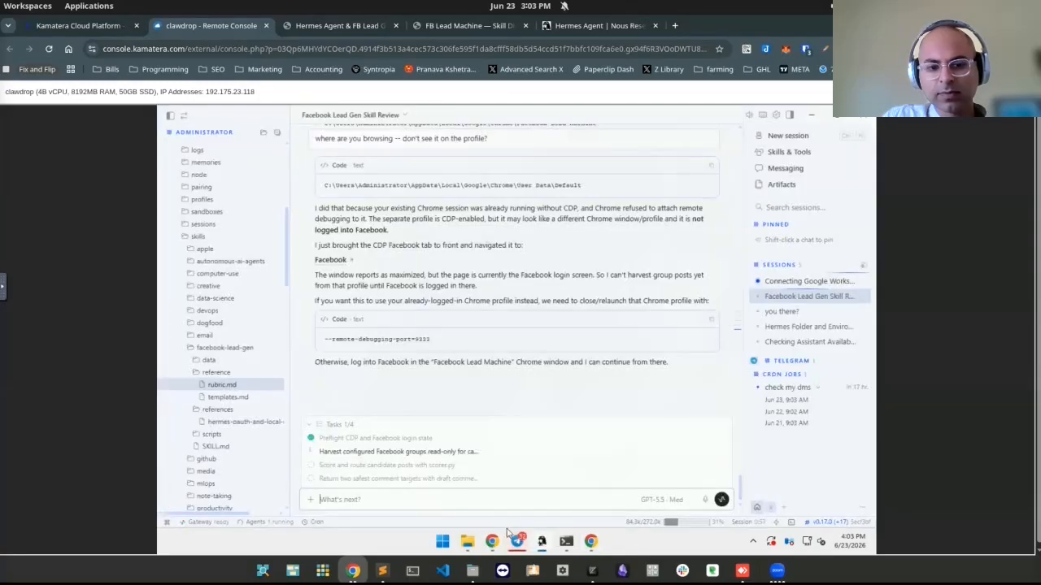
pyautogui.click(815, 289)
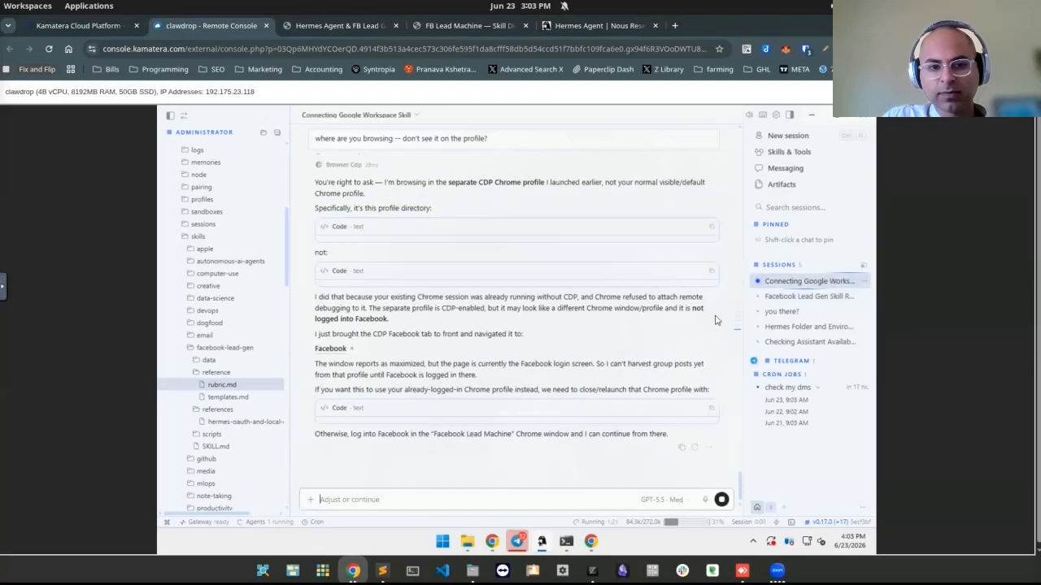
pyautogui.moveTo(687, 360)
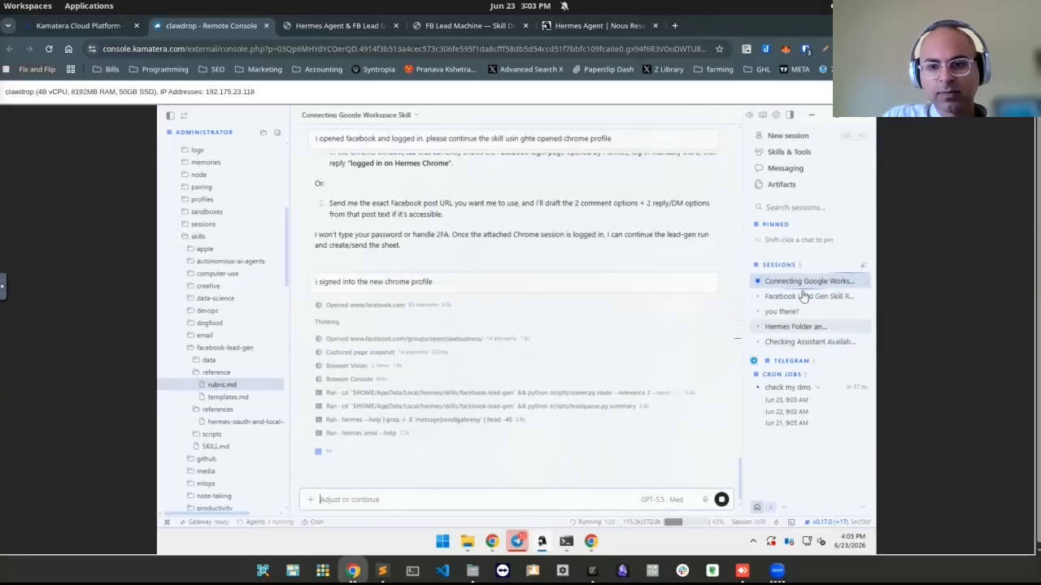
# In a new session, ask how many Chrome profiles are running right now and approve the agent's check.
pyautogui.click(797, 138)
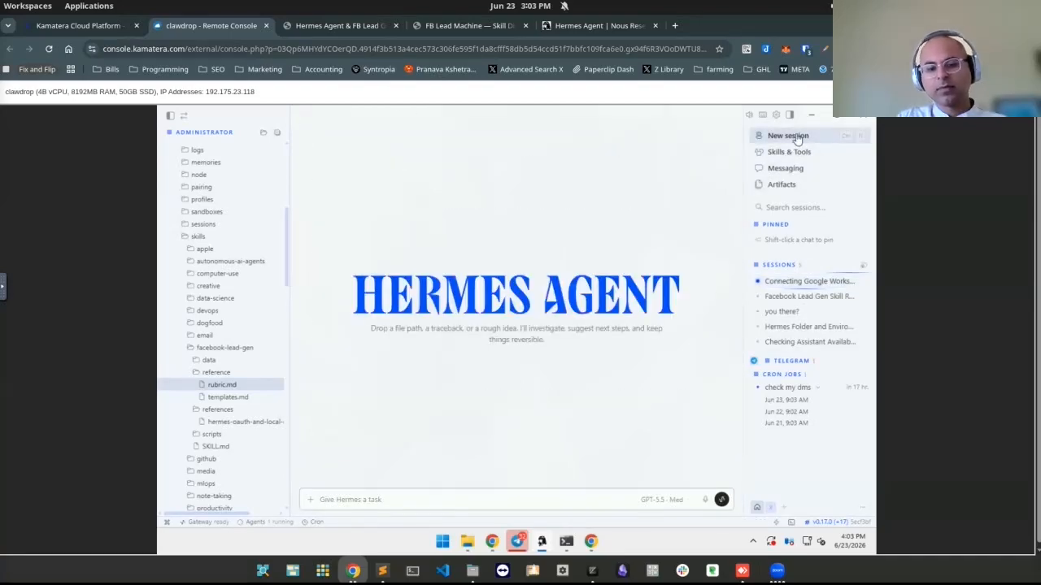
pyautogui.write('how many chrome profiles are')
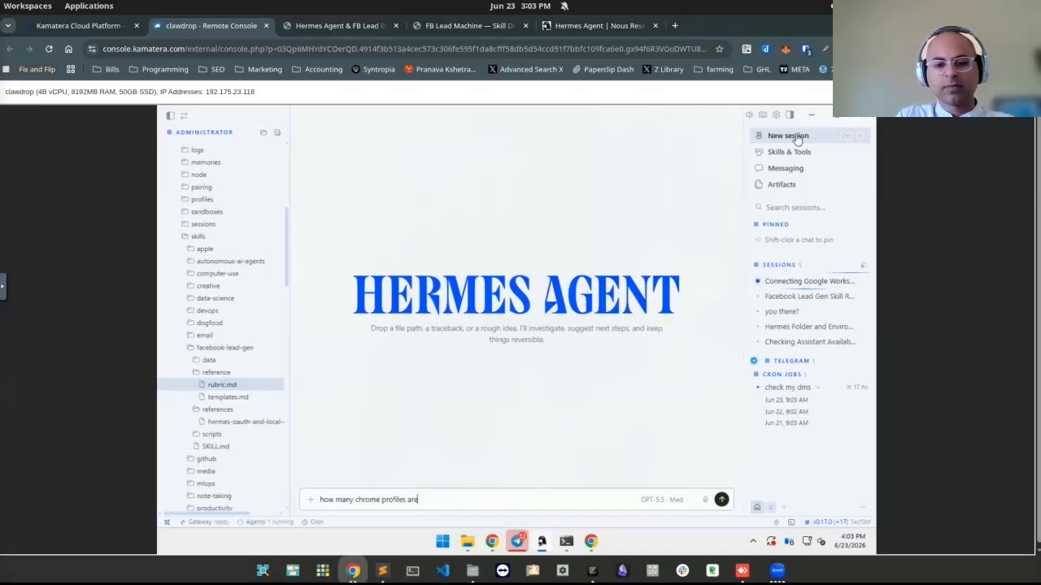
pyautogui.write(' running right now')
pyautogui.press('Return')
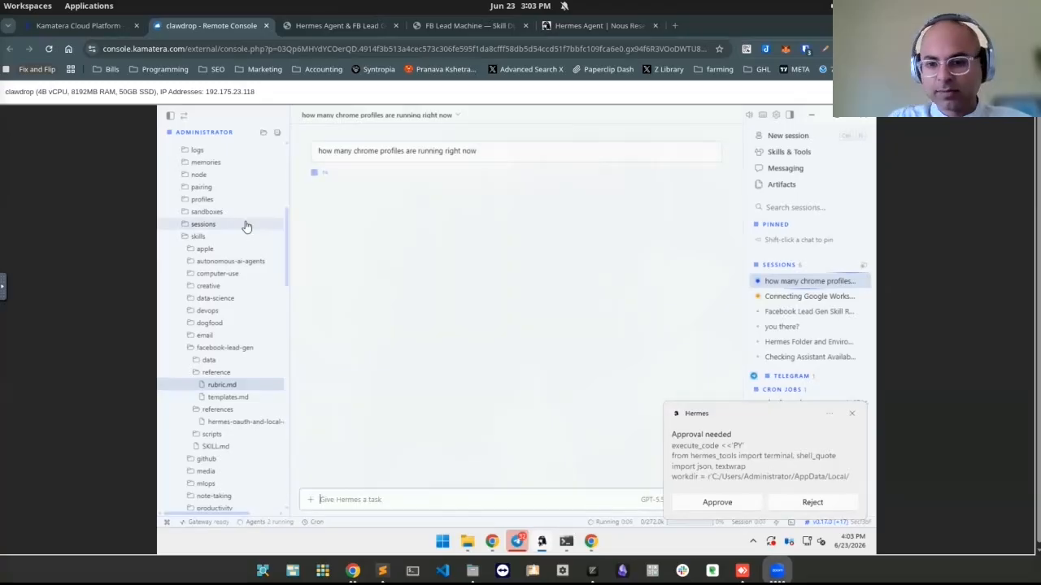
pyautogui.click(742, 502)
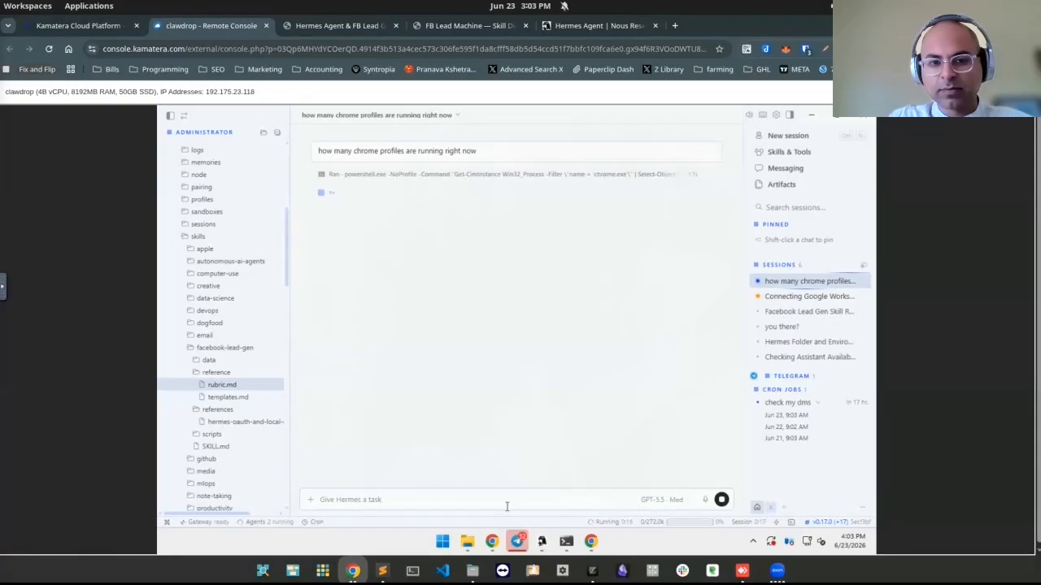
# Follow the lead-gen run to completion in the Google Workspace Skill chat and cancel the passkey prompt.
pyautogui.click(809, 300)
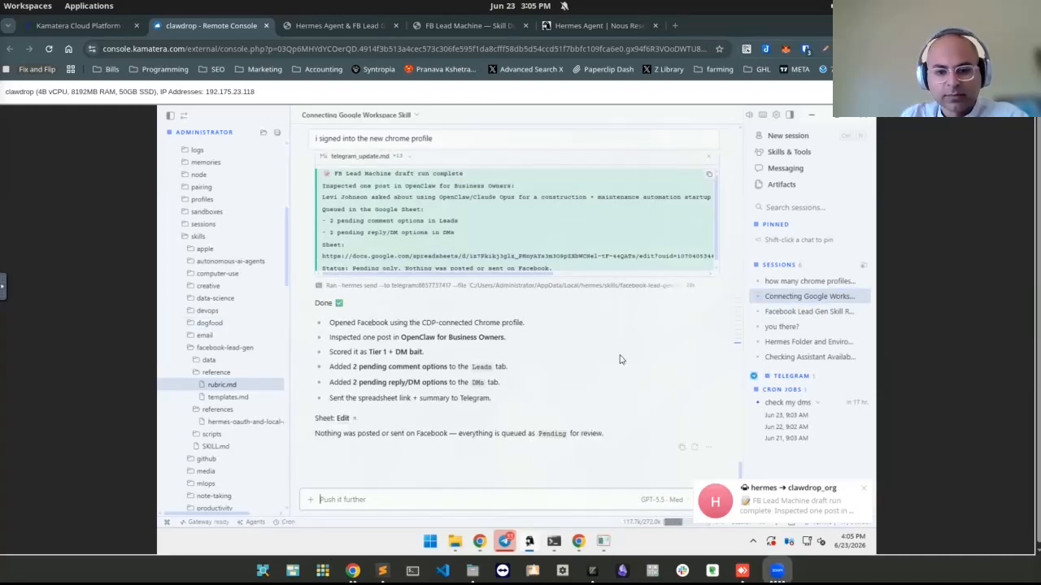
pyautogui.click(616, 542)
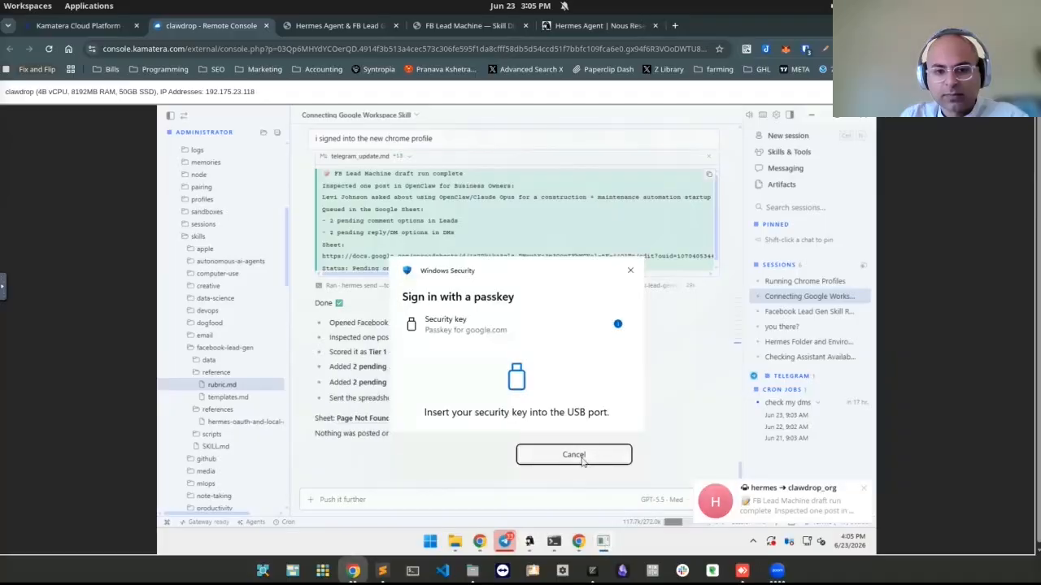
pyautogui.click(574, 454)
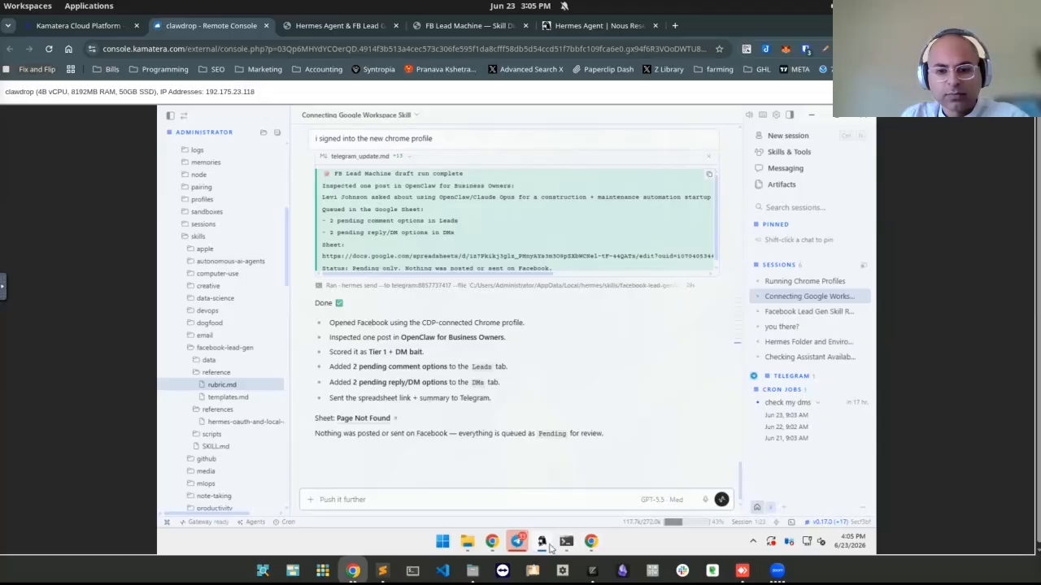
# Read the FB Lead Machine post summary in the hermes Telegram chat and open its spreadsheet link.
pyautogui.click(519, 541)
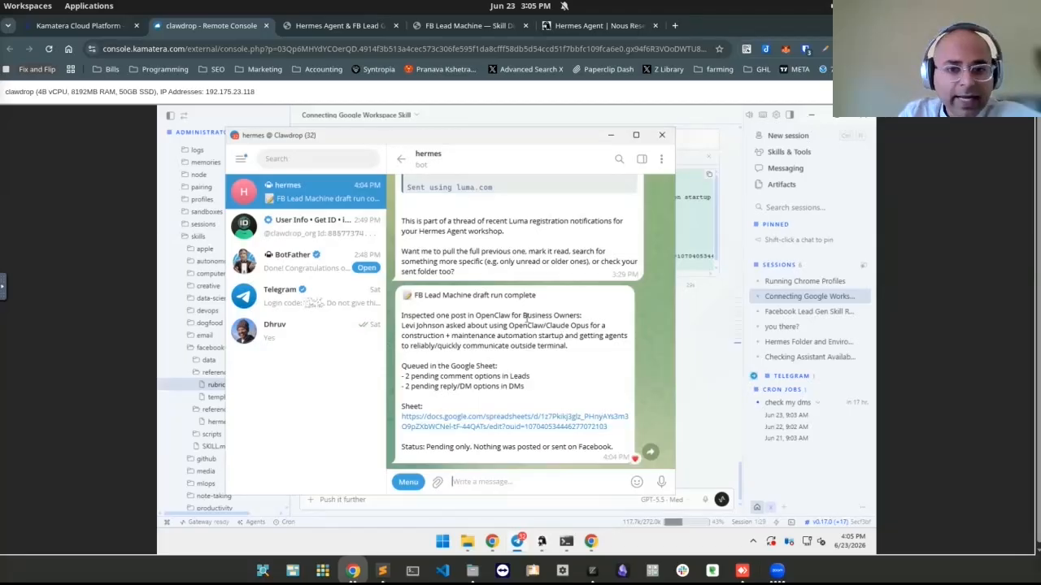
pyautogui.moveTo(435, 310); pyautogui.dragTo(565, 352)
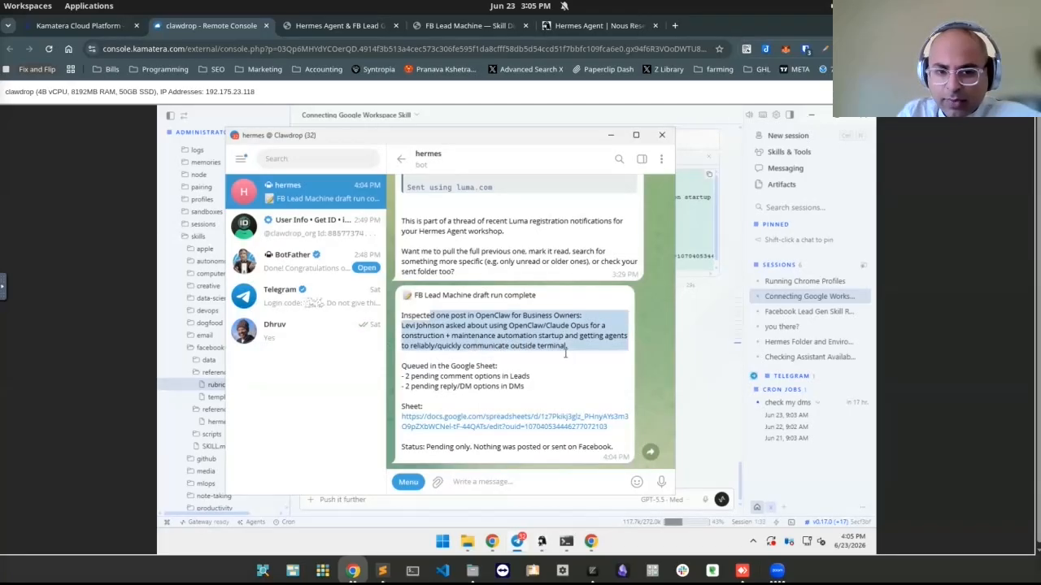
pyautogui.click(516, 367)
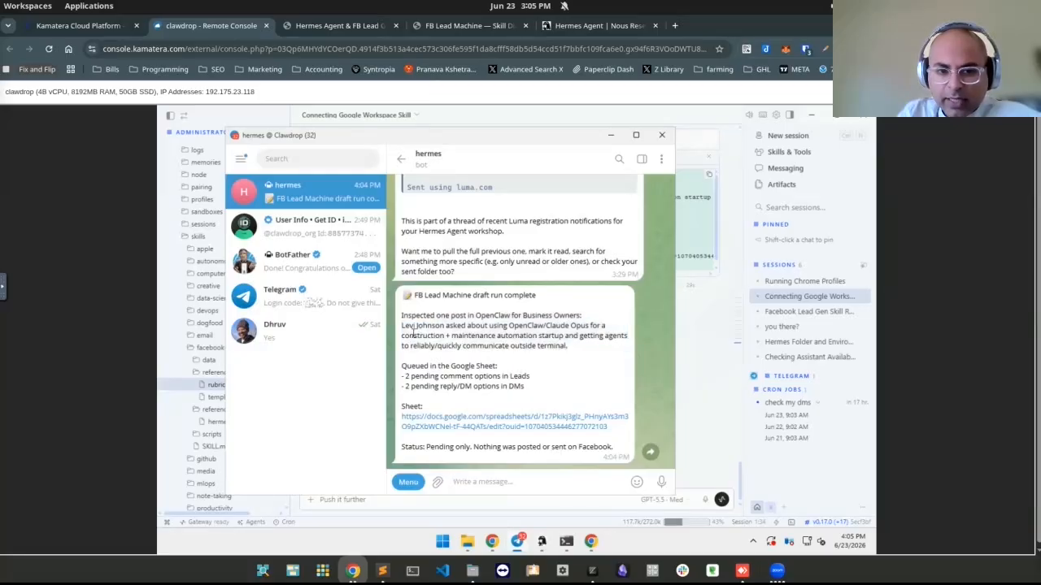
pyautogui.moveTo(401, 326); pyautogui.dragTo(561, 349)
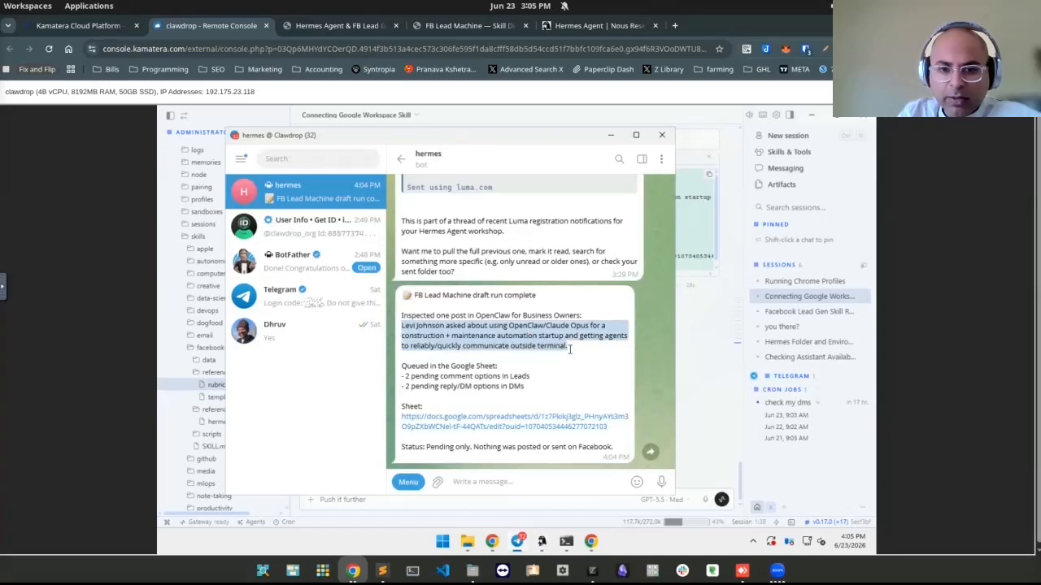
pyautogui.click(569, 349)
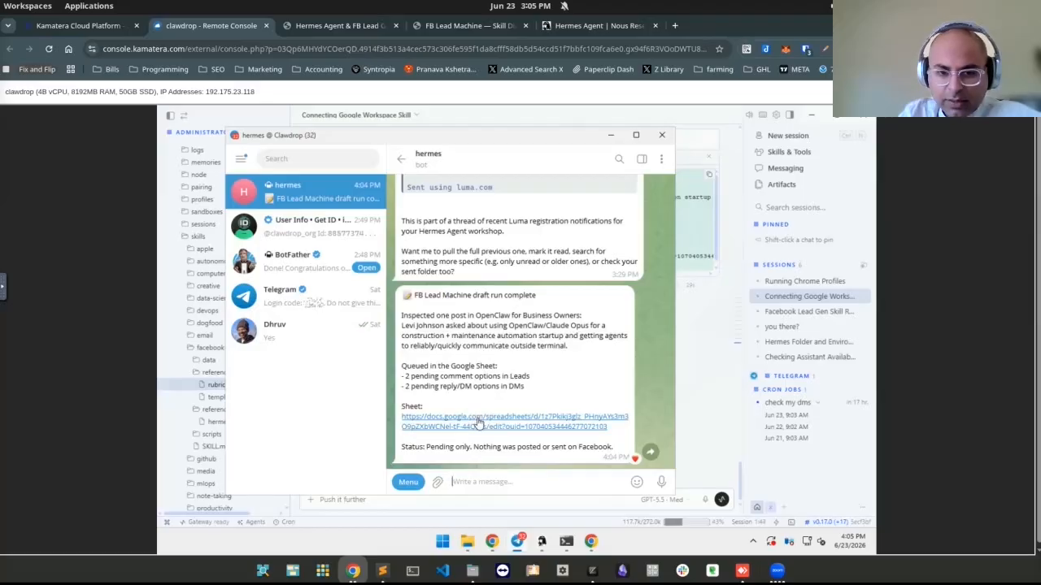
pyautogui.click(478, 423)
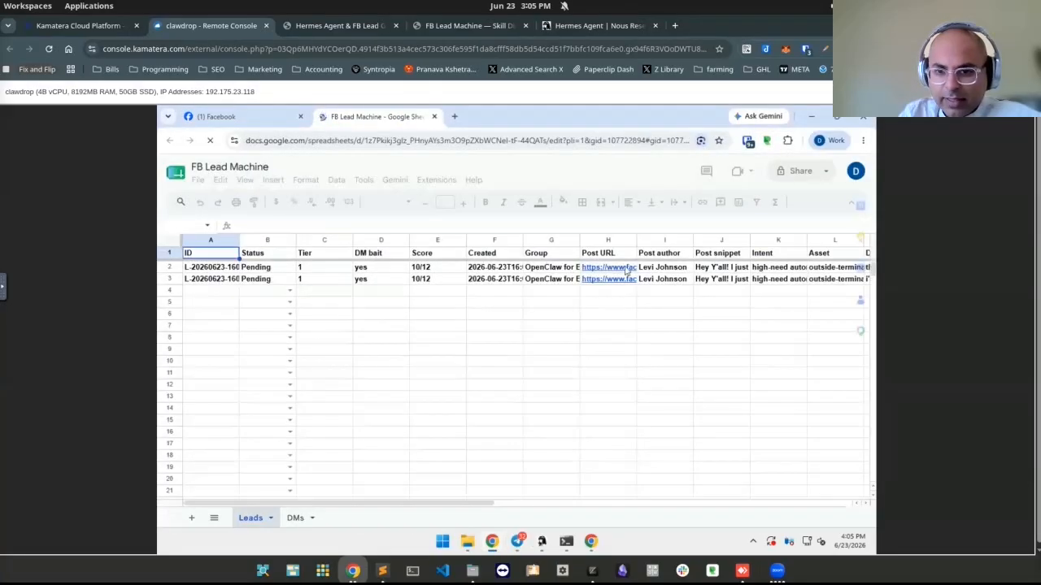
# Add a Review column in Q, marking row 2 'Post this' and row 3 'Dont' post this'.
pyautogui.click(660, 299)
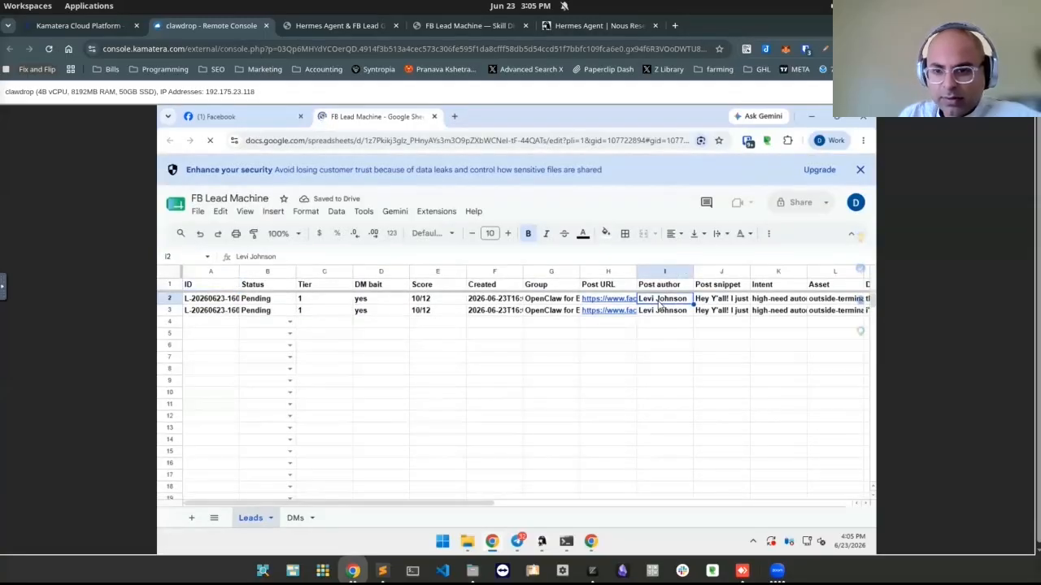
pyautogui.press('Right')
pyautogui.press('Right')
pyautogui.press('Right')
pyautogui.press('Right')
pyautogui.press('Right')
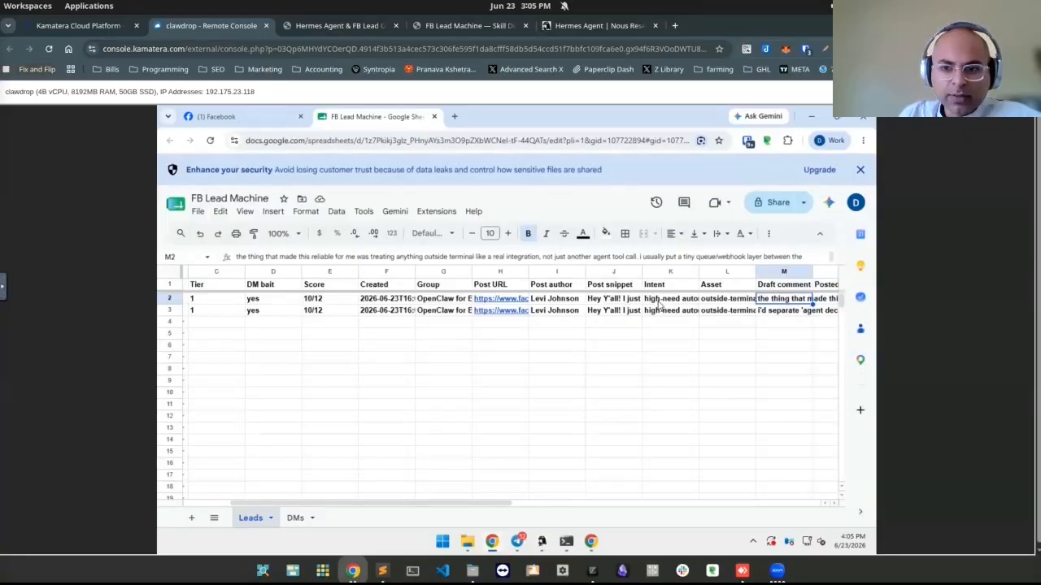
pyautogui.press('Right')
pyautogui.press('Right')
pyautogui.press('Right')
pyautogui.press('Right')
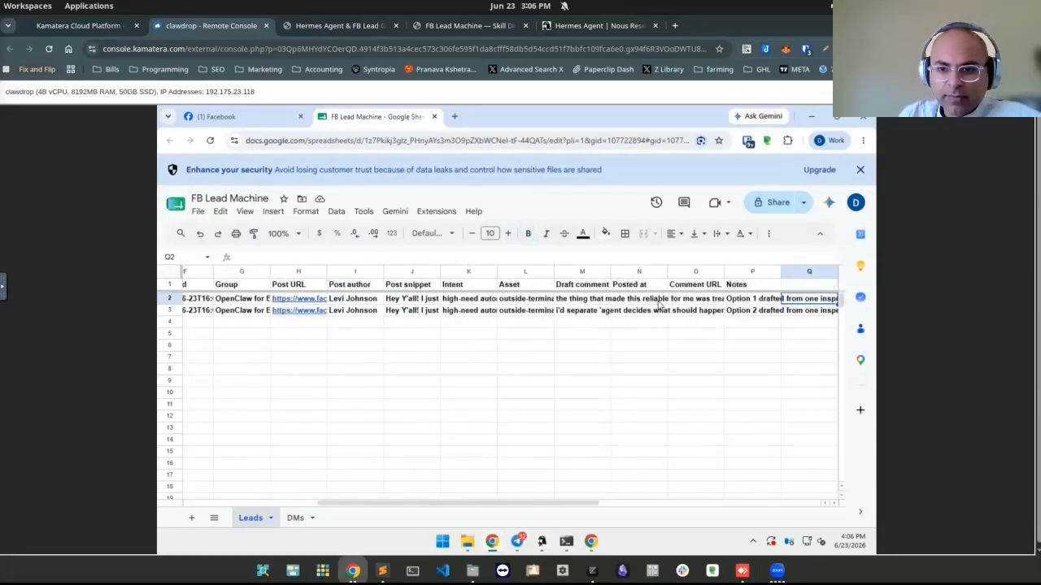
pyautogui.press('Left')
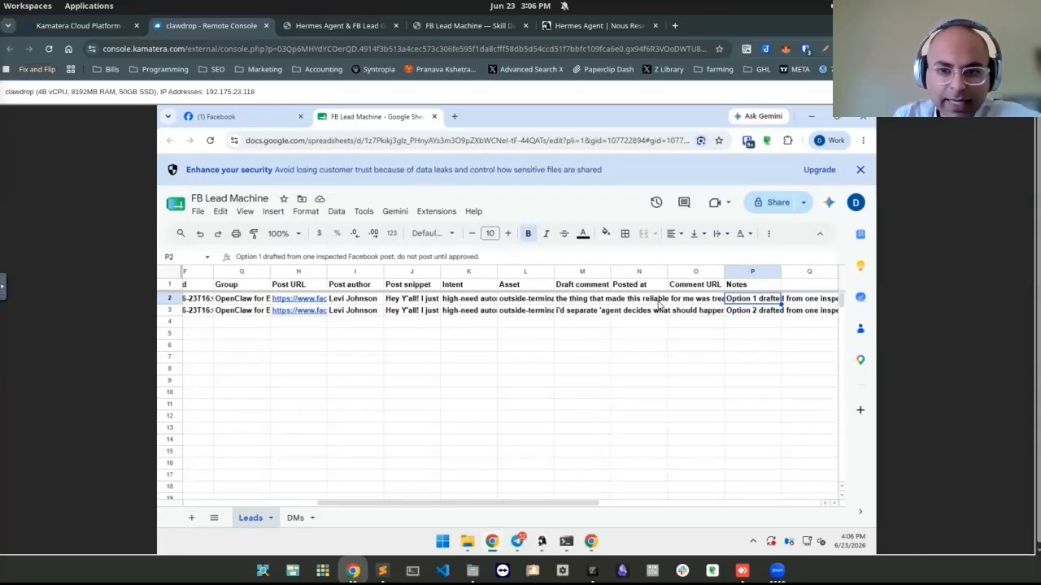
pyautogui.press('Right')
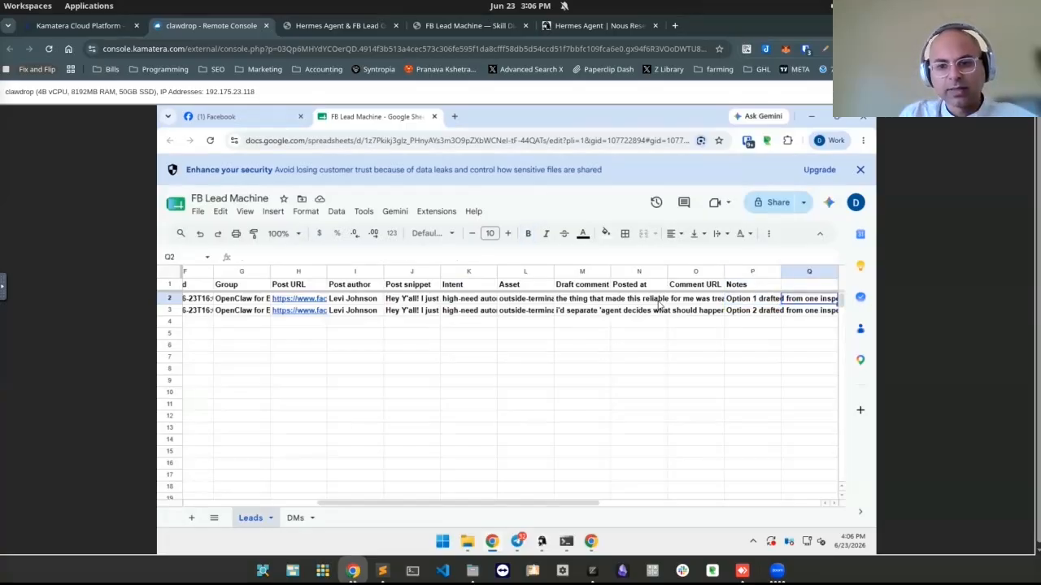
pyautogui.press('Up')
pyautogui.write('Review')
pyautogui.press('Return')
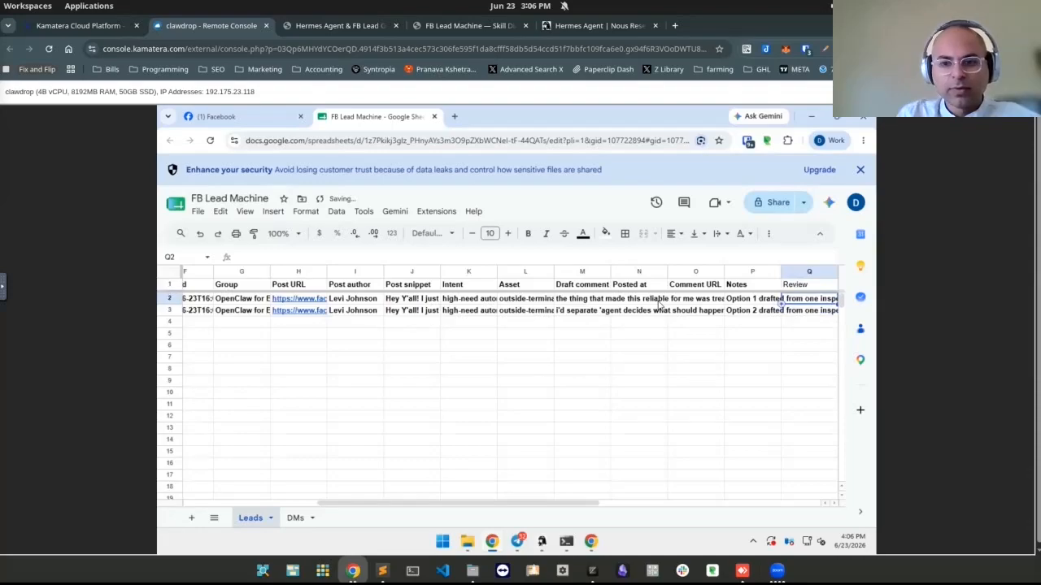
pyautogui.write('Post this')
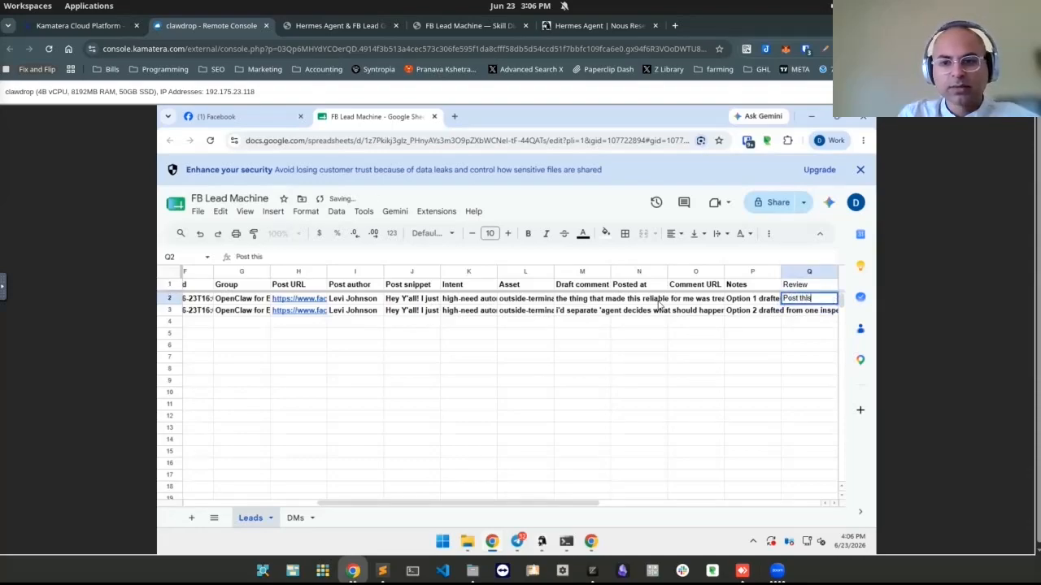
pyautogui.press('Return')
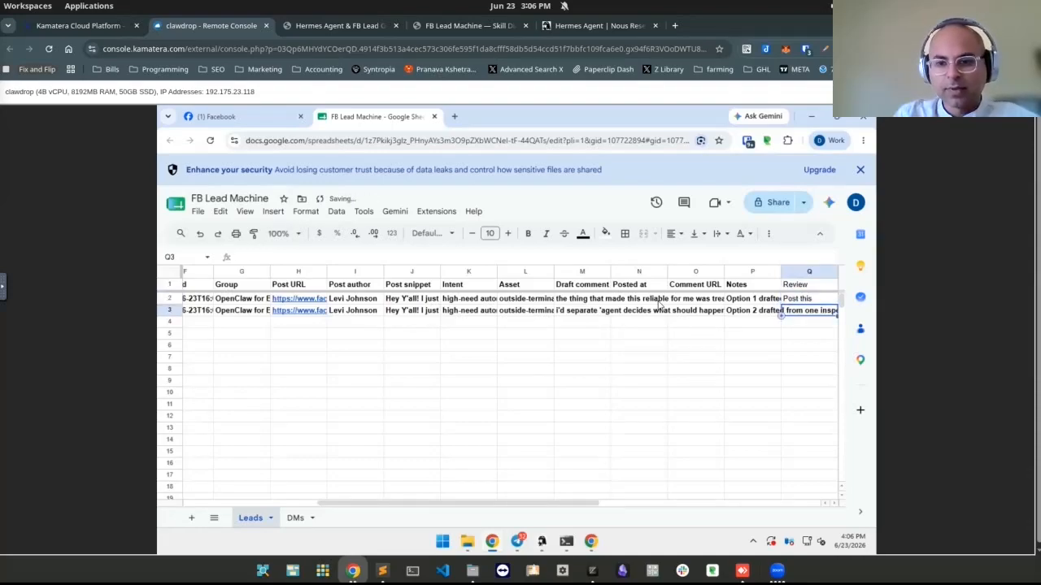
pyautogui.write("Dont' post this")
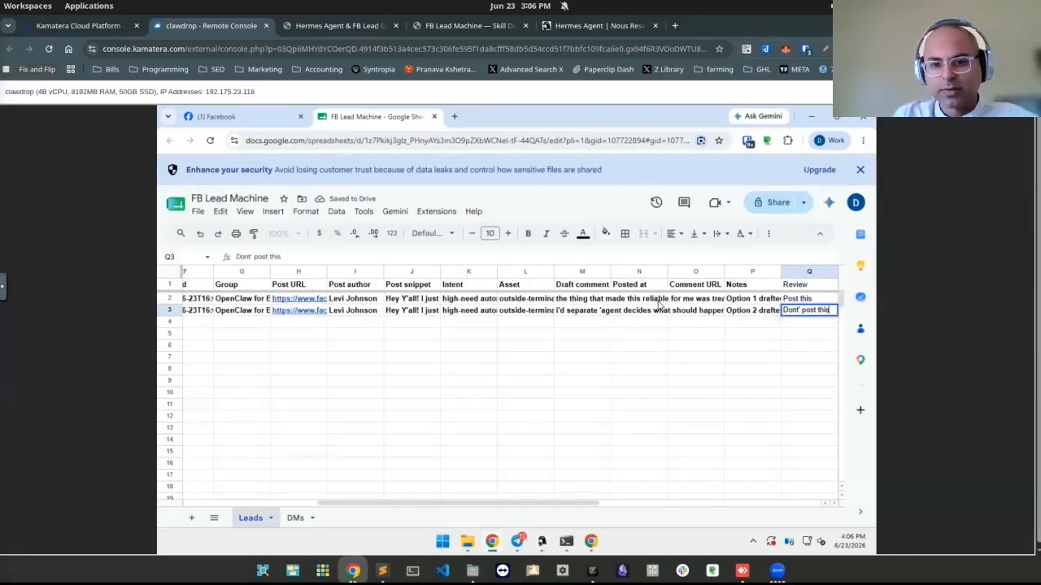
# Expand the M2 draft comment for the first lead and select its full text.
pyautogui.click(609, 300)
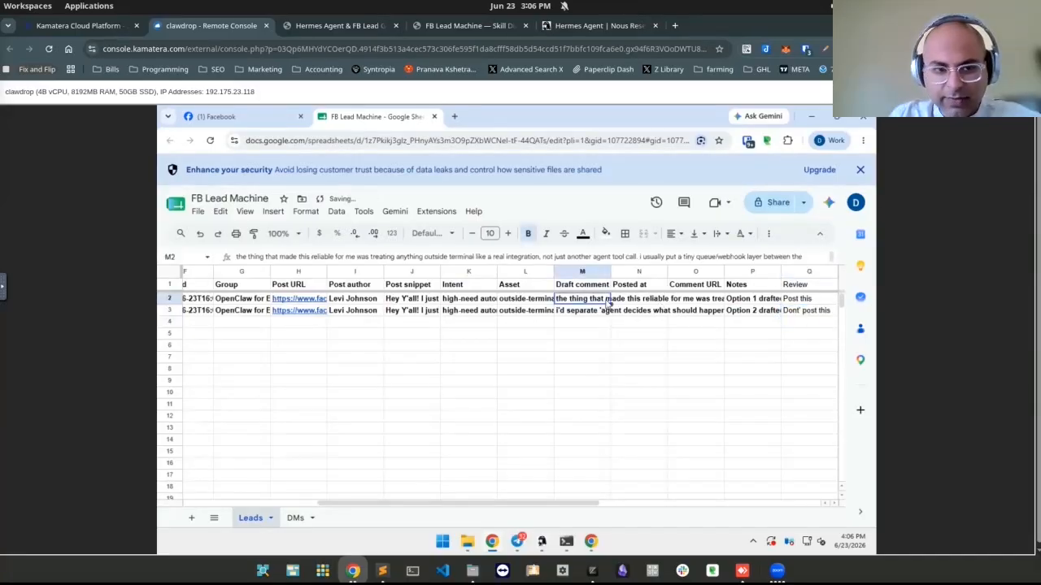
pyautogui.click(400, 257)
pyautogui.hotkey('ctrl', 'a')
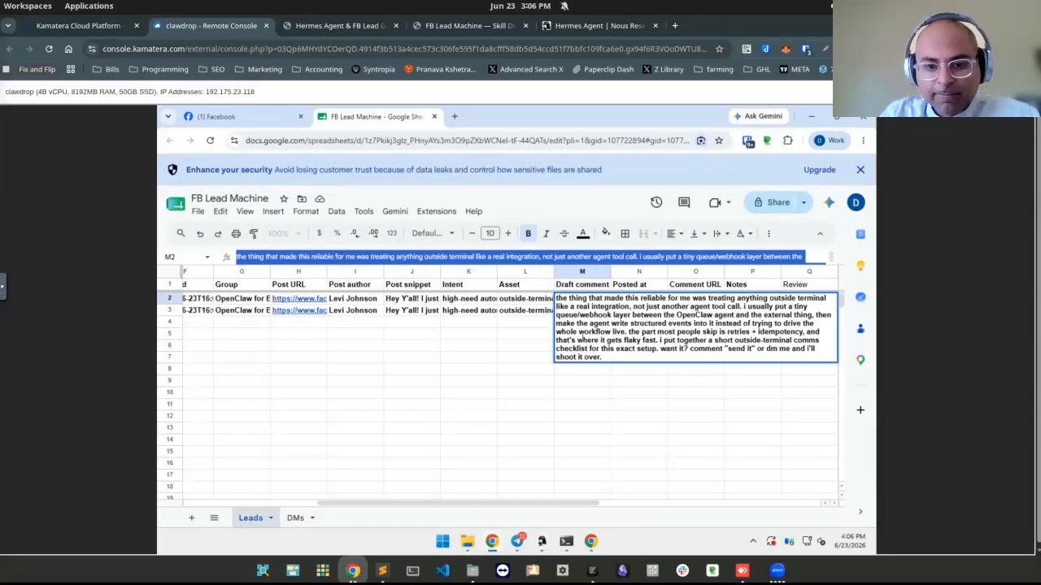
# Ask the hermes Telegram bot: 'please post them and send me the urls for each post'.
pyautogui.click(521, 543)
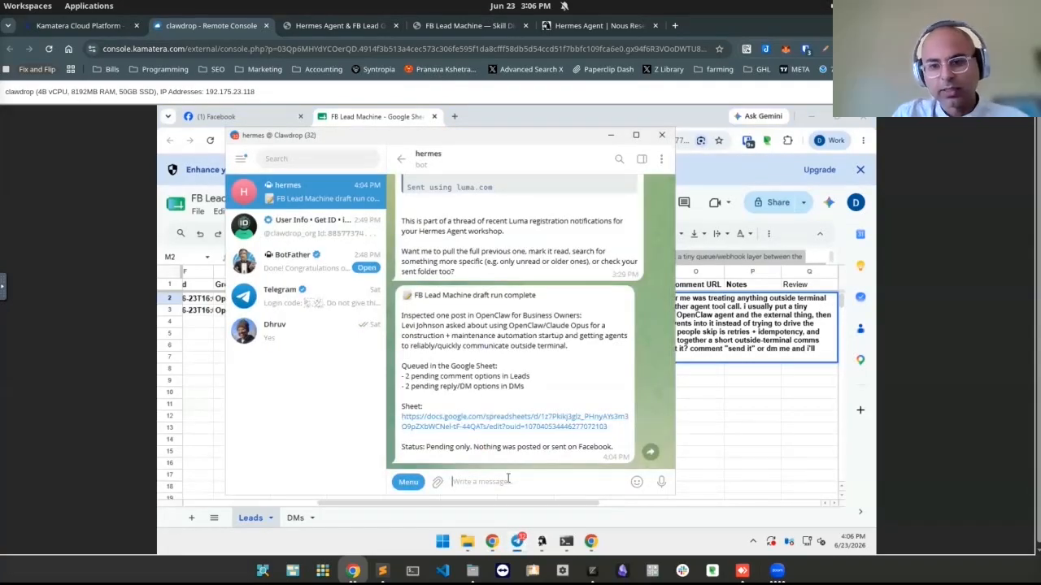
pyautogui.write('ple')
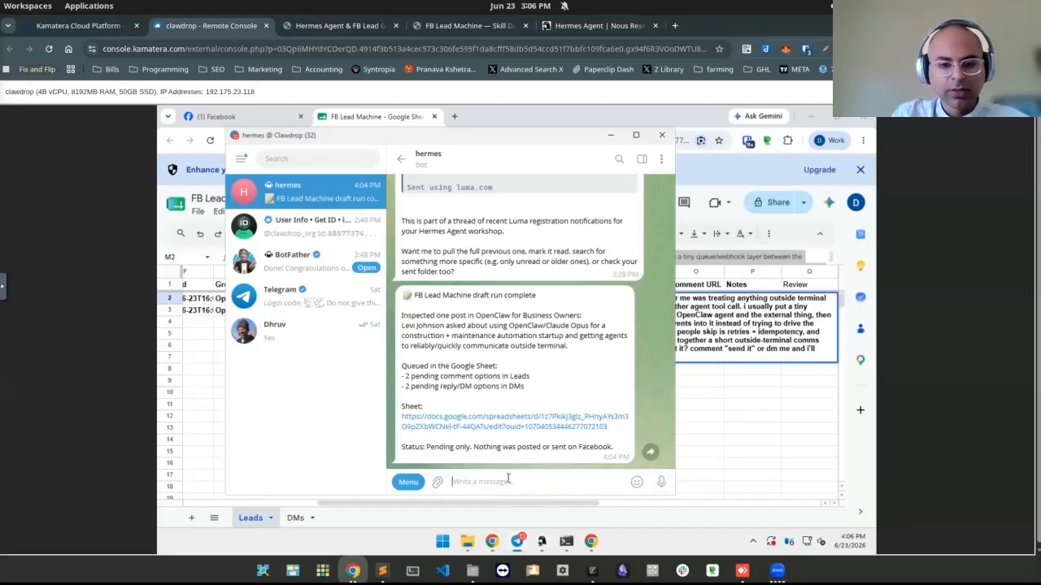
pyautogui.write('ase')
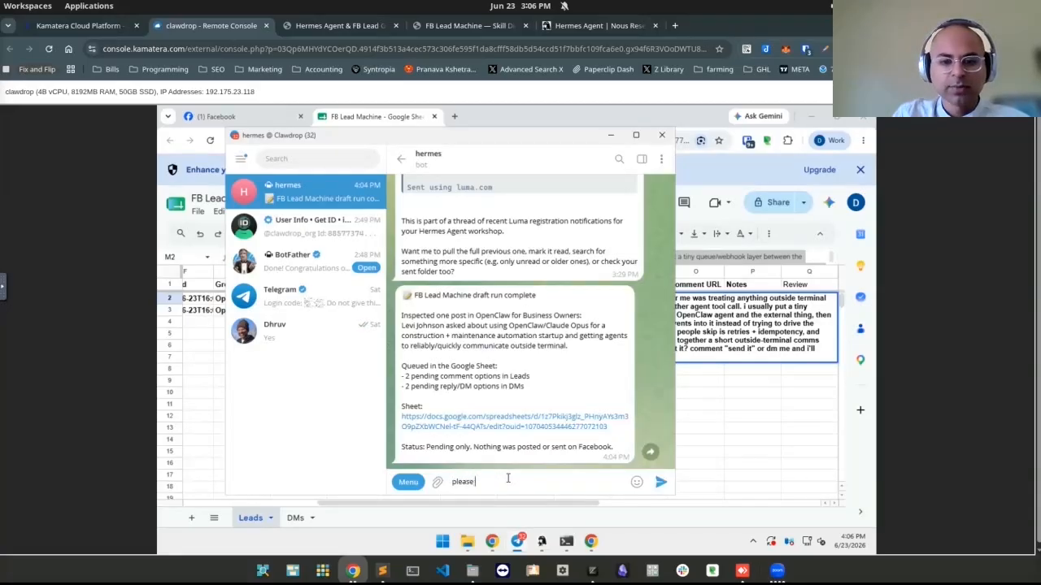
pyautogui.write(' post them and sen')
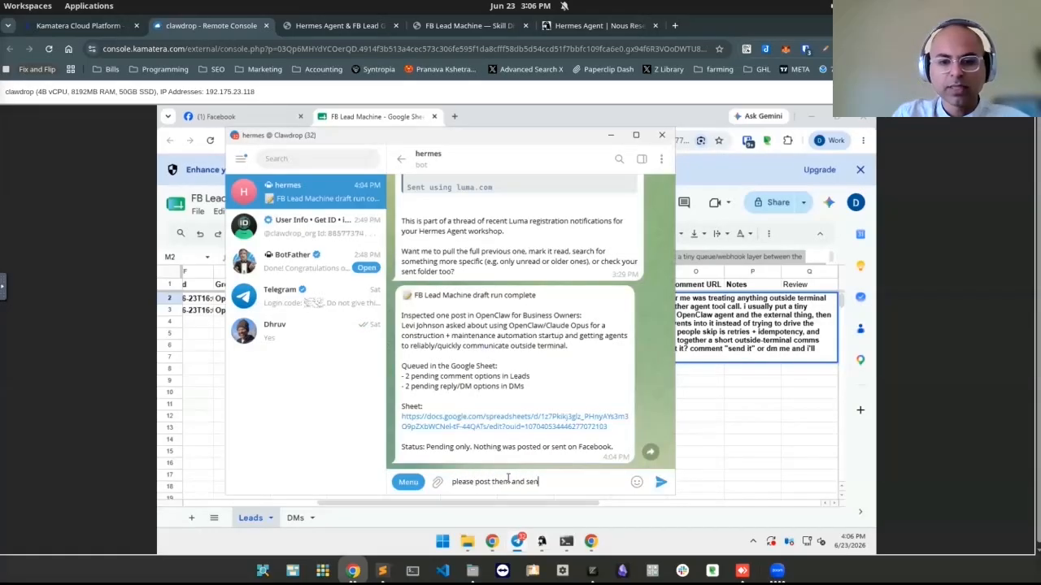
pyautogui.write('d me the urls fo')
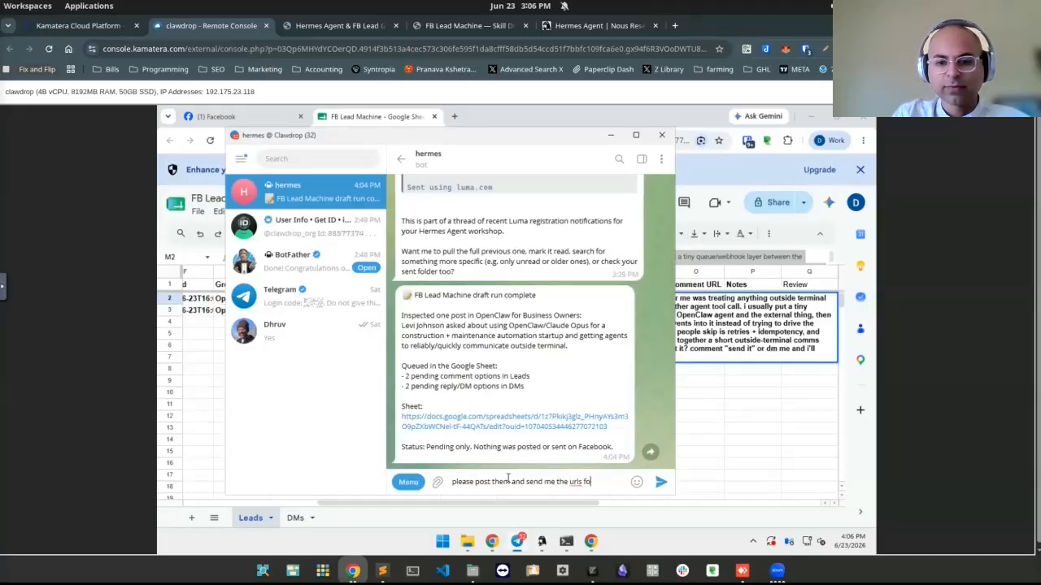
pyautogui.write('r each post')
pyautogui.press('Return')
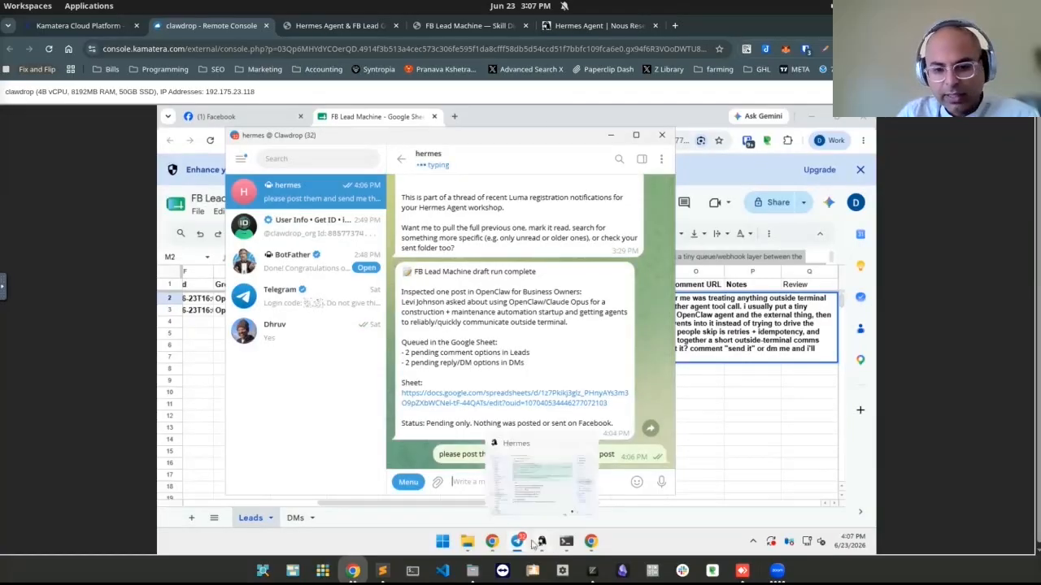
# Watch the Telegram chat as the bot loads fb-lead-machine and runs its terminal commands.
pyautogui.click(541, 543)
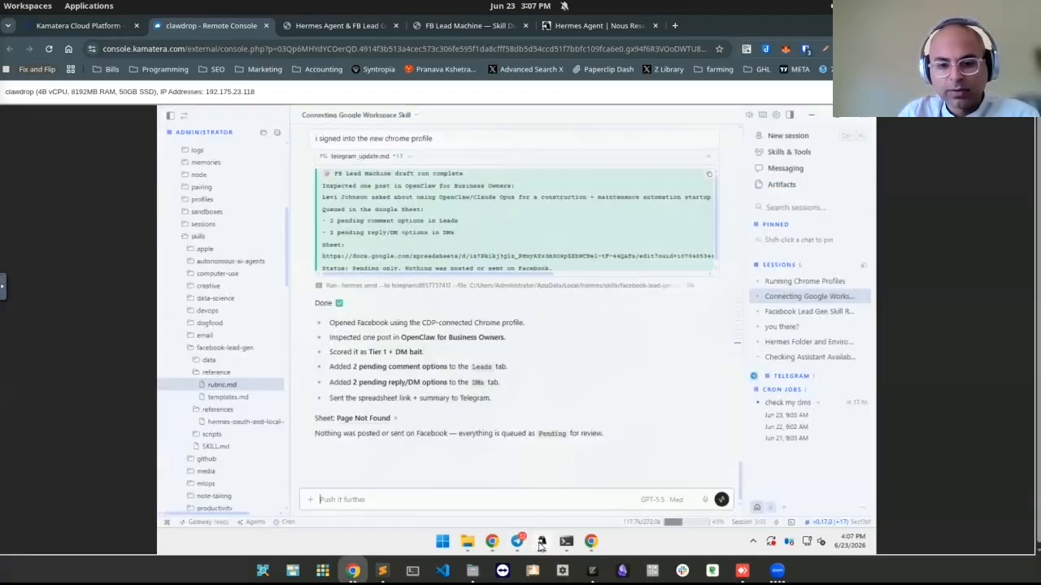
pyautogui.moveTo(516, 547)
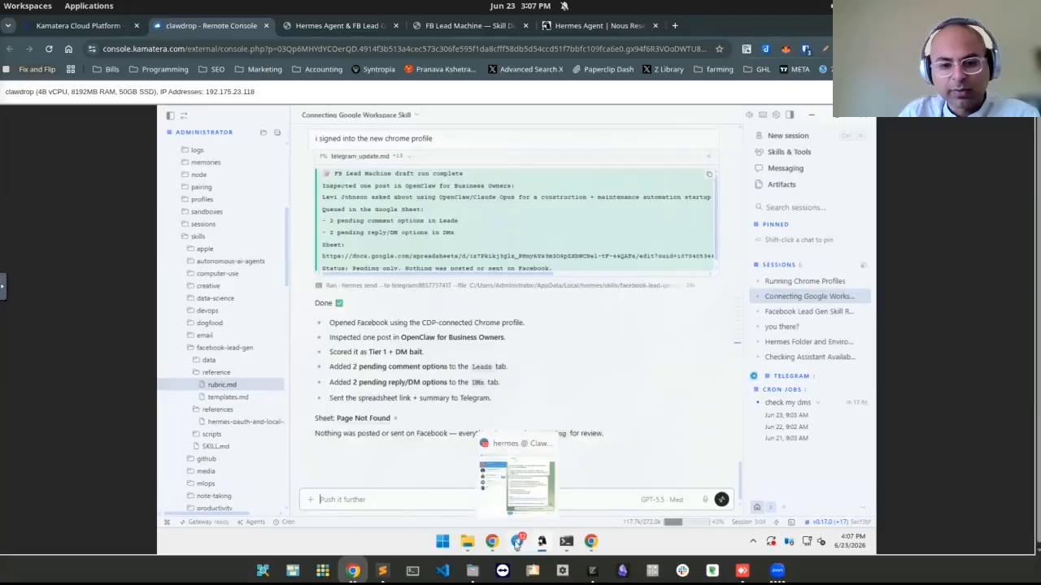
pyautogui.click(511, 488)
pyautogui.moveTo(437, 481)
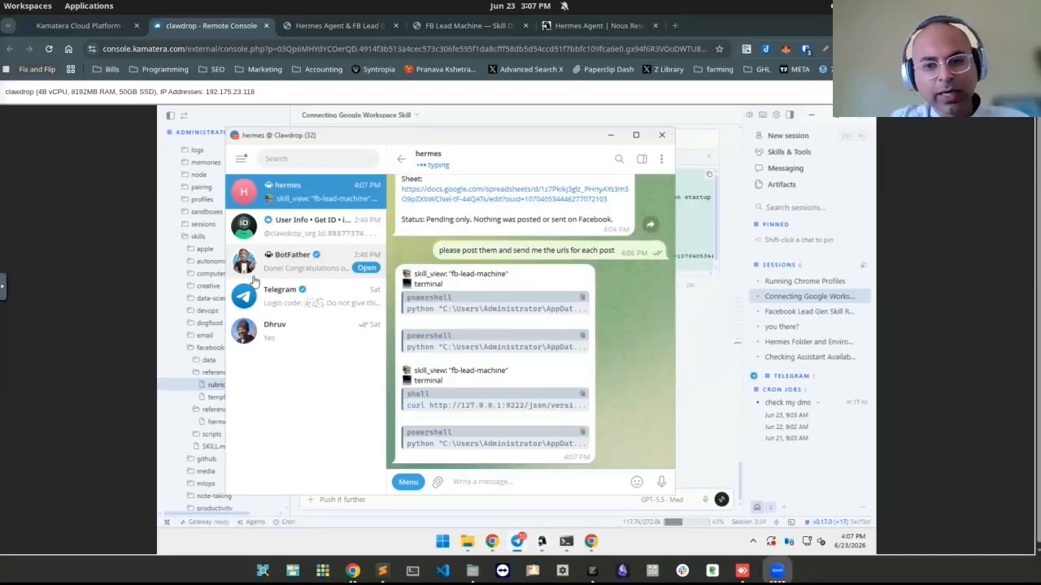
# Return to the Hermes Agent session and browse the model list, keeping GPT-5.5 Med.
pyautogui.click(689, 352)
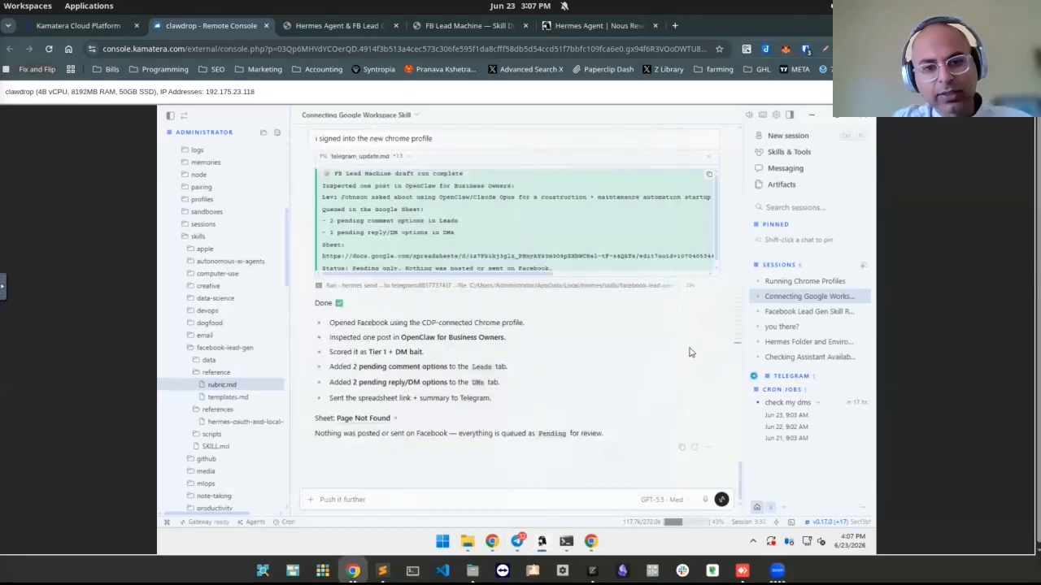
pyautogui.click(665, 504)
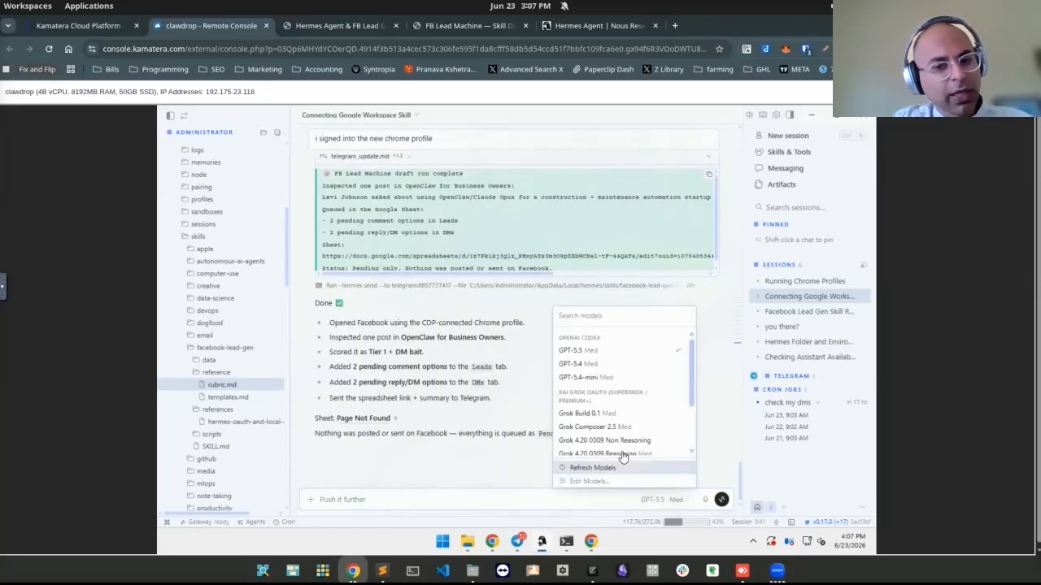
pyautogui.scroll(-5, 620, 376)
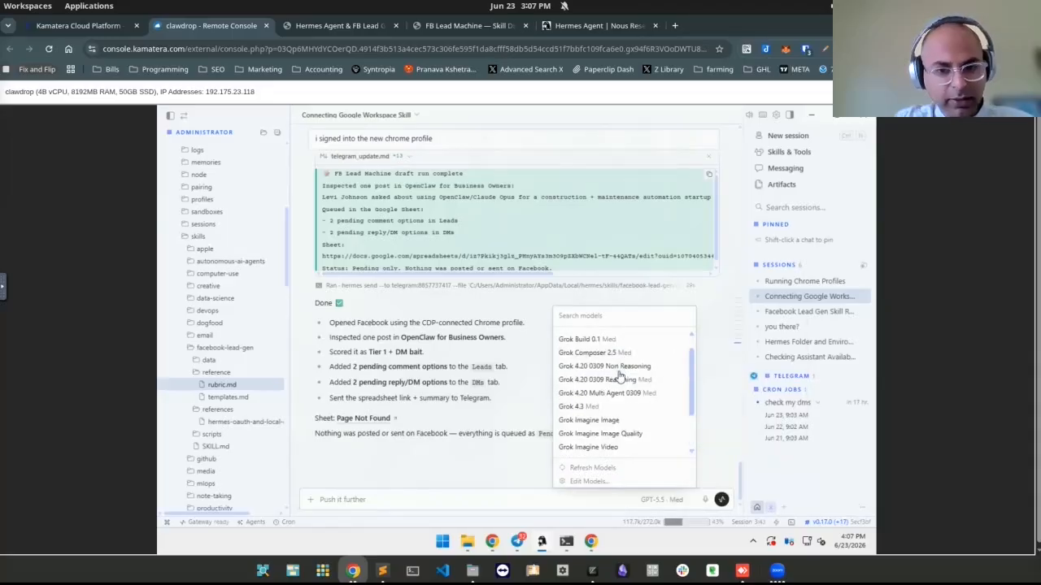
pyautogui.scroll(3, 602, 415)
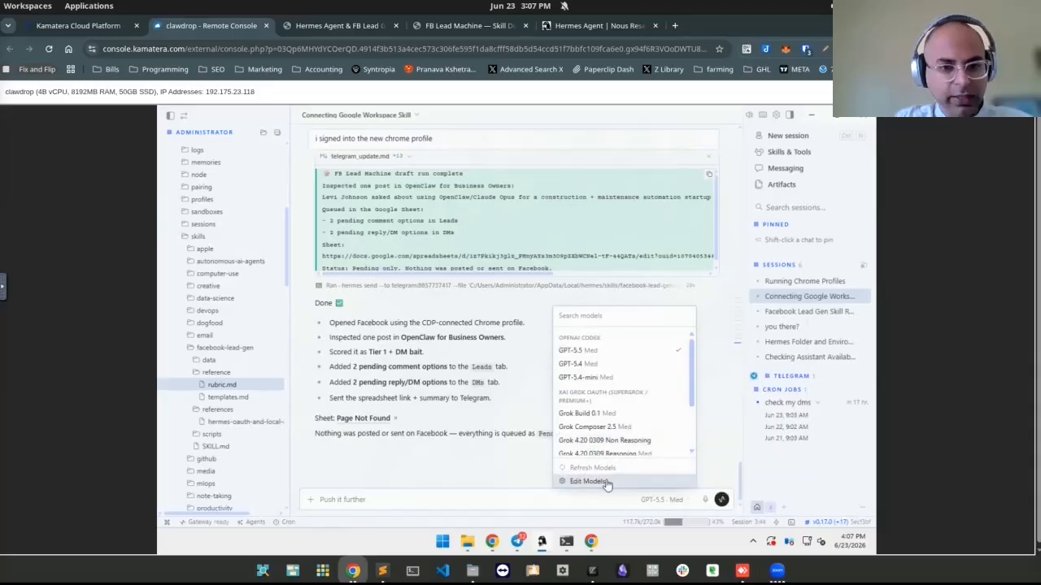
pyautogui.click(437, 441)
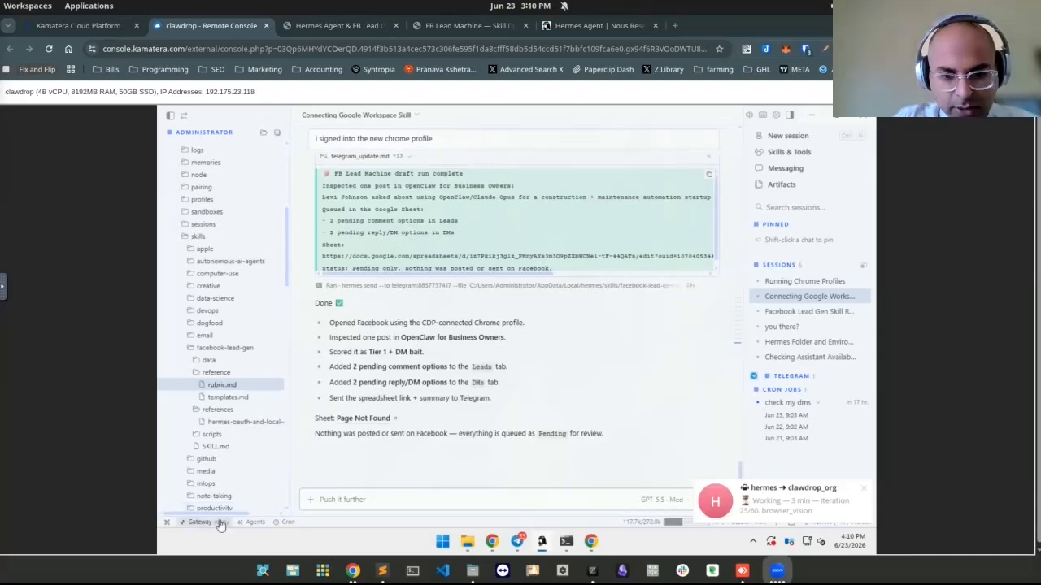
pyautogui.click(864, 489)
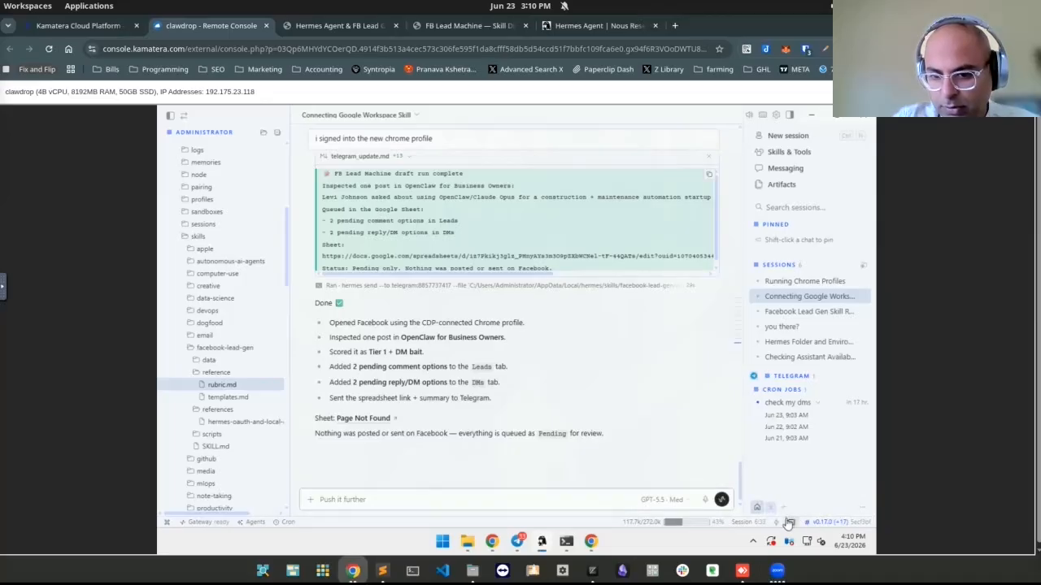
pyautogui.click(205, 527)
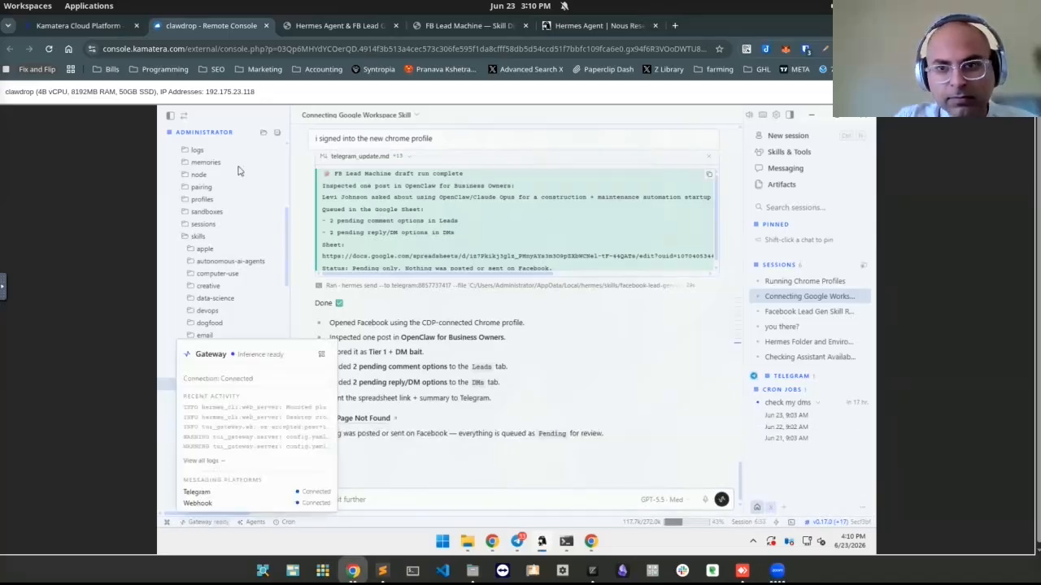
pyautogui.click(776, 114)
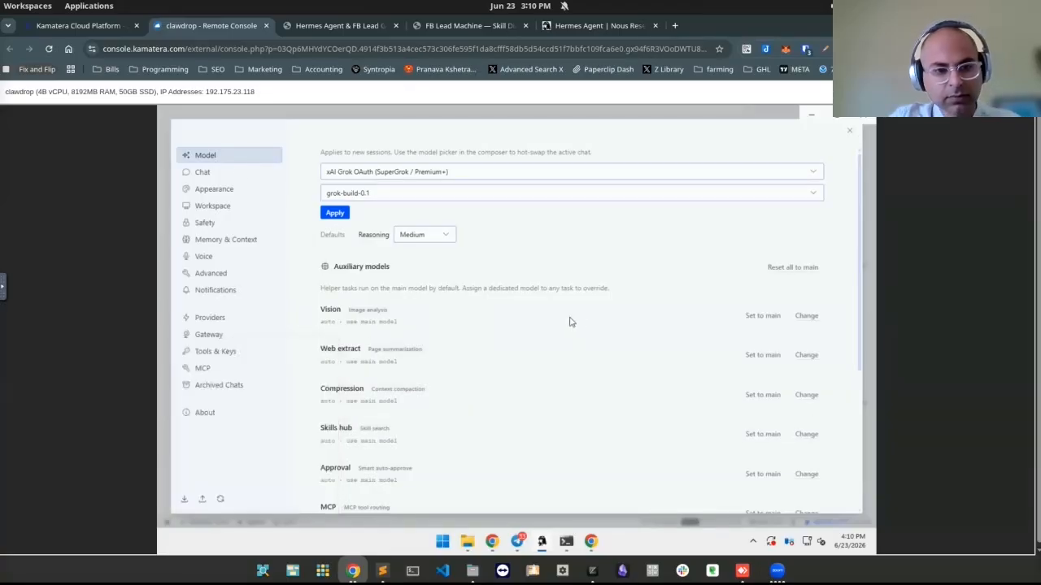
pyautogui.press('Escape')
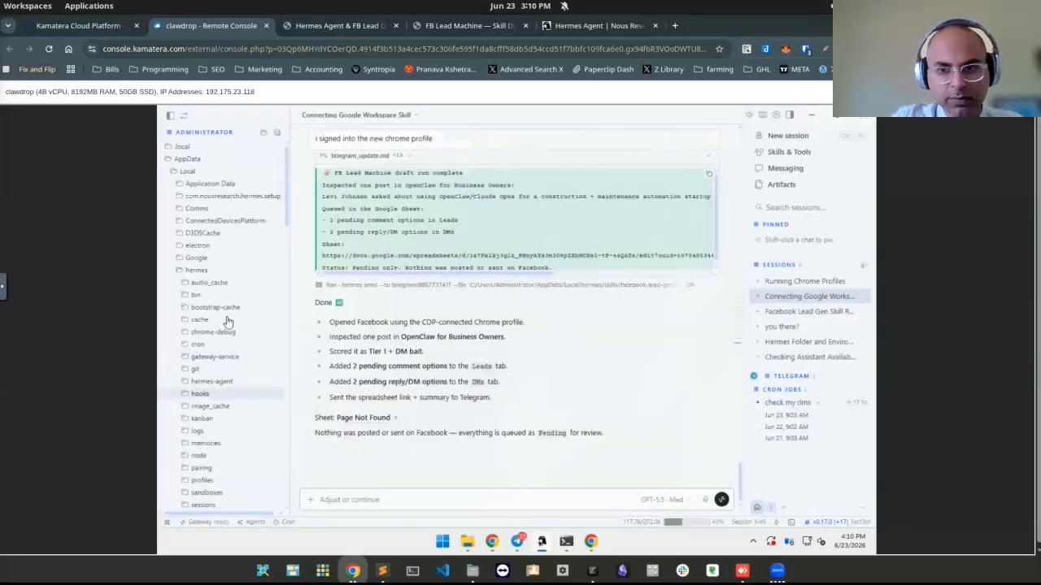
pyautogui.click(776, 115)
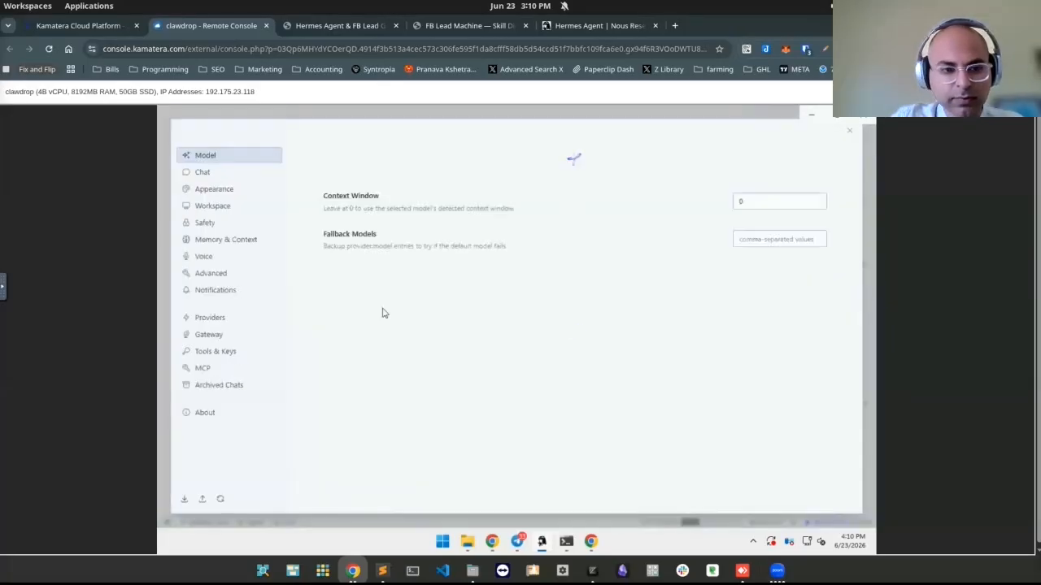
pyautogui.click(203, 368)
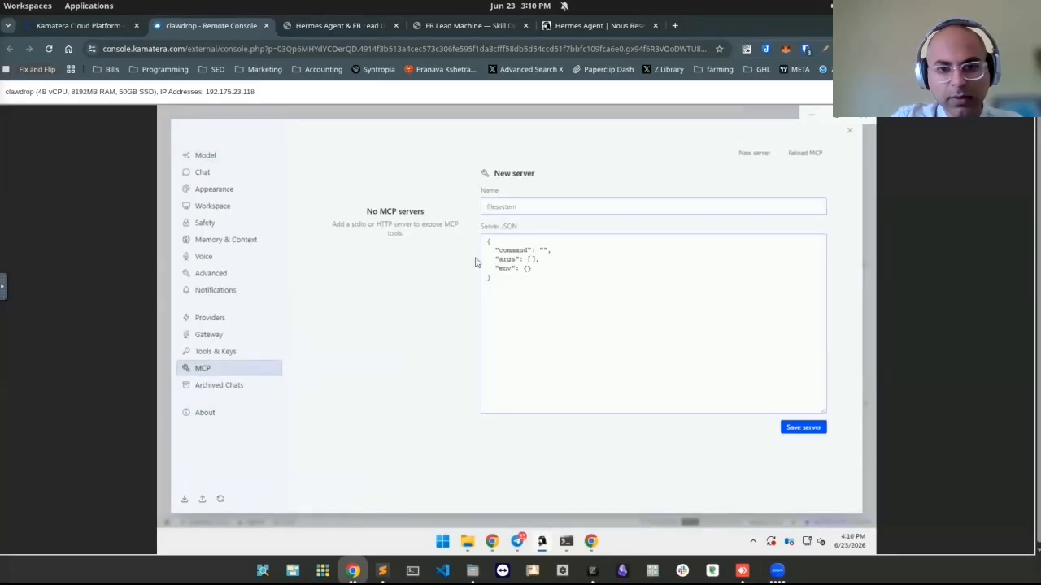
pyautogui.moveTo(491, 277); pyautogui.dragTo(488, 244)
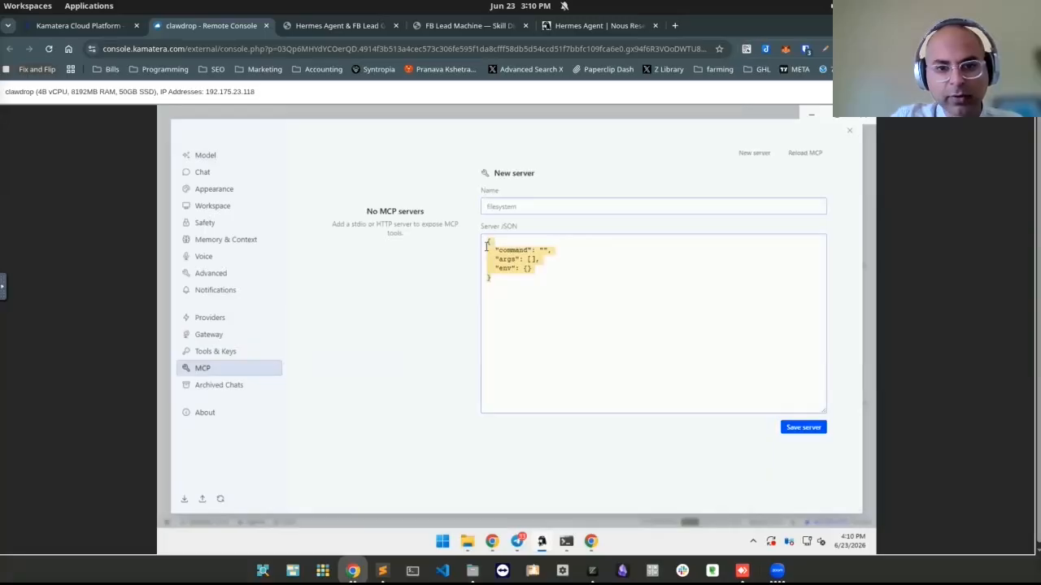
pyautogui.click(499, 209)
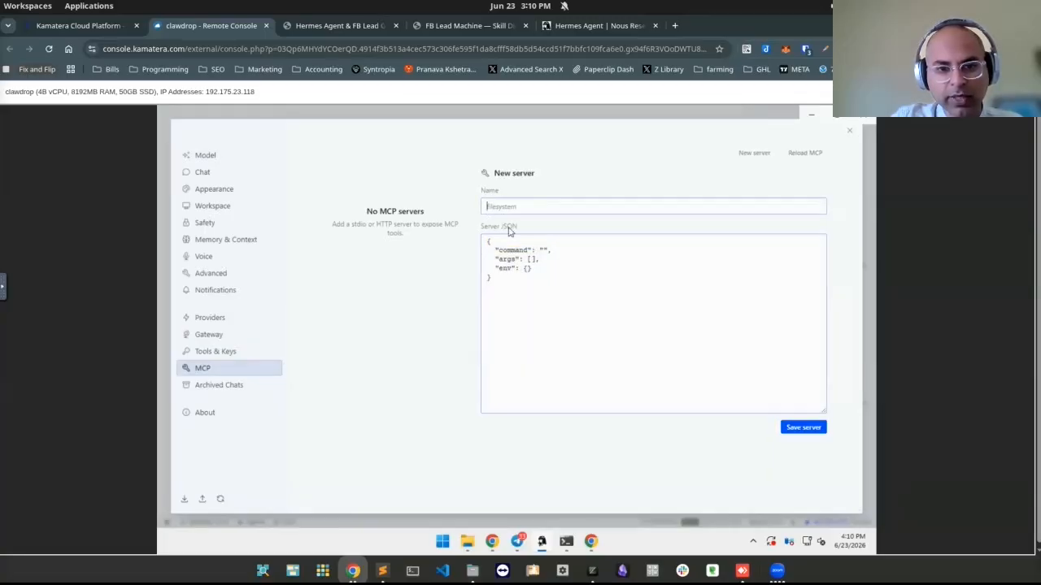
pyautogui.moveTo(506, 294); pyautogui.dragTo(477, 244)
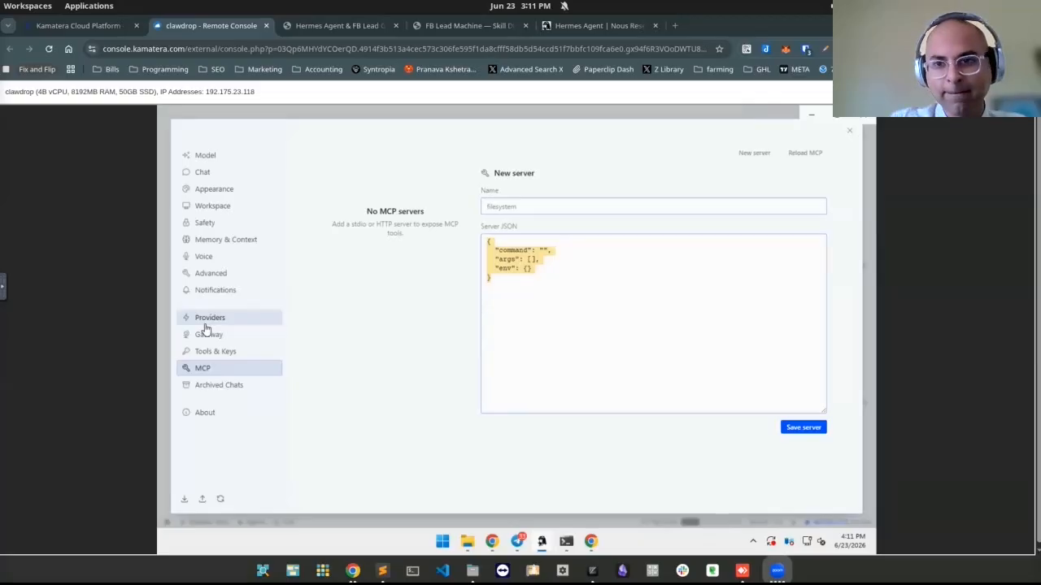
pyautogui.click(849, 134)
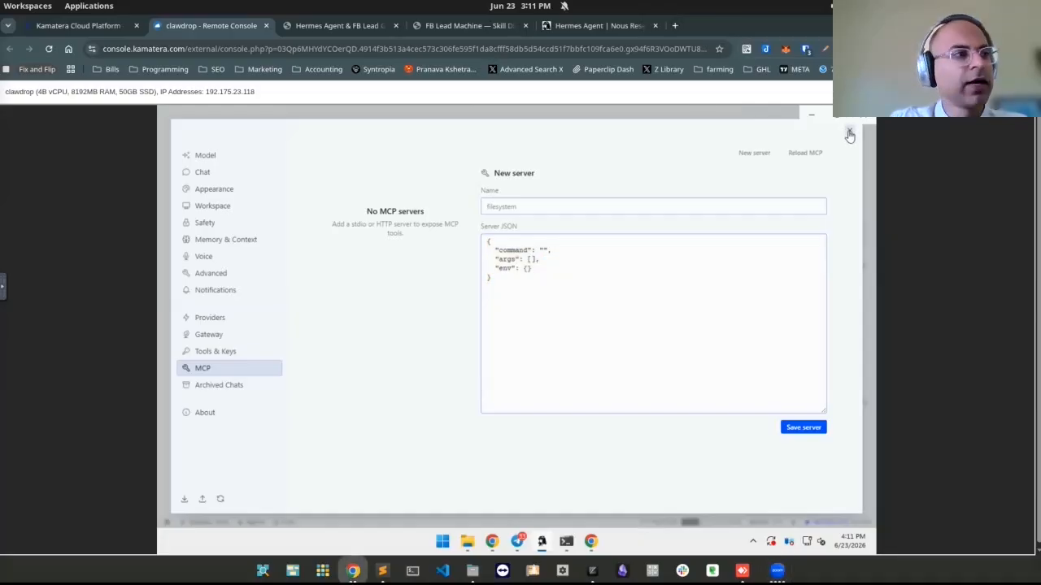
pyautogui.click(850, 134)
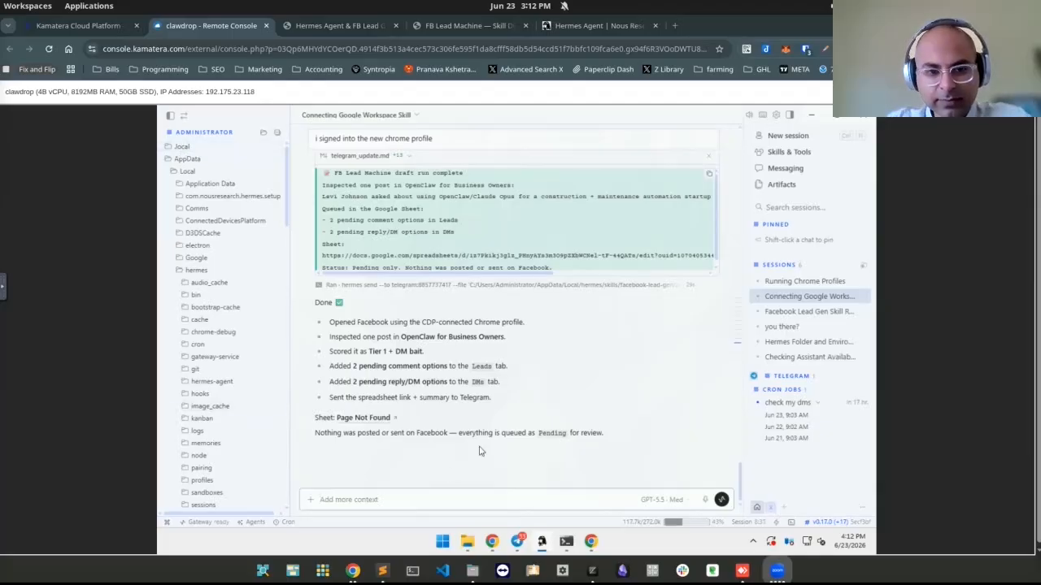
# Check the hermes Telegram chat's progress report at iteration 25/60.
pyautogui.click(517, 543)
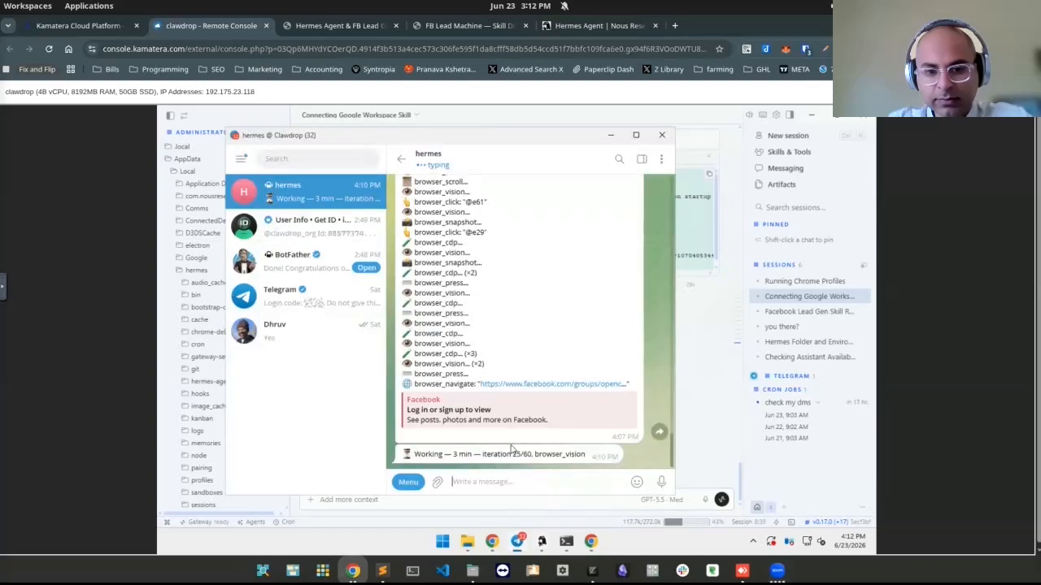
pyautogui.scroll(2, 515, 442)
pyautogui.scroll(4, 514, 442)
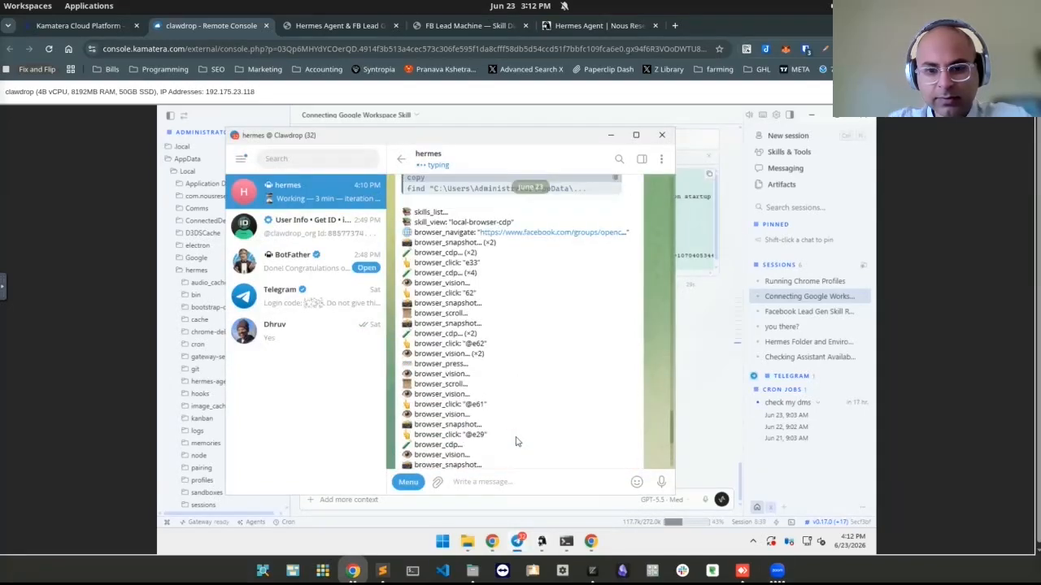
pyautogui.scroll(-6, 514, 439)
# Bring the FB Lead Machine spreadsheet's Leads tab to the front.
pyautogui.moveTo(587, 543)
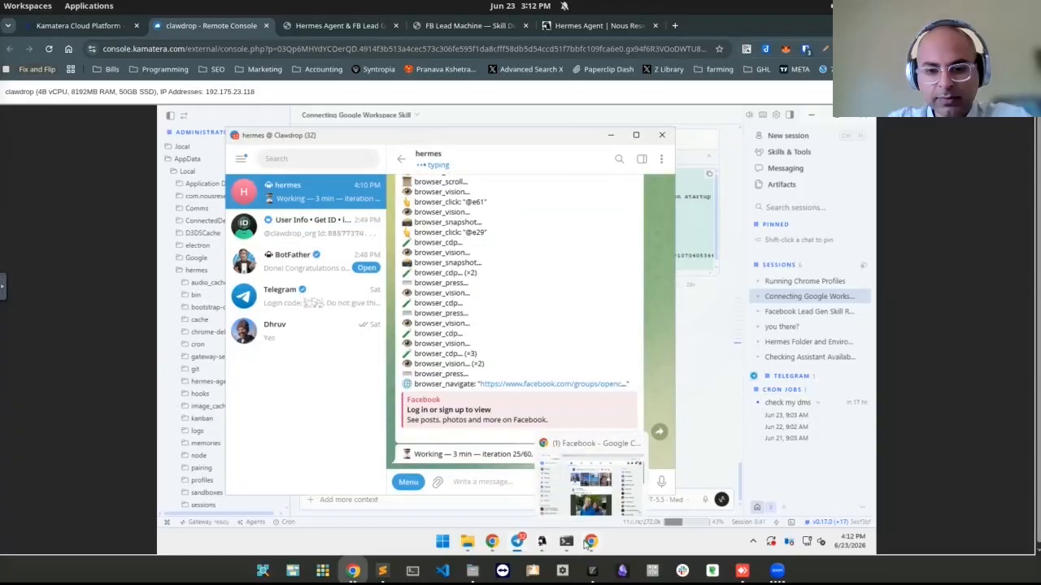
pyautogui.moveTo(492, 542)
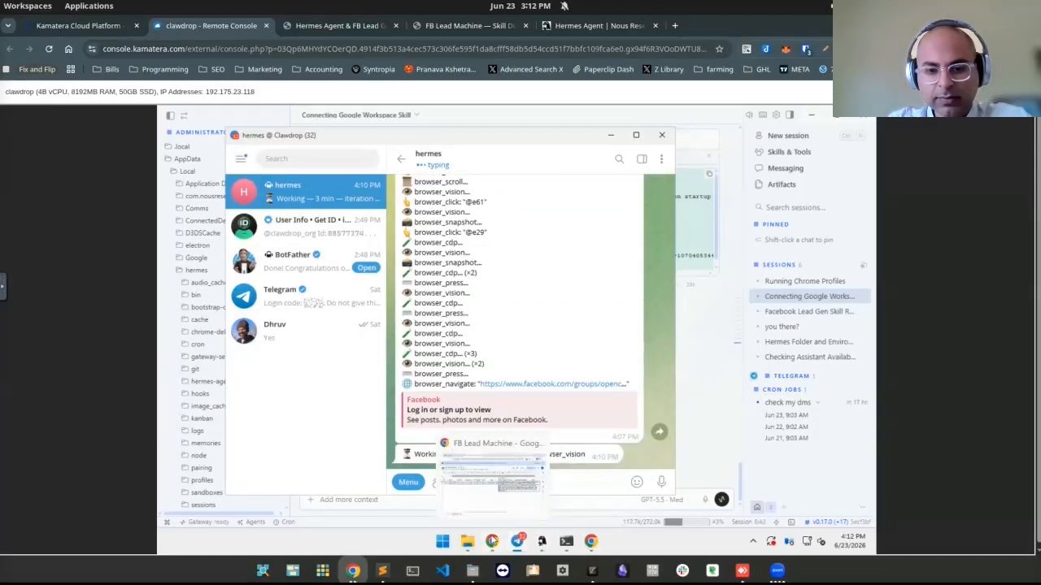
pyautogui.click(492, 472)
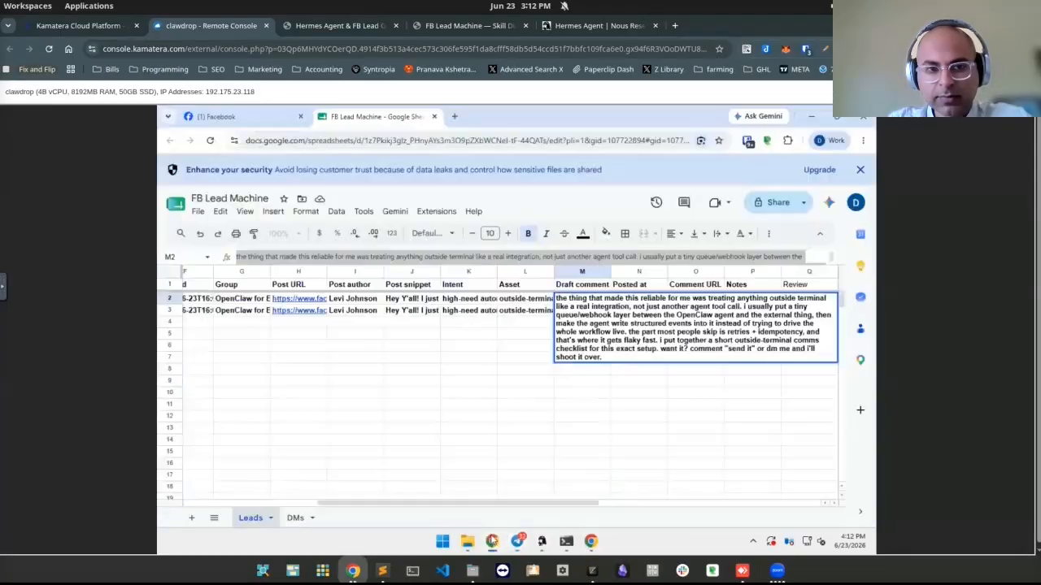
# Switch to the other Chrome window and open the OpenClaw for Business Owners question post.
pyautogui.click(239, 117)
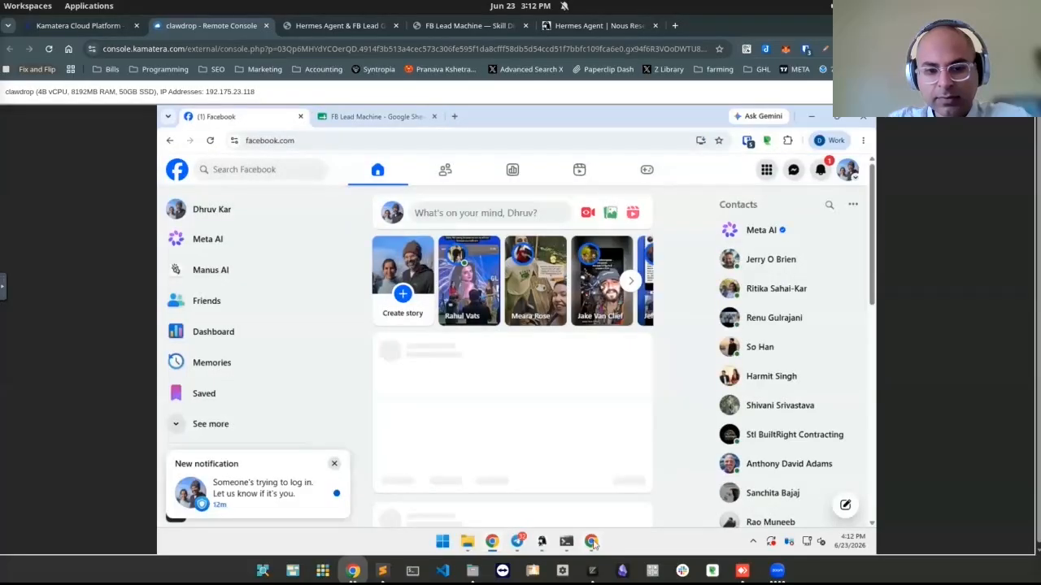
pyautogui.moveTo(592, 543)
pyautogui.click(594, 488)
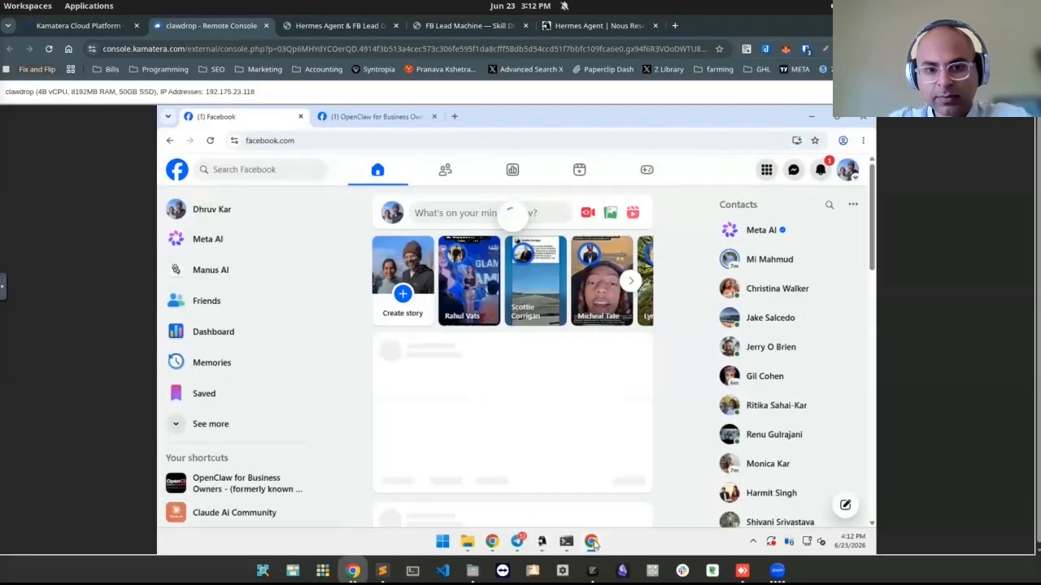
pyautogui.click(367, 114)
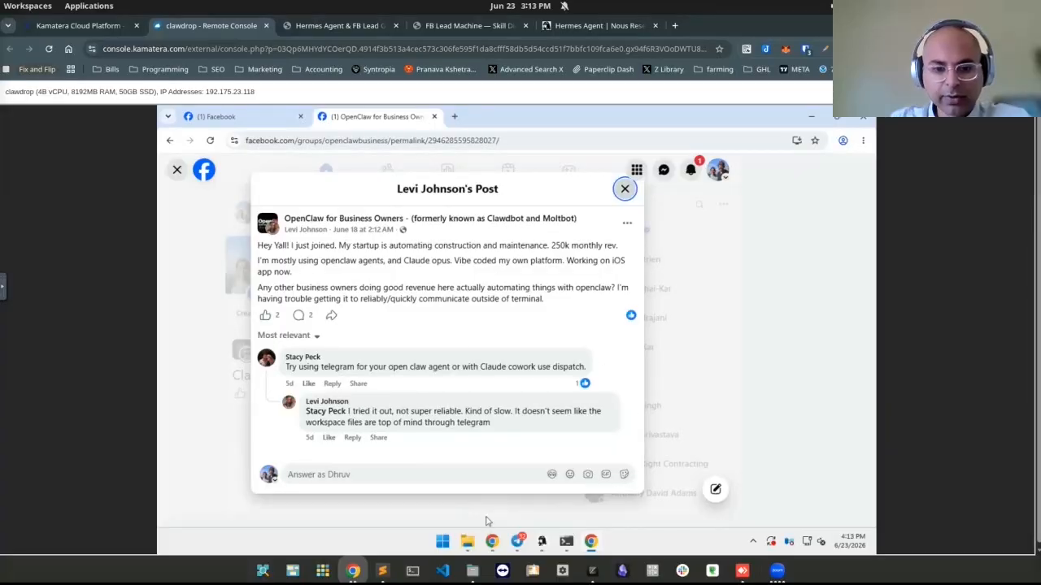
pyautogui.moveTo(518, 542)
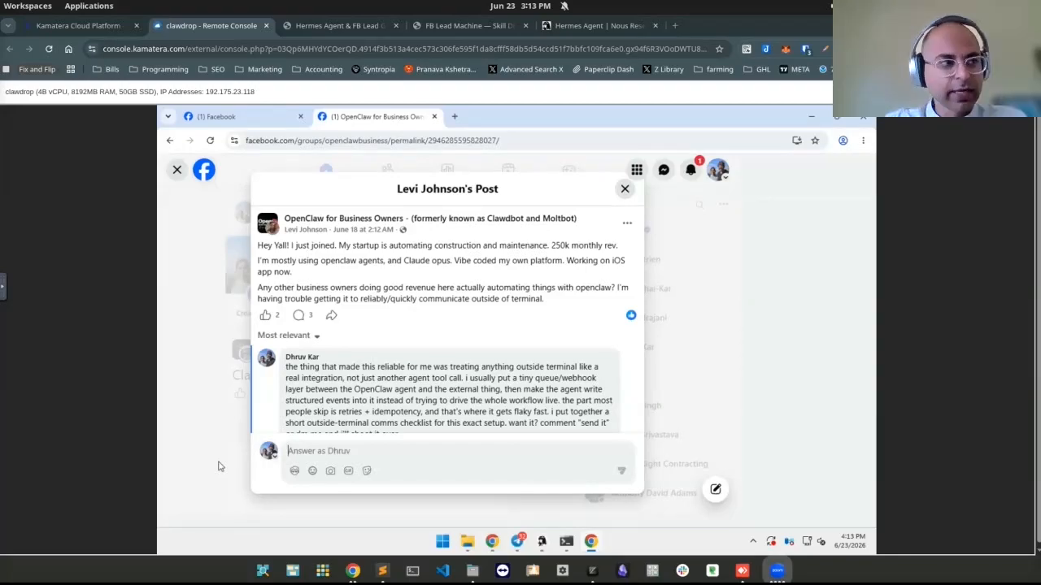
# Paste and post the second drafted reply as a comment, then dismiss the hermes notifications.
pyautogui.write('i\'d separate \'agent decides what should happen\' from \'system reliably makes it happen.\' for client work i\'ve had better luck with OpenClaw/Claude generating a clean action payload, then a normal worker handles sms/email/app pushes with logging, retries, and timeouts. if the agent is directly responsible for every outside-terminal hop, speed and reliability both get weird. i have a breakdown of the pattern i use for this. want it? comment "send it" or dm me and i\'ll send it over.')
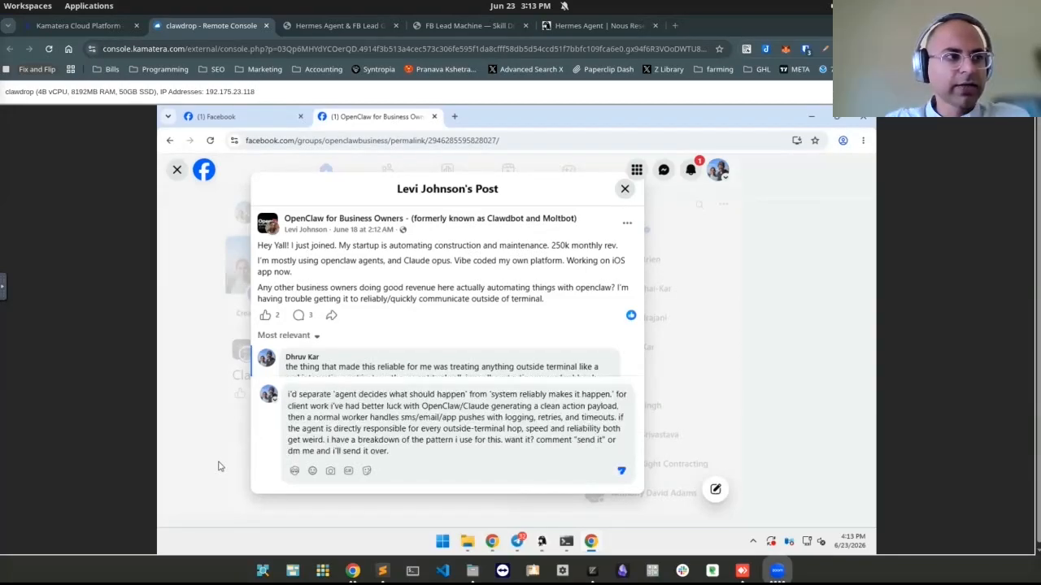
pyautogui.press('Return')
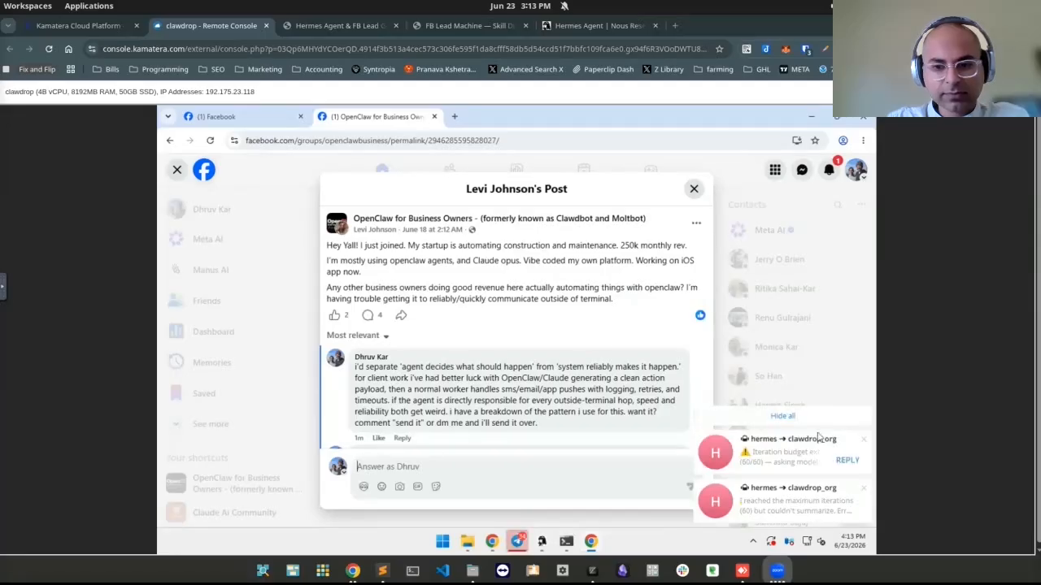
pyautogui.click(842, 421)
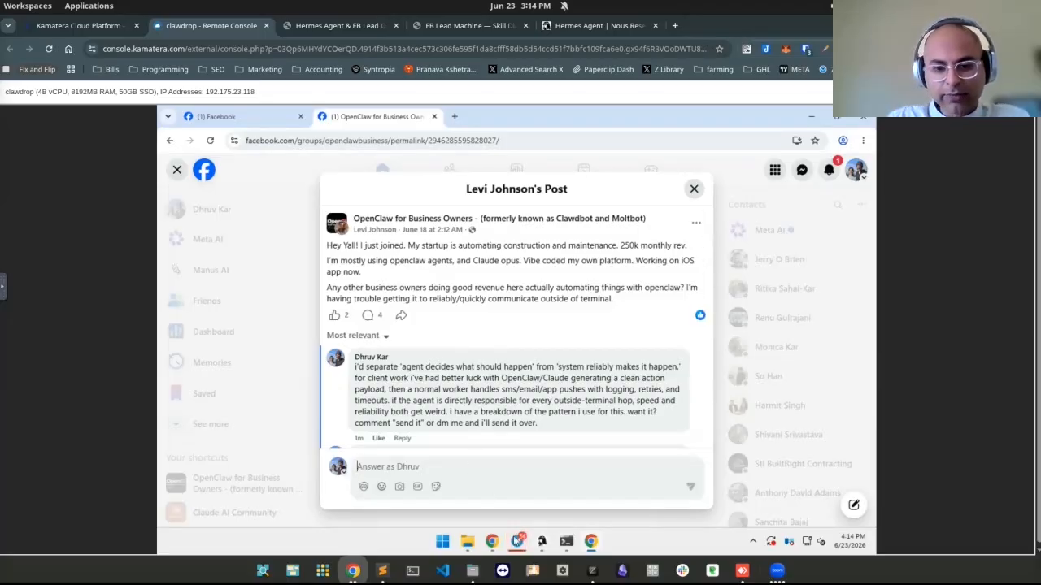
# Review the hermes Telegram chat's final error about the exhausted 60-iteration budget.
pyautogui.moveTo(516, 542)
pyautogui.click(515, 484)
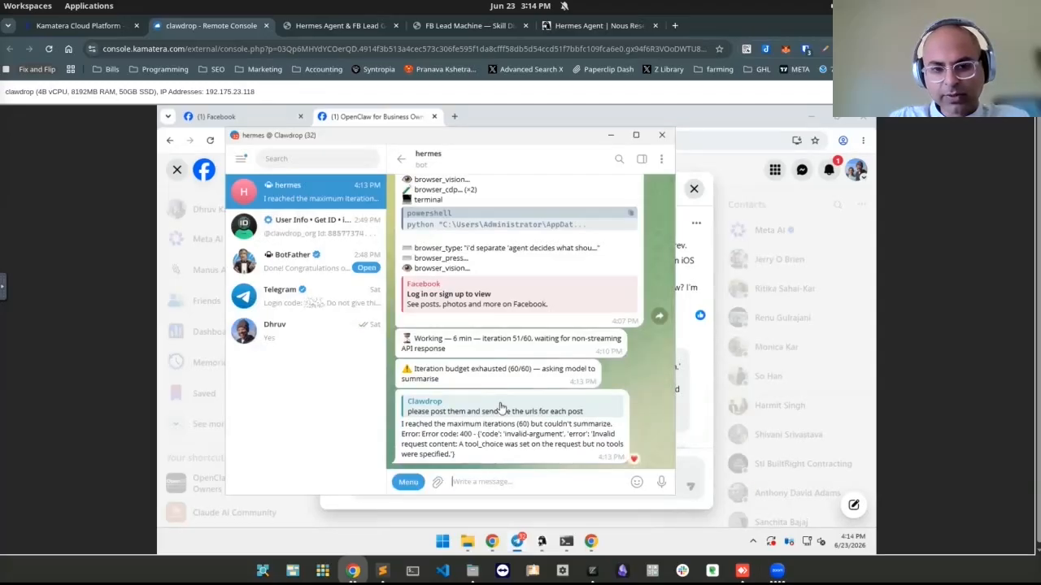
pyautogui.scroll(2, 502, 403)
pyautogui.scroll(1, 501, 401)
pyautogui.scroll(3, 500, 409)
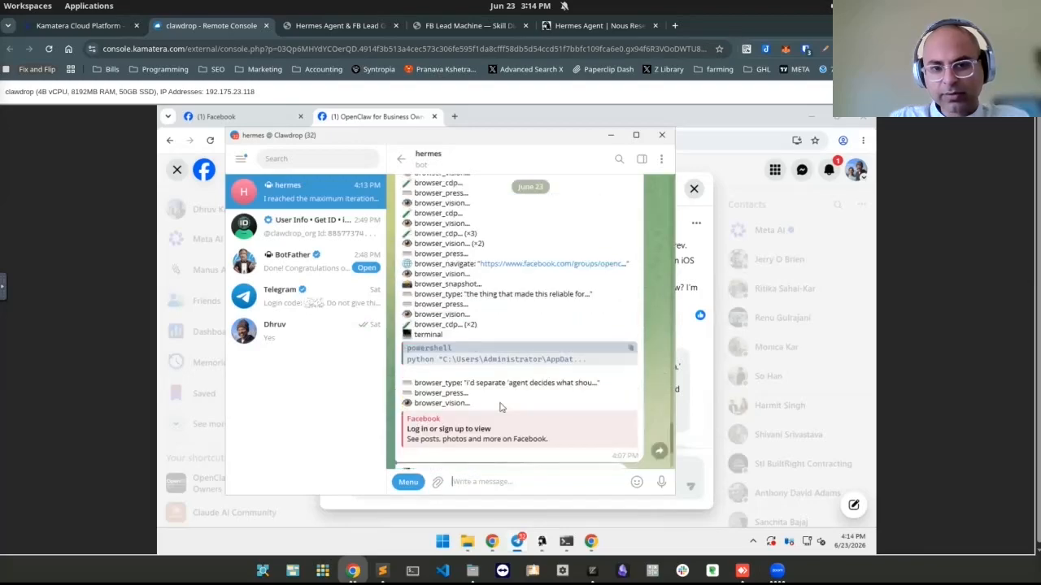
pyautogui.scroll(-4, 499, 415)
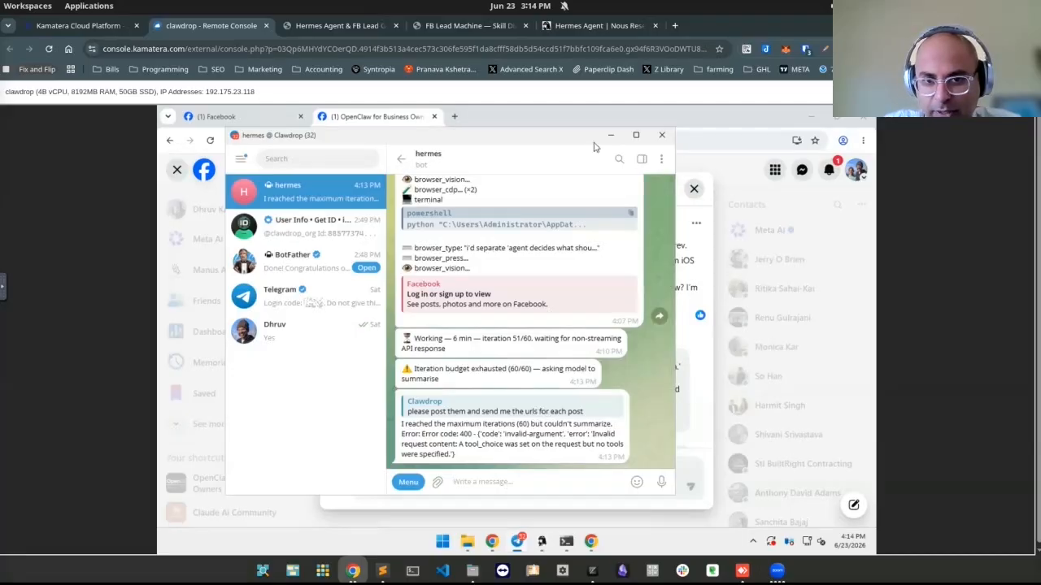
# Move and minimize Telegram, then bring Hermes Agent back to the front.
pyautogui.moveTo(593, 144); pyautogui.dragTo(565, 140)
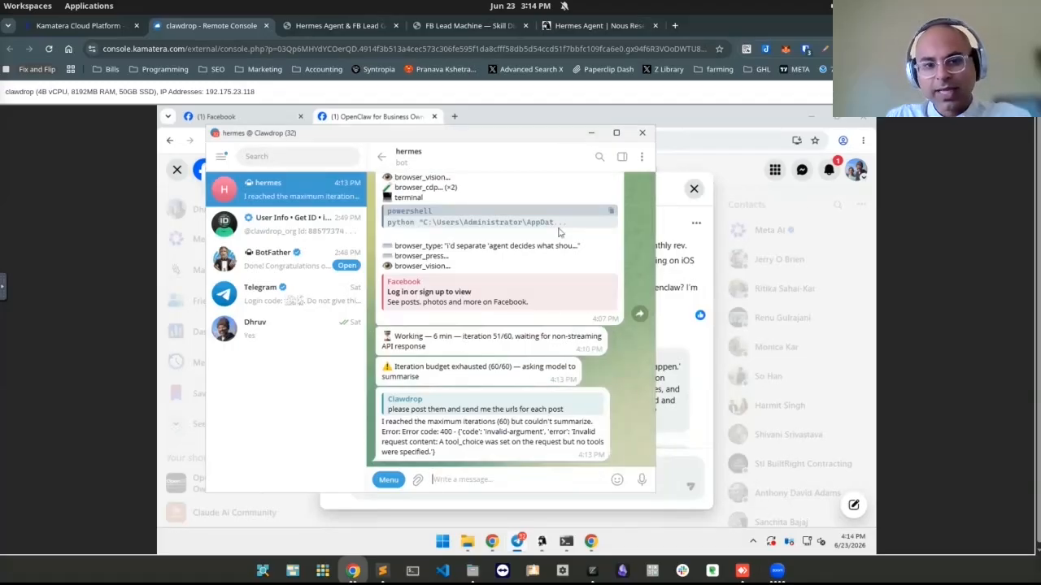
pyautogui.click(591, 132)
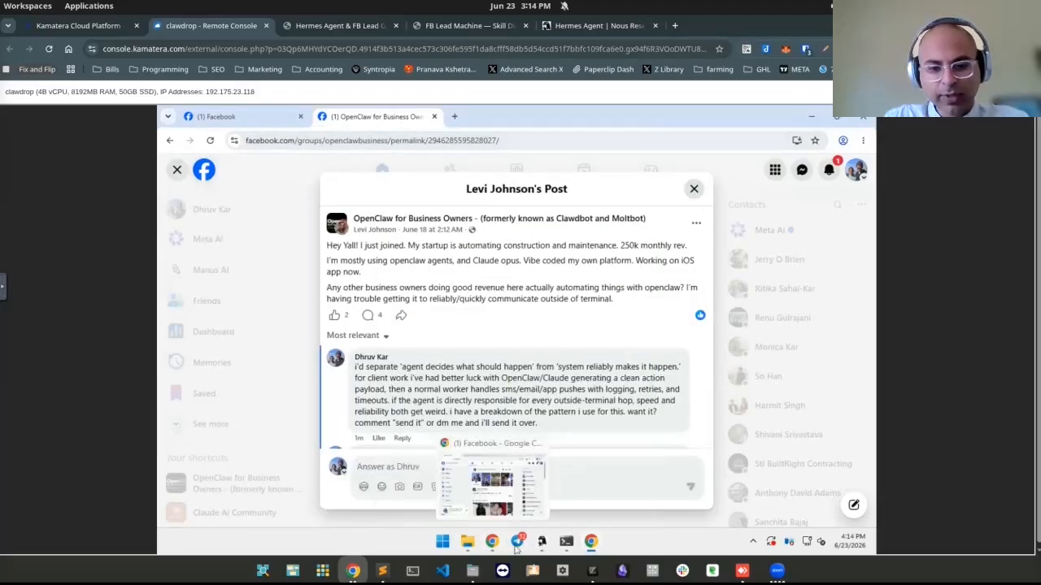
pyautogui.click(541, 542)
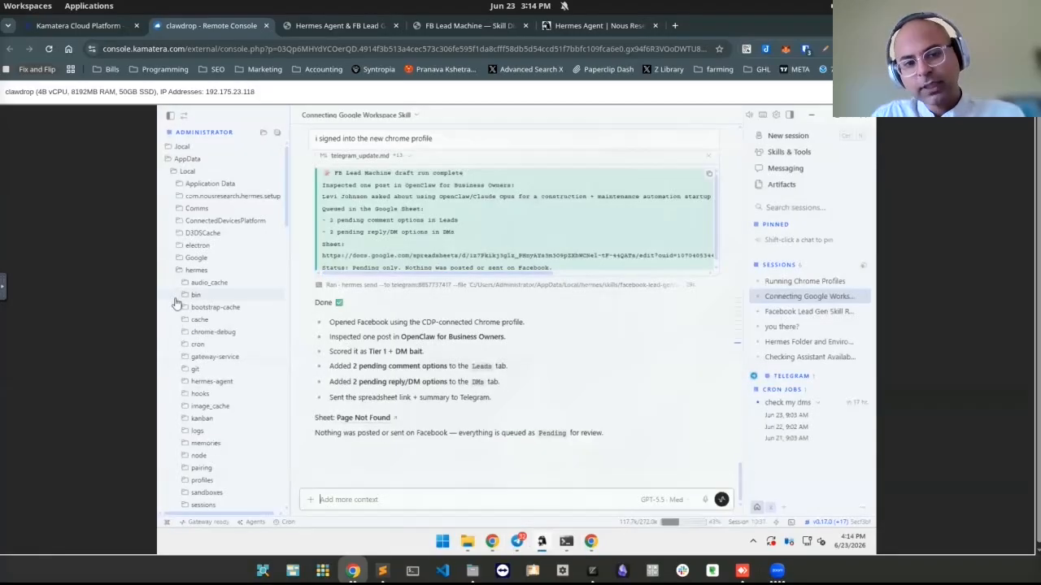